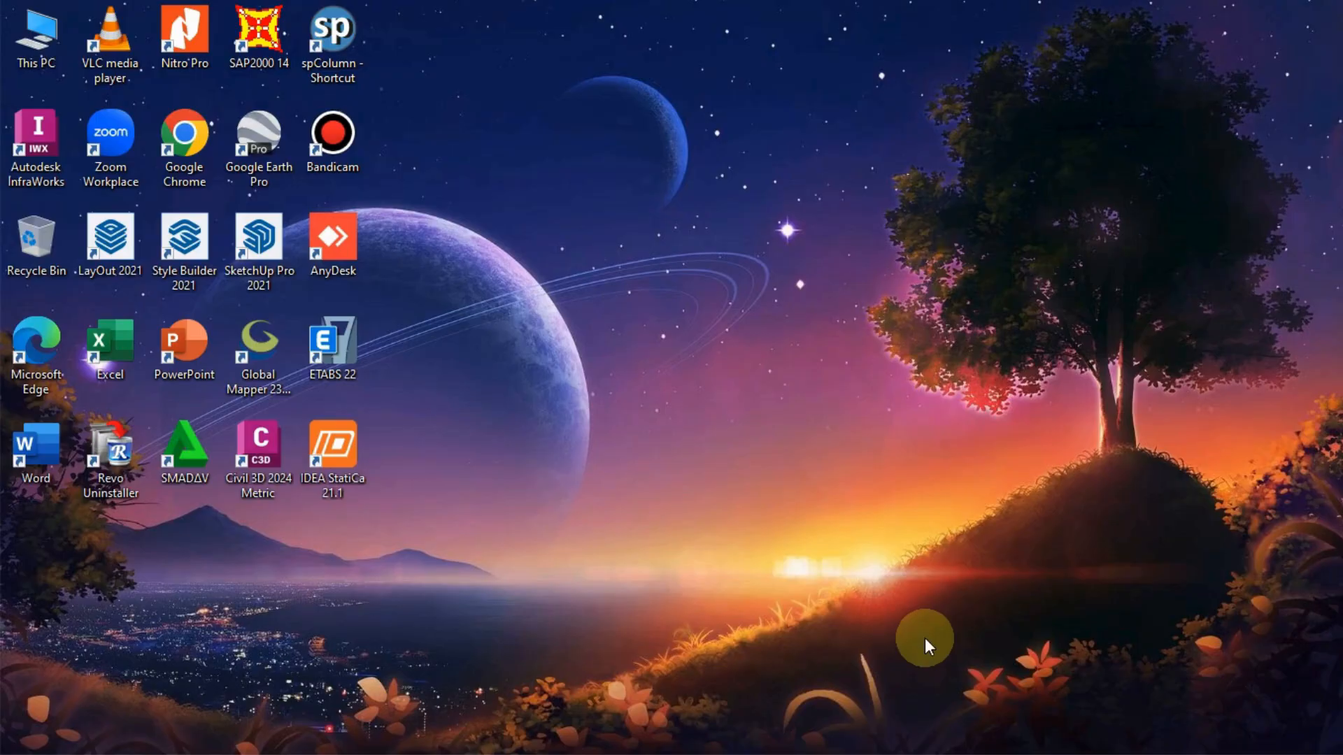
Review the road design stages in the open Tahapan Membuat Desain Jalan Raya note and minimise it
mouse_move(304, 741)
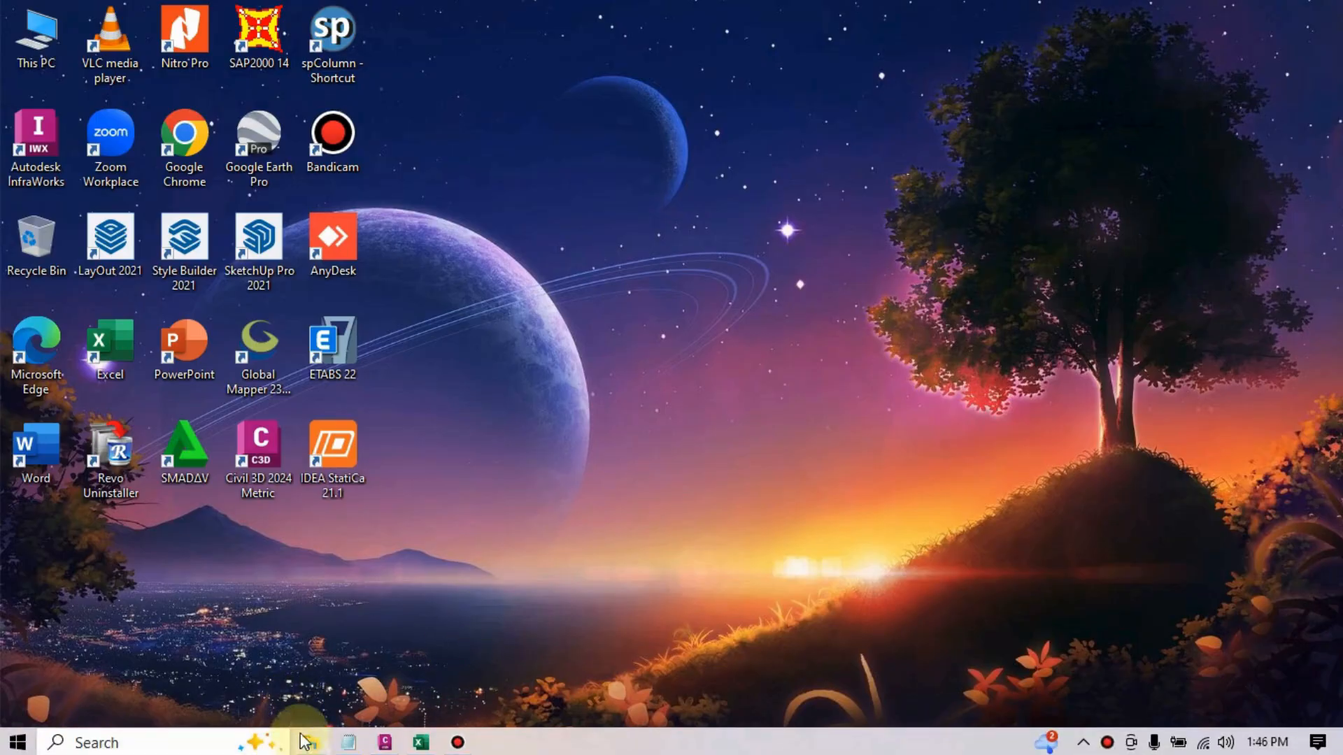
click(348, 742)
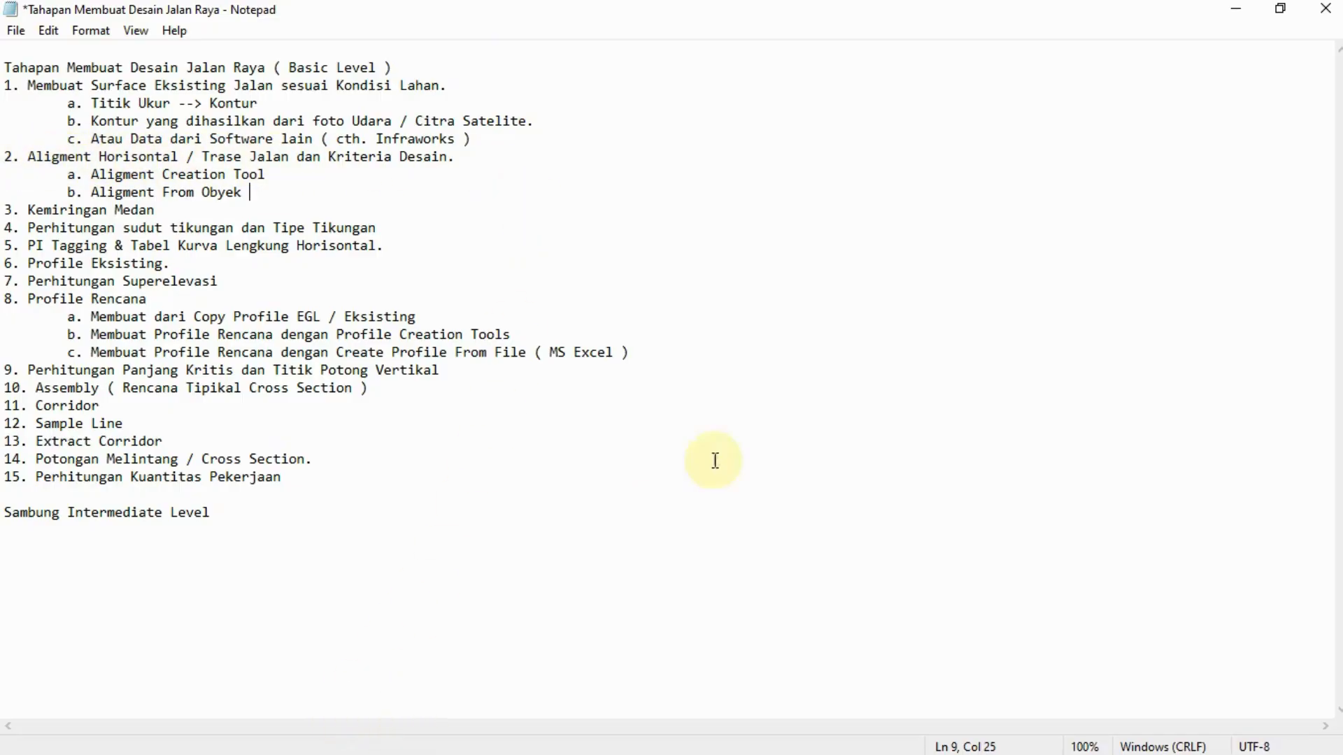
click(1241, 12)
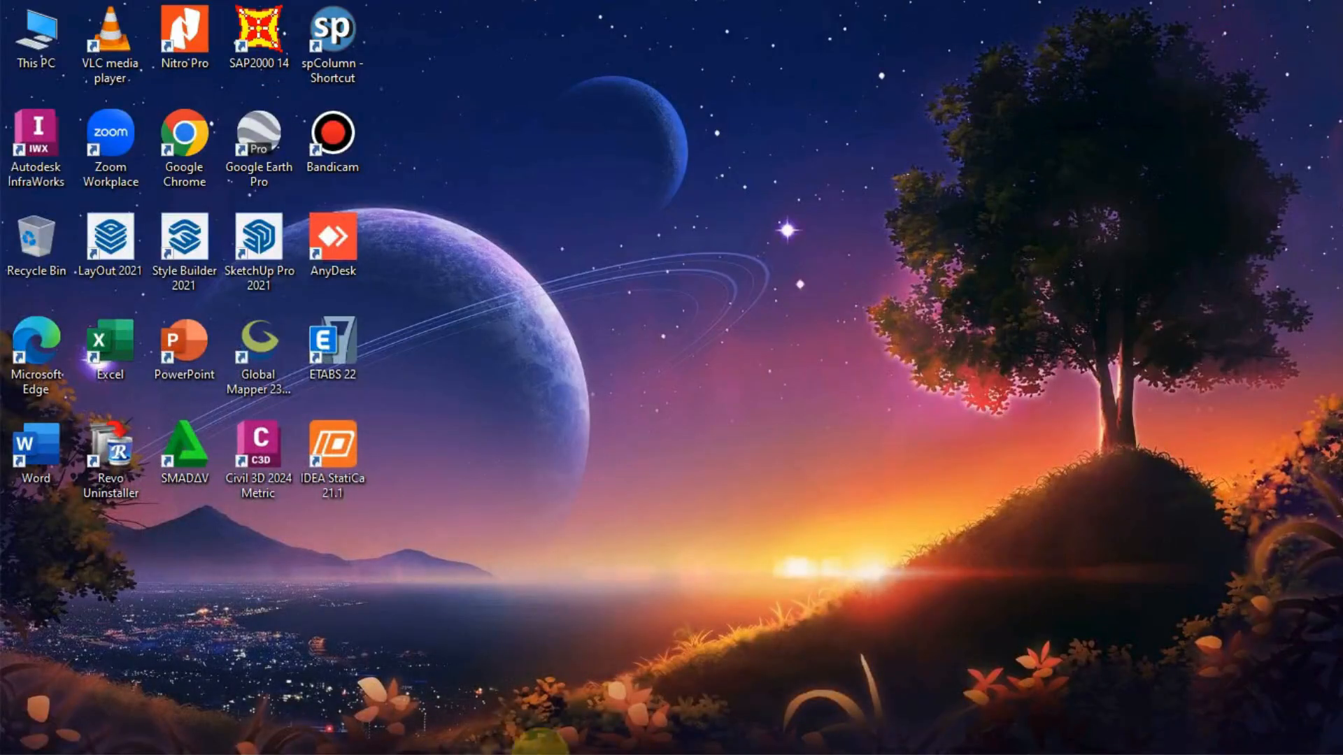
Switch to Civil 3D and examine points A, PI-1 and B and the intermediate points along the contour map strip
click(390, 742)
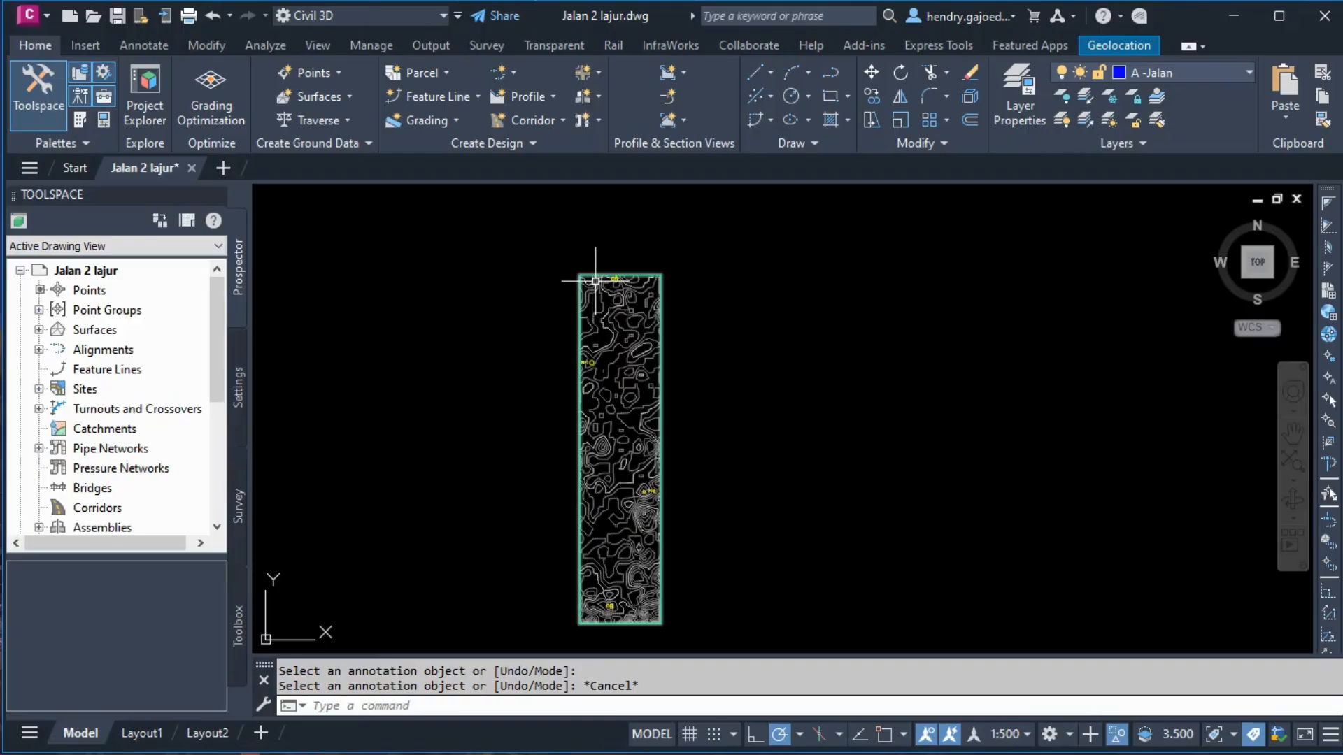
scroll(593, 281, up, 8)
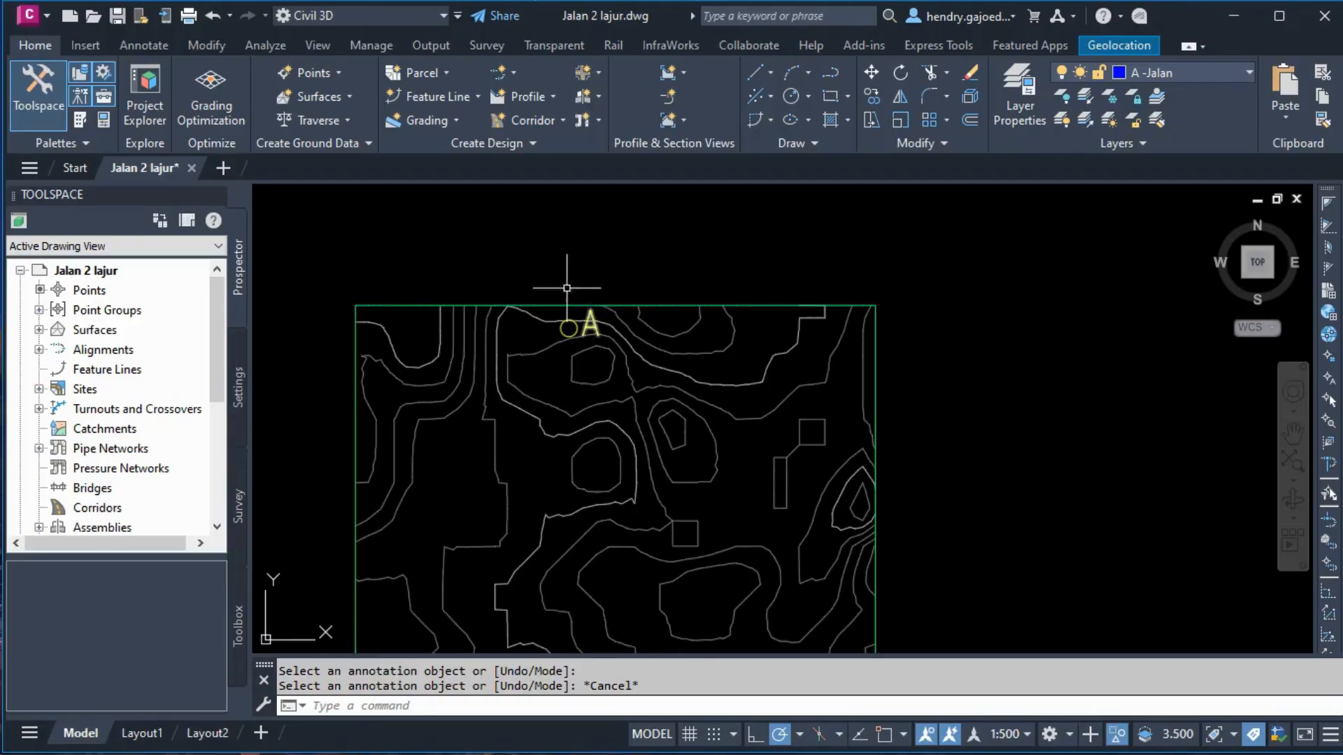
scroll(588, 357, down, 8)
scroll(547, 381, up, 6)
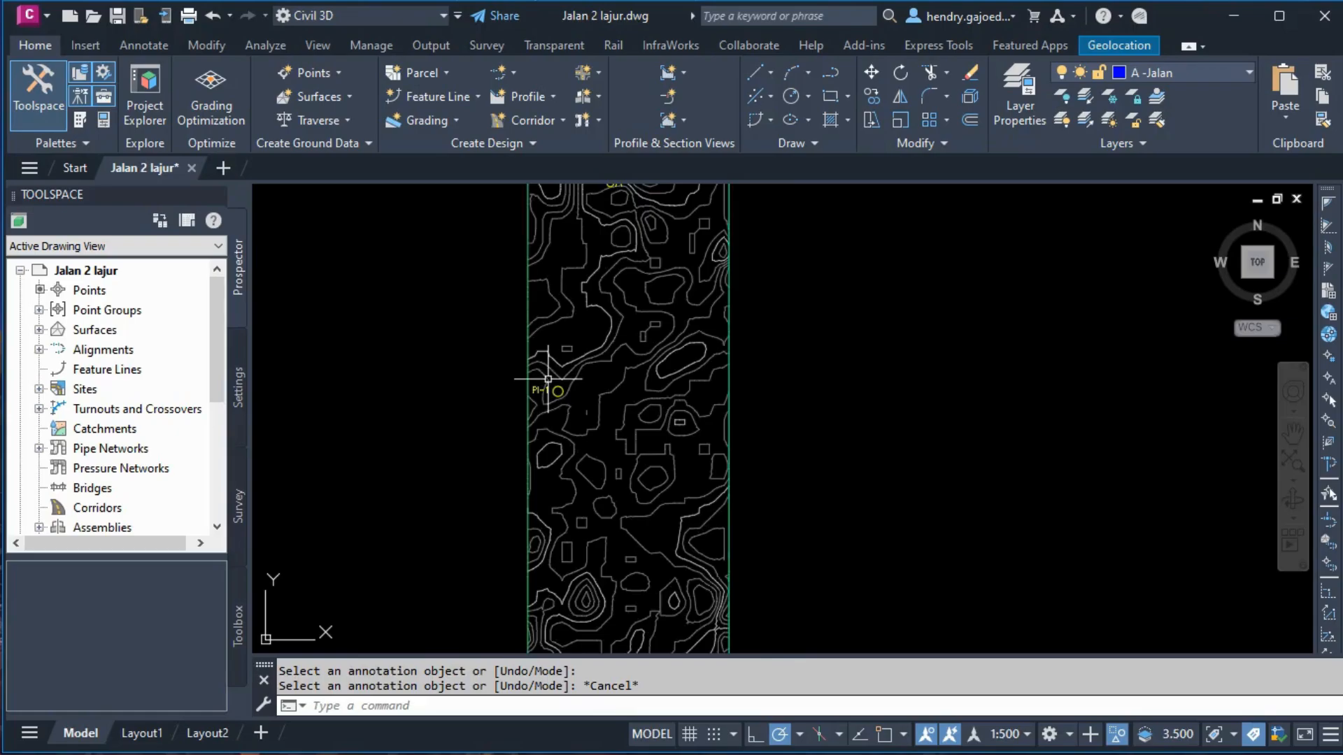
scroll(644, 359, down, 4)
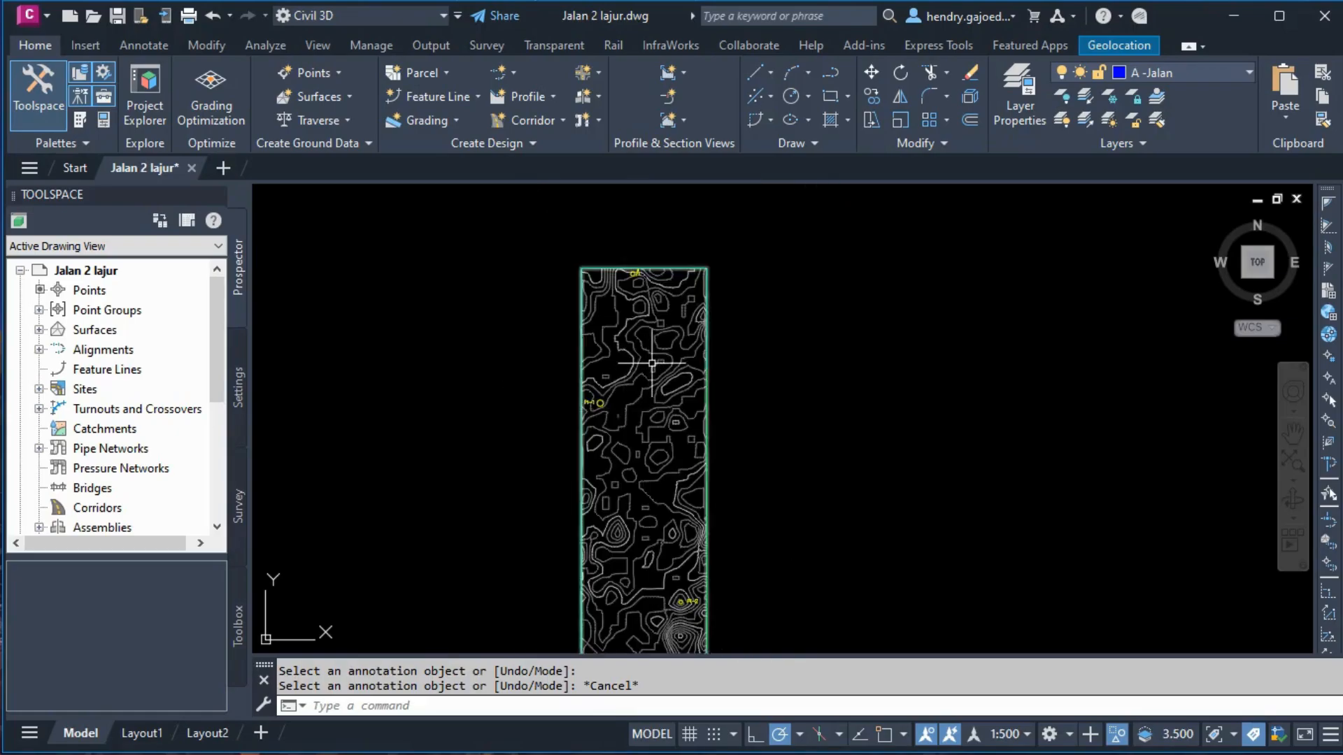
scroll(683, 480, up, 5)
scroll(644, 474, down, 6)
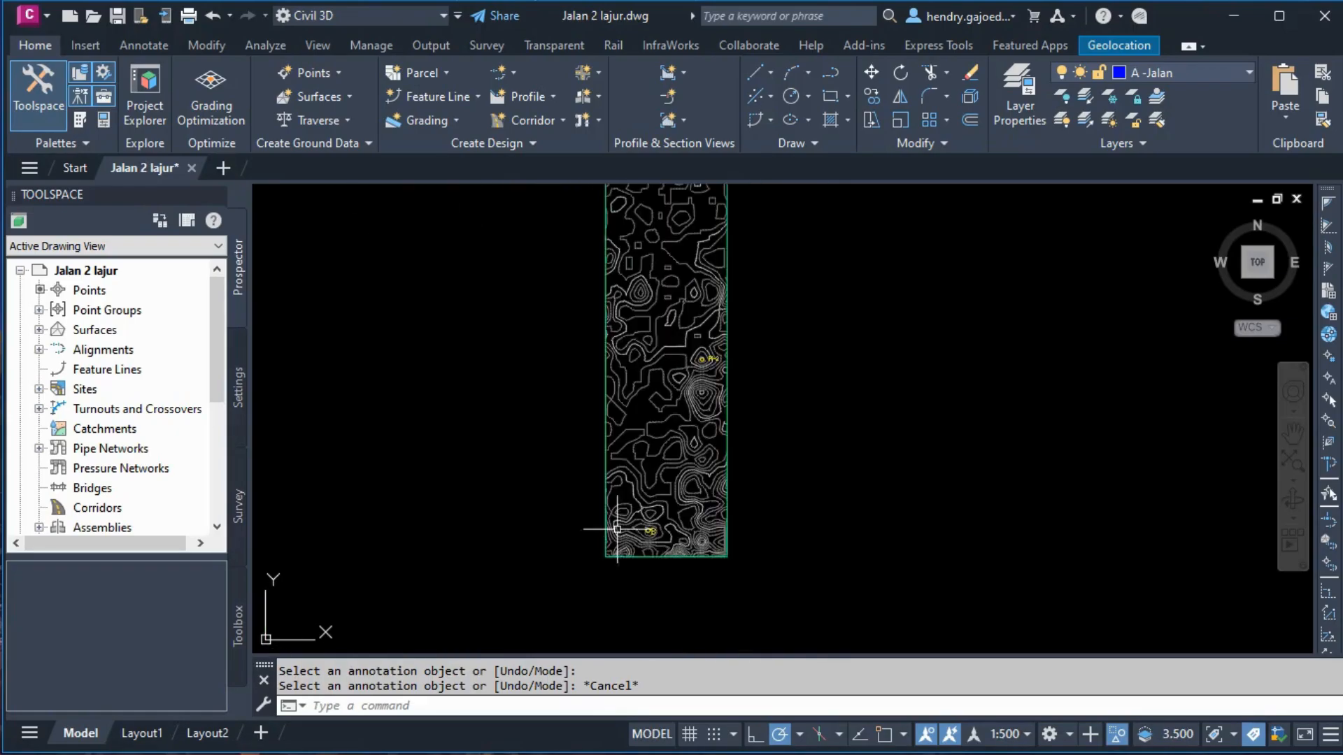
scroll(640, 521, up, 6)
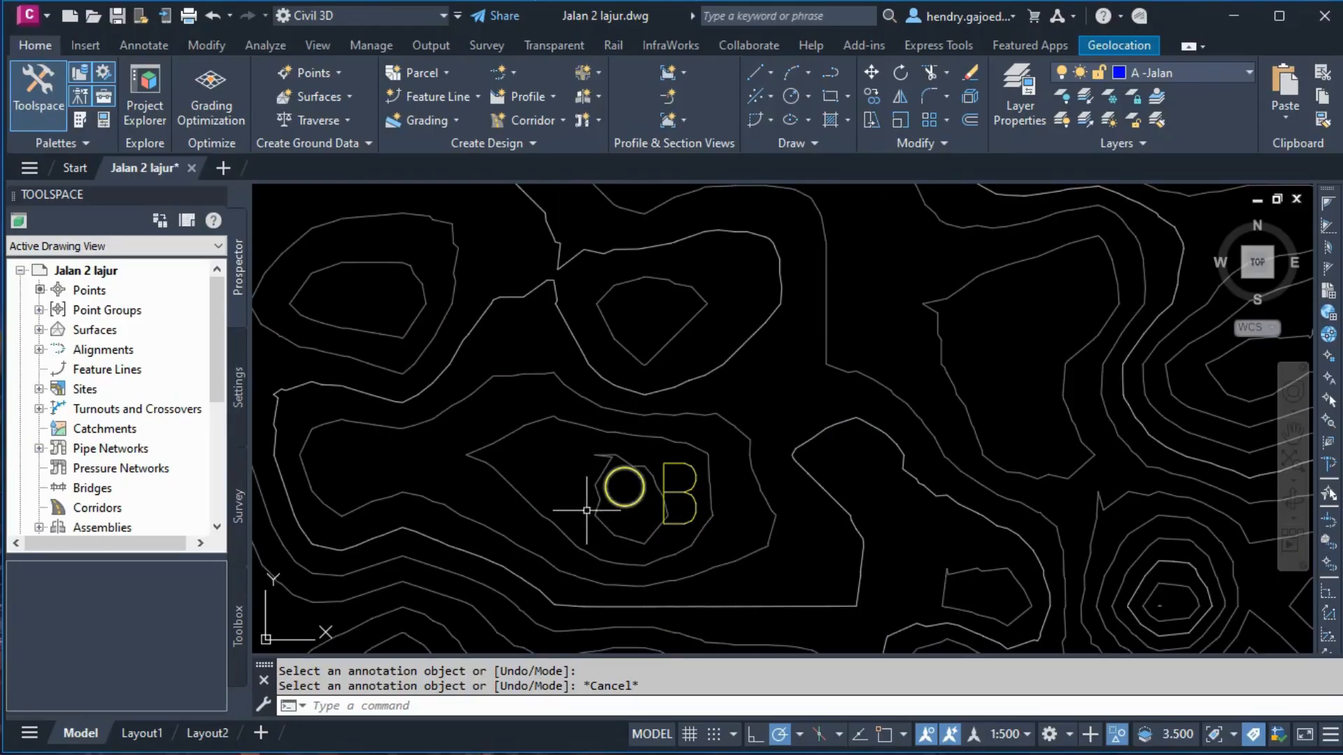
scroll(560, 560, down, 5)
scroll(559, 561, down, 5)
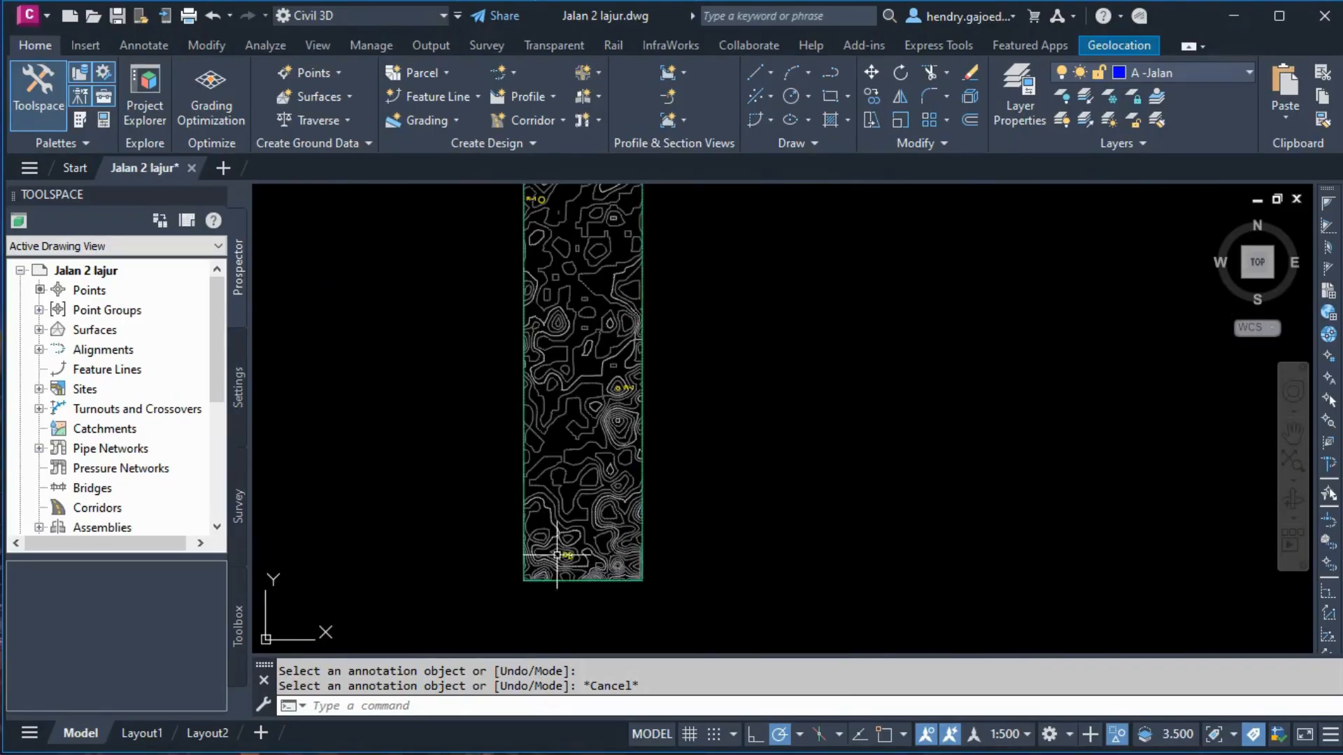
scroll(556, 455, up, 3)
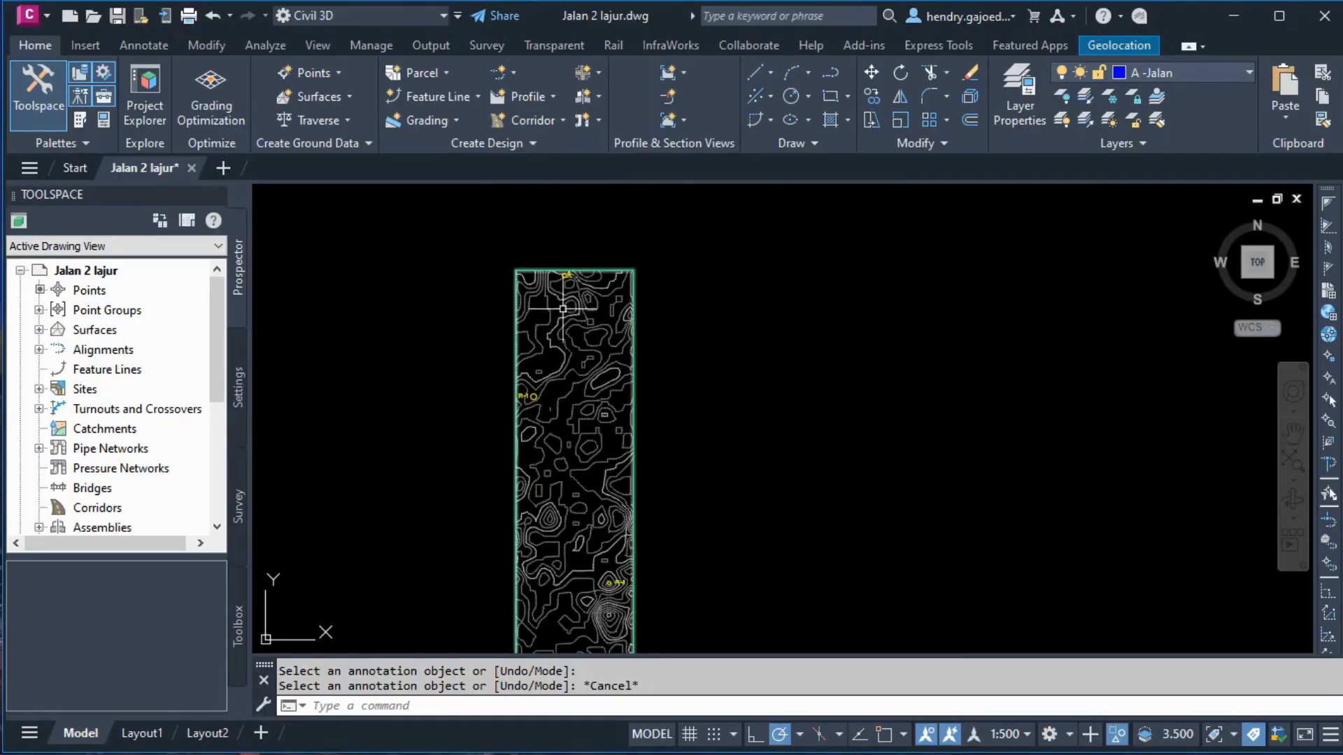
scroll(563, 329, up, 2)
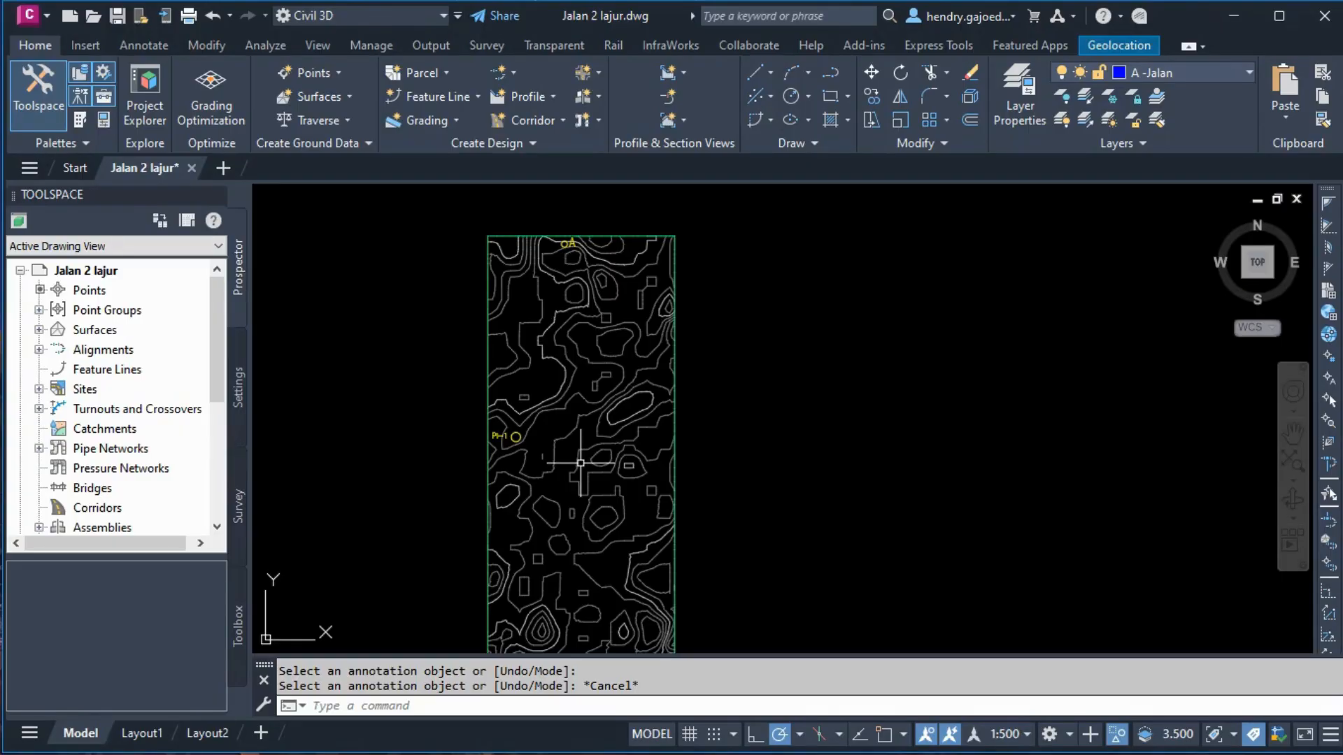
Switch to the PGJ Jalan Final workbook in Excel and review the Kriteria Perancangan and Kriteria Teknis sheets
key(F10)
key(F10)
key(alt+Tab)
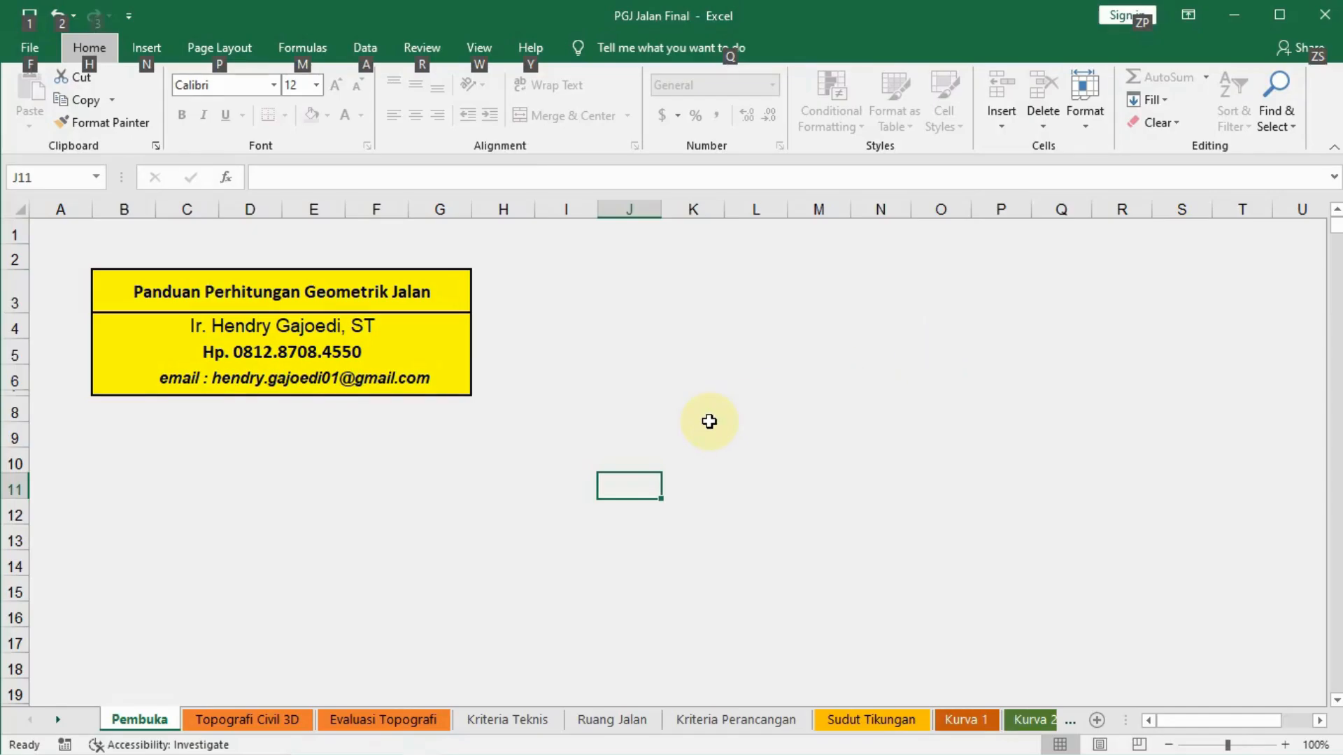
key(Escape)
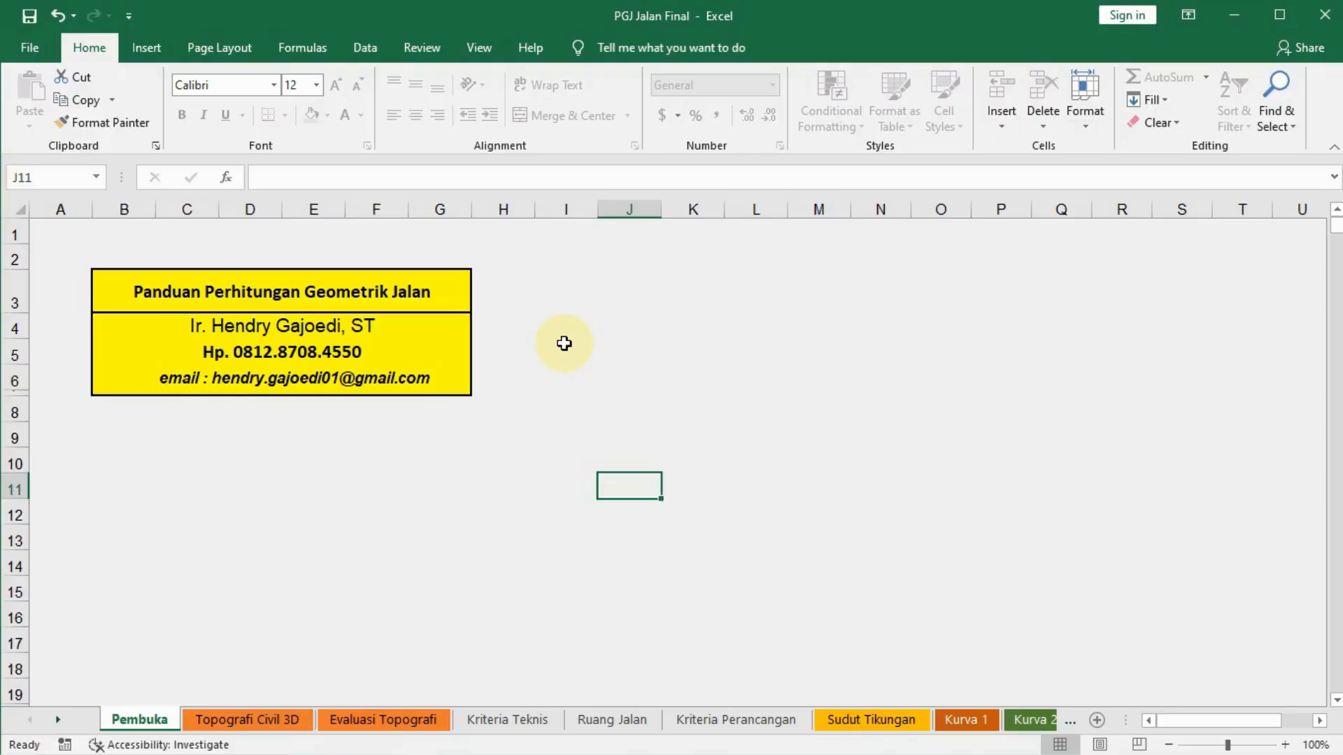
click(724, 720)
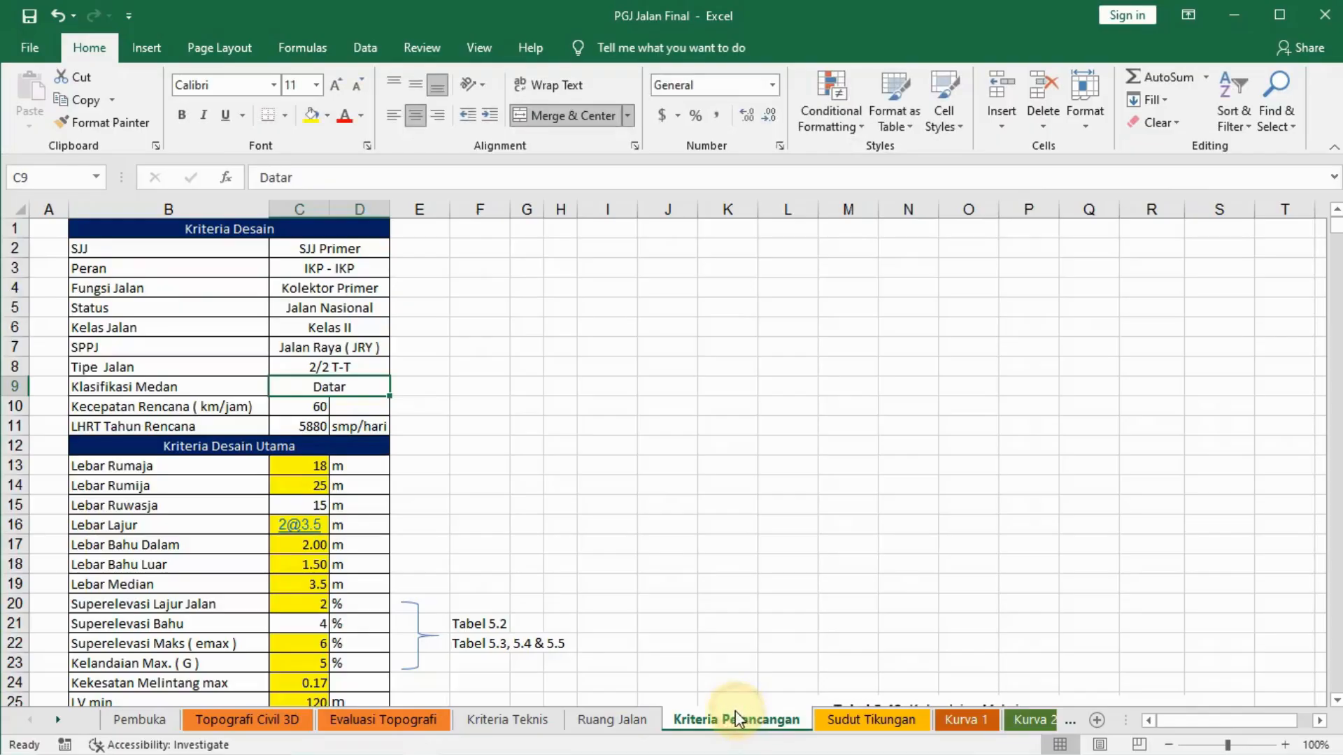
click(521, 720)
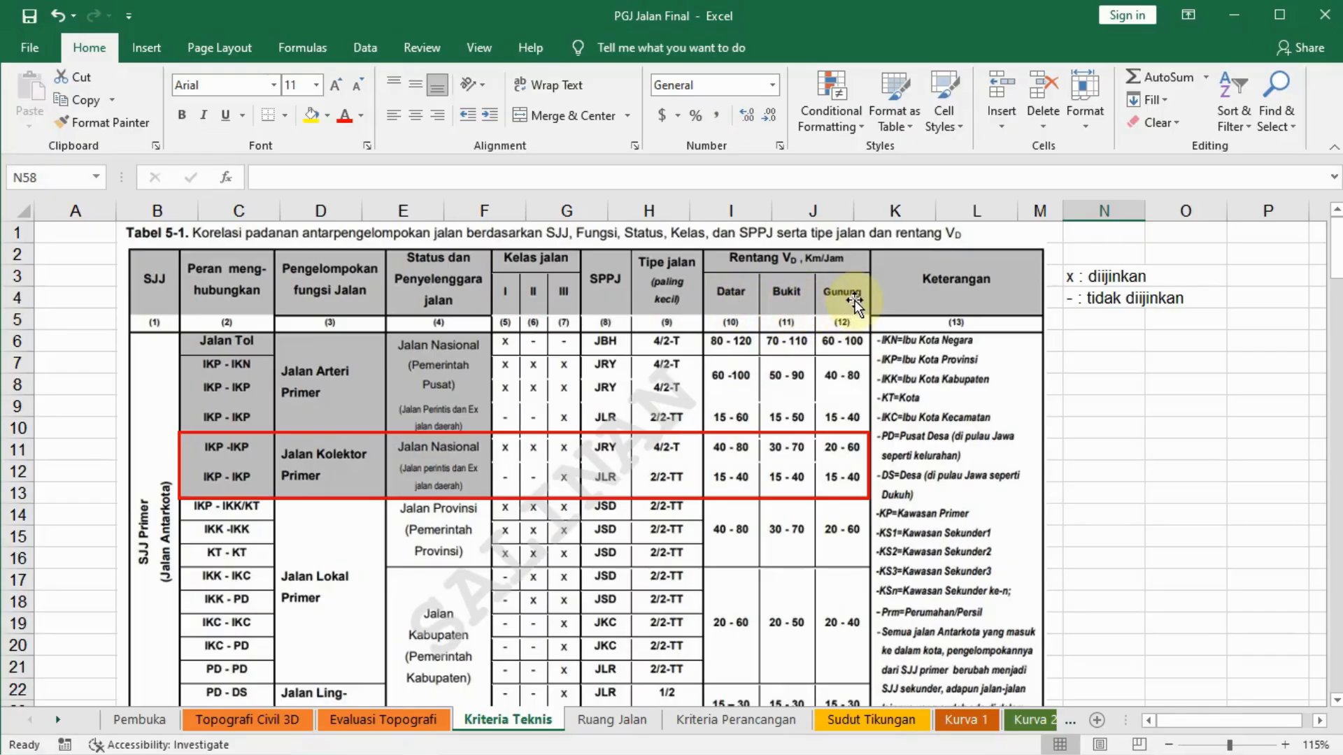
scroll(855, 301, down, 3)
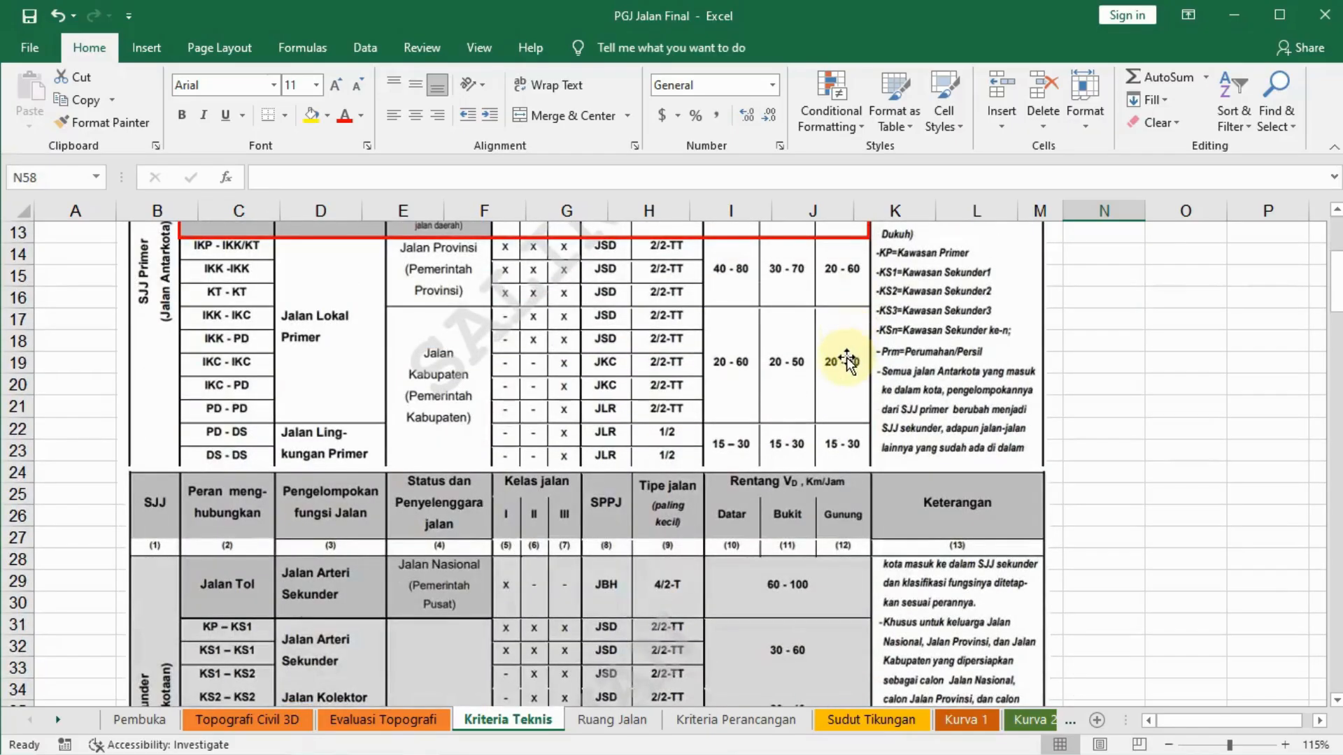
Examine the terrain slope values and the Tabel 4-2 terrain classification on the Evaluasi Topografi sheet
click(426, 727)
scroll(664, 546, down, 12)
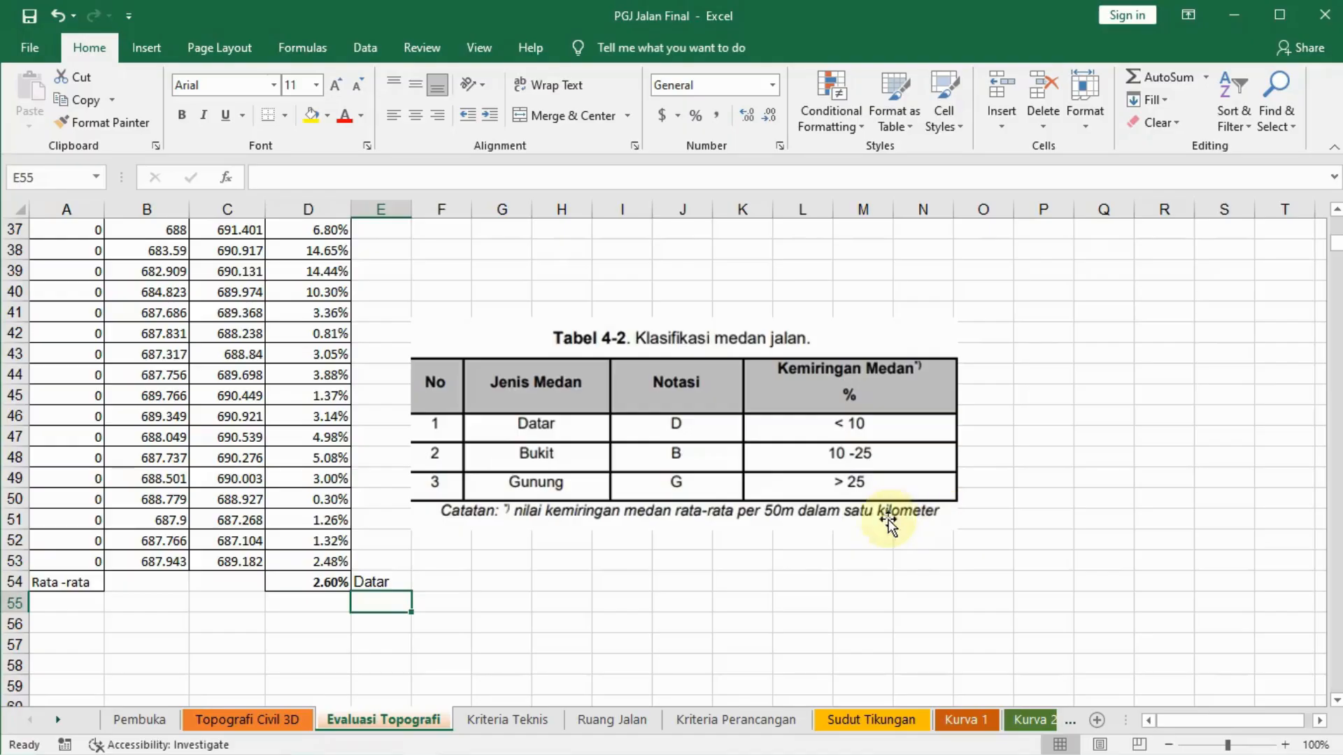
scroll(593, 587, up, 1)
scroll(593, 586, up, 3)
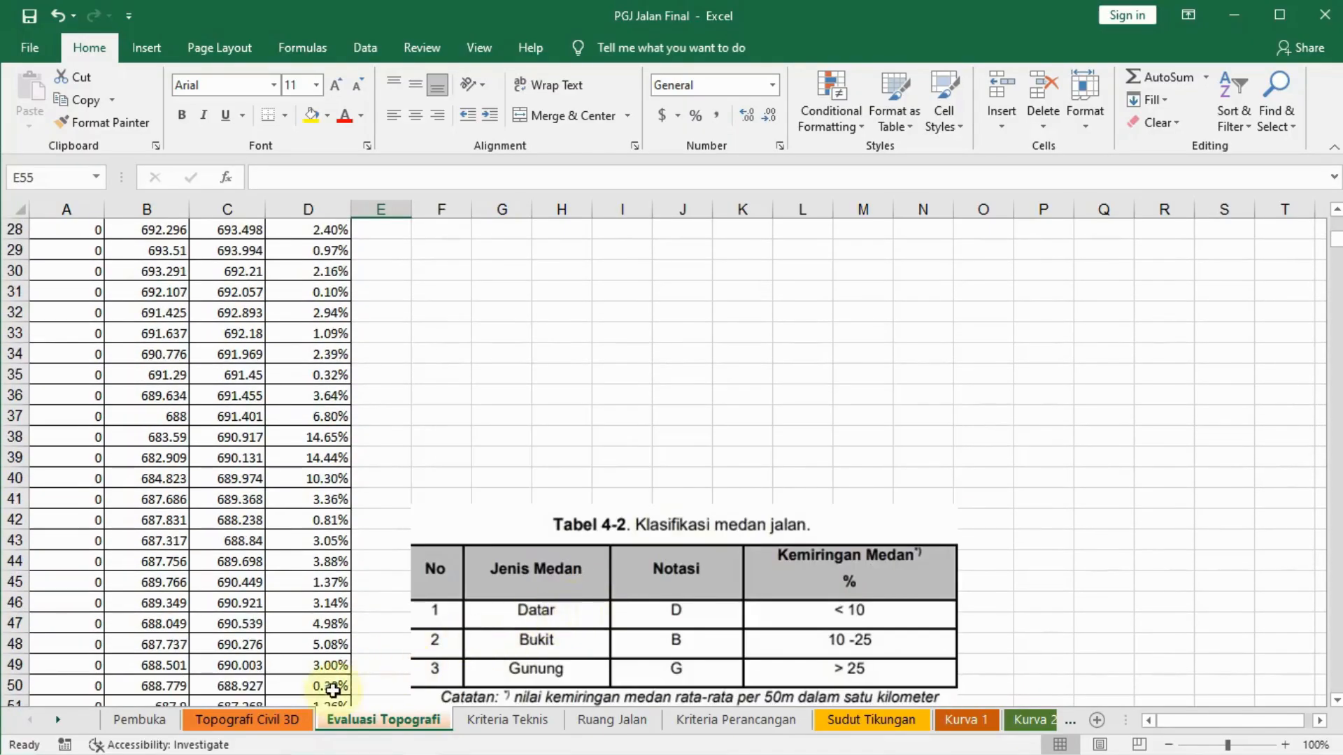
scroll(642, 552, down, 3)
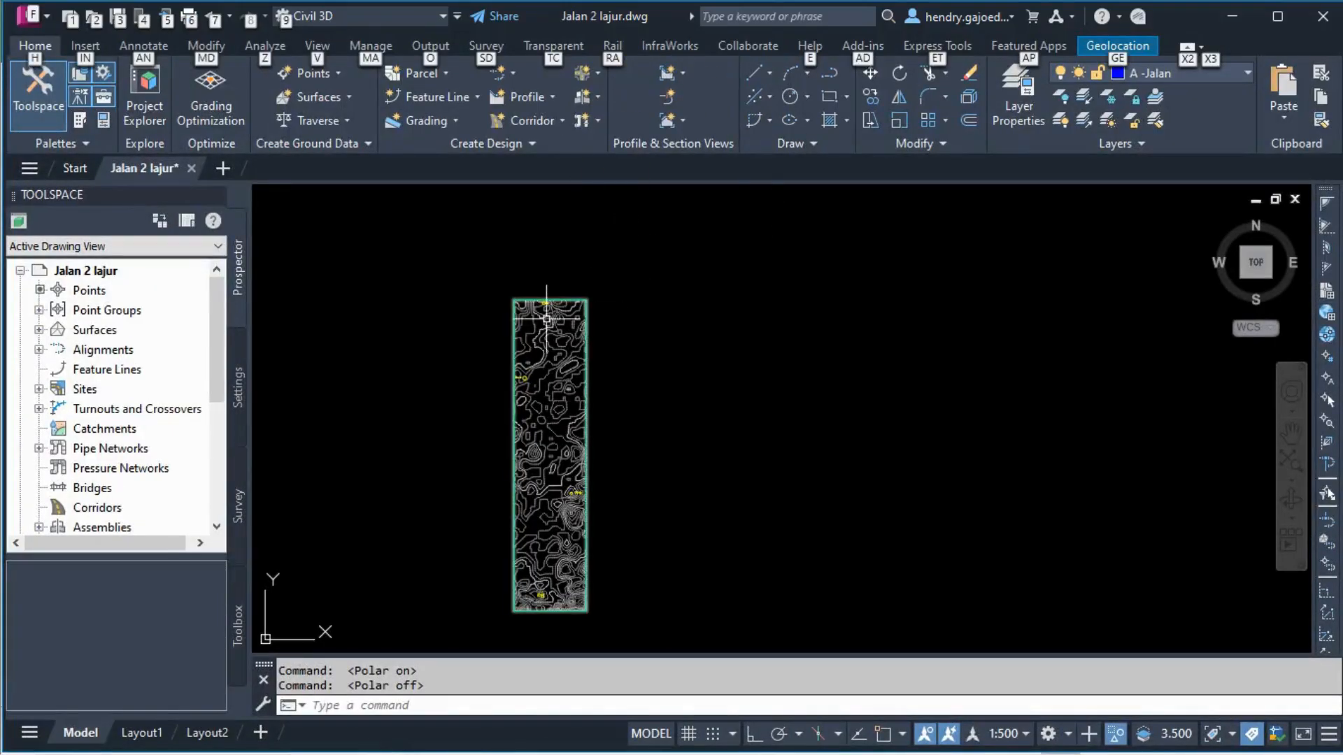
In Civil 3D, create a centerline alignment layout named TRASE 1 with style EII-WBN-Proposed, label set EII-WBN-Alignment Label Set and starting station 0+000.00m
scroll(560, 308, up, 4)
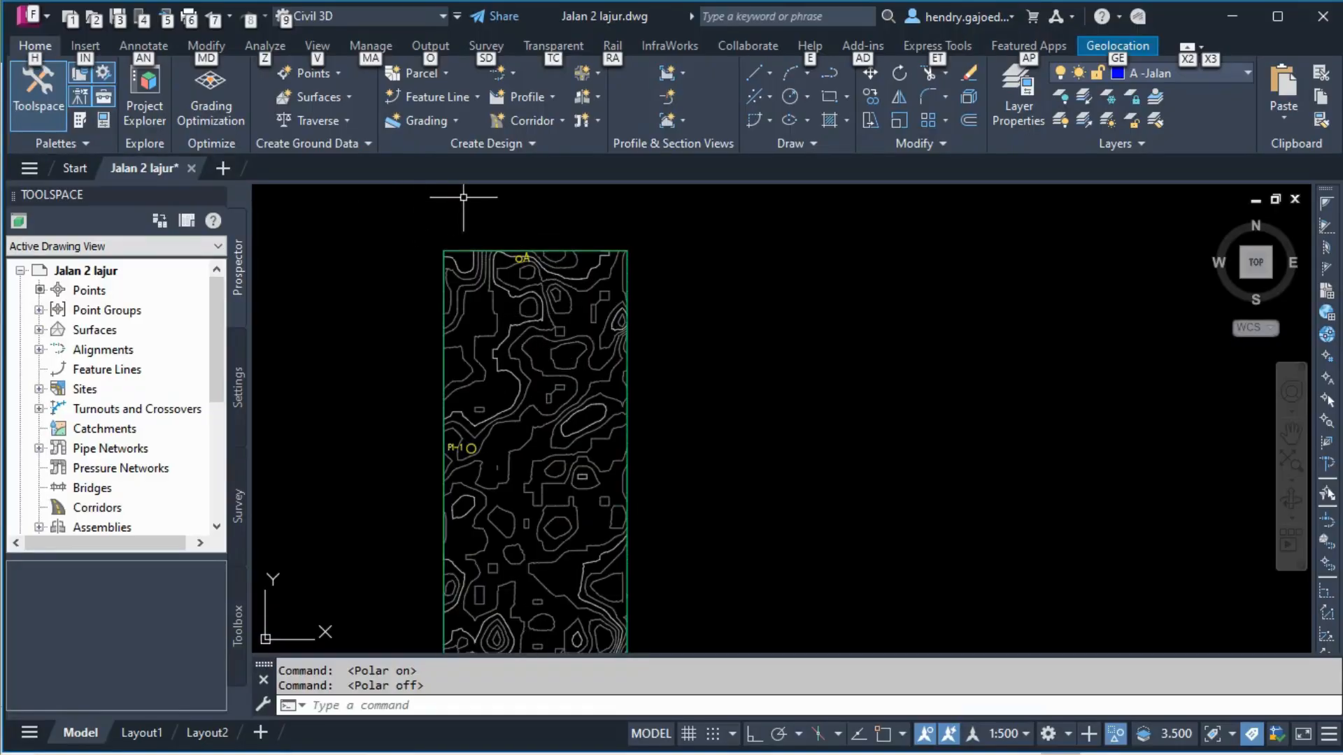
key(Escape)
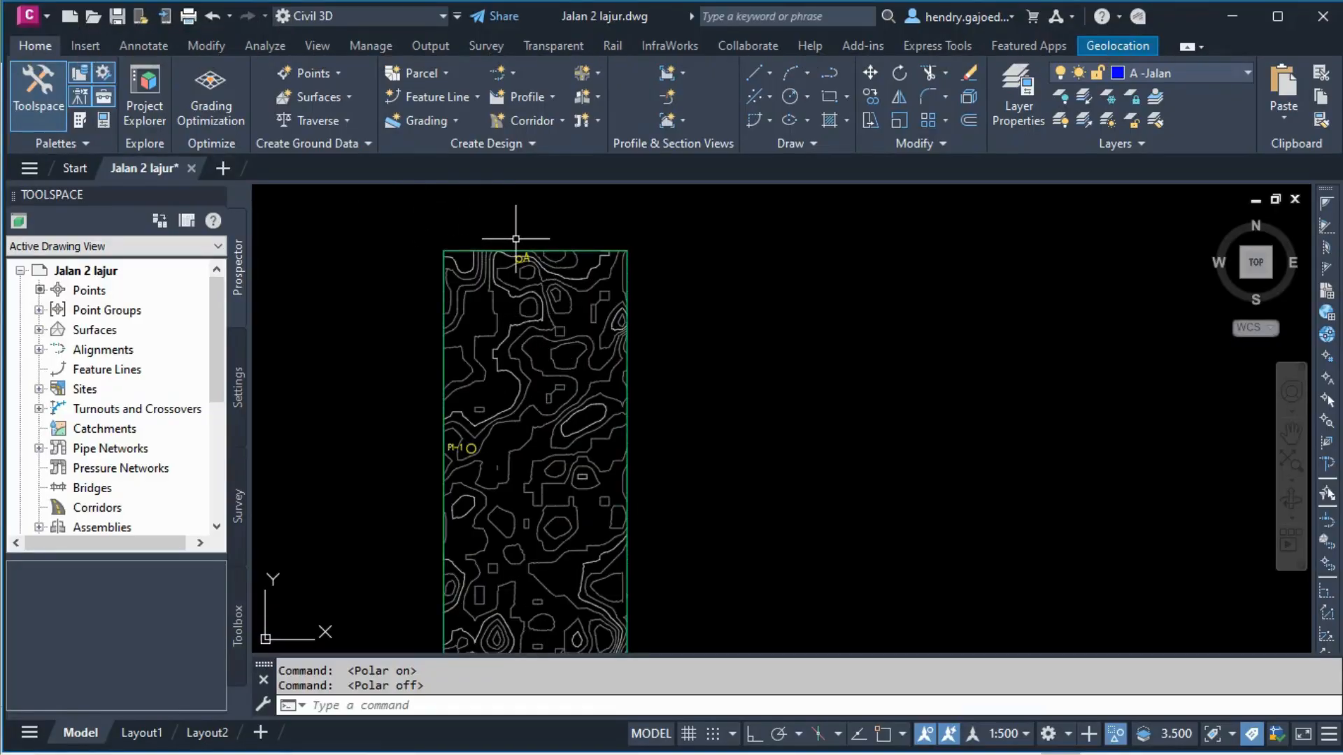
click(514, 72)
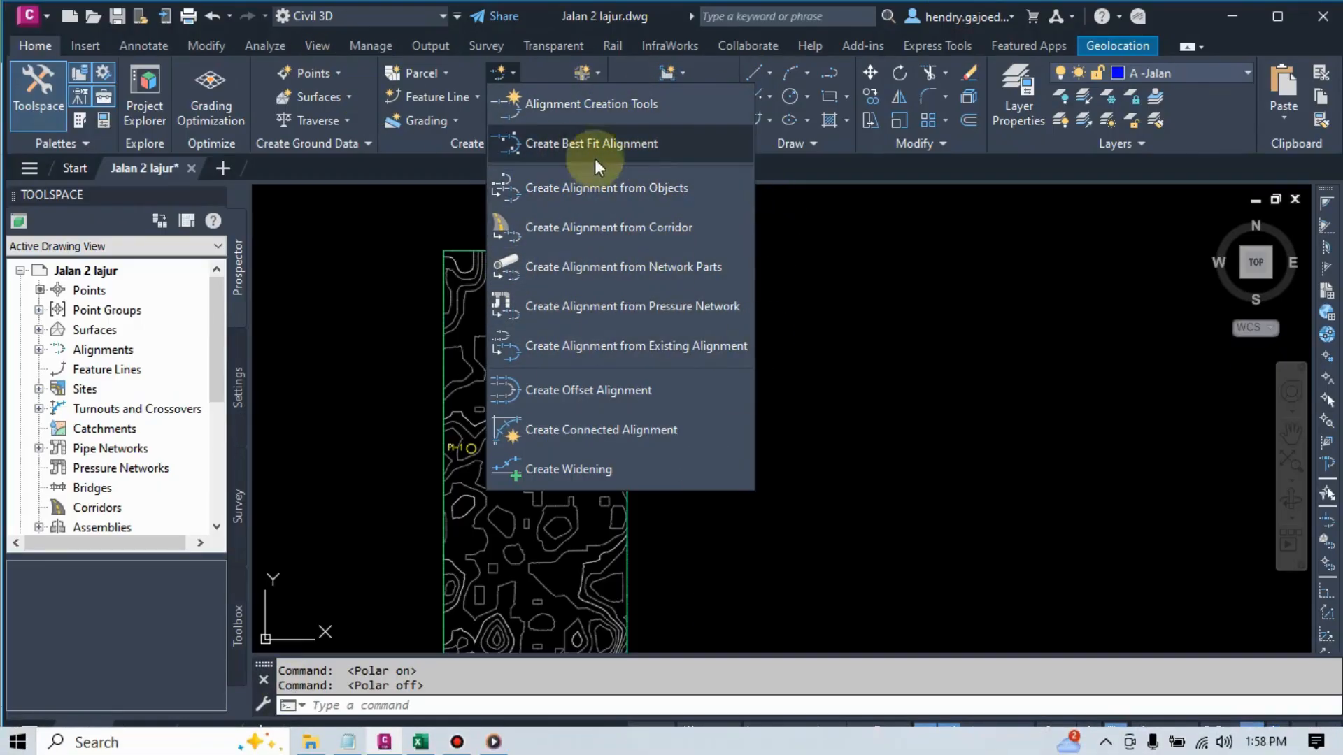
click(589, 106)
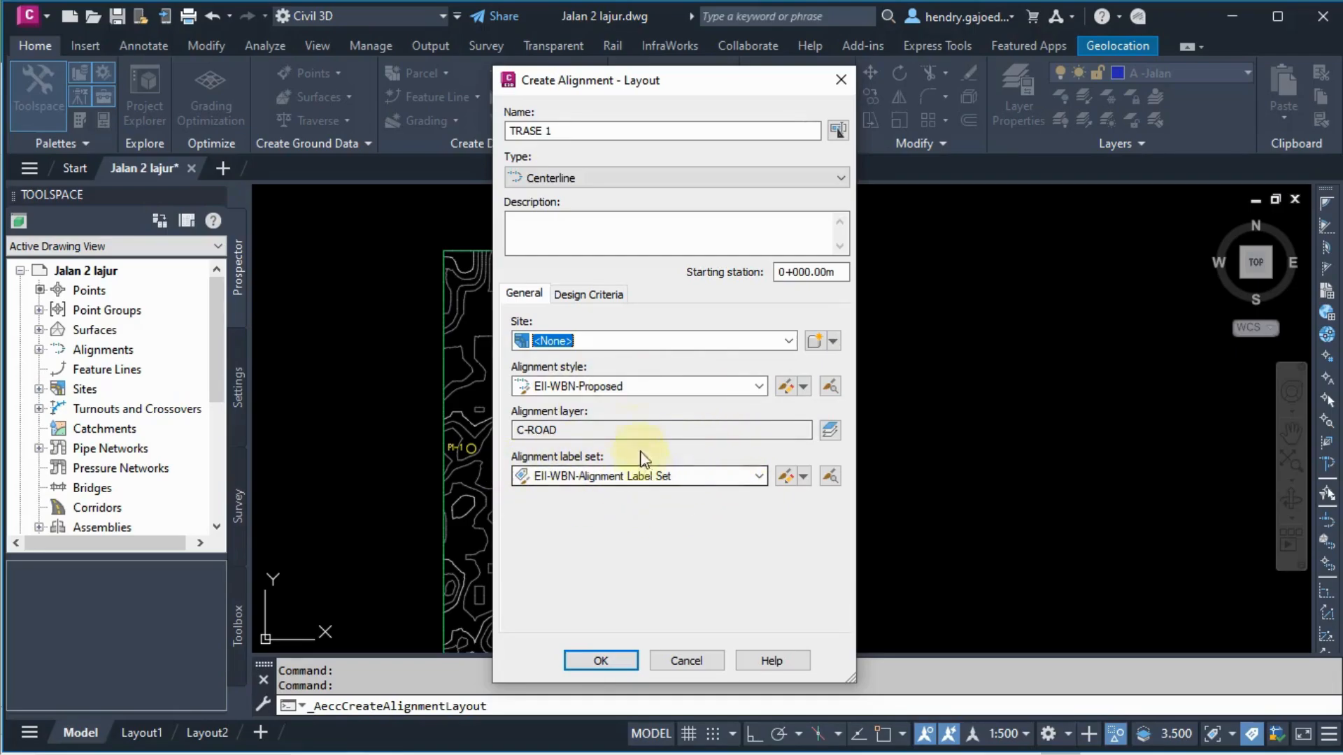
click(593, 294)
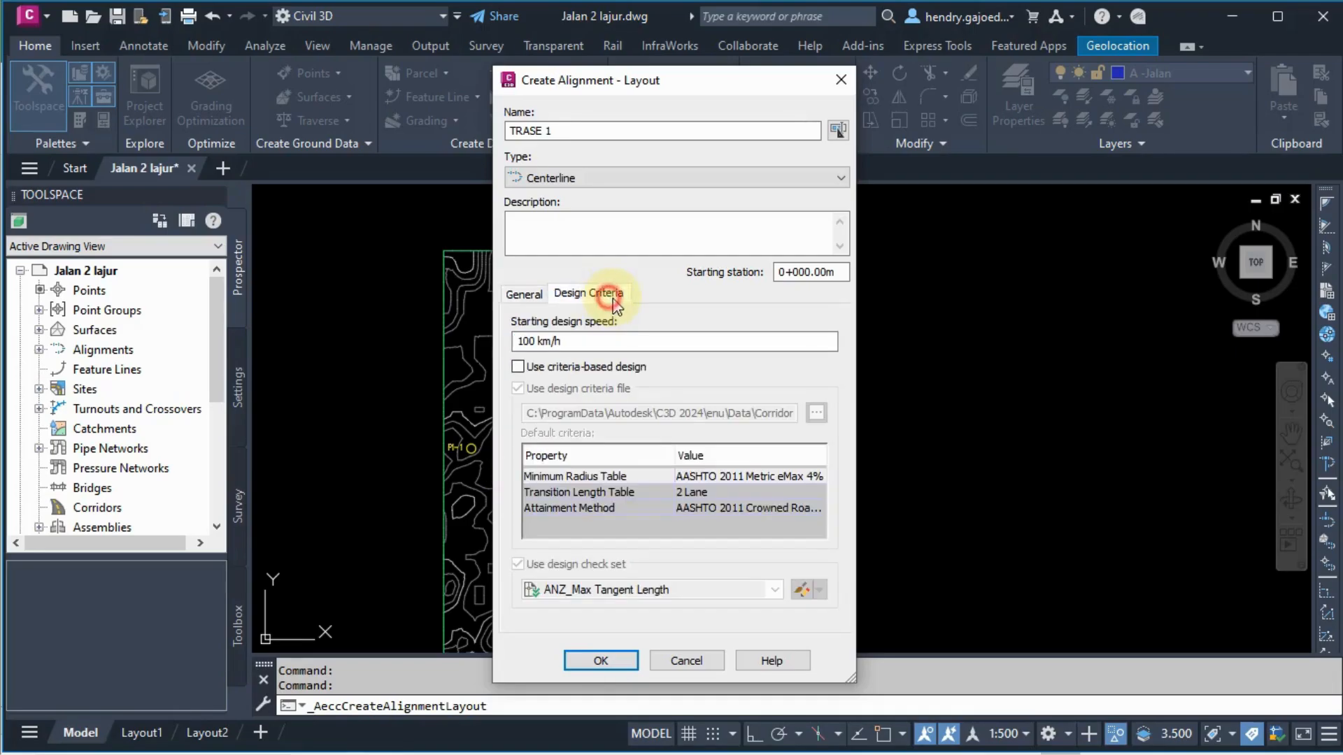
click(525, 299)
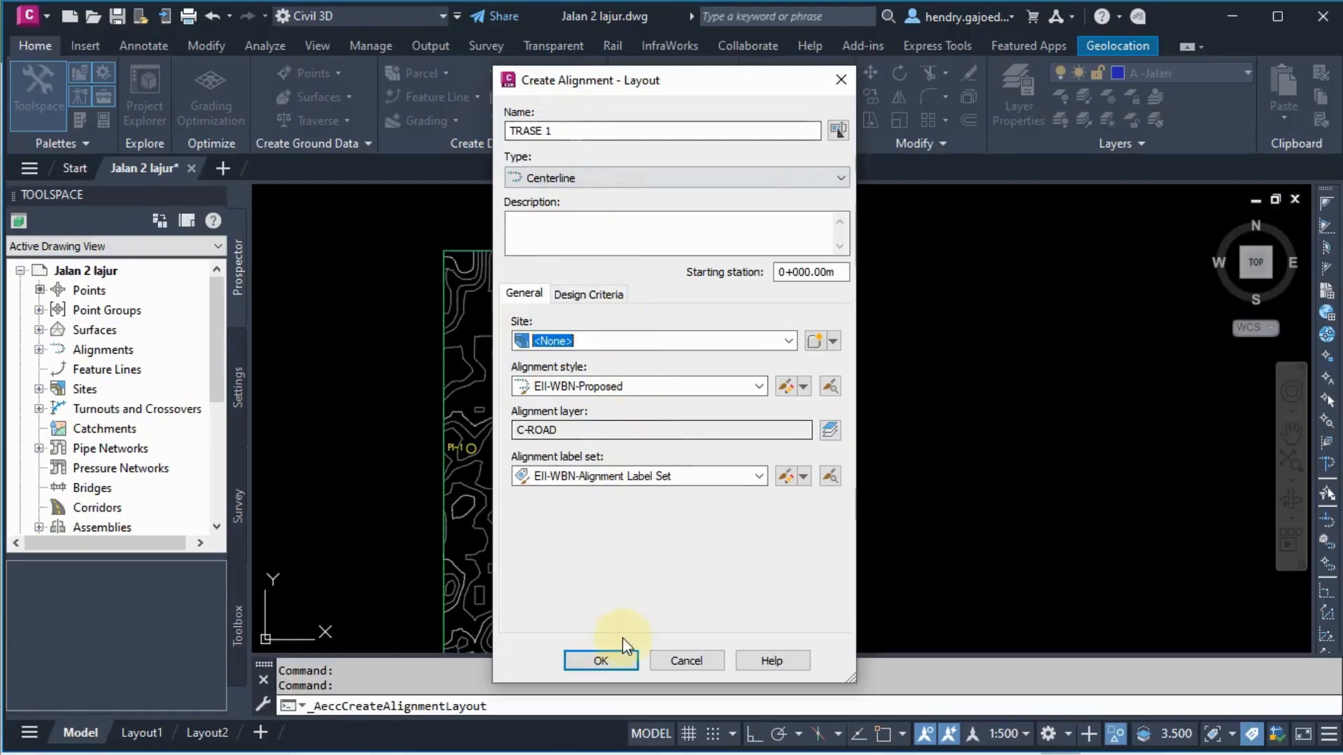
click(618, 657)
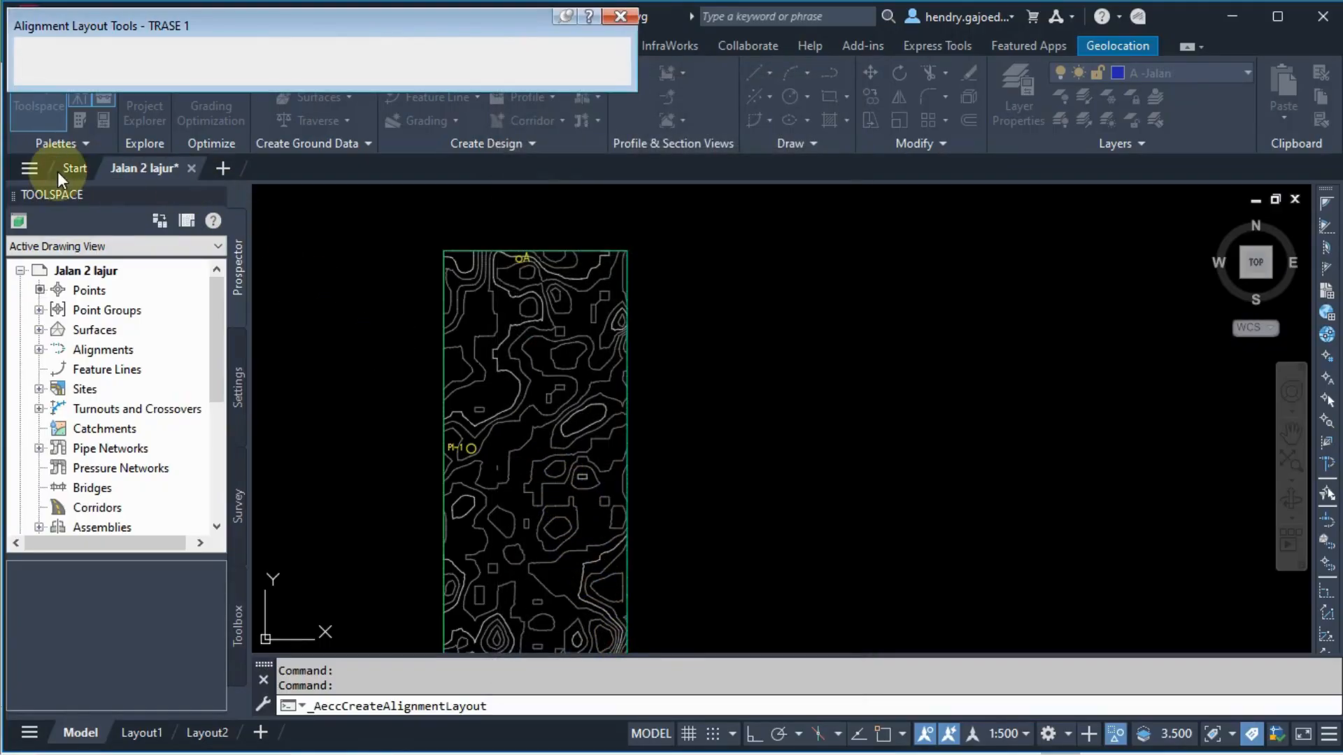
Start a Tangent-Tangent (No Curves) layout with object snap on and Center enabled, placing the start point at the center of circle A
click(47, 51)
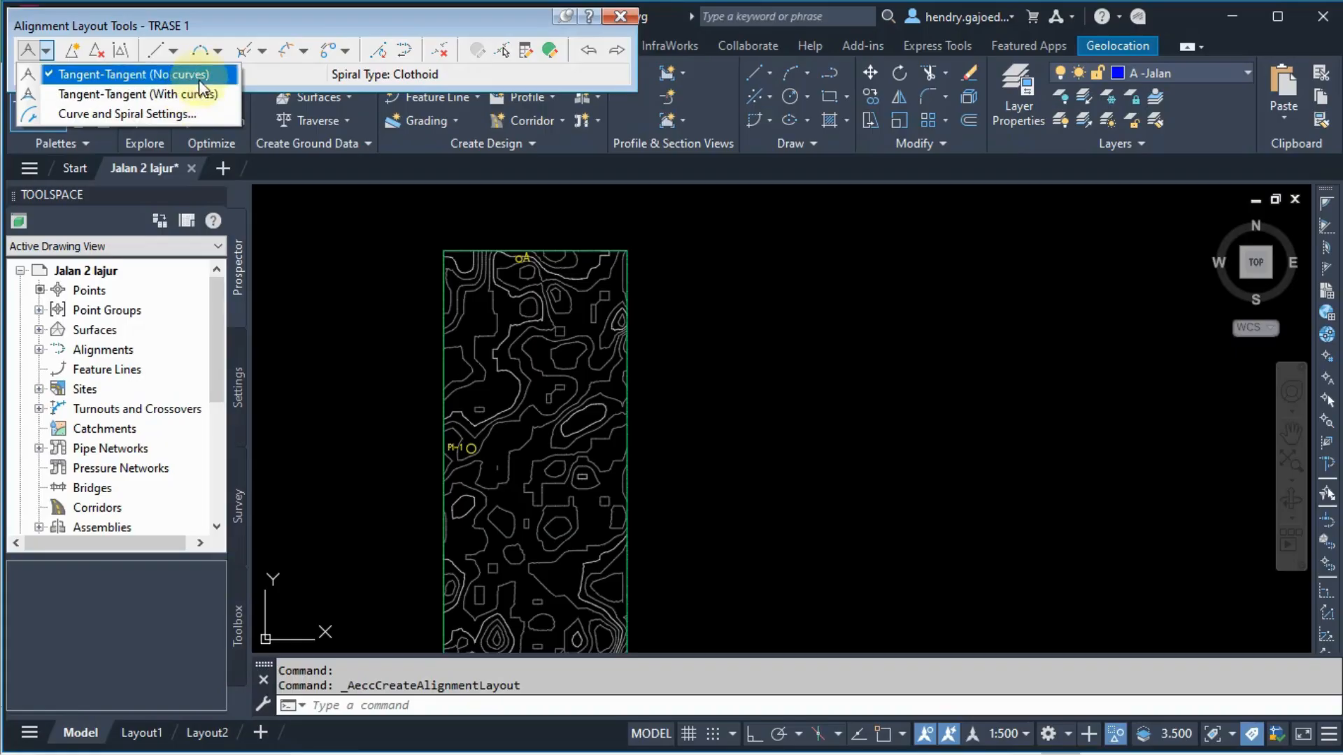
click(149, 83)
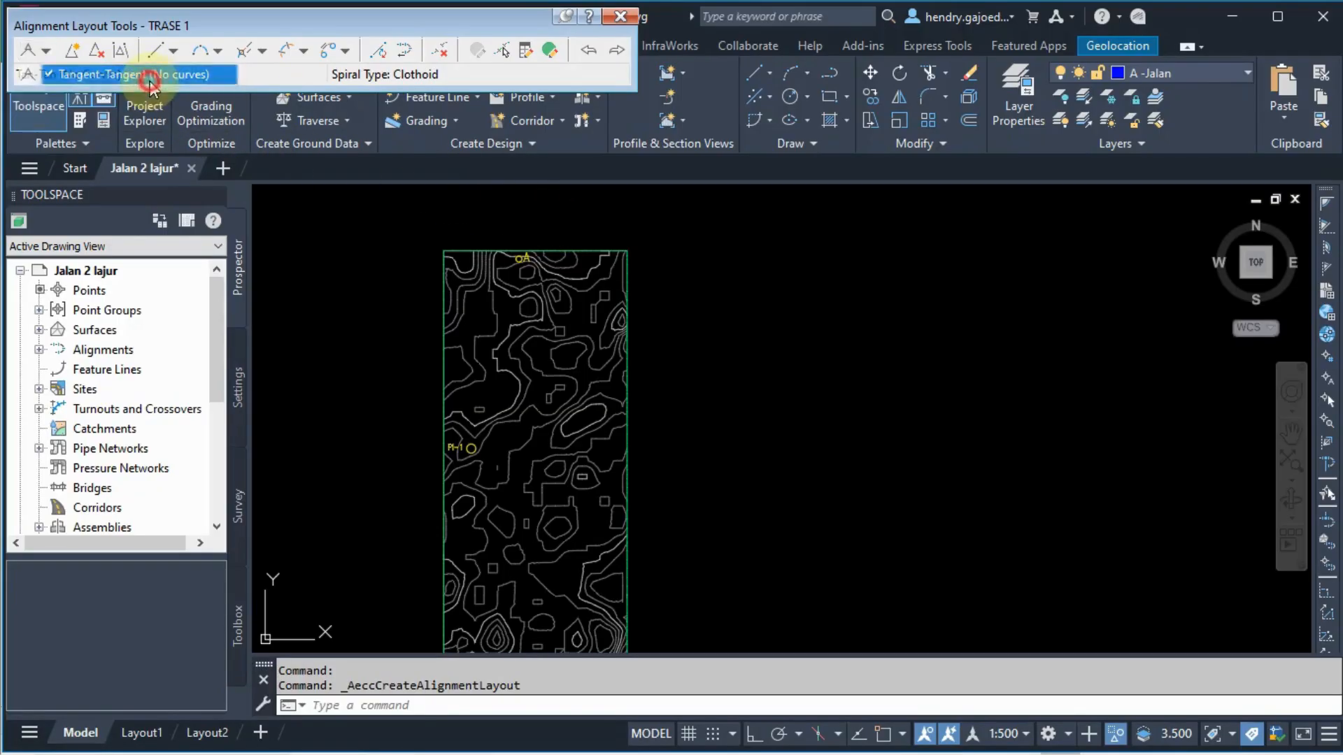
scroll(530, 262, up, 7)
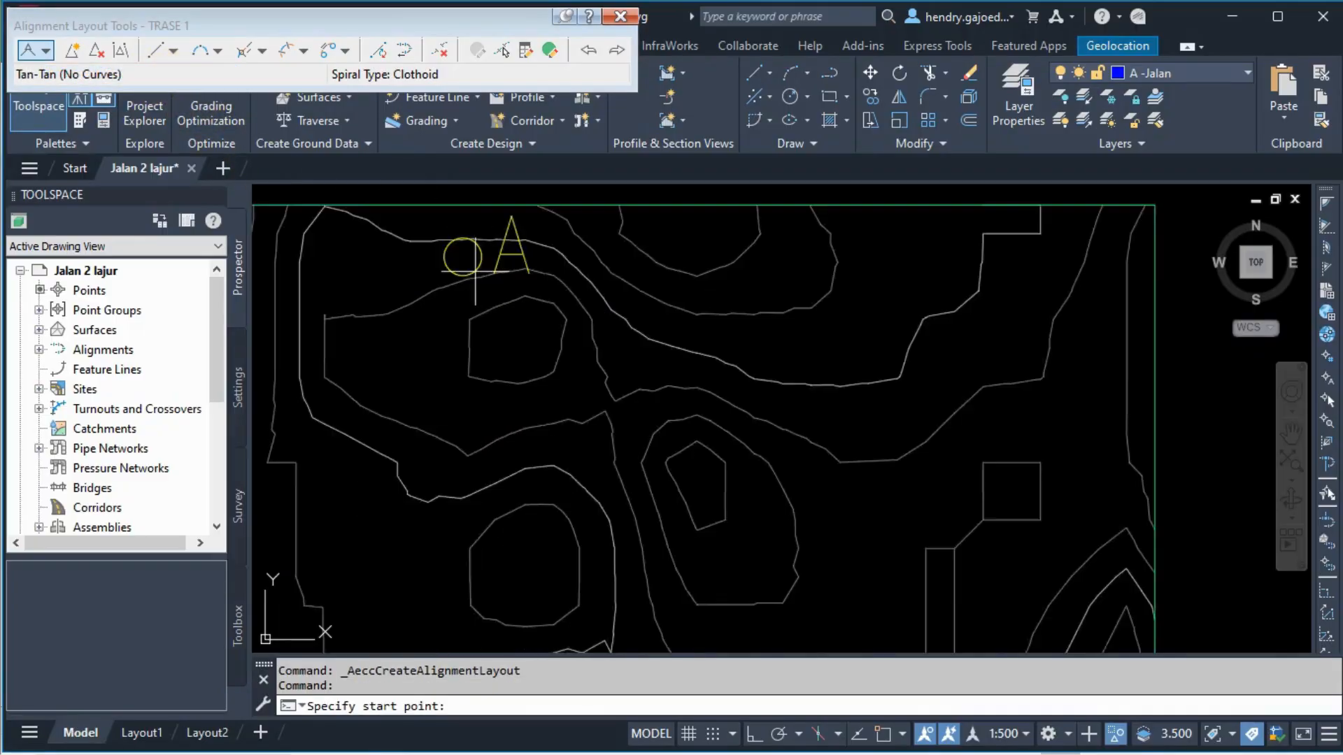
scroll(475, 271, up, 2)
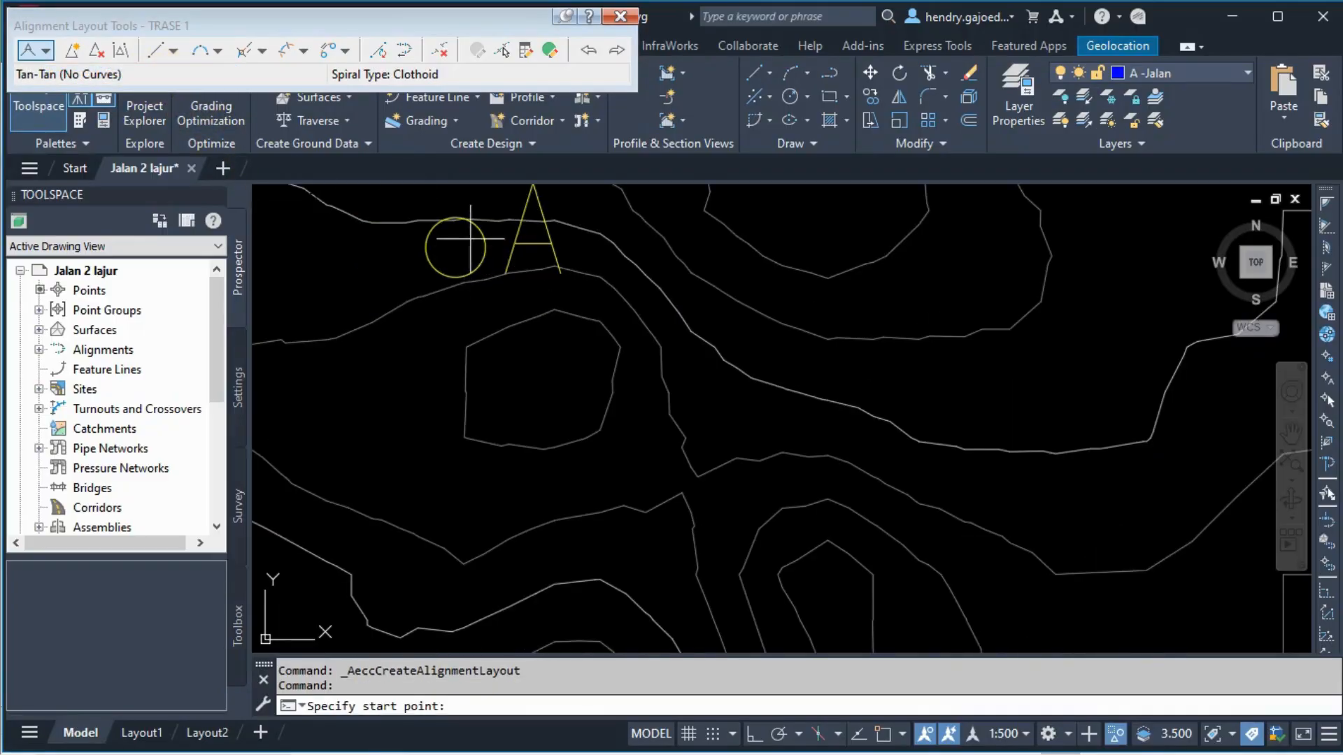
click(905, 734)
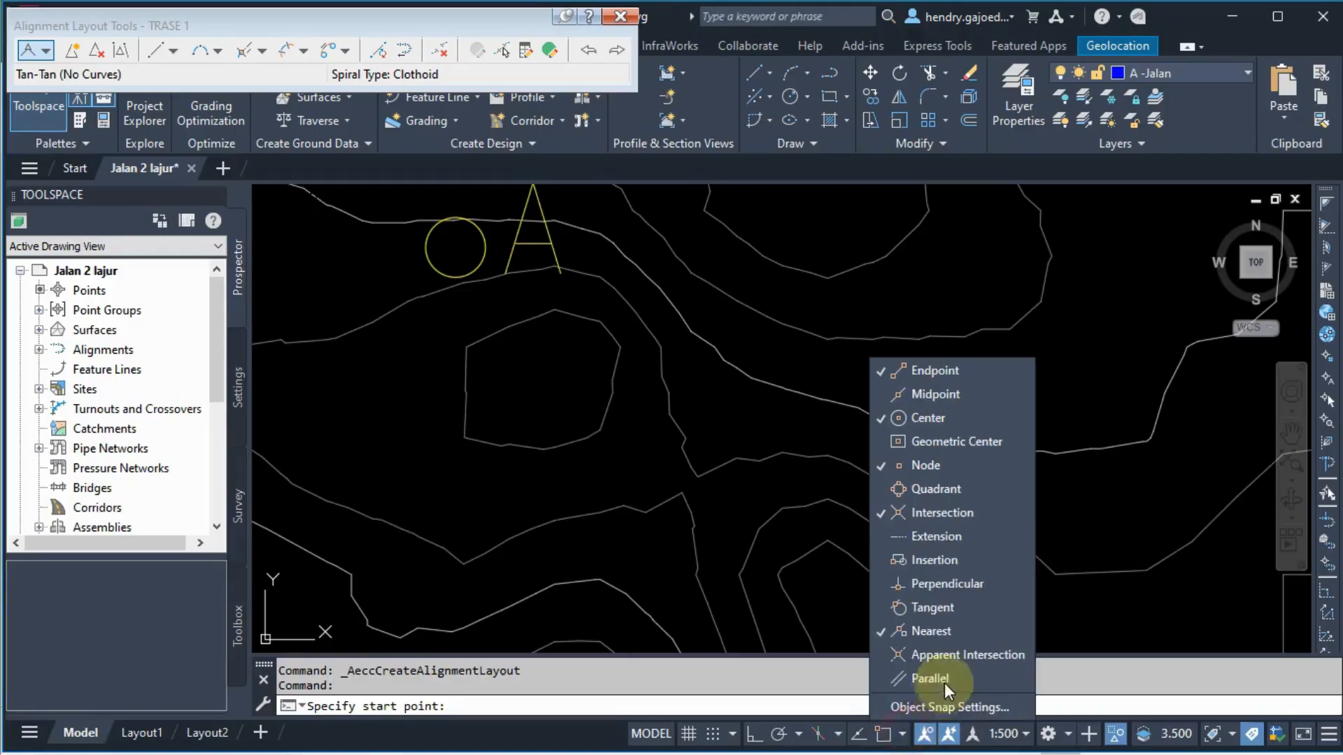
click(950, 418)
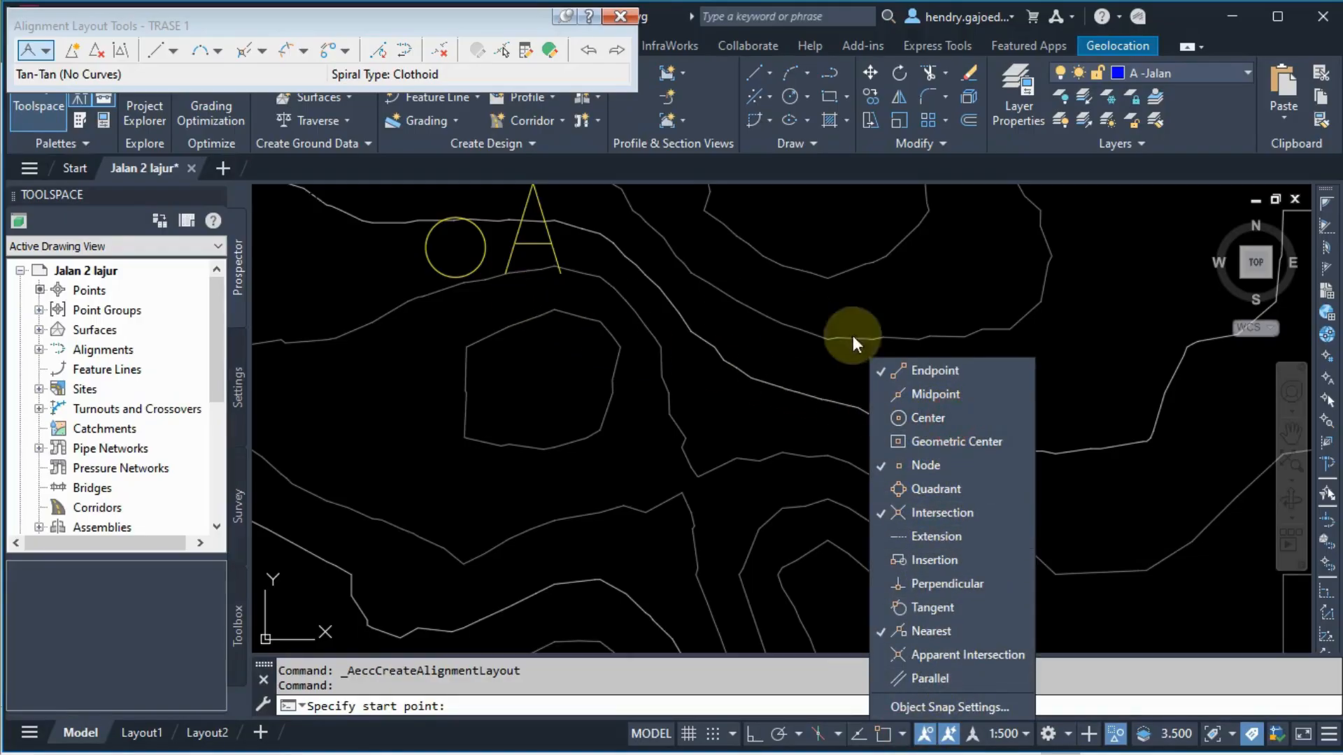
click(954, 417)
click(1109, 300)
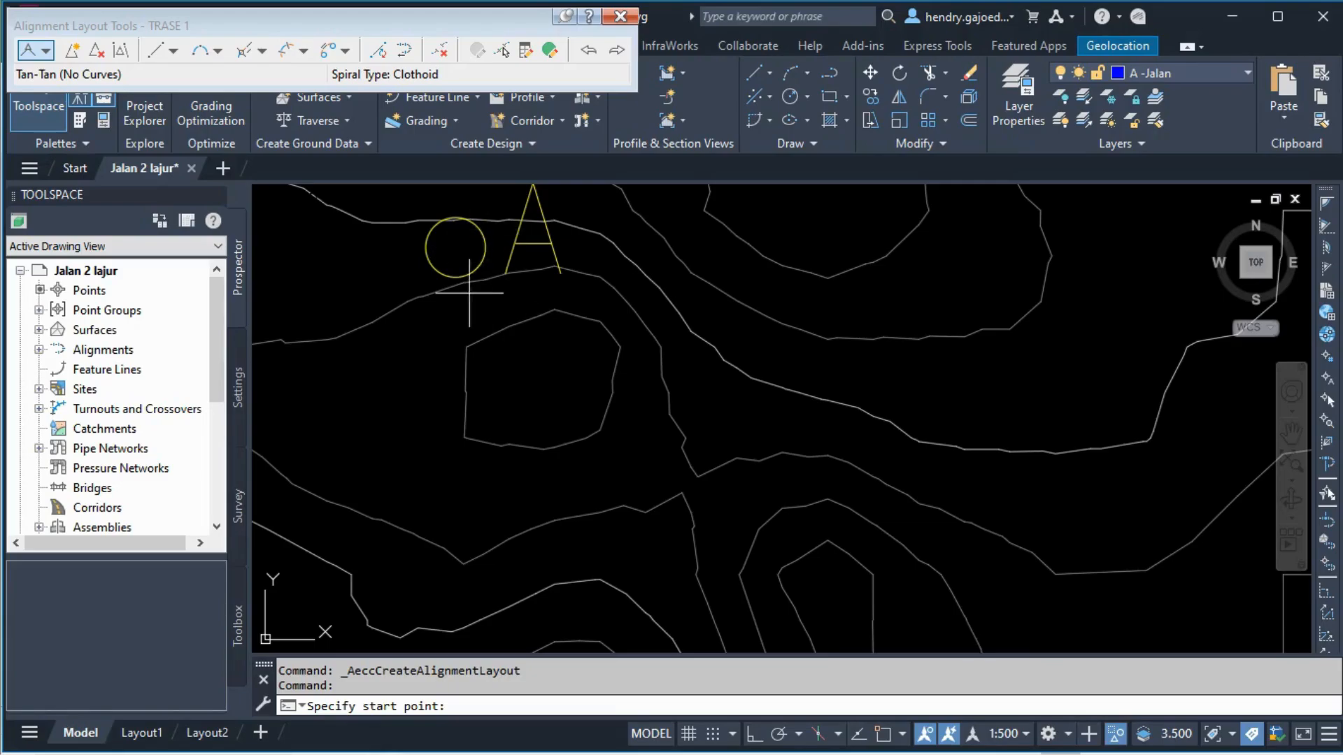
click(883, 733)
click(448, 264)
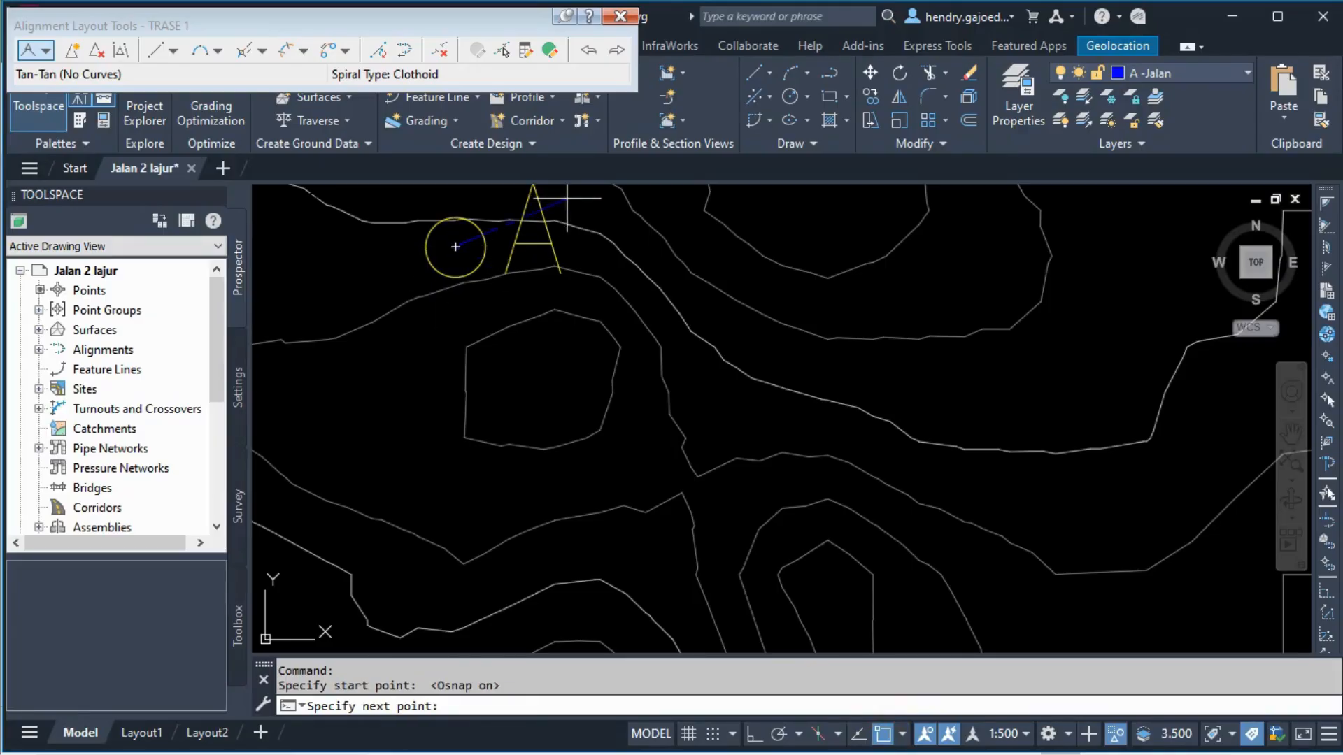
Draw the alignment tangents through the centers of the PI-1 and PI-2 circles and end the layout at point B
scroll(577, 282, down, 6)
scroll(489, 451, up, 6)
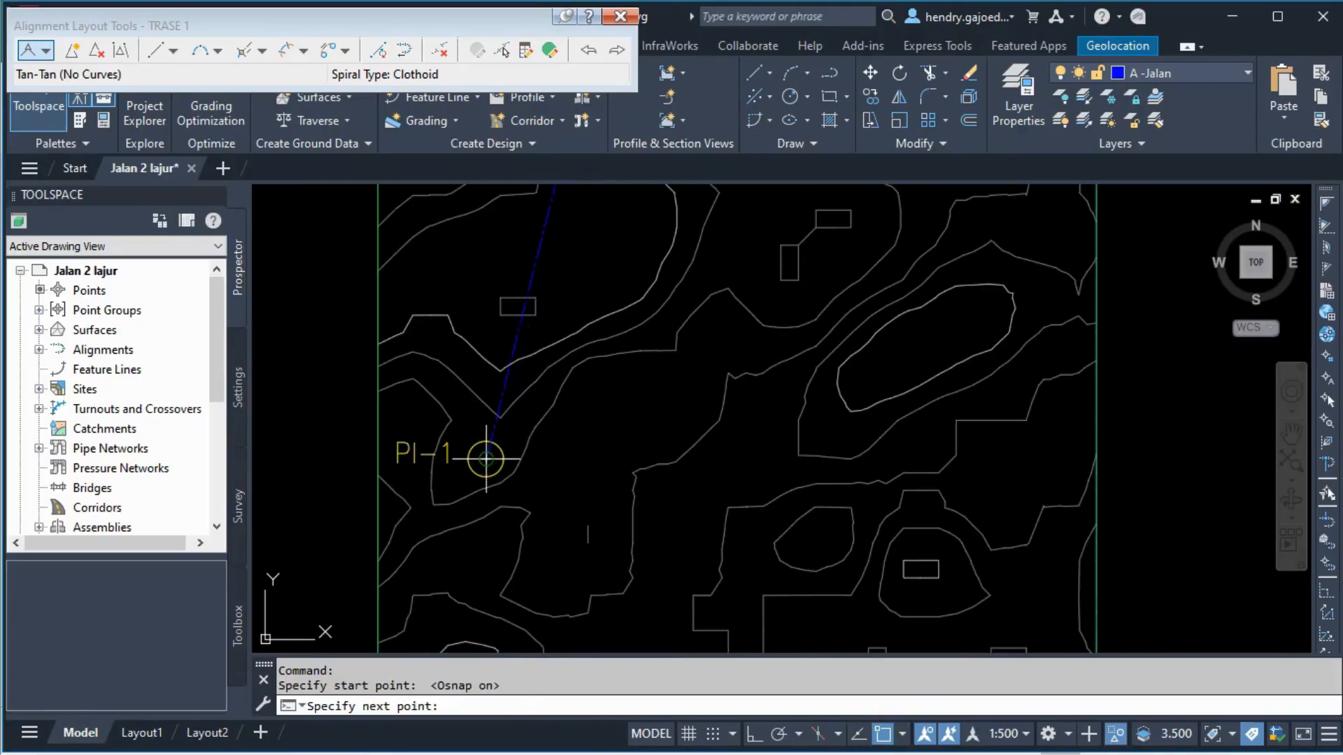
click(486, 456)
scroll(607, 306, down, 4)
scroll(629, 350, down, 2)
scroll(685, 538, up, 8)
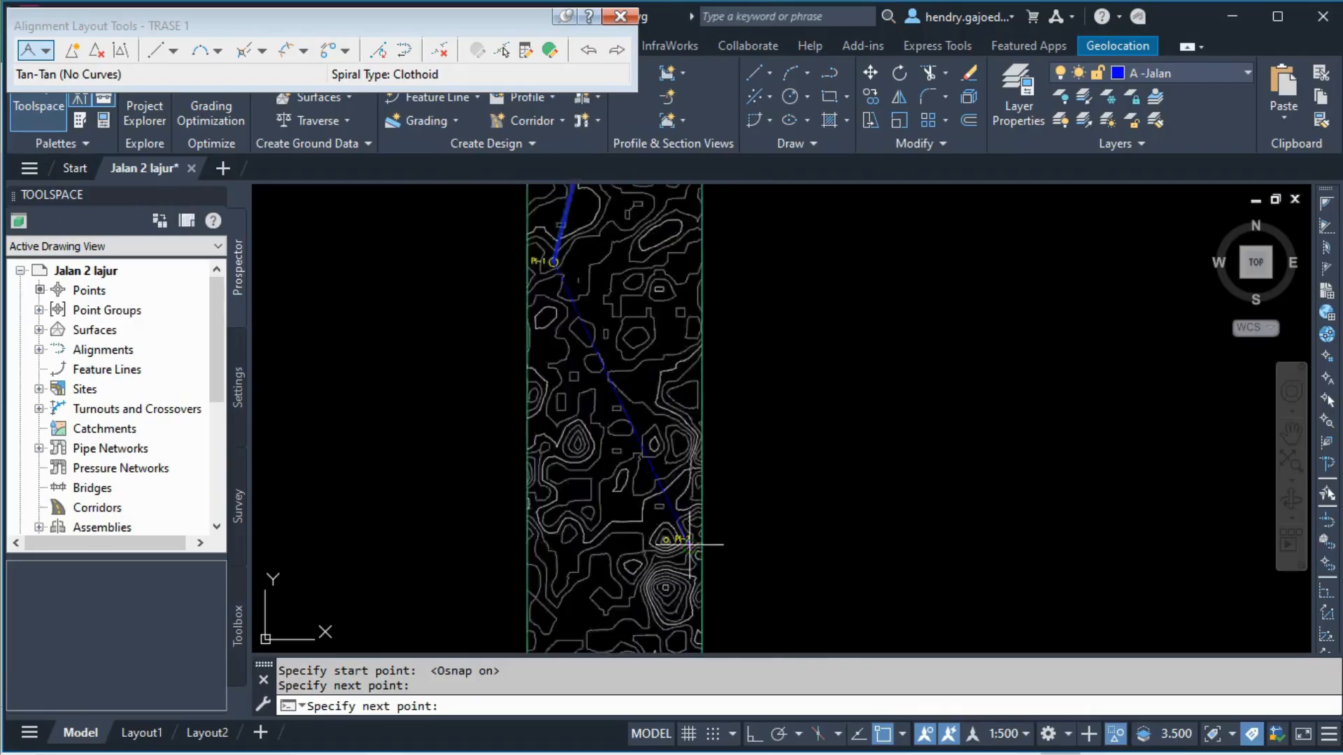
click(552, 477)
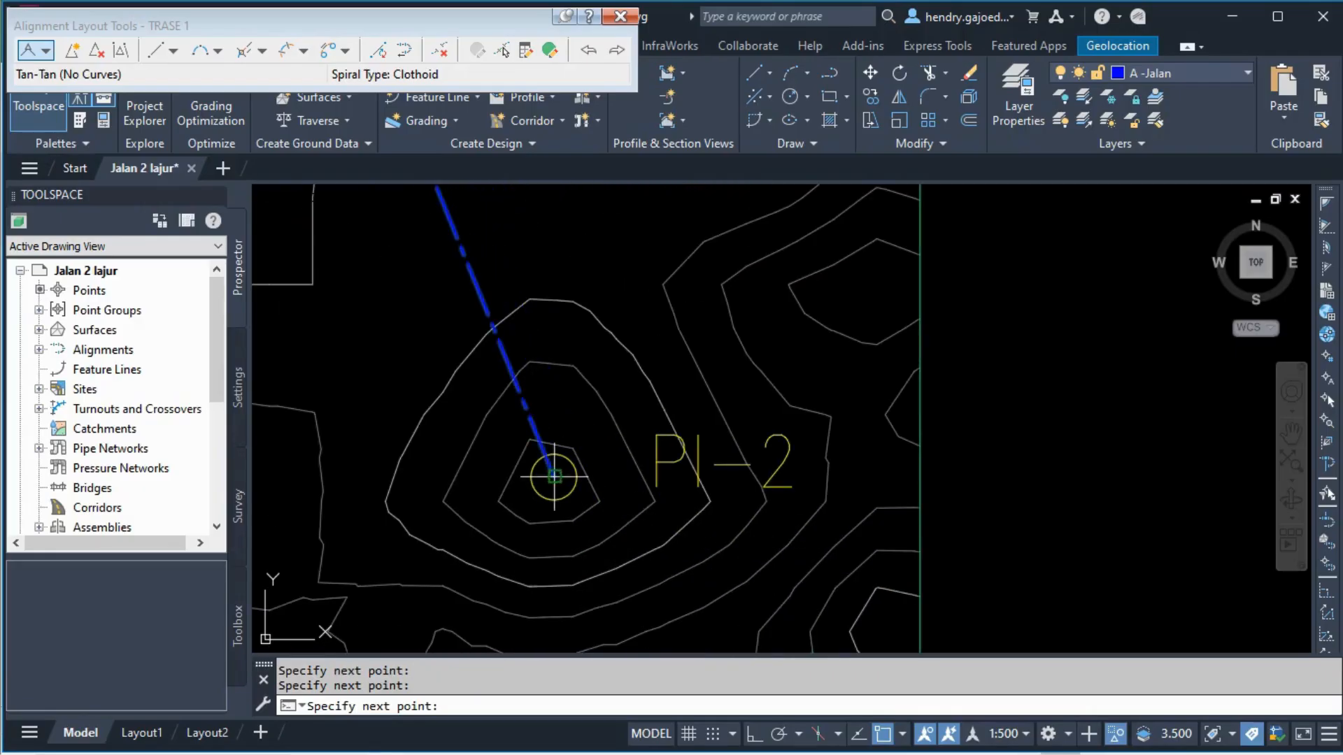
scroll(629, 309, down, 5)
scroll(535, 601, up, 6)
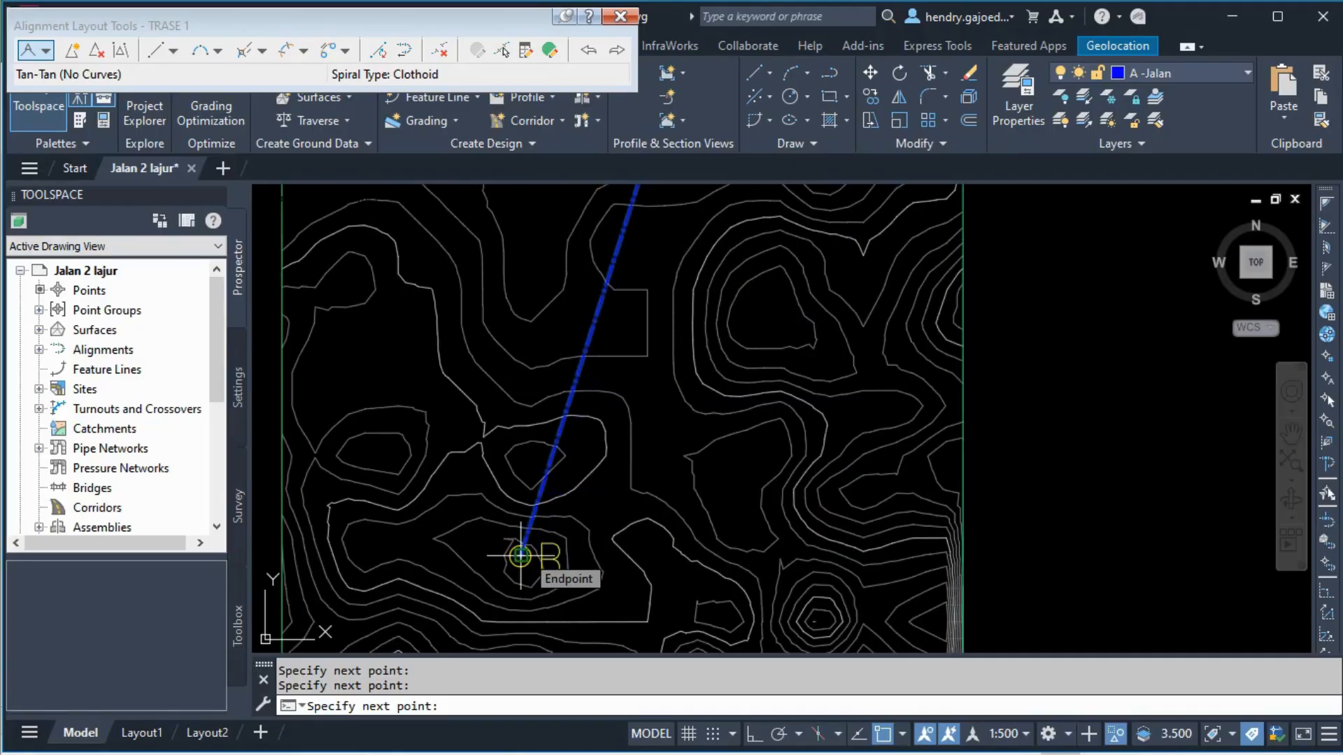
click(520, 556)
key(Return)
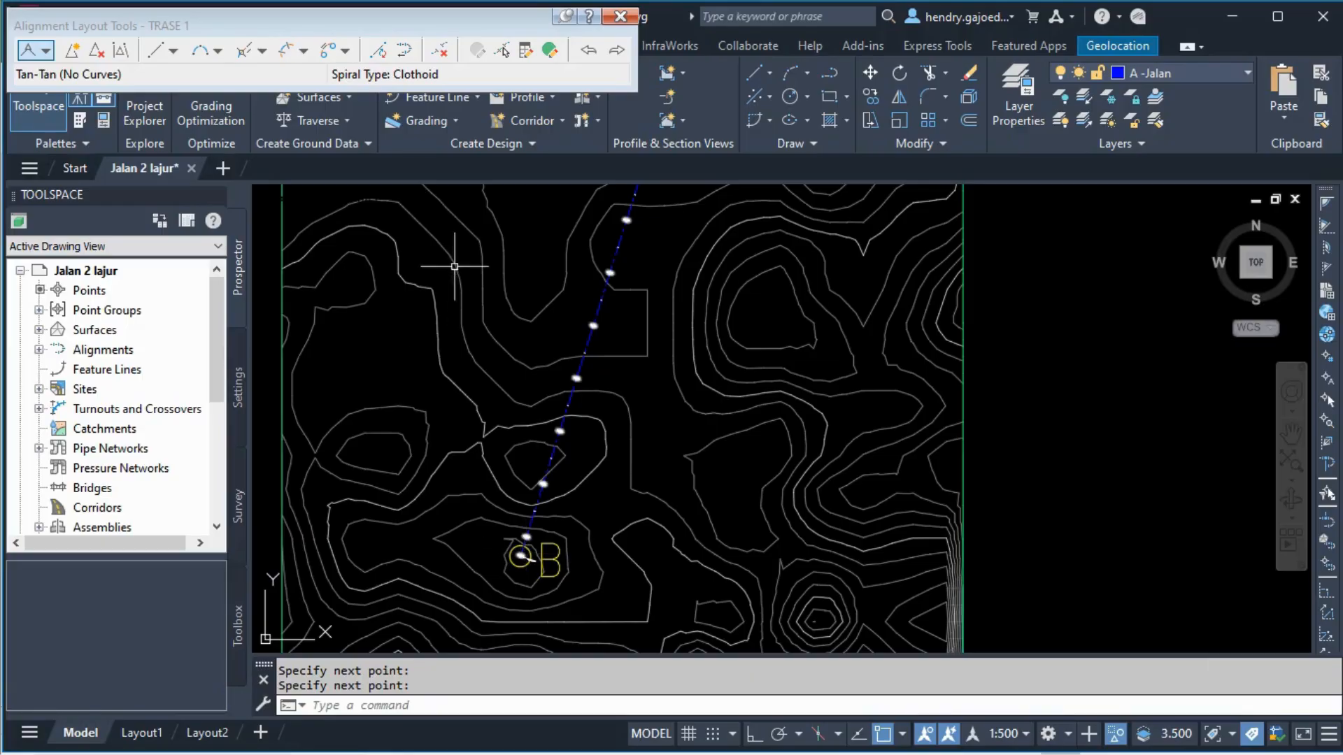
Examine the station labels along TRASE 1 and around PI-1, closing the alignment layout tools
scroll(534, 354, up, 4)
scroll(656, 408, up, 2)
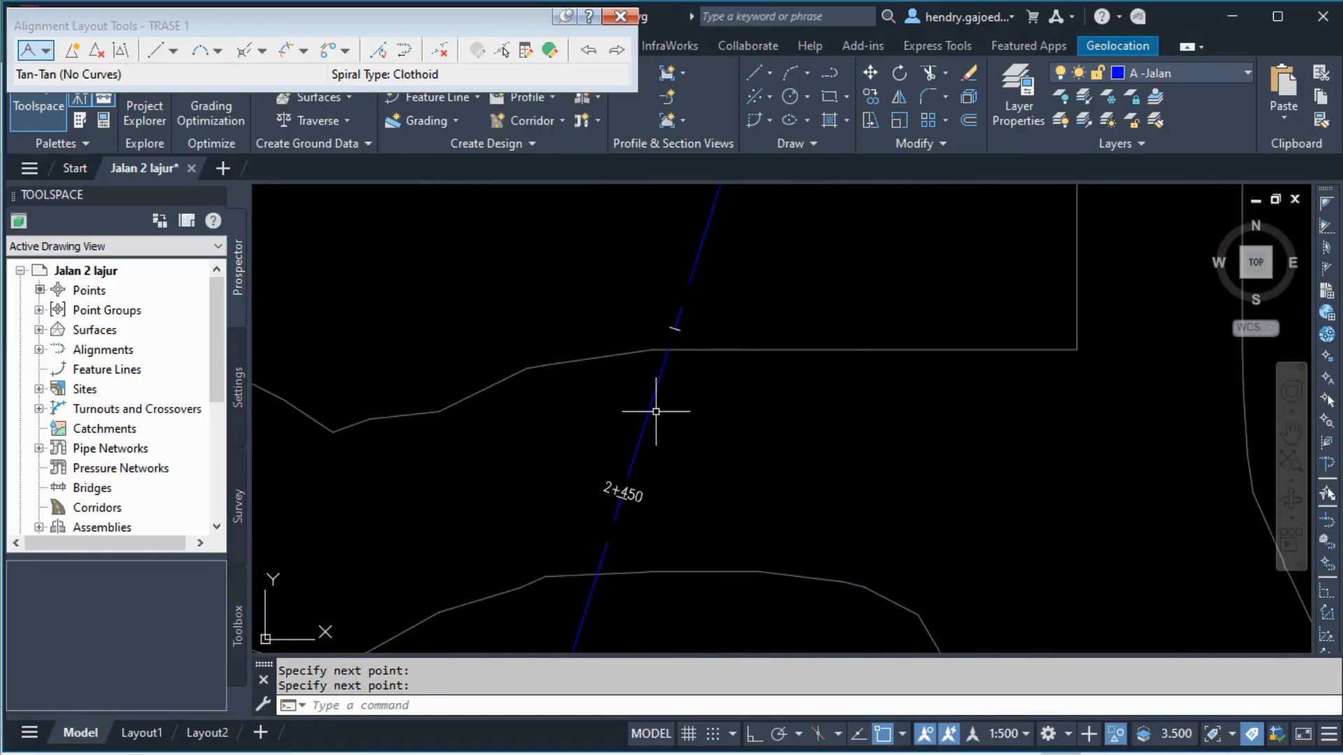
scroll(656, 412, down, 2)
scroll(665, 459, down, 5)
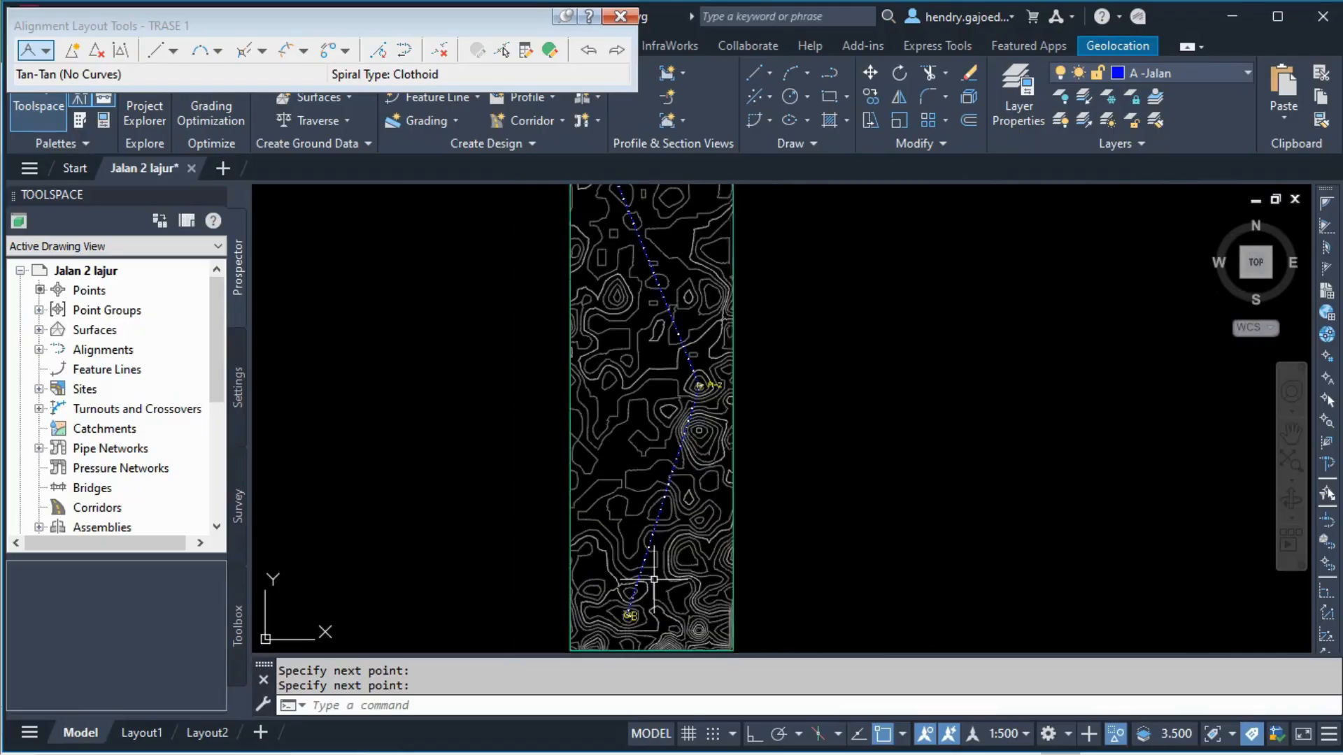
scroll(651, 294, up, 2)
scroll(698, 548, down, 5)
scroll(649, 378, up, 1)
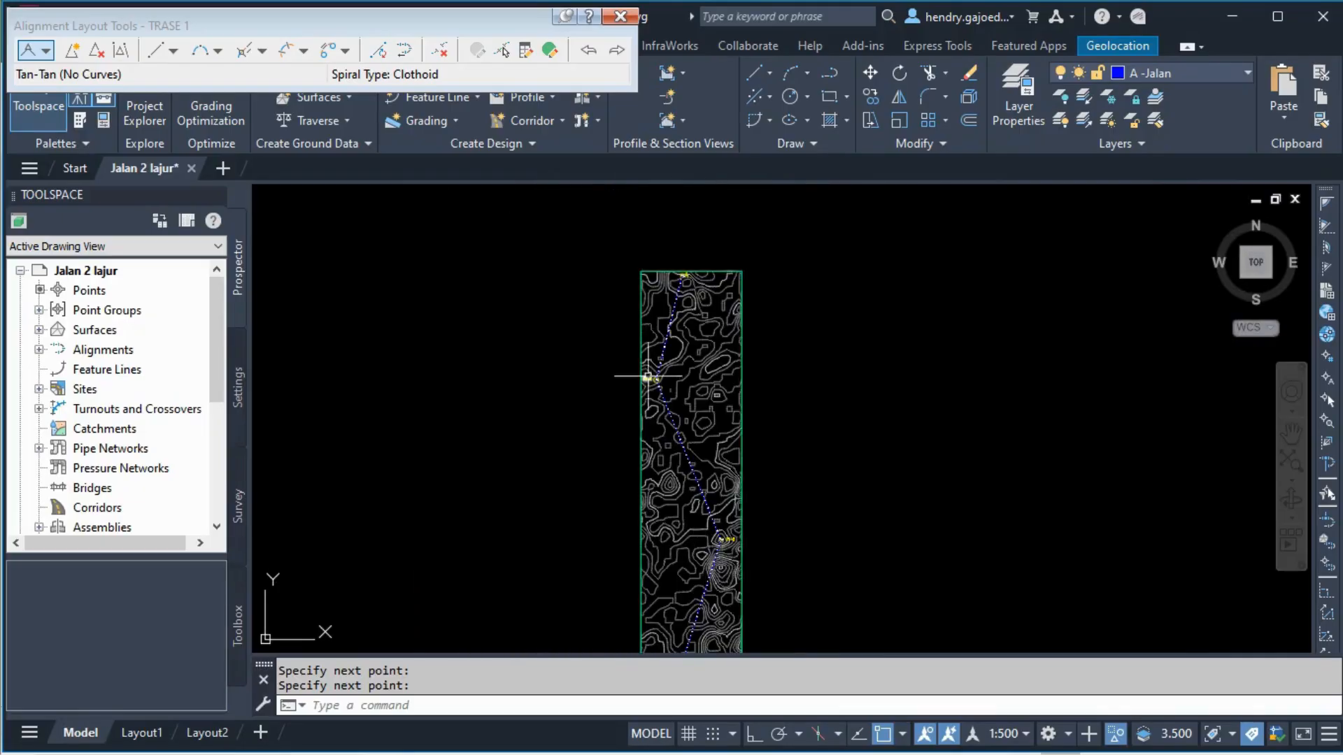
scroll(649, 377, up, 4)
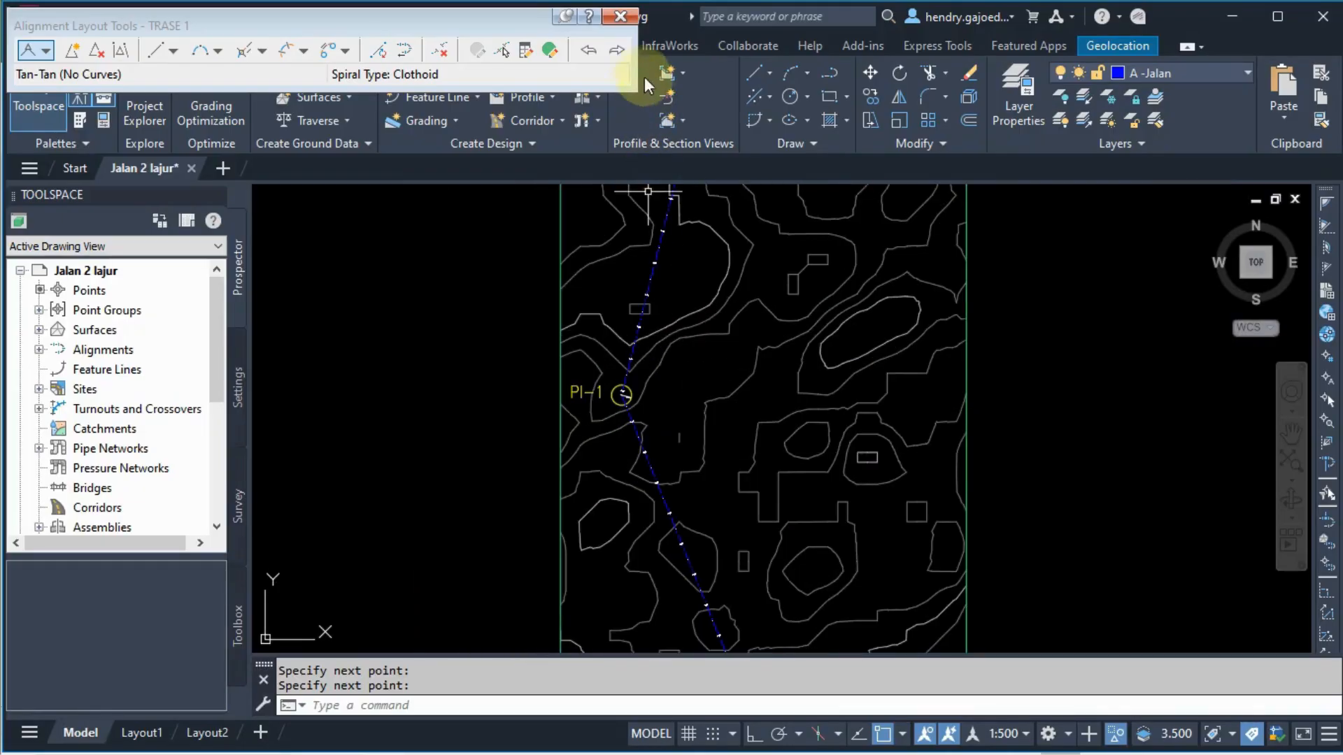
click(619, 16)
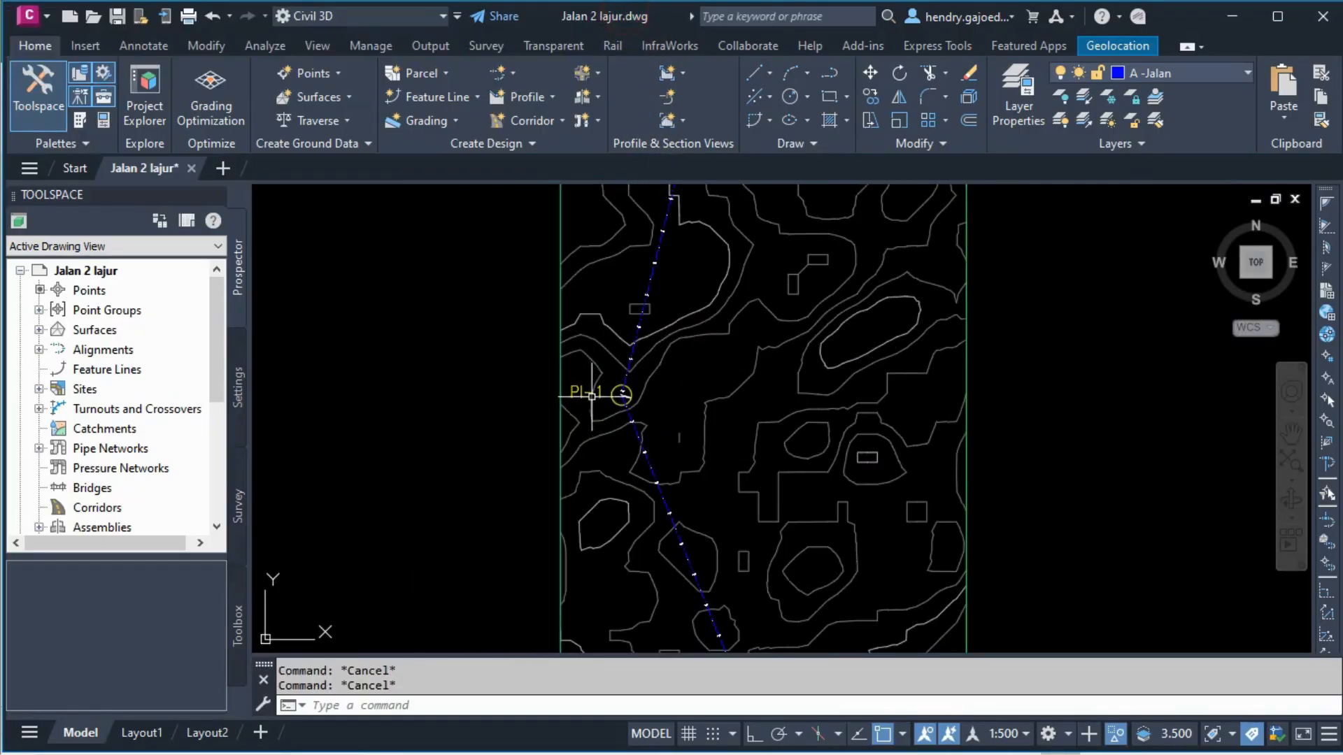
scroll(599, 390, up, 3)
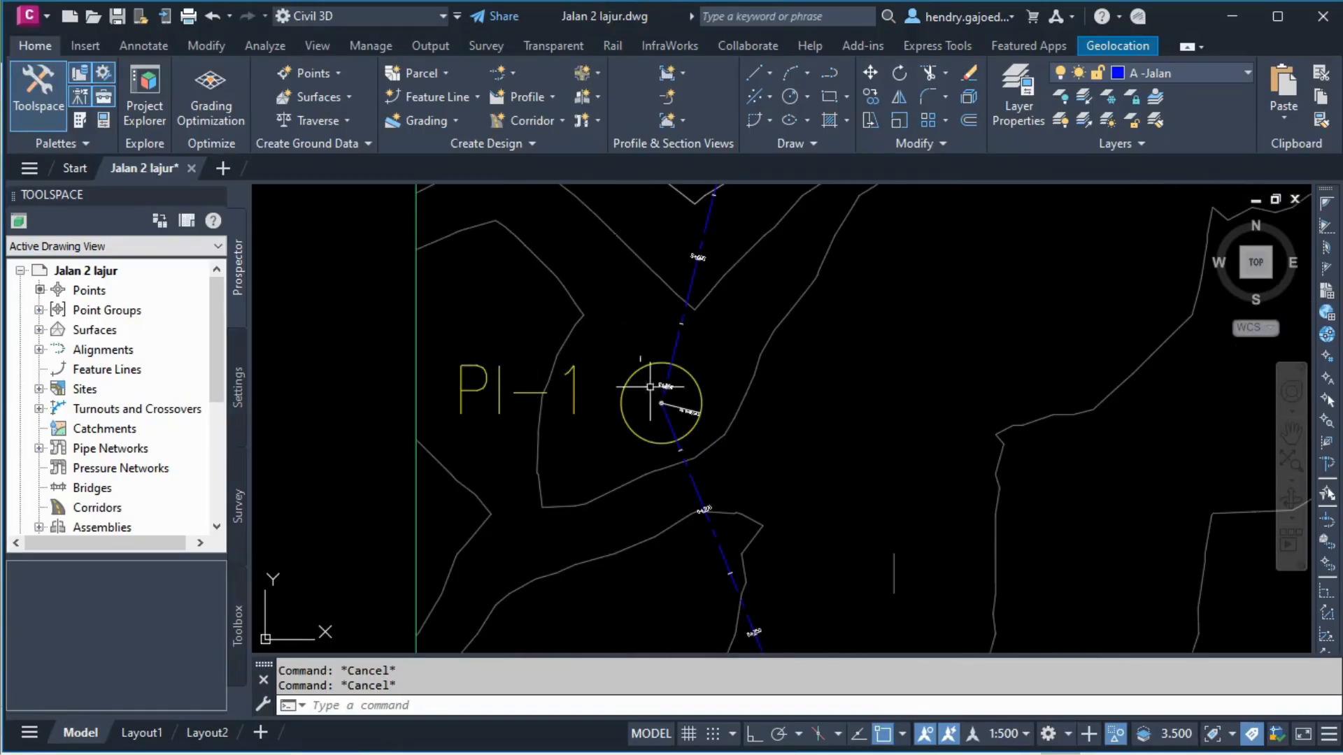
scroll(476, 475, down, 2)
scroll(580, 308, down, 2)
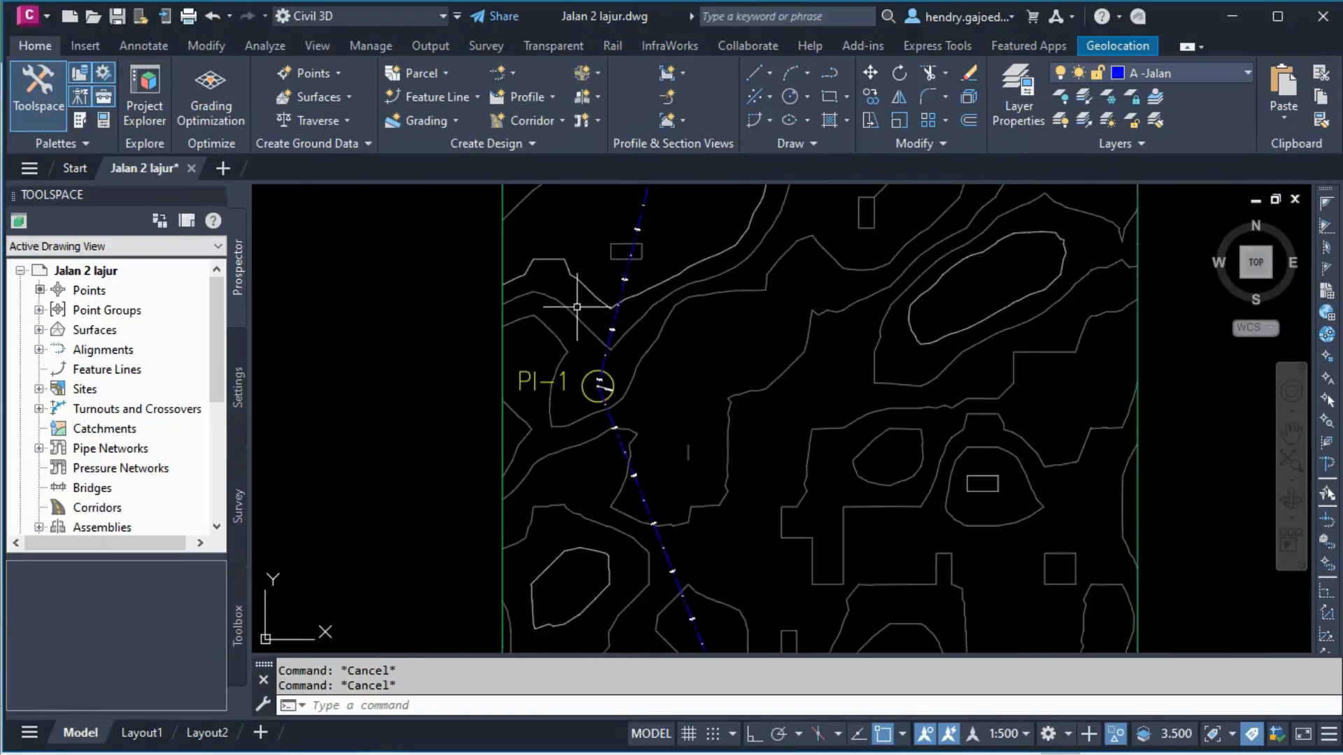
scroll(632, 308, down, 5)
scroll(664, 291, up, 4)
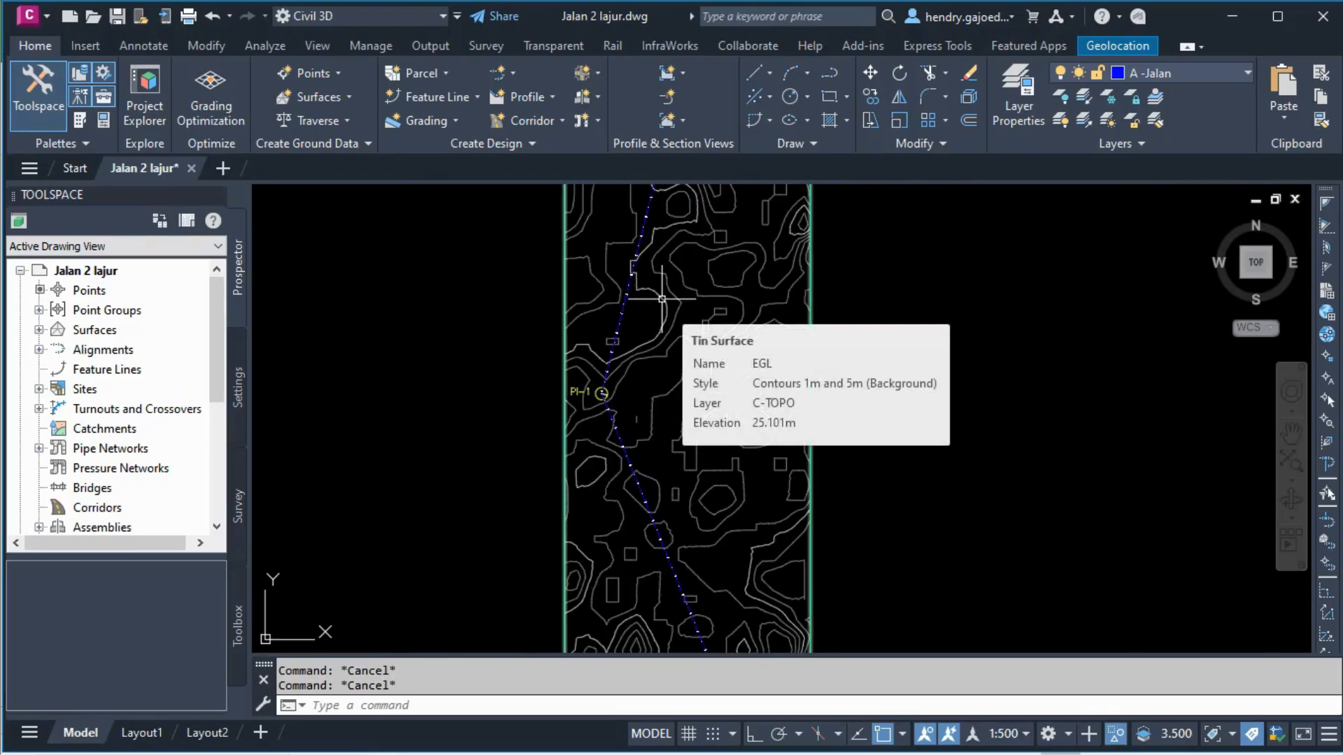
Edit the TRASE 1 alignment labels, setting the major station increment to 25 m and the minor station increment to 5 m
scroll(665, 308, up, 6)
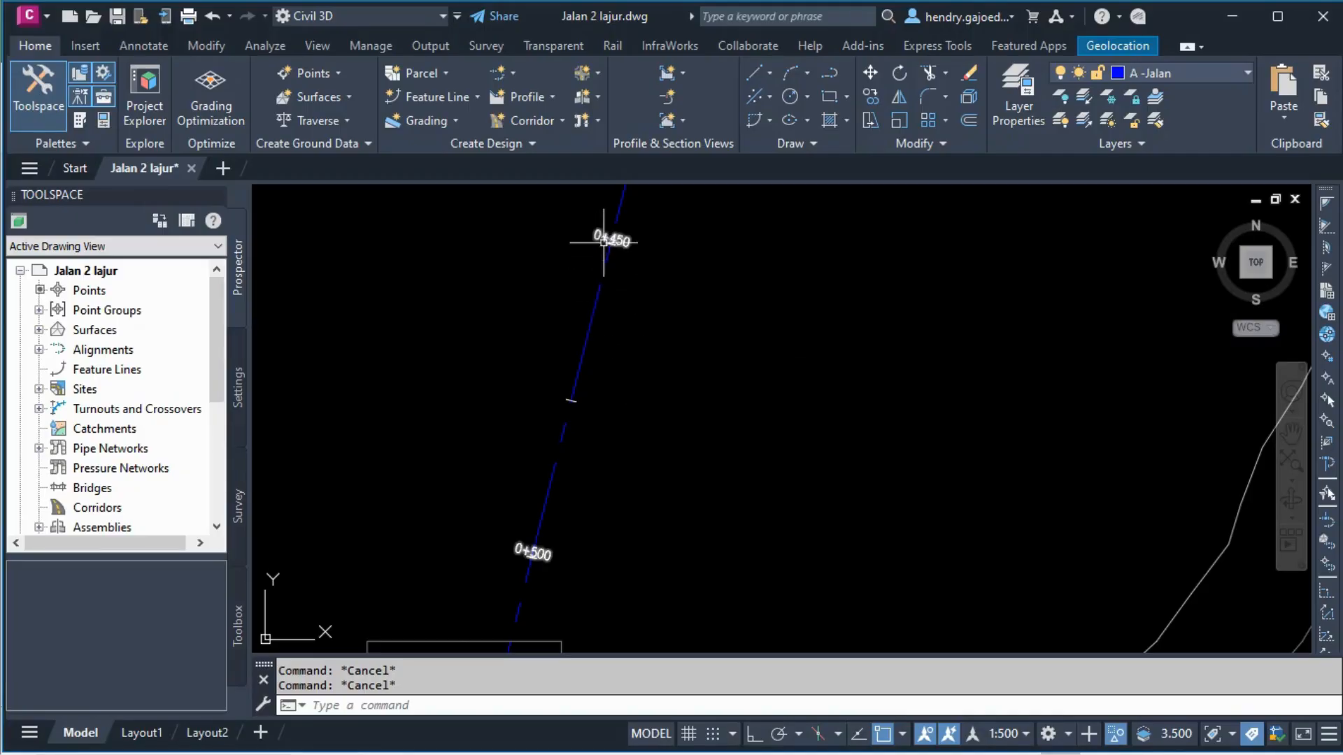
click(593, 301)
right_click(592, 321)
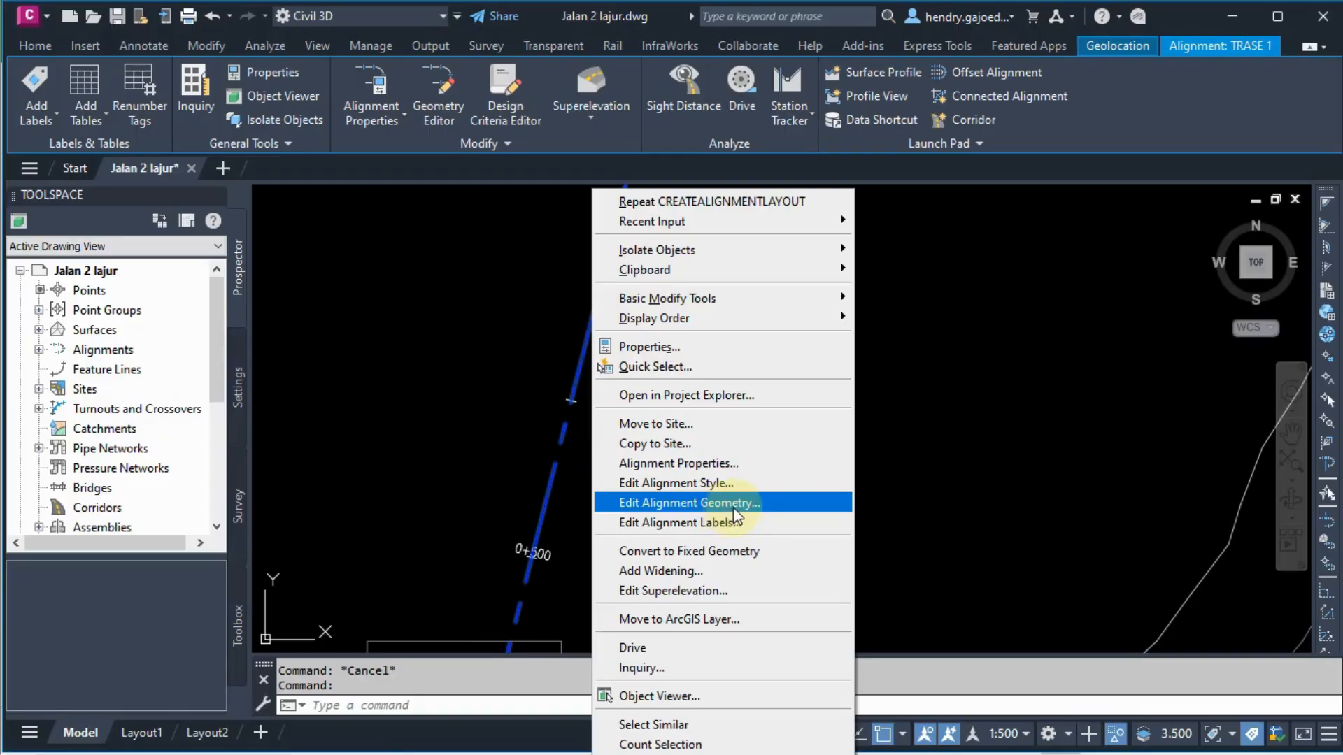
click(732, 524)
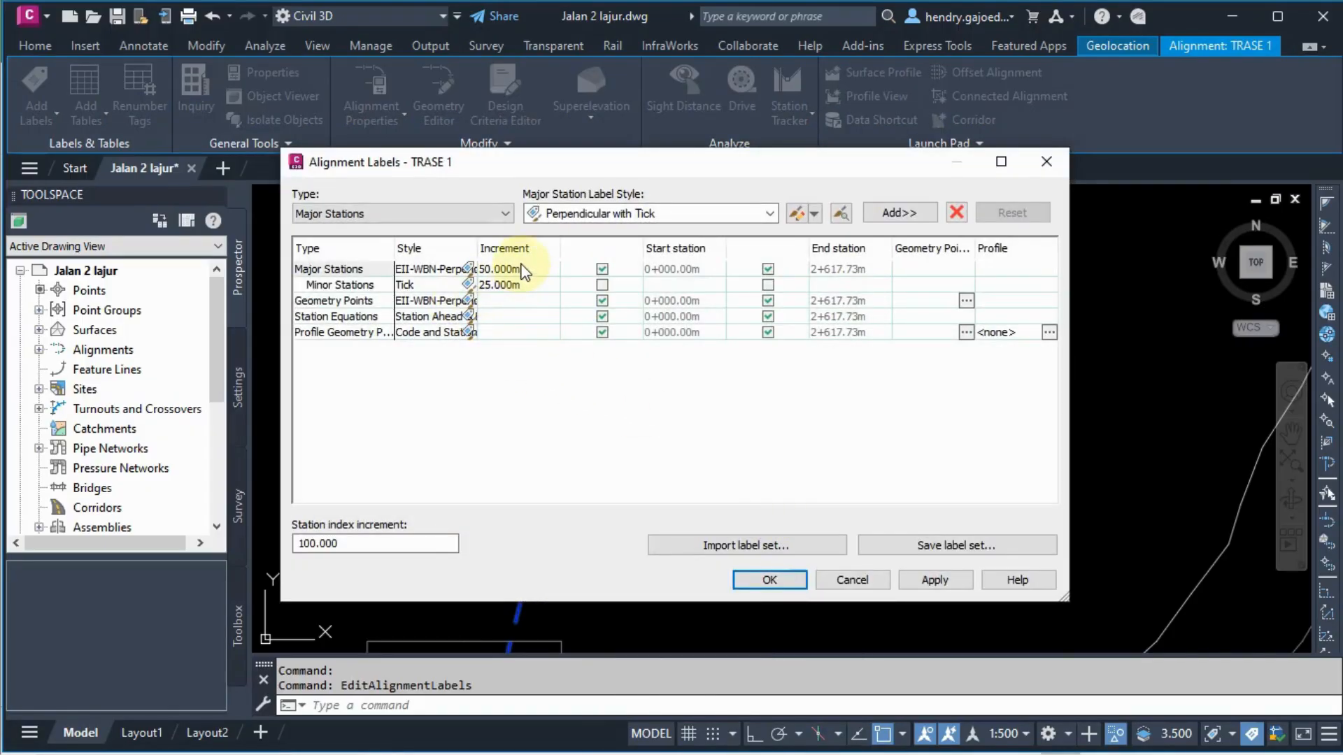
click(523, 270)
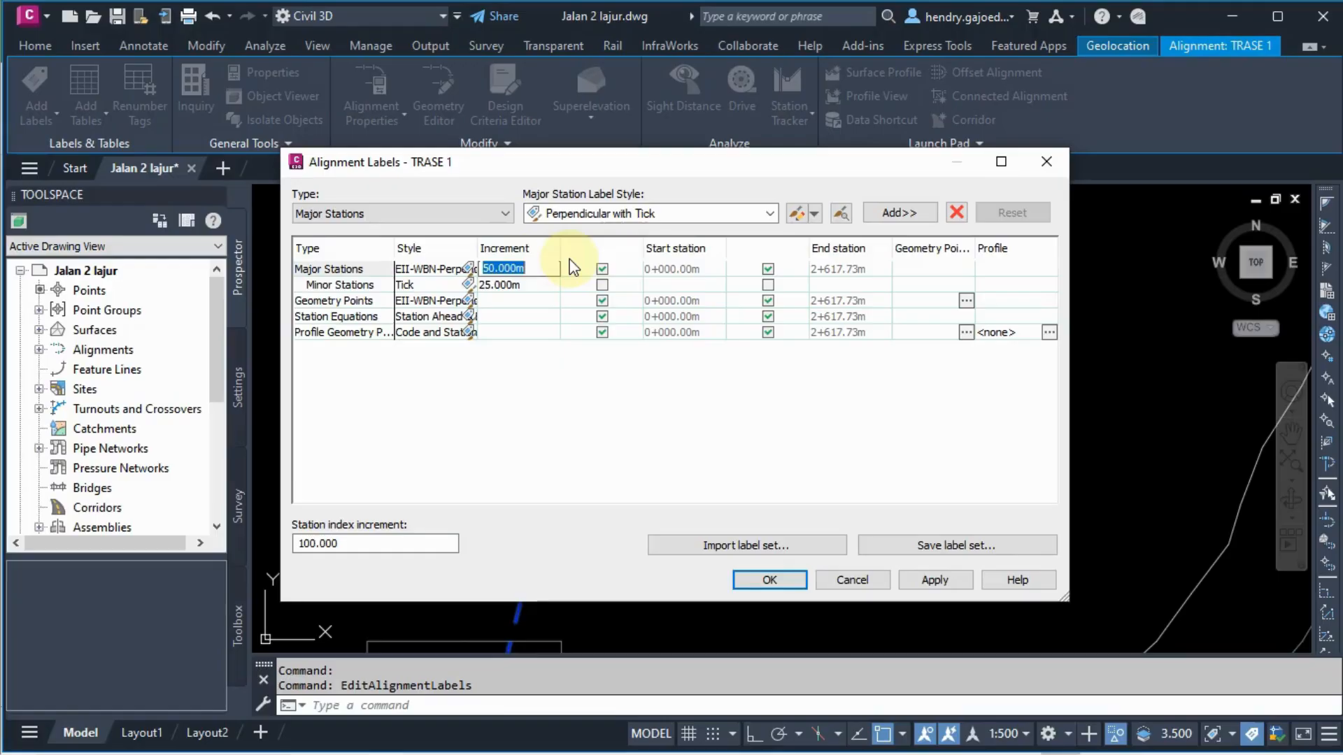
text(25)
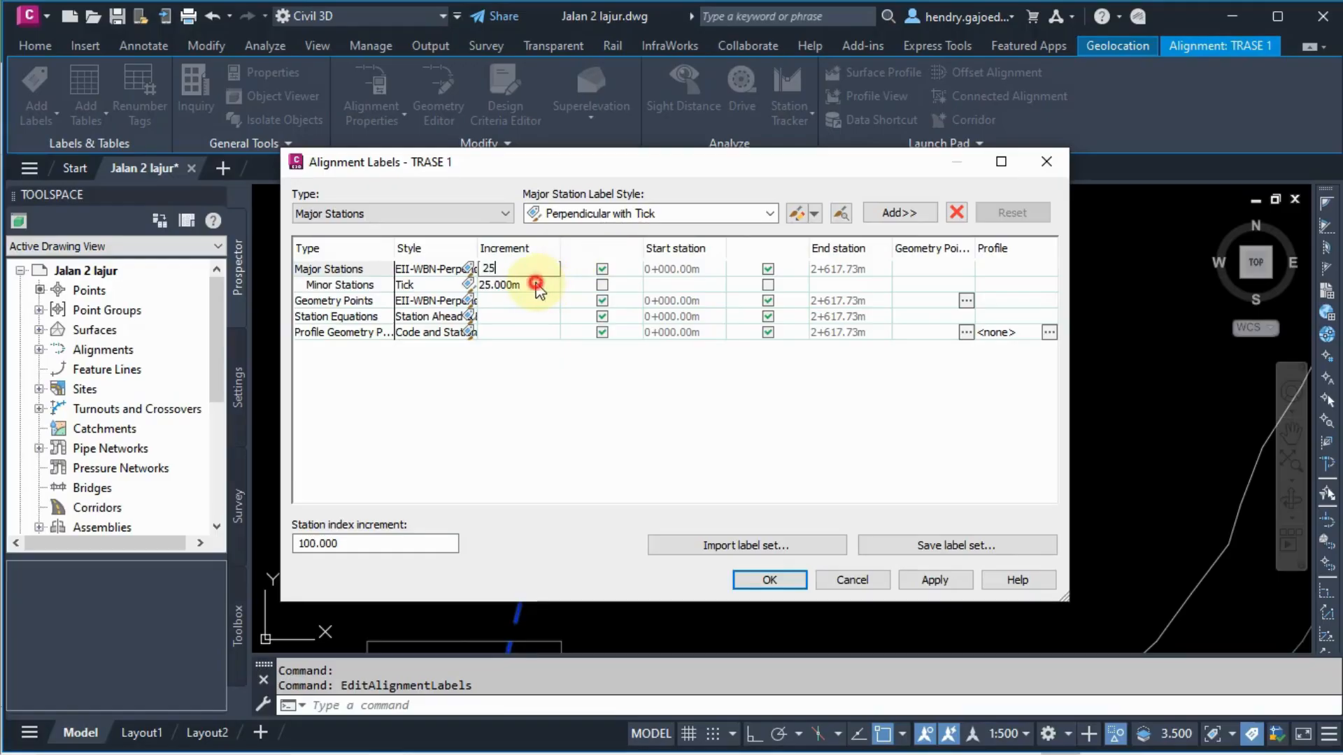
click(510, 285)
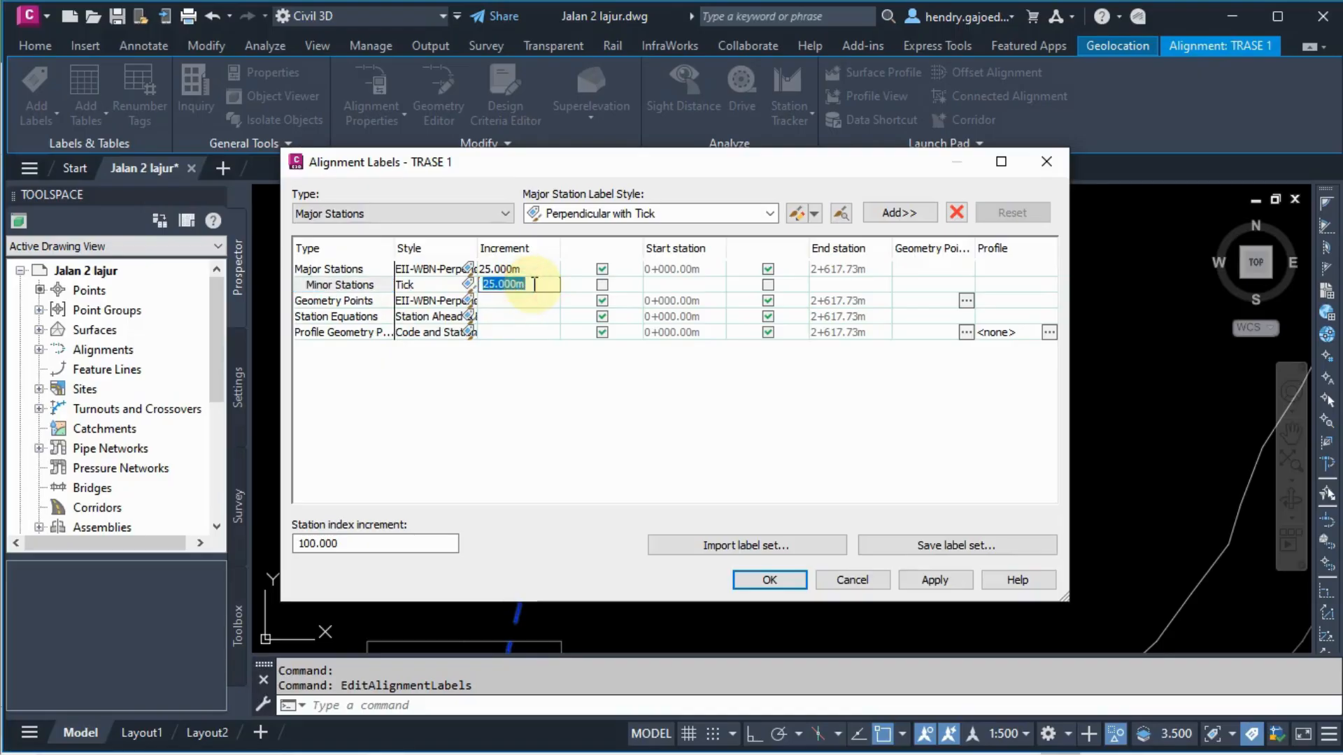
text(5)
click(543, 319)
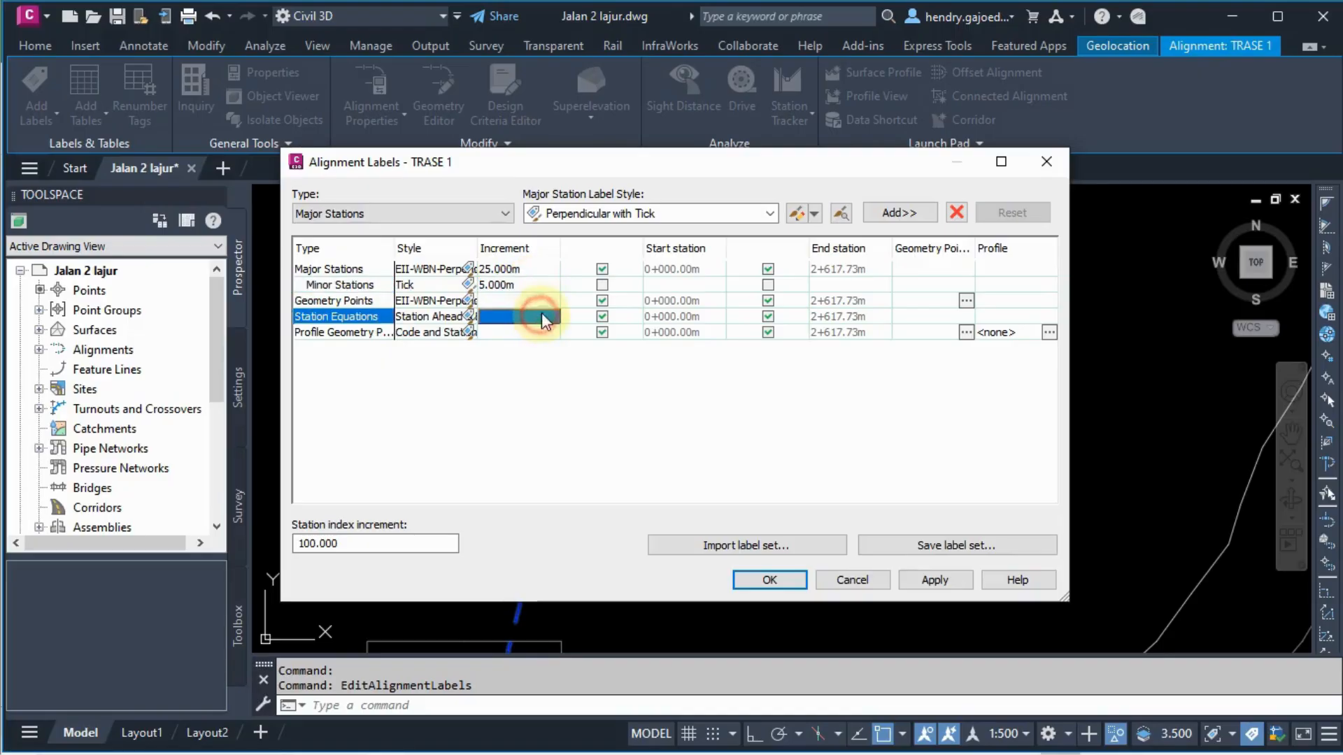
Add a Superelevation Critical Points label in the Superelevation Symbols style and apply the label changes to TRASE 1
click(358, 333)
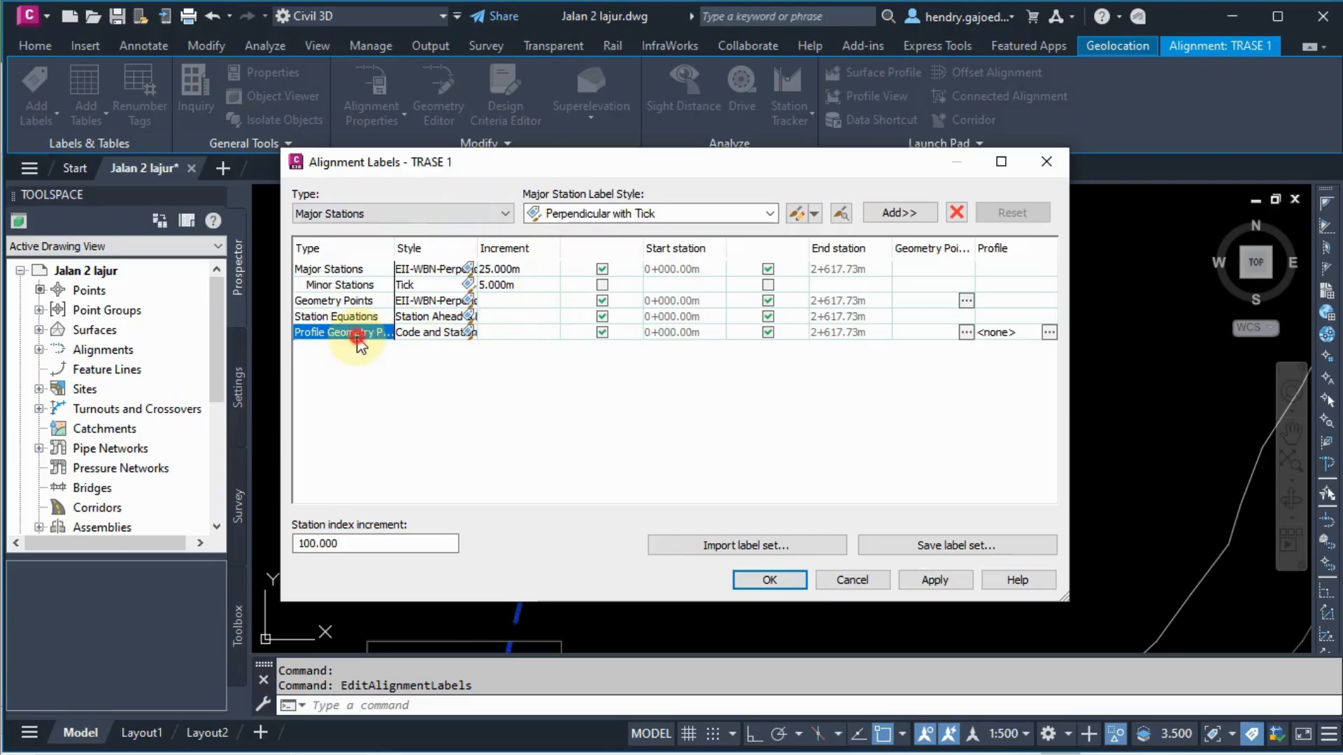
click(507, 221)
click(375, 312)
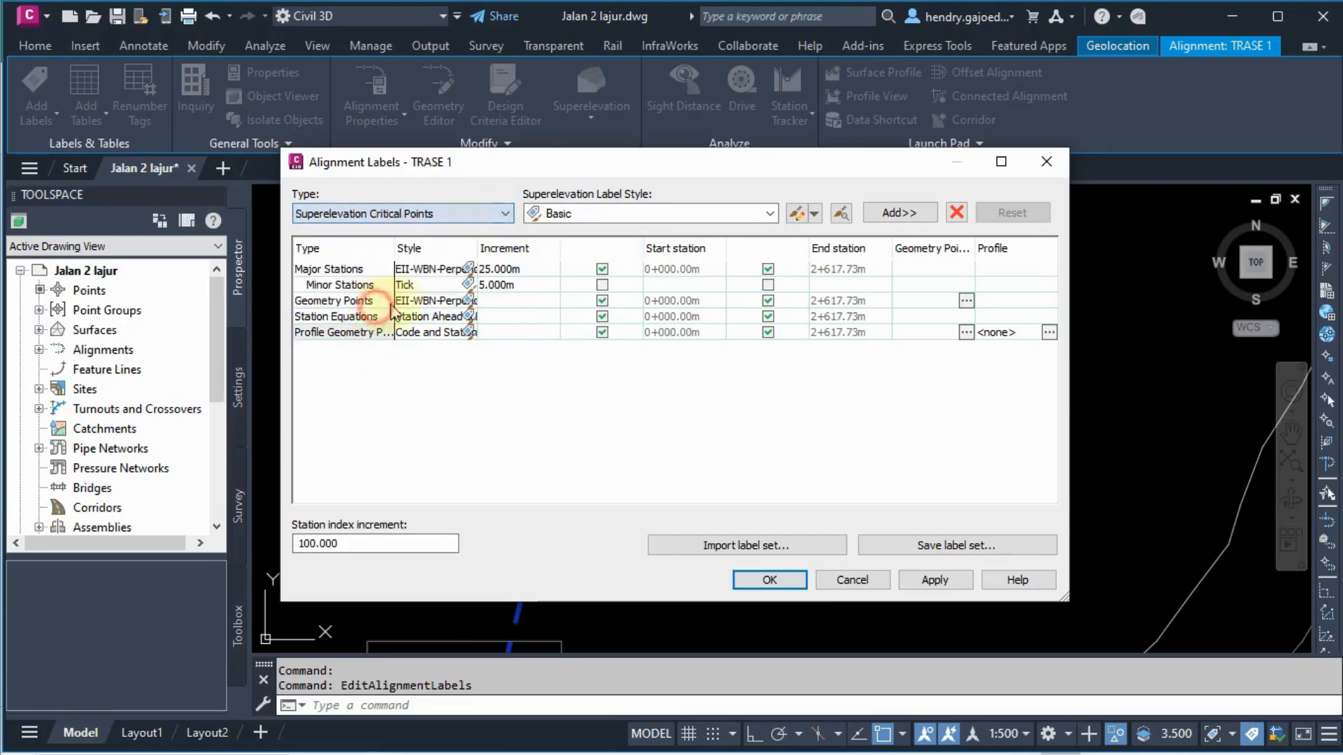
click(770, 214)
click(580, 301)
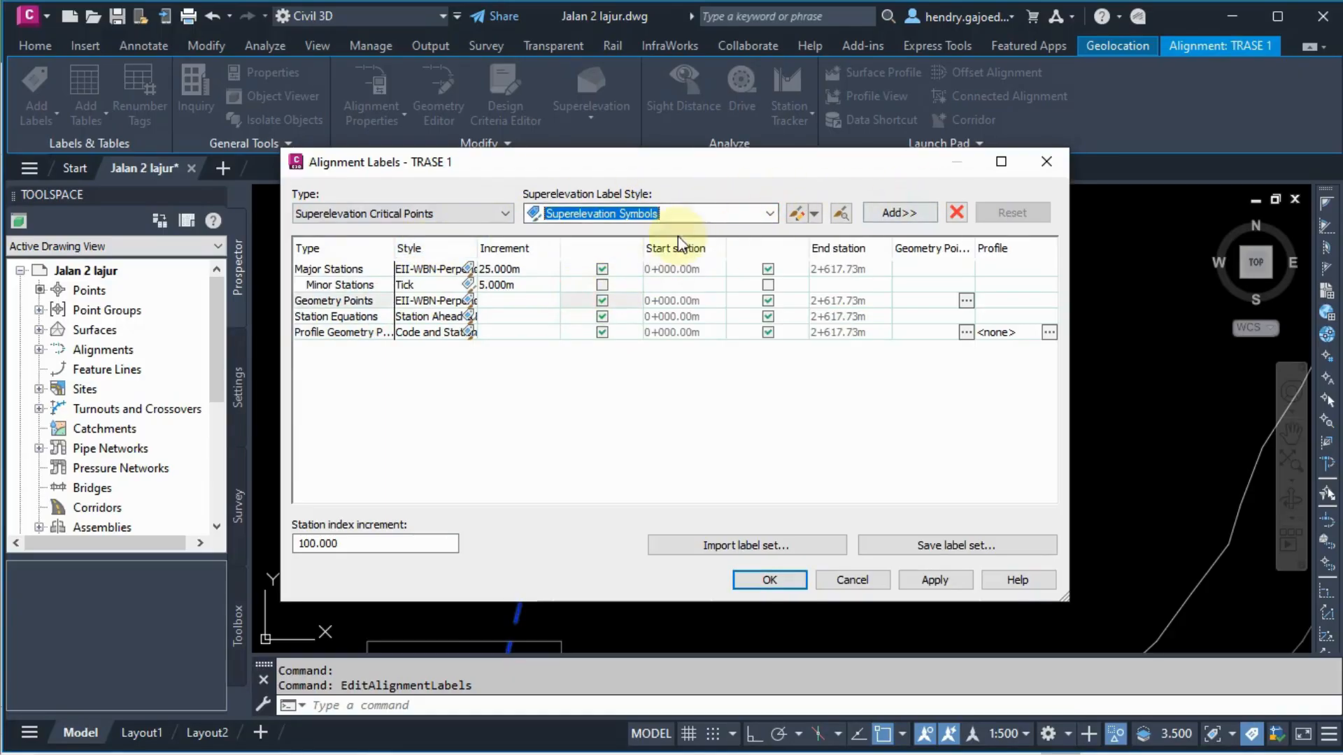
click(899, 213)
click(645, 535)
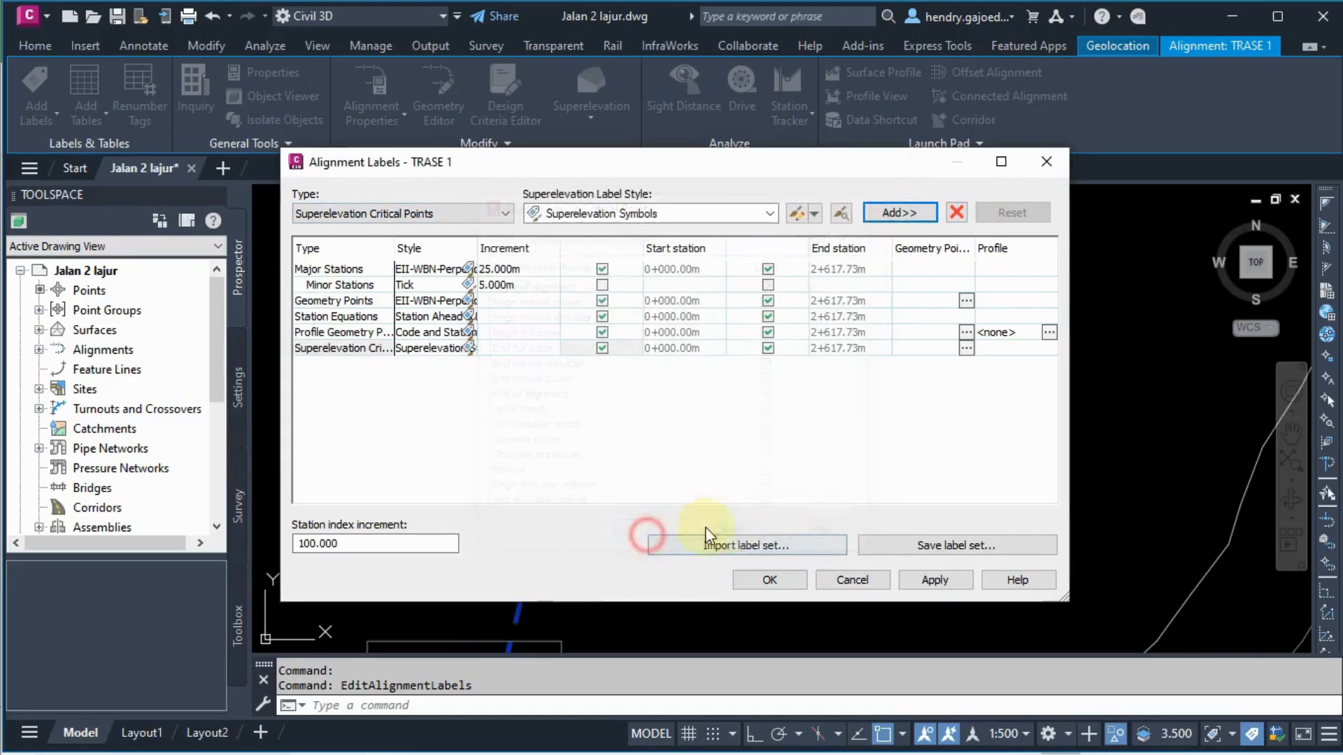
click(930, 581)
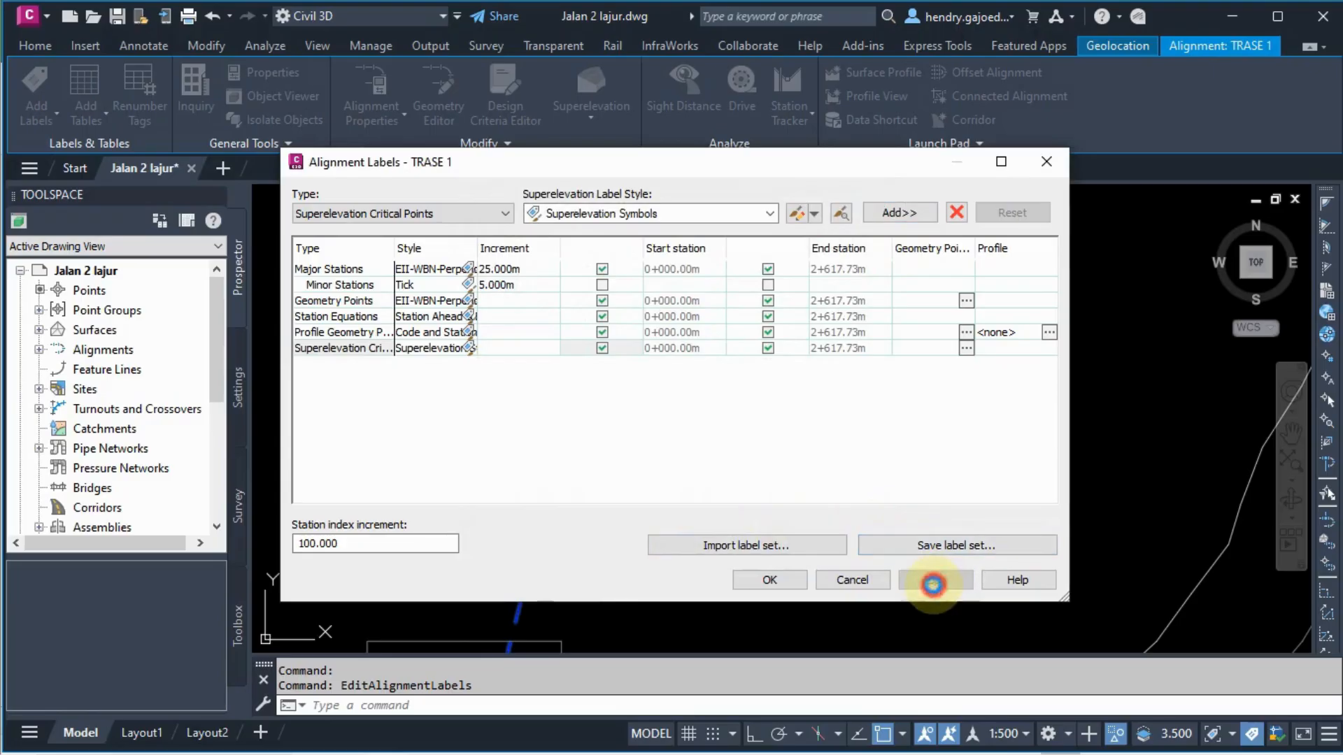
click(779, 584)
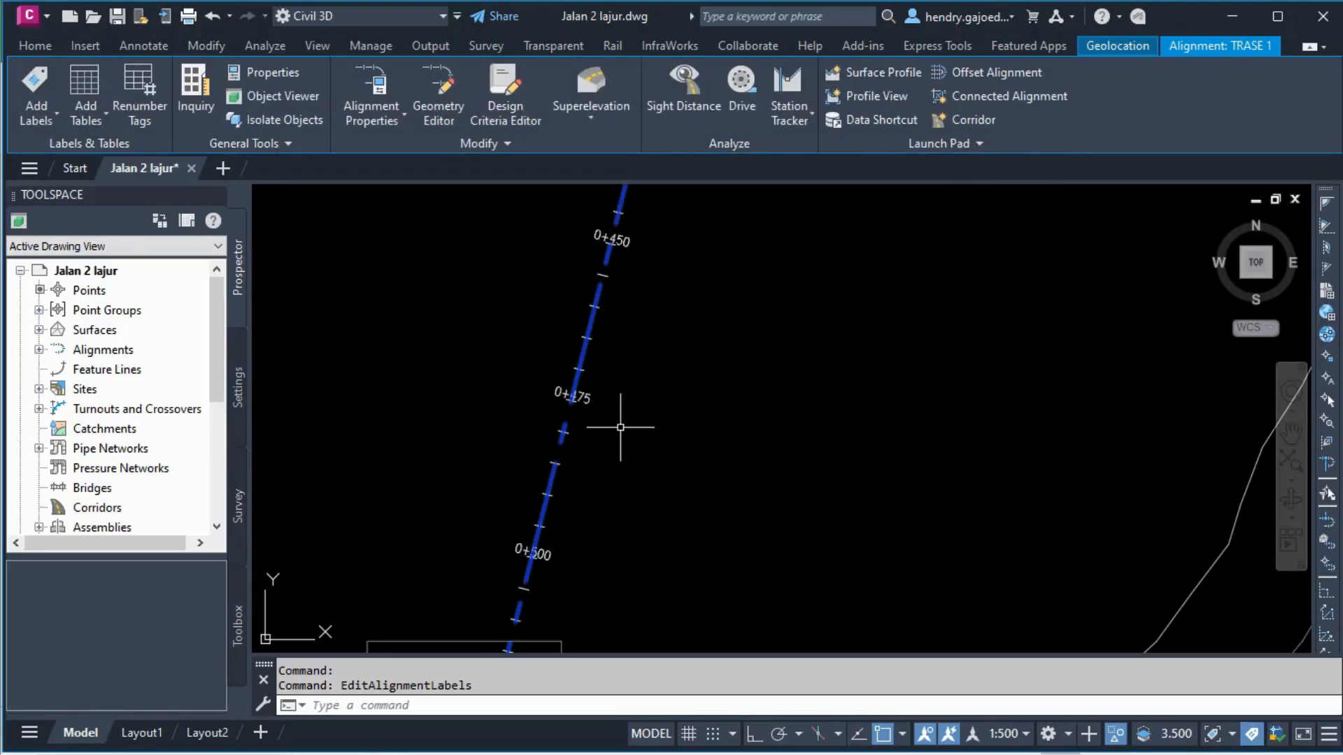
key(Escape)
scroll(569, 360, up, 2)
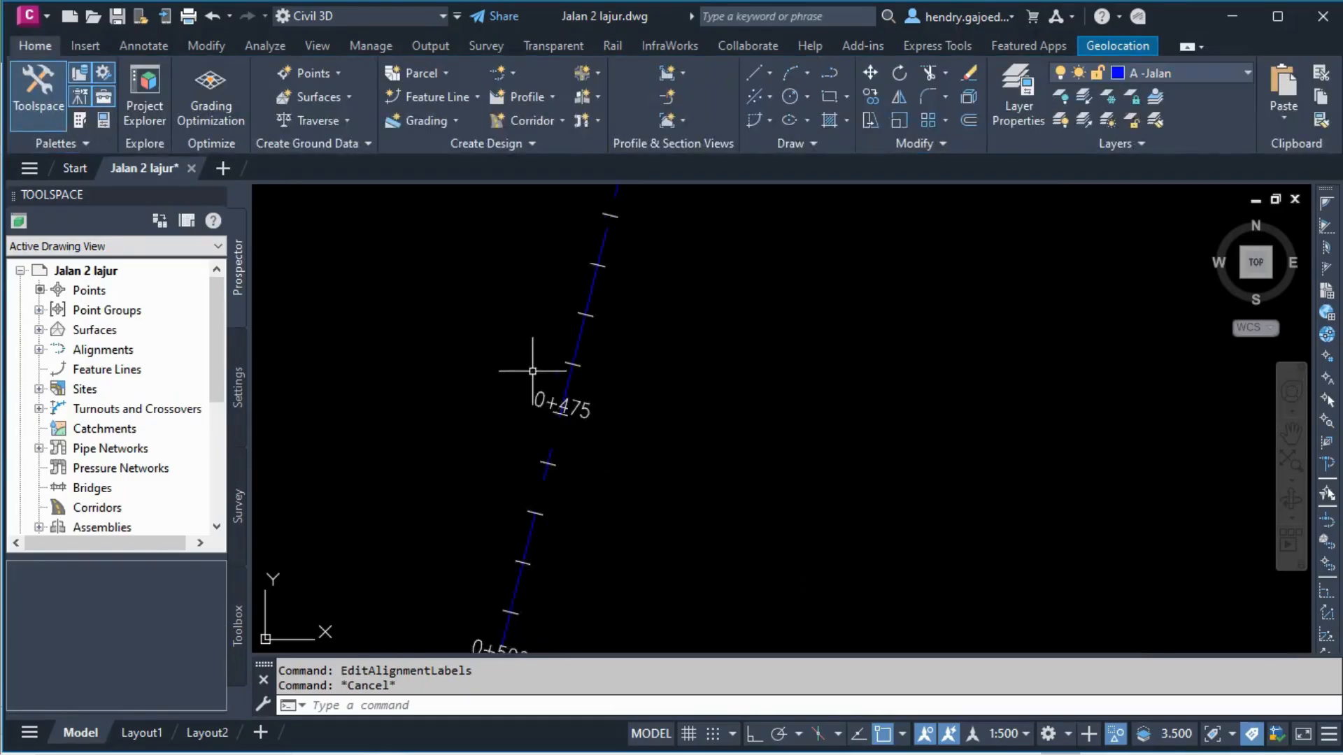
Examine the station labels and tick marks along TRASE 1 between point A and PI-1
scroll(547, 393, down, 2)
scroll(562, 482, up, 2)
scroll(475, 501, up, 2)
scroll(550, 535, down, 2)
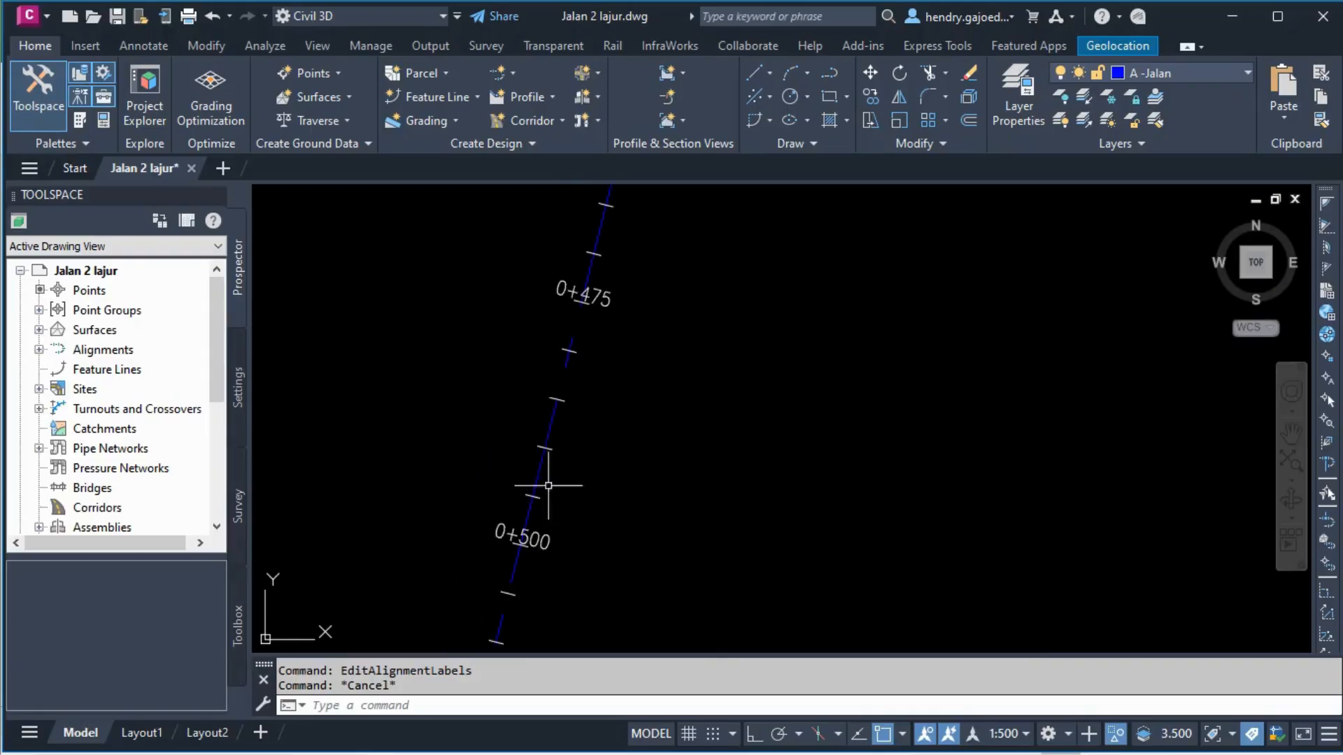
scroll(552, 299, up, 3)
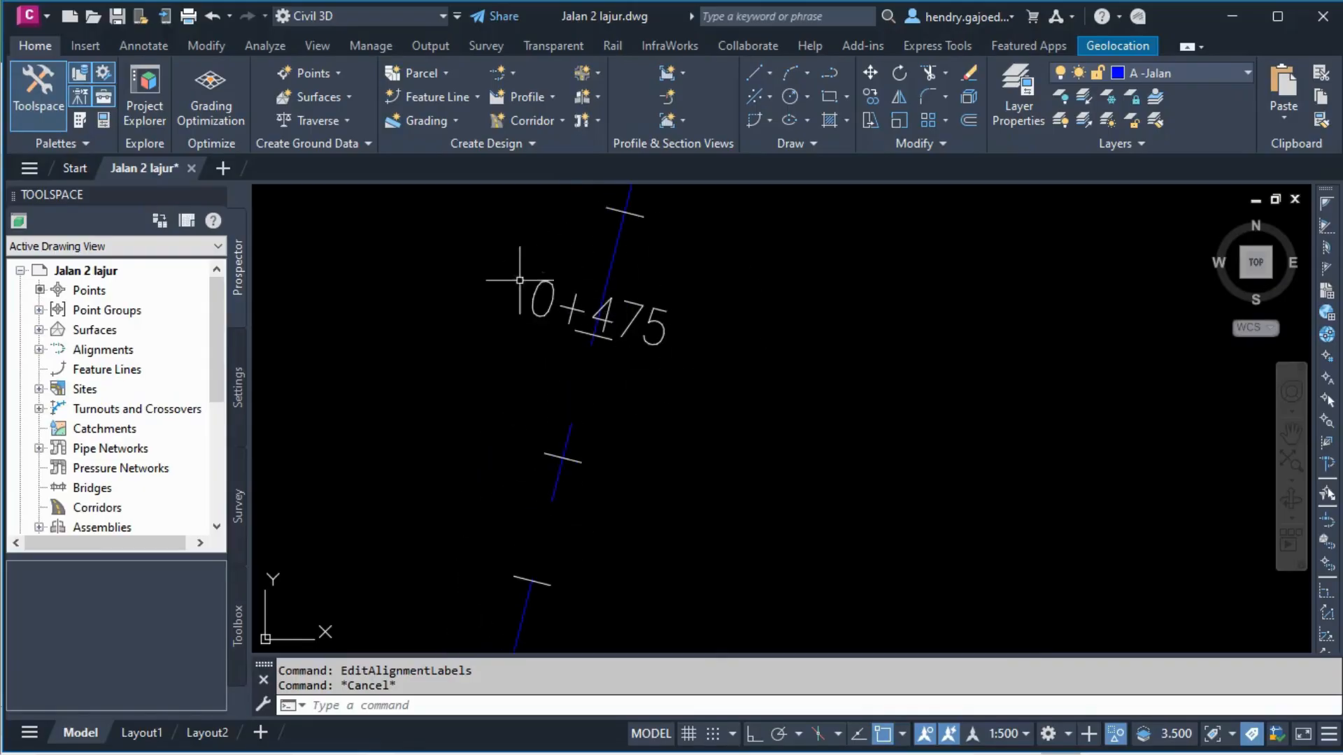
scroll(560, 422, down, 5)
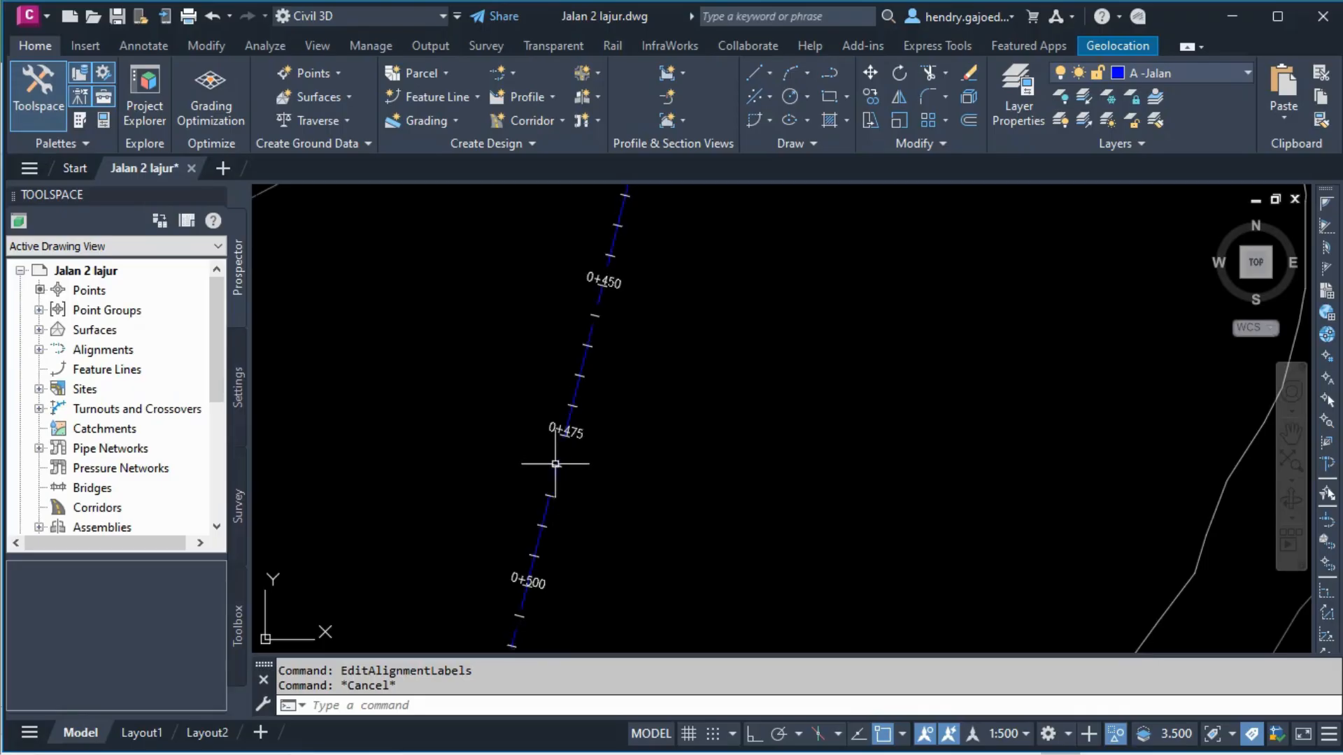
scroll(557, 469, up, 3)
scroll(559, 360, down, 3)
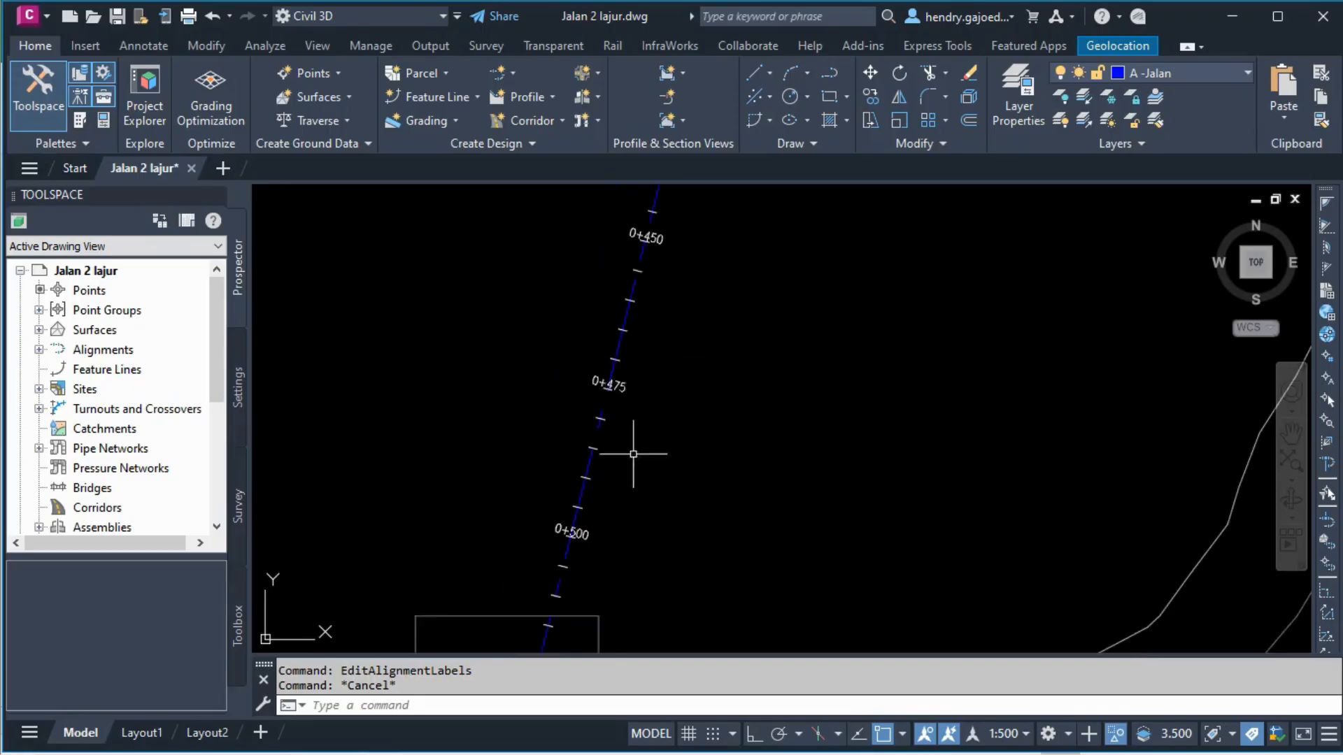
scroll(633, 454, down, 10)
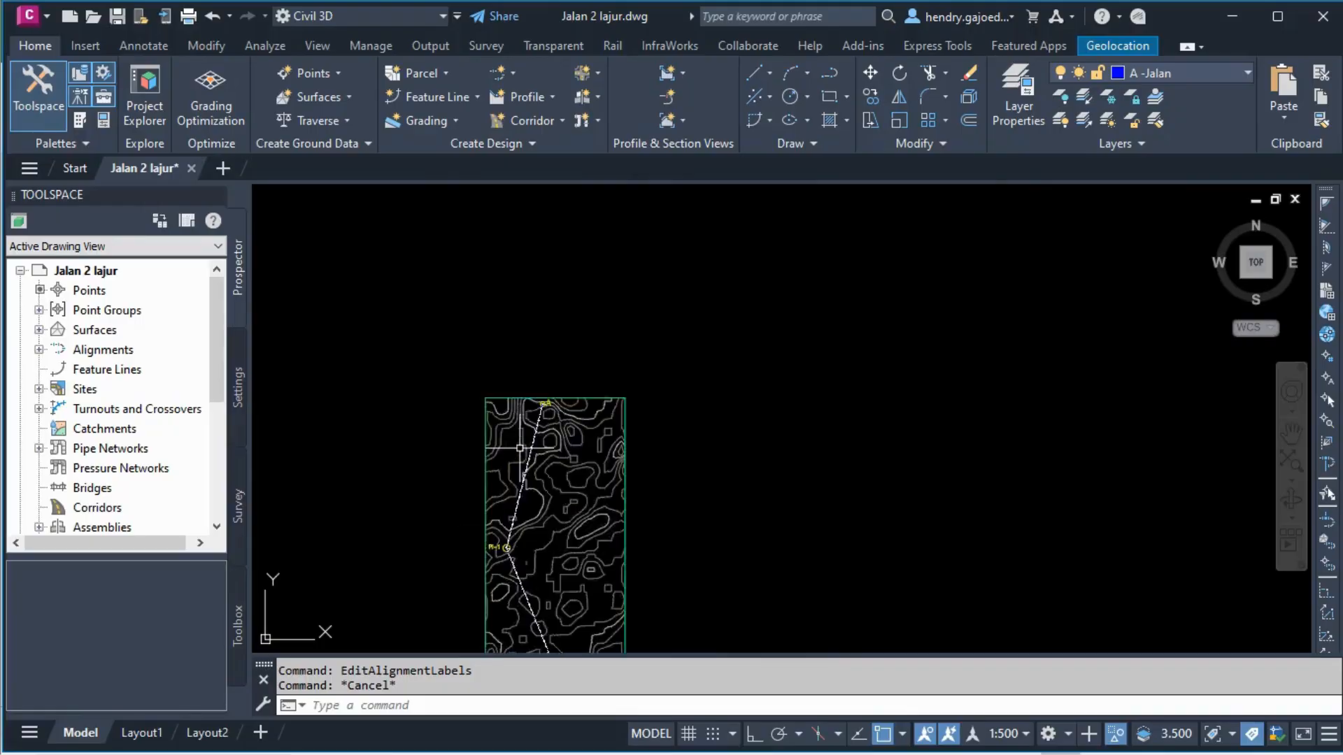
scroll(567, 339, up, 5)
scroll(588, 322, down, 3)
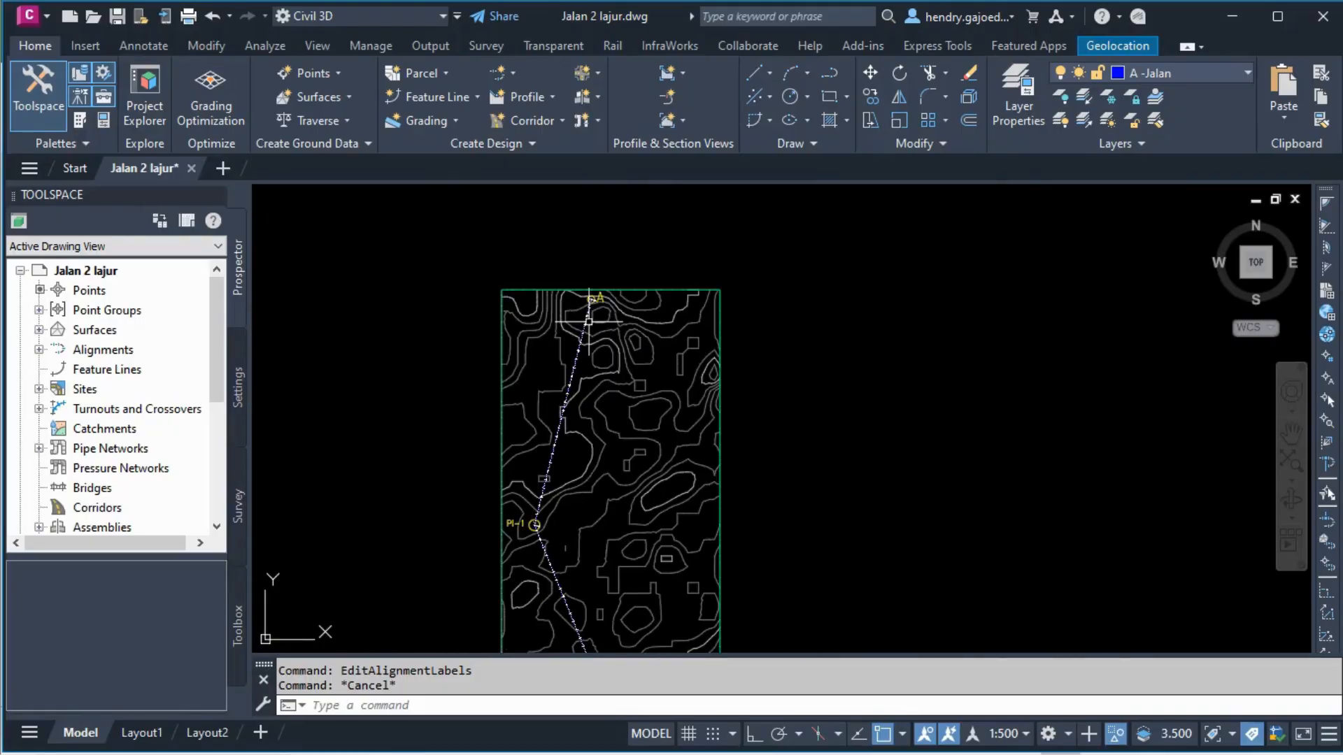
scroll(590, 325, down, 3)
scroll(591, 334, up, 3)
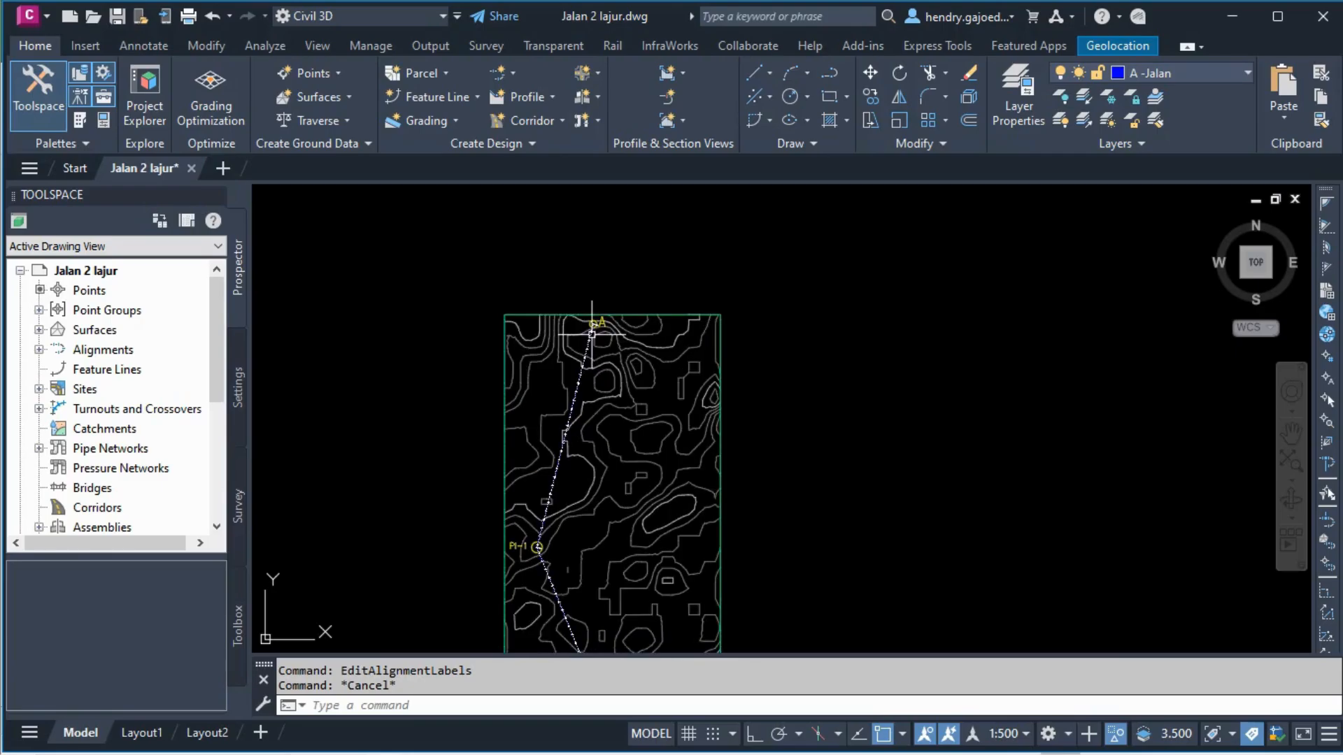
Offset the TRASE 1 alignment by 25 m to both sides, picking it near point A
scroll(591, 334, up, 4)
scroll(570, 338, up, 3)
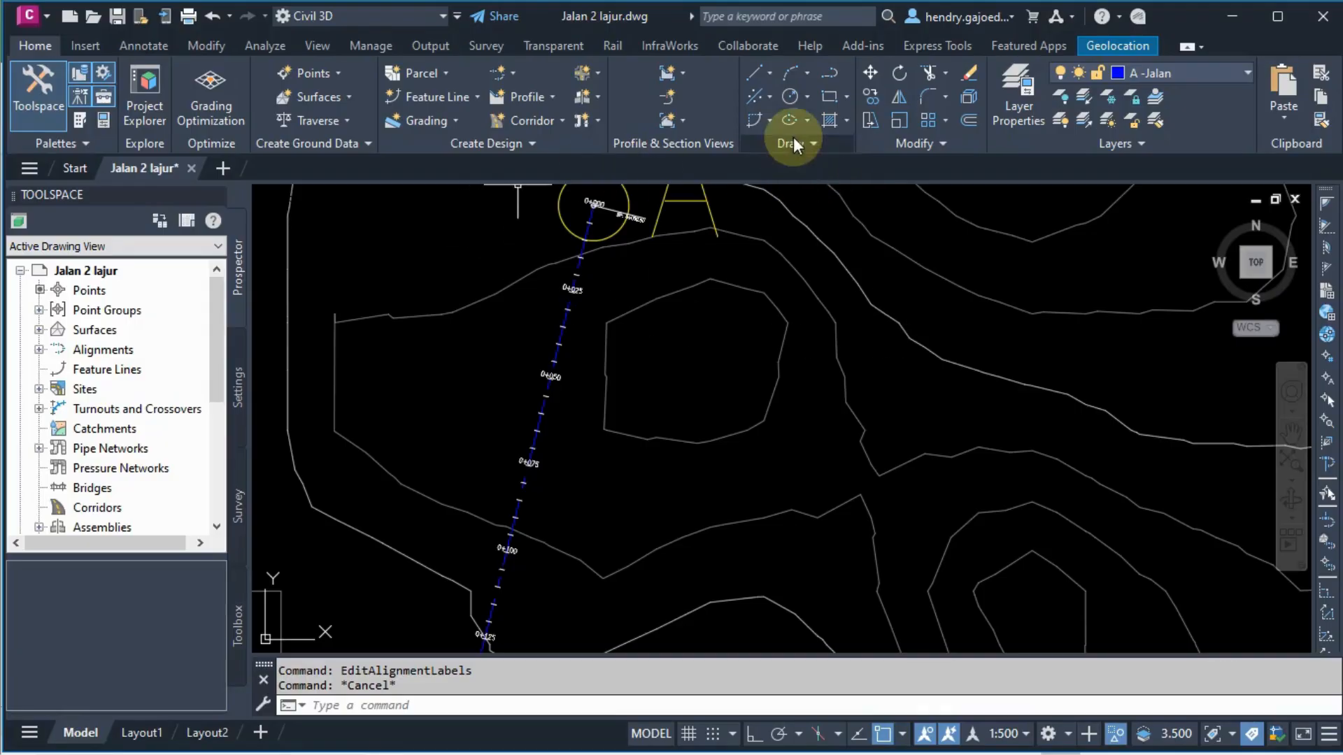
click(973, 120)
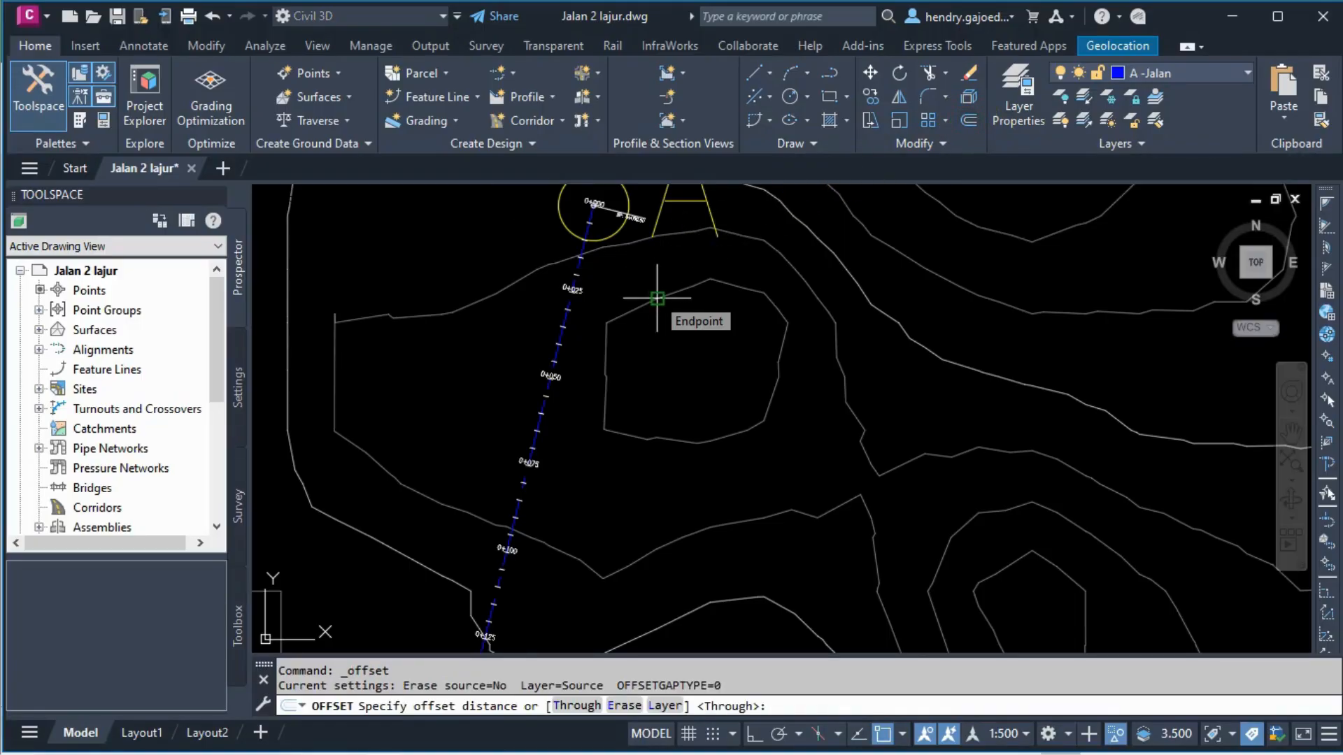
text(25)
key(Return)
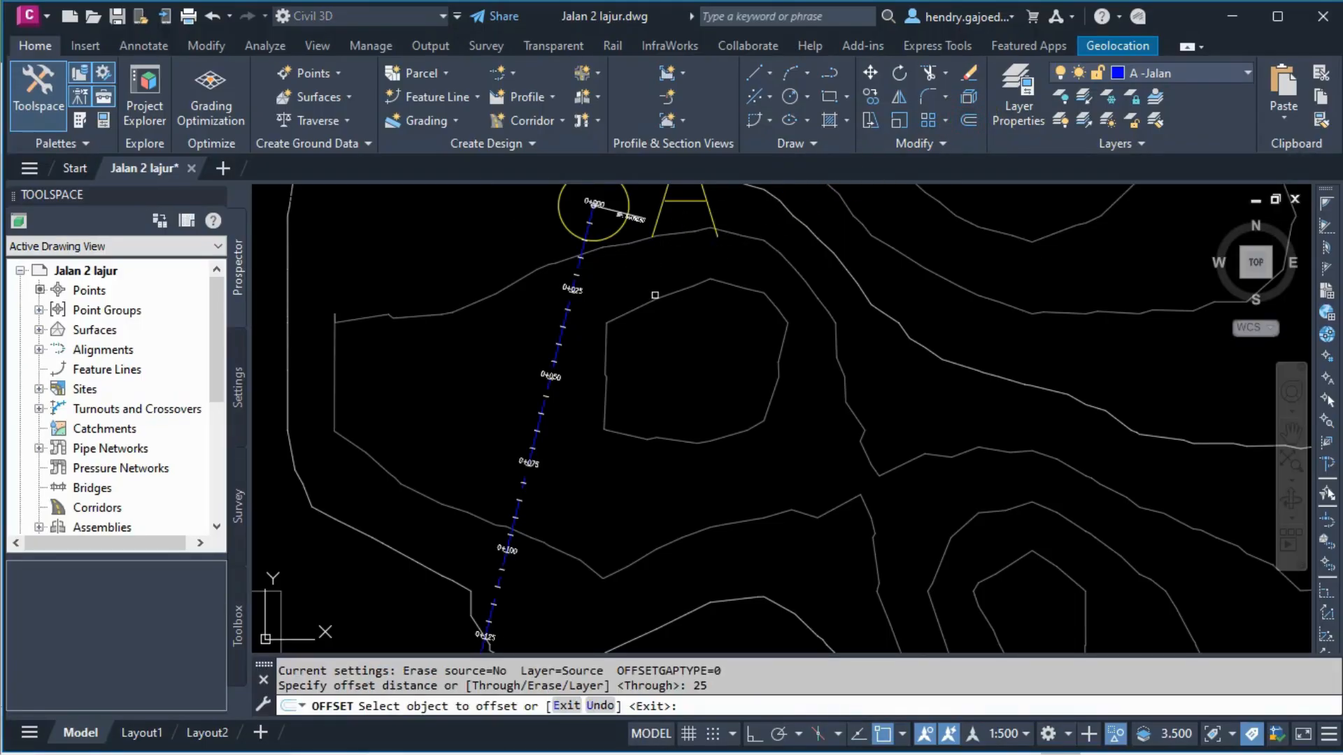
scroll(595, 246, up, 4)
click(549, 256)
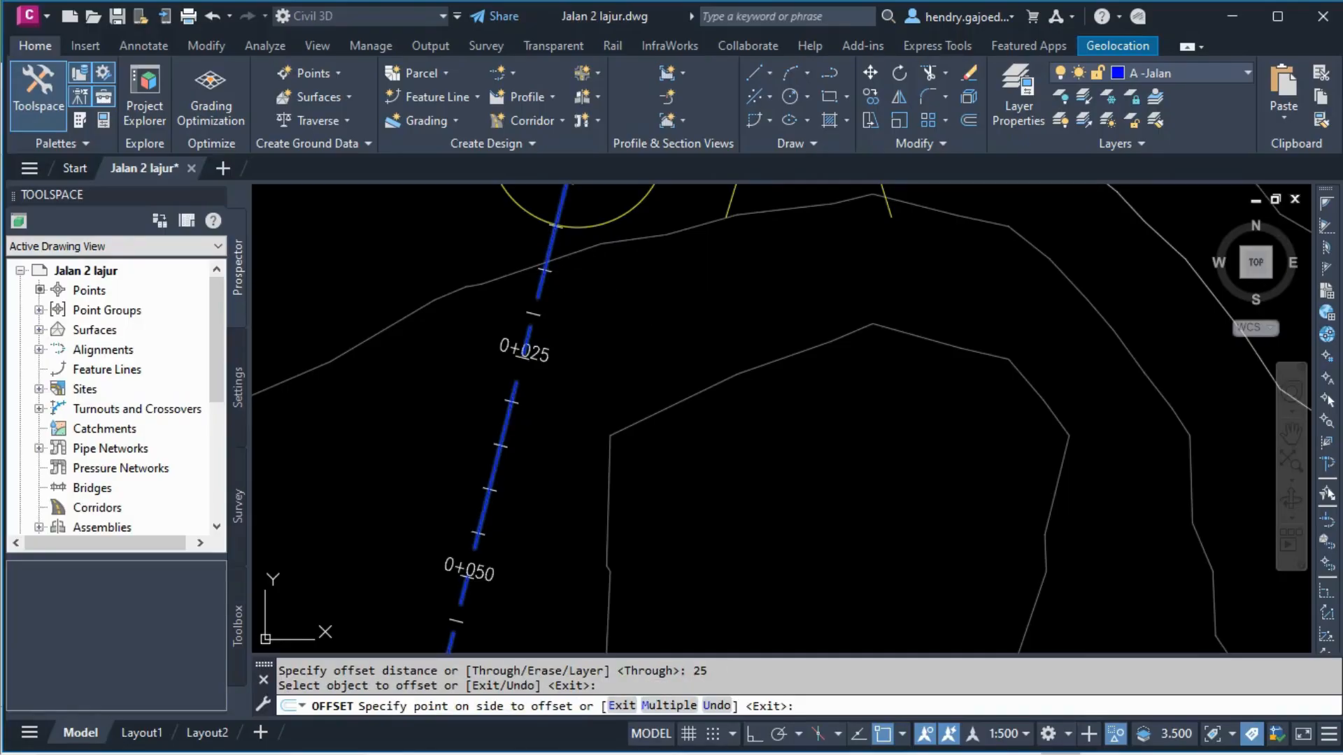
click(639, 288)
click(552, 245)
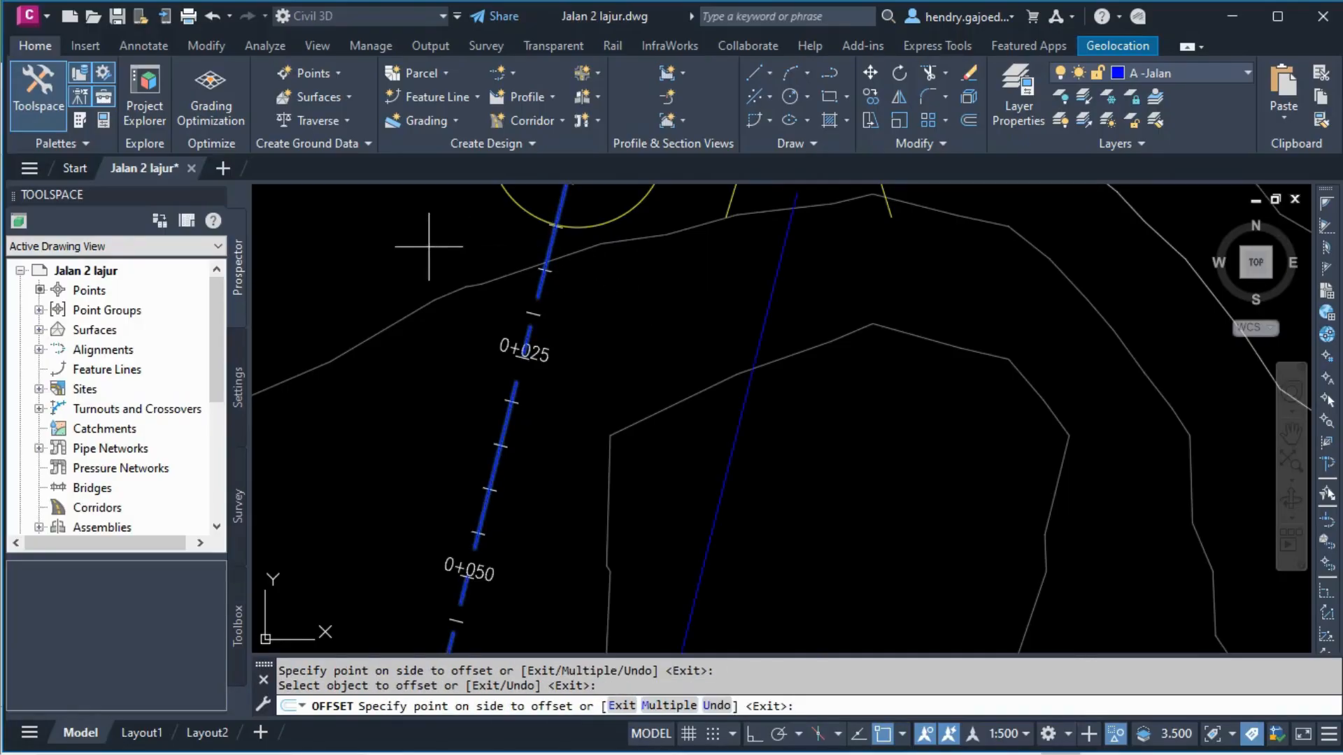
click(434, 239)
scroll(781, 331, down, 5)
scroll(782, 332, down, 5)
scroll(736, 486, up, 5)
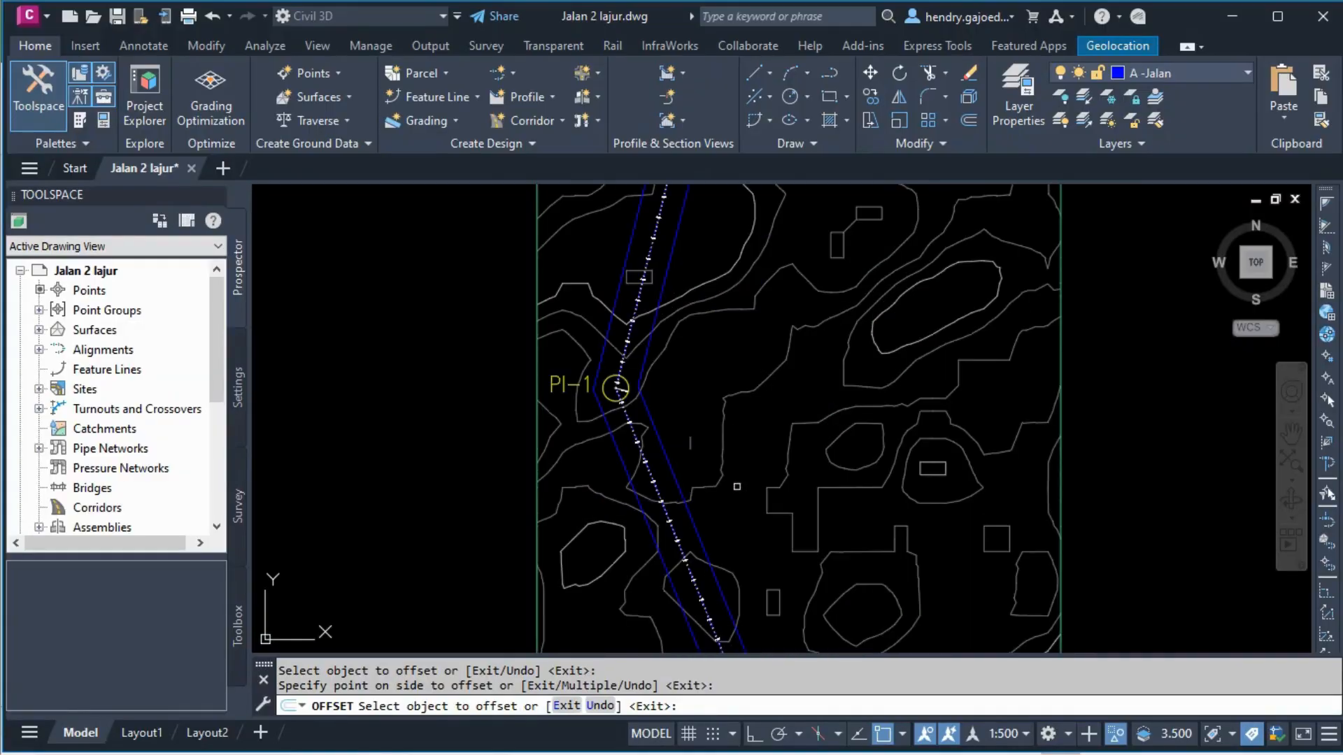
key(Escape)
Examine the two offset lines running alongside TRASE 1 around PI-1 and up to point A
scroll(734, 375, up, 3)
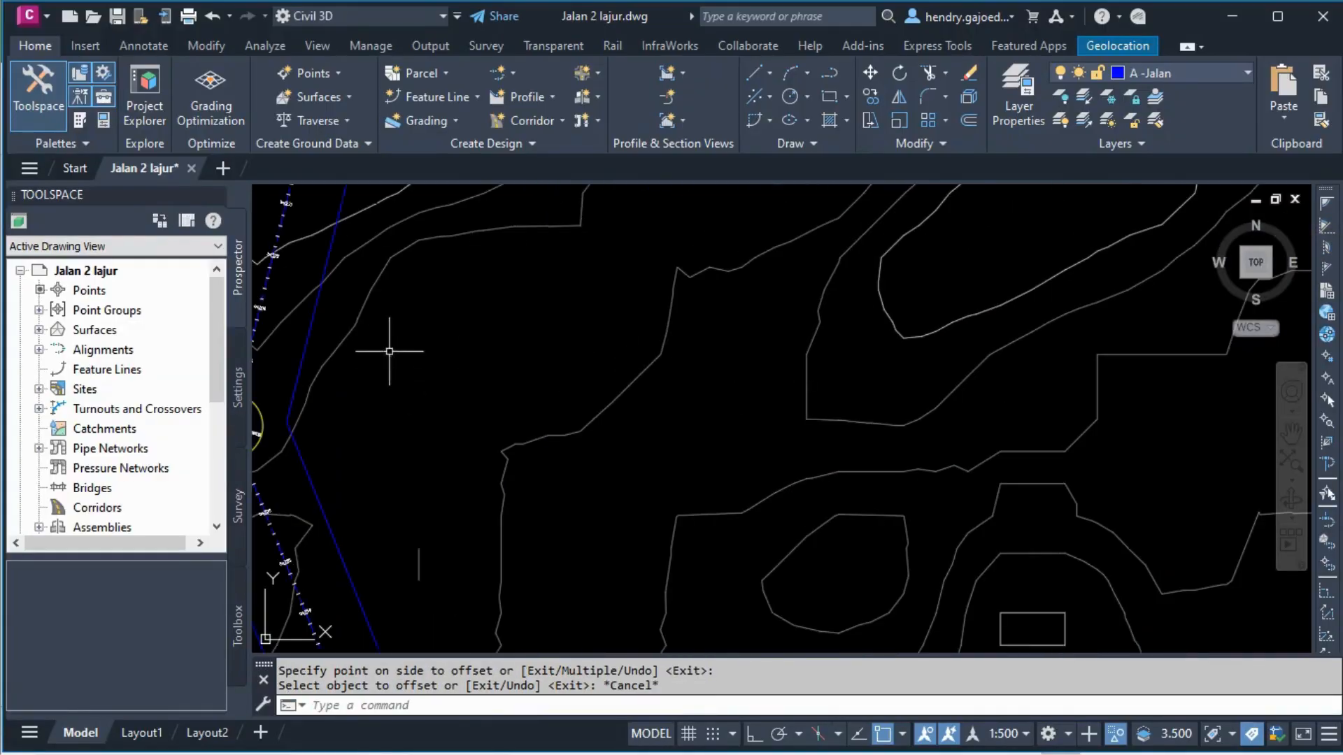
scroll(420, 377, down, 2)
scroll(389, 329, up, 2)
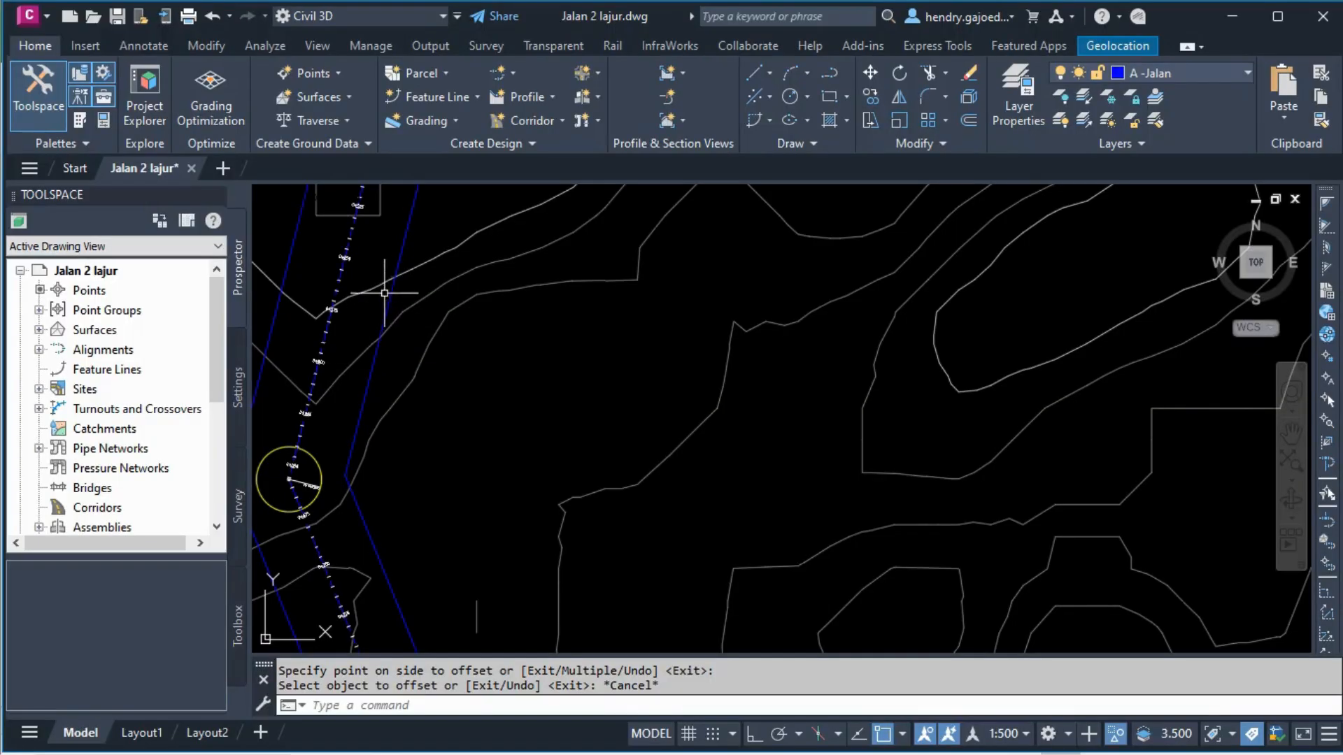
scroll(501, 402, down, 2)
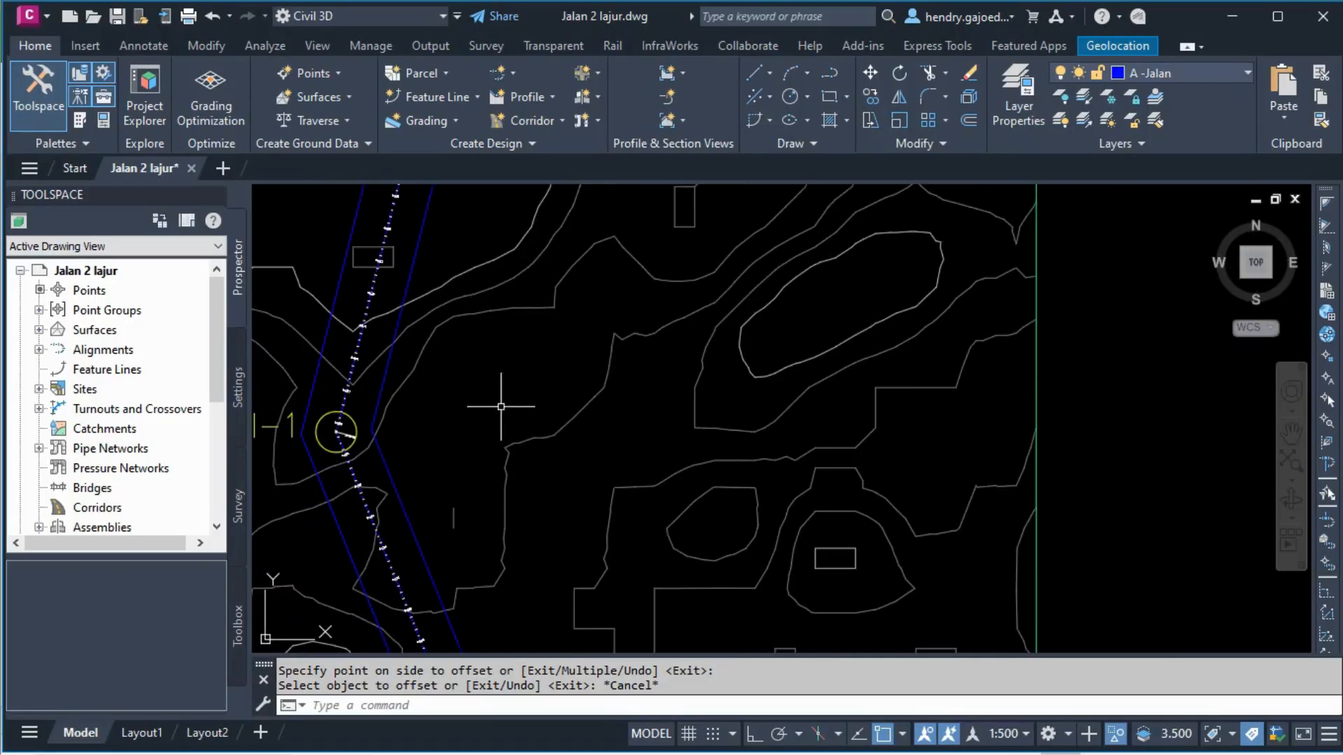
scroll(420, 393, down, 2)
scroll(420, 393, down, 3)
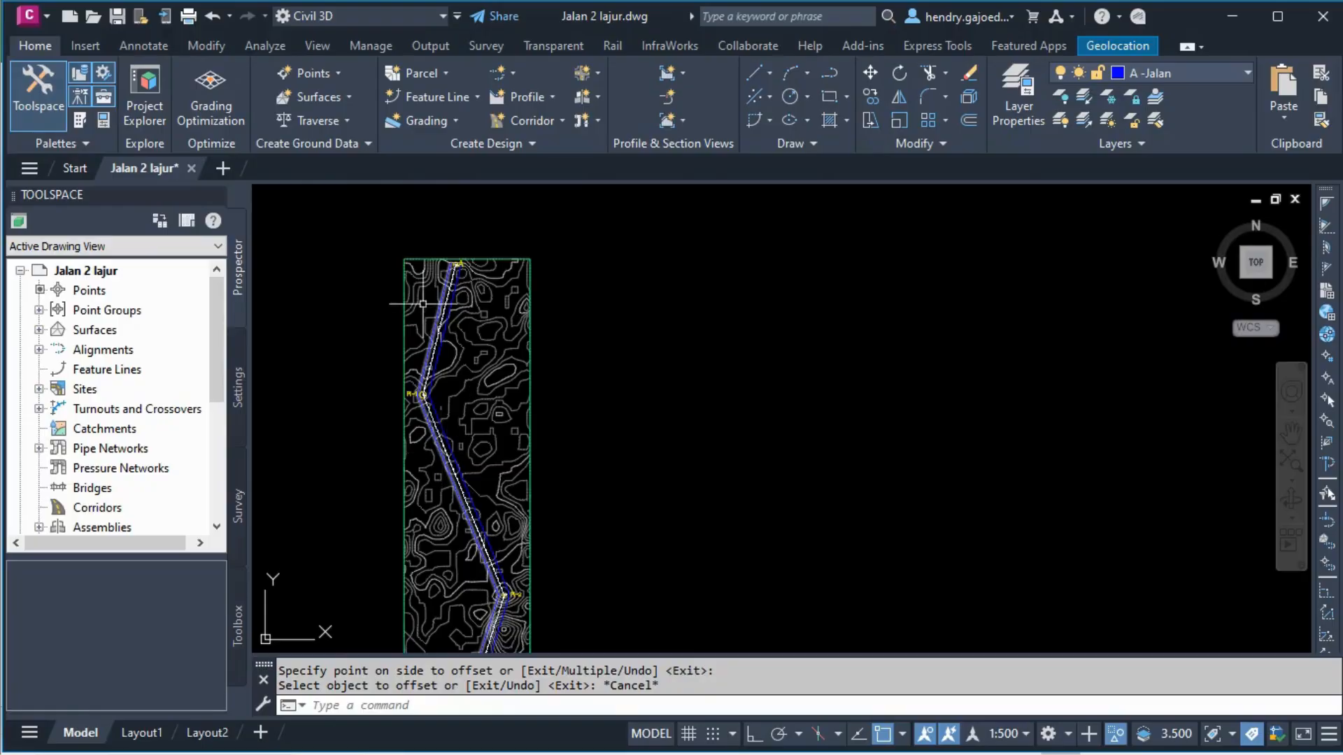
scroll(487, 268, up, 5)
scroll(486, 268, up, 4)
scroll(651, 425, down, 2)
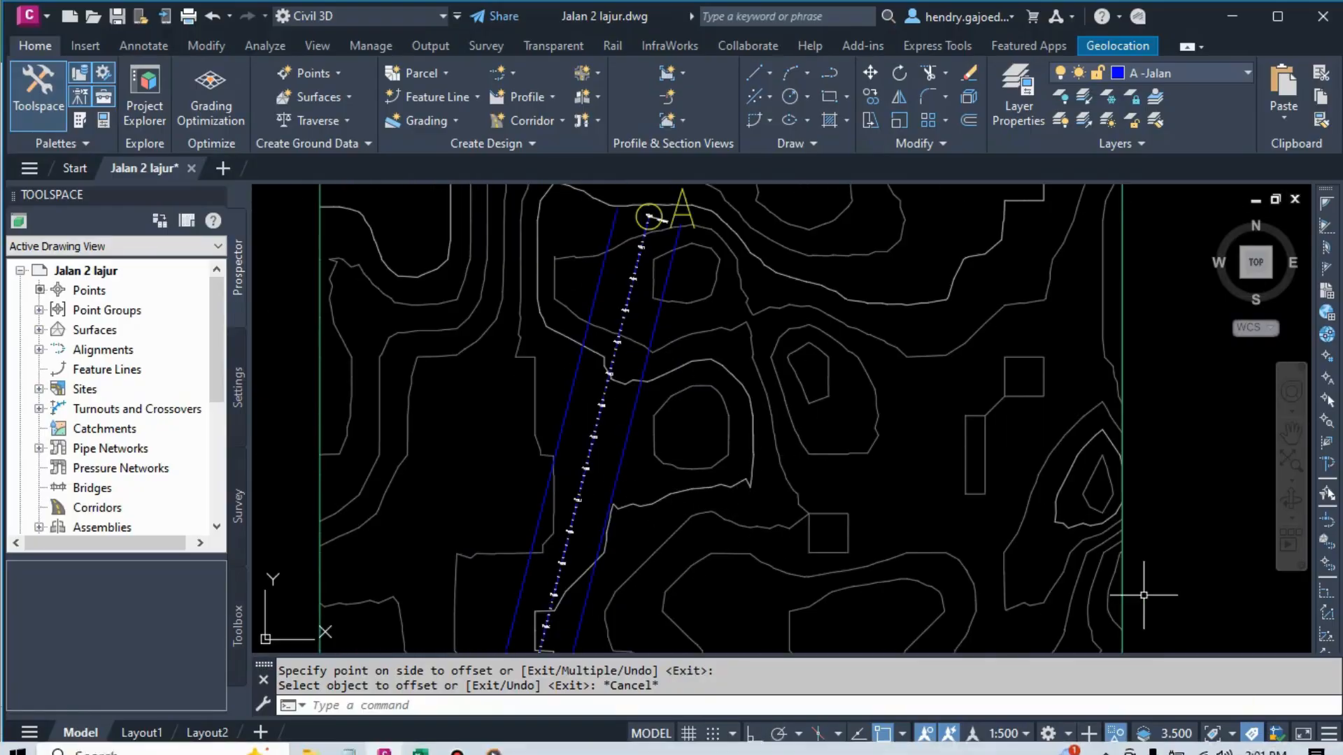
scroll(292, 244, down, 4)
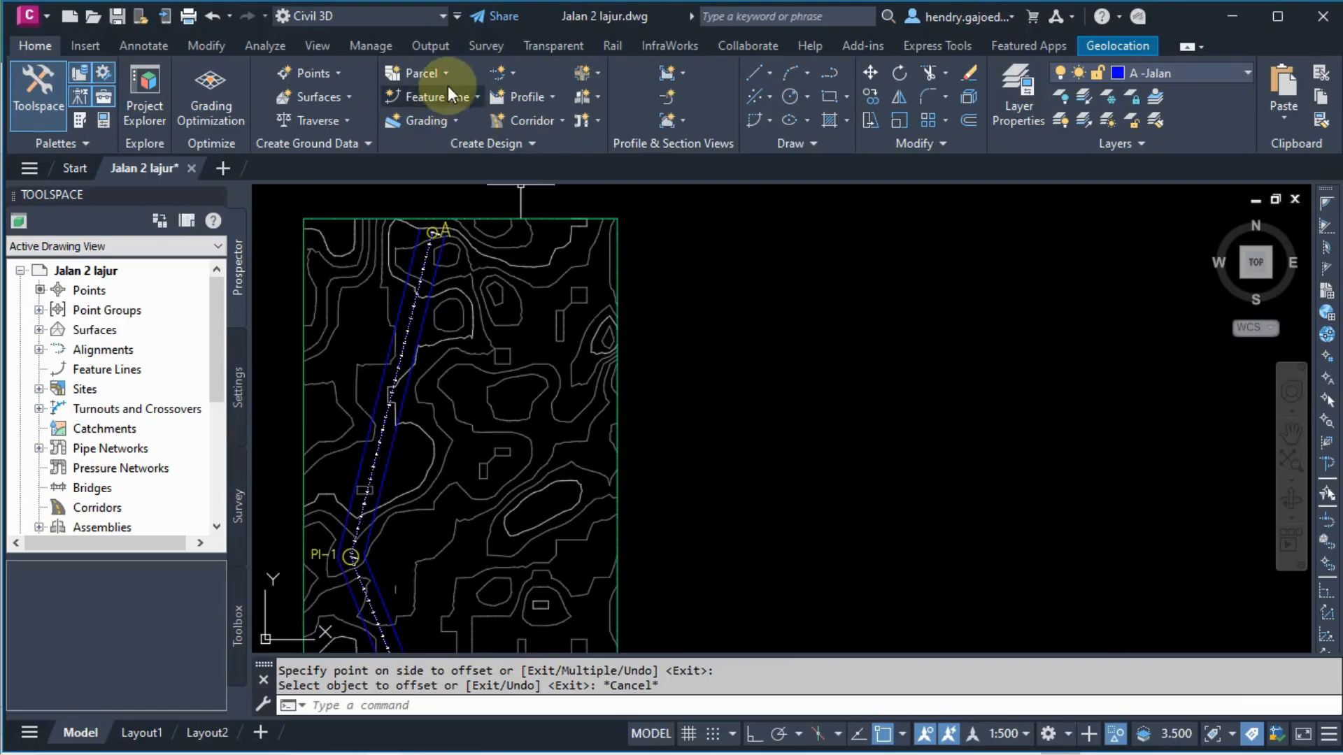
click(514, 70)
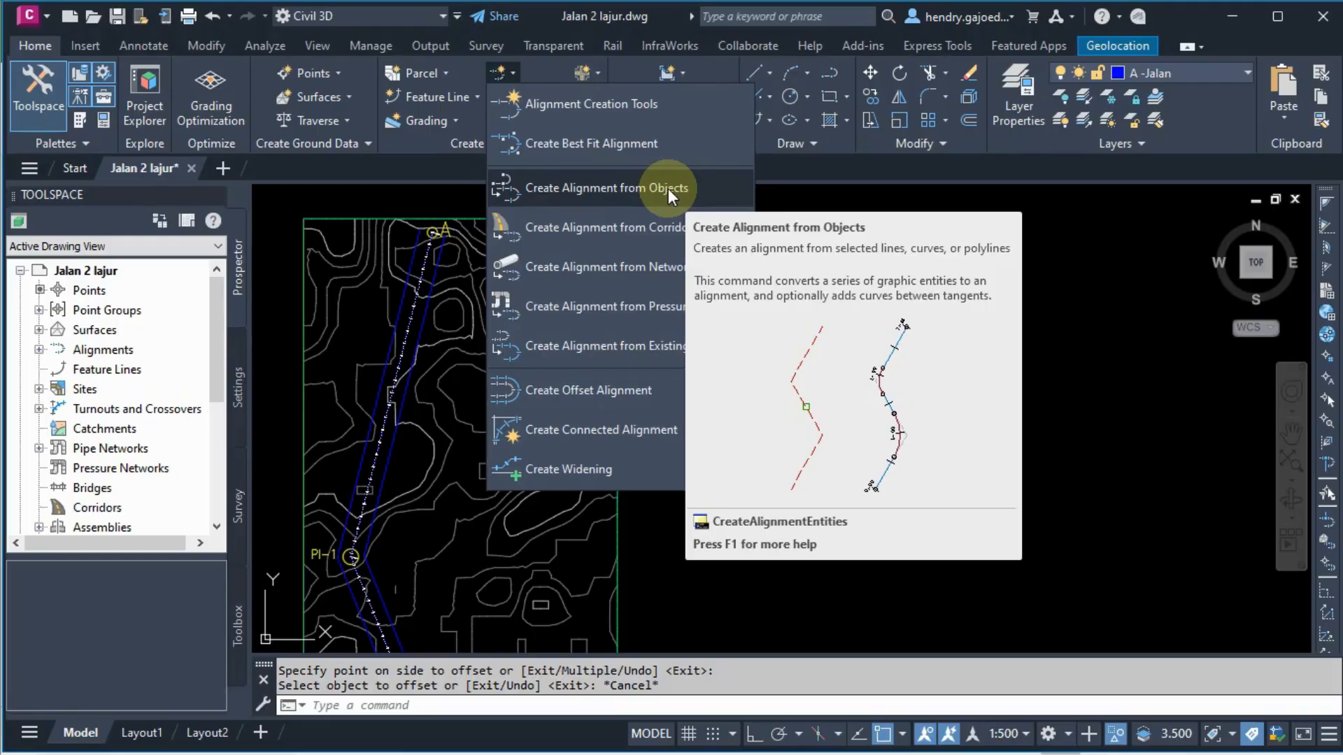
click(668, 187)
scroll(478, 344, up, 2)
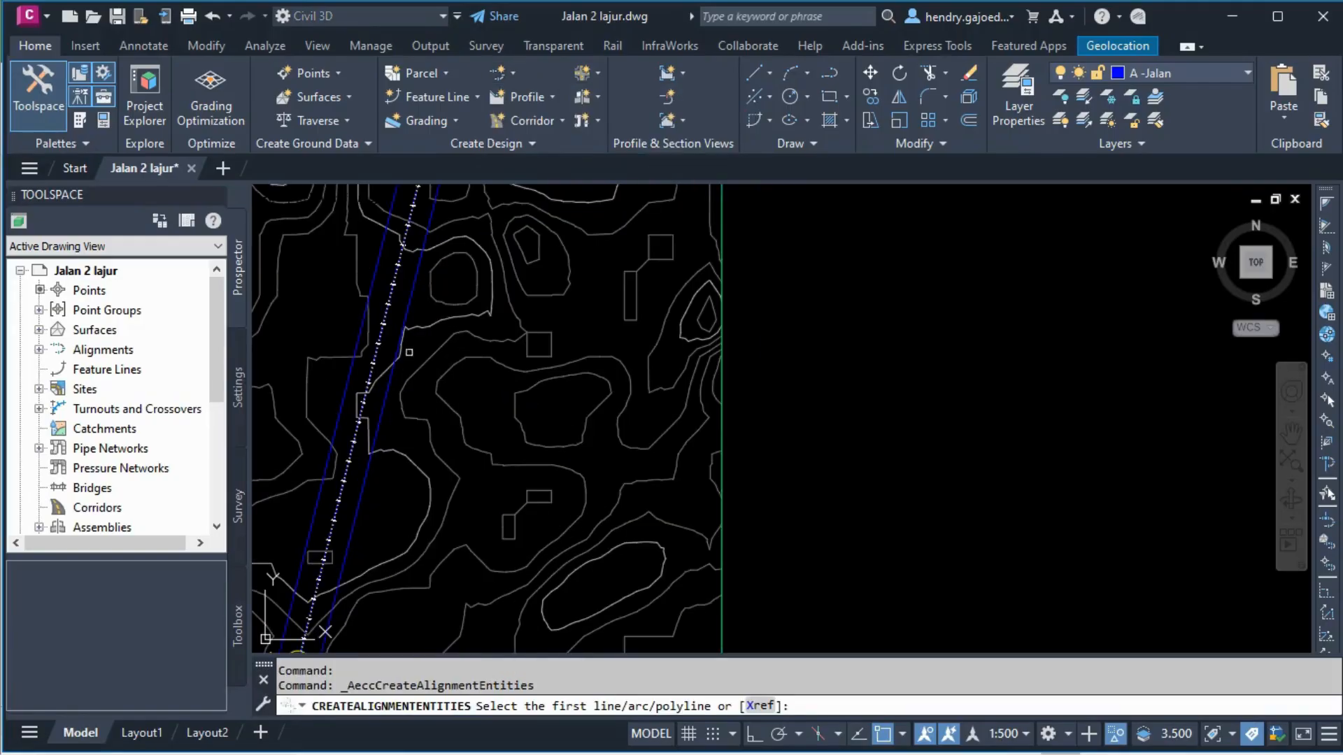
scroll(407, 307, up, 2)
scroll(418, 286, down, 4)
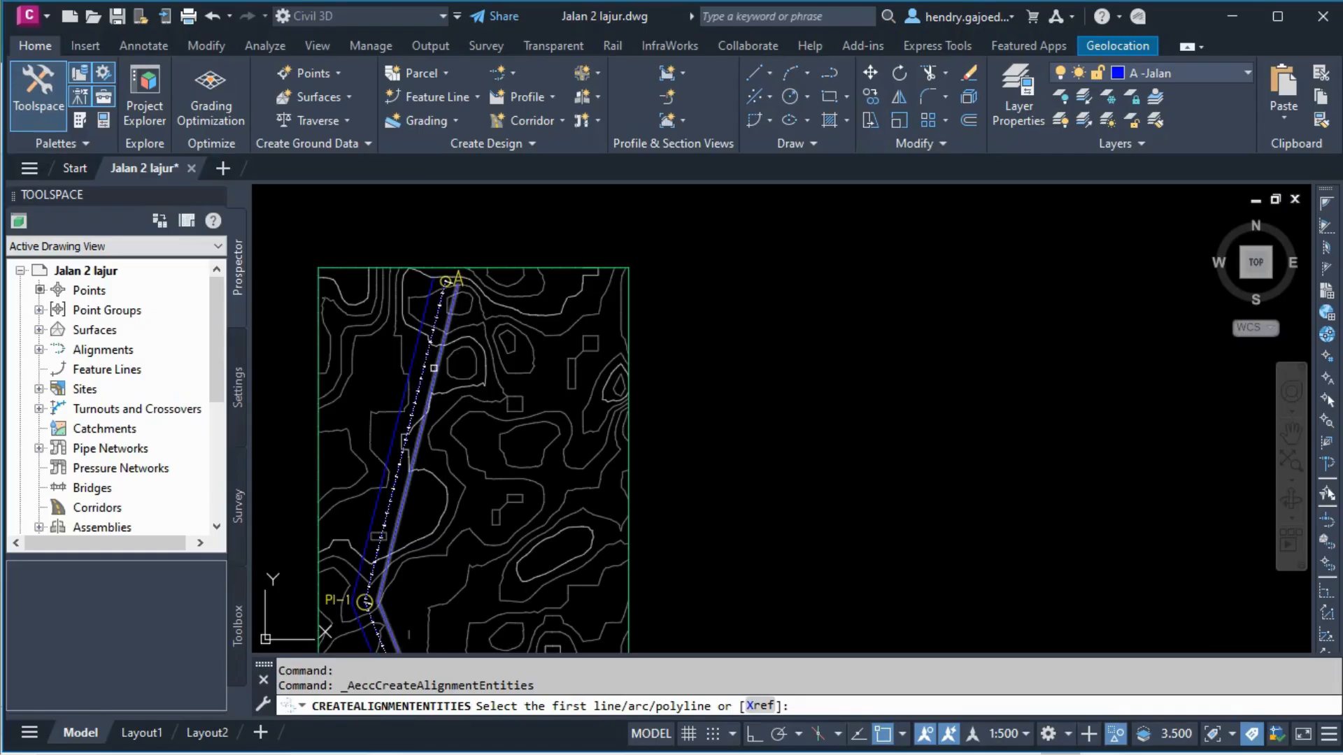
click(405, 441)
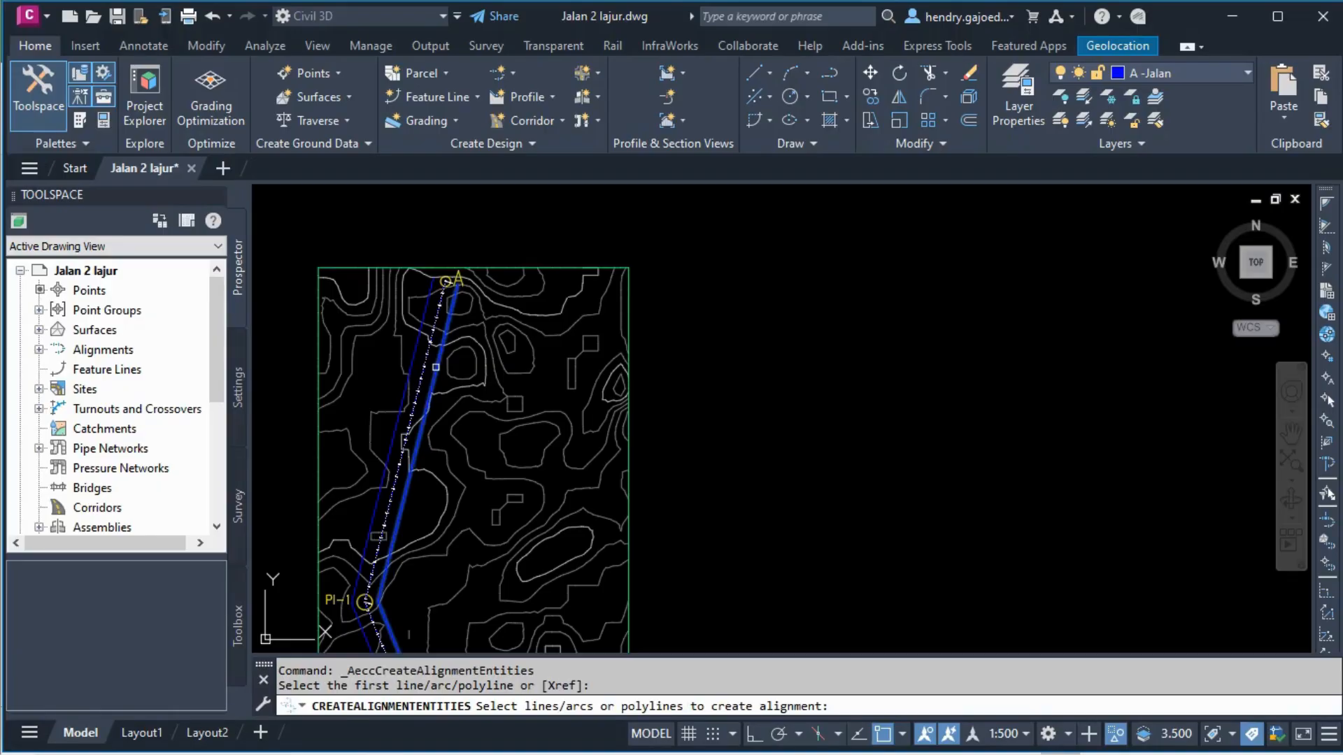
scroll(585, 356, down, 2)
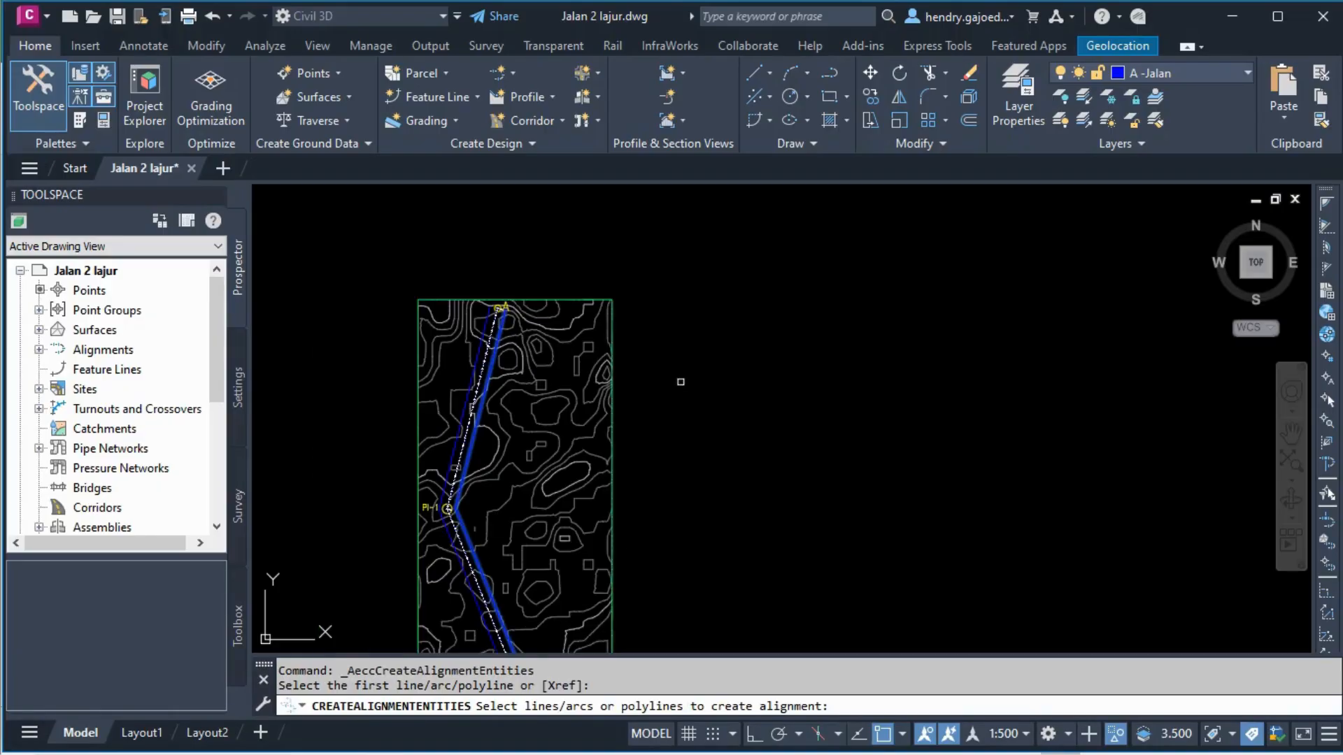
key(Return)
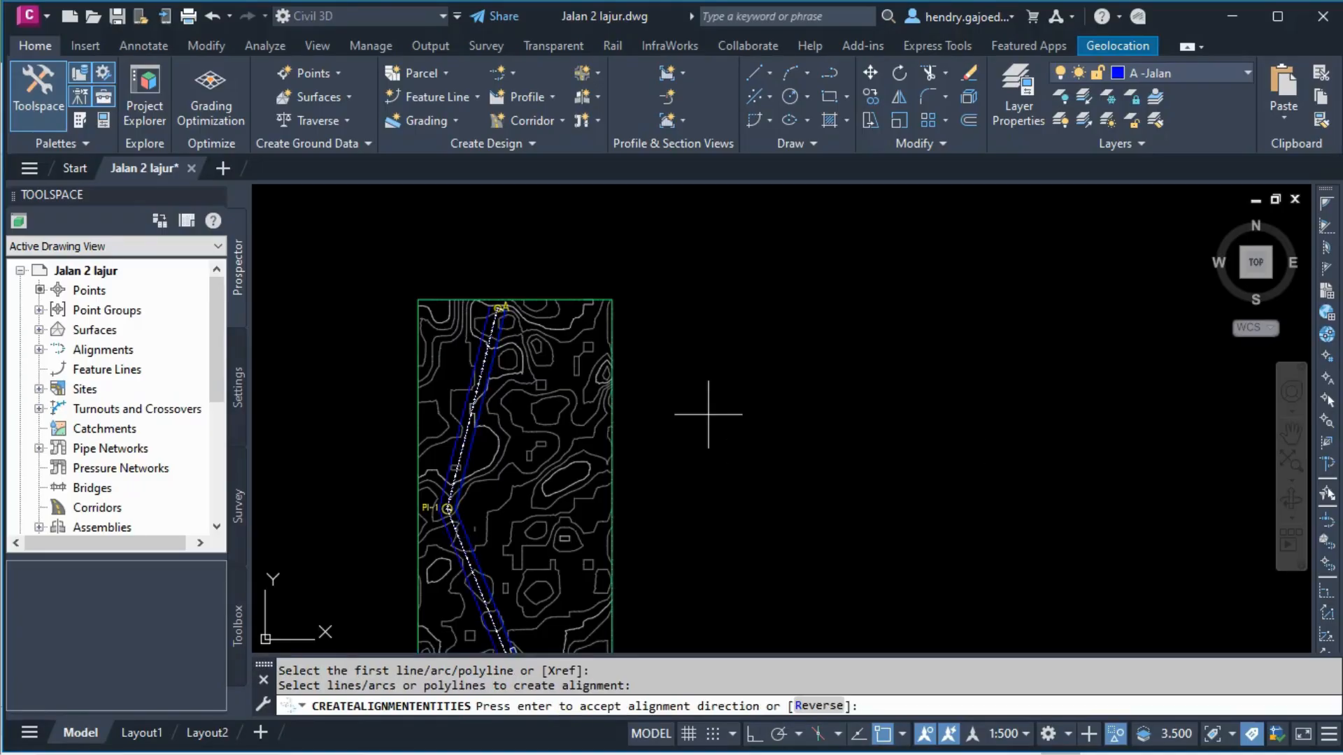
scroll(708, 414, down, 1)
scroll(437, 512, up, 5)
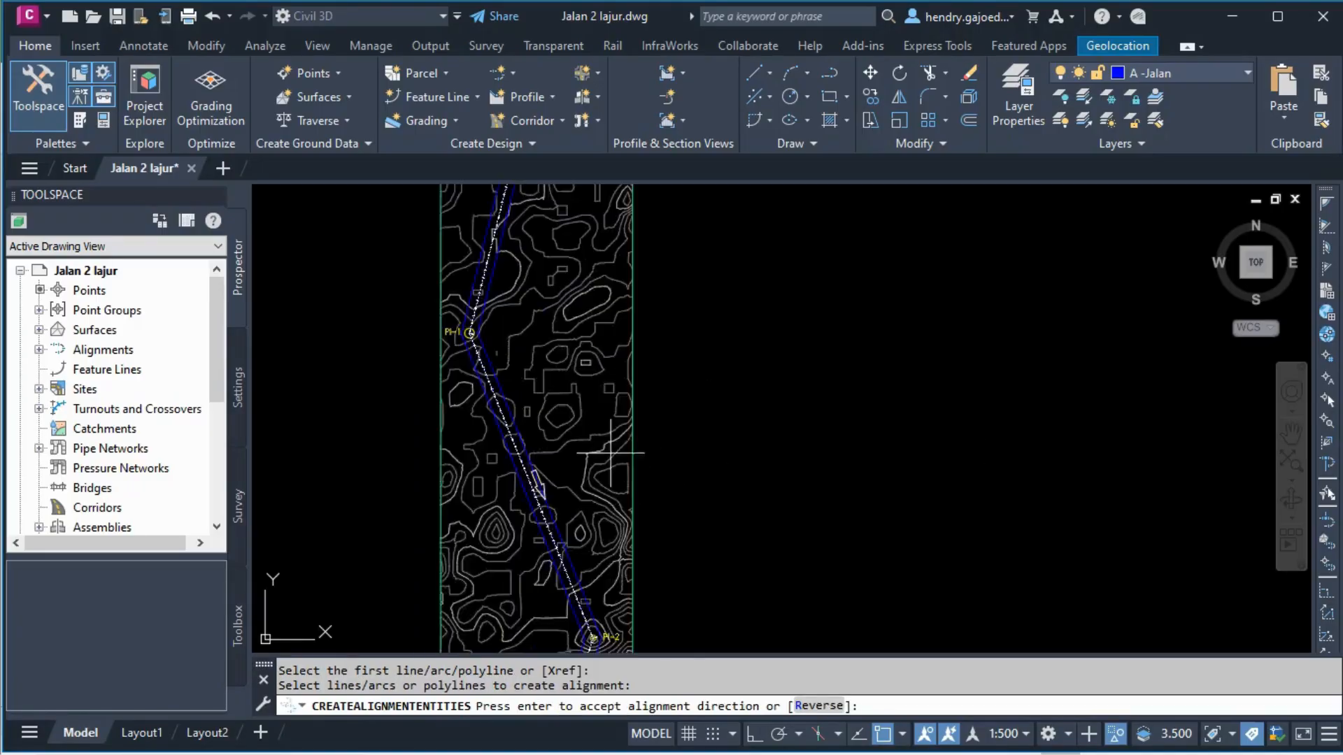
scroll(437, 510, down, 2)
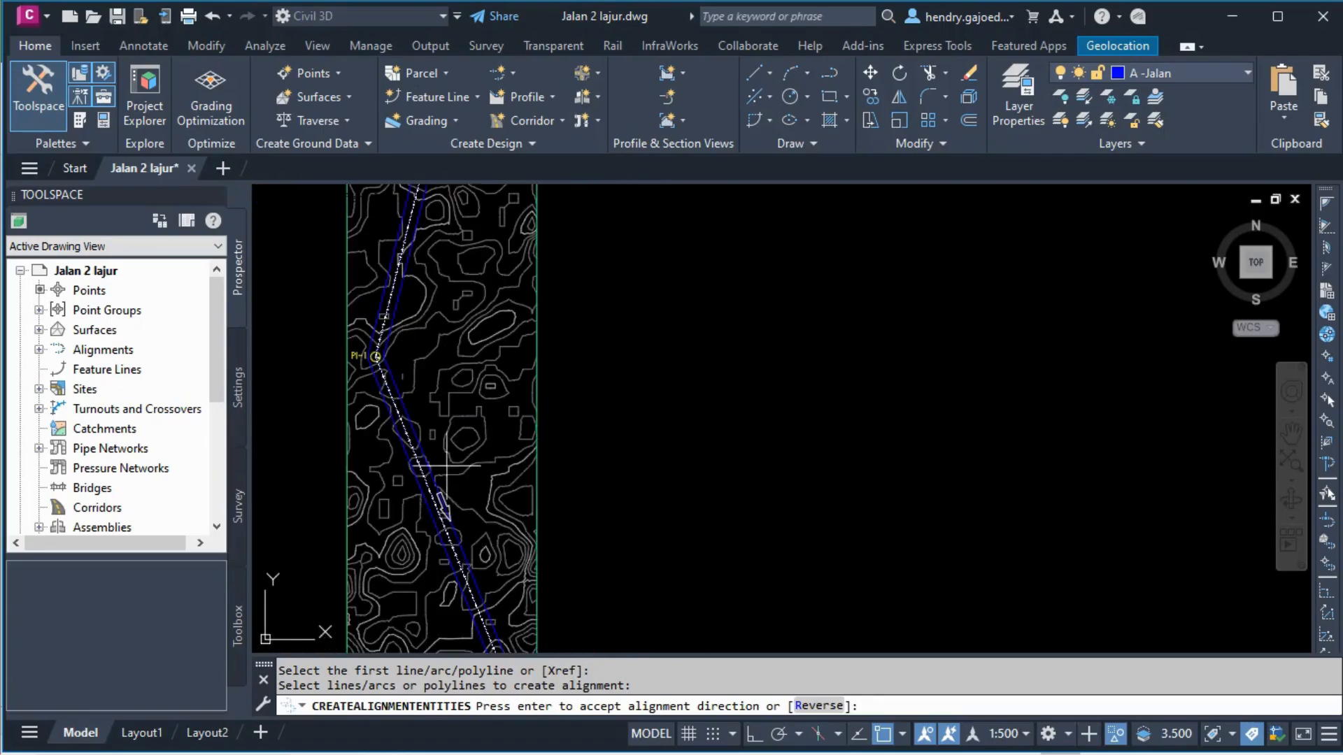
scroll(441, 504, up, 1)
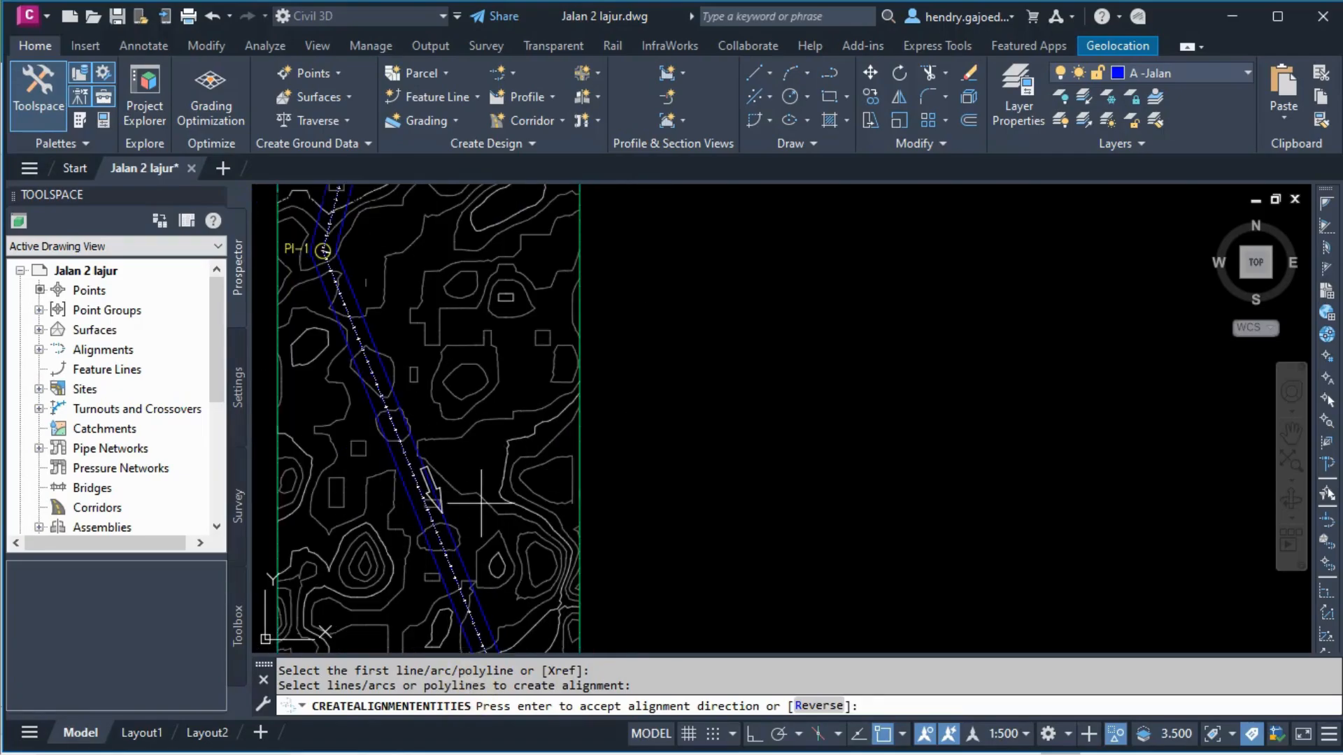
scroll(482, 588, down, 2)
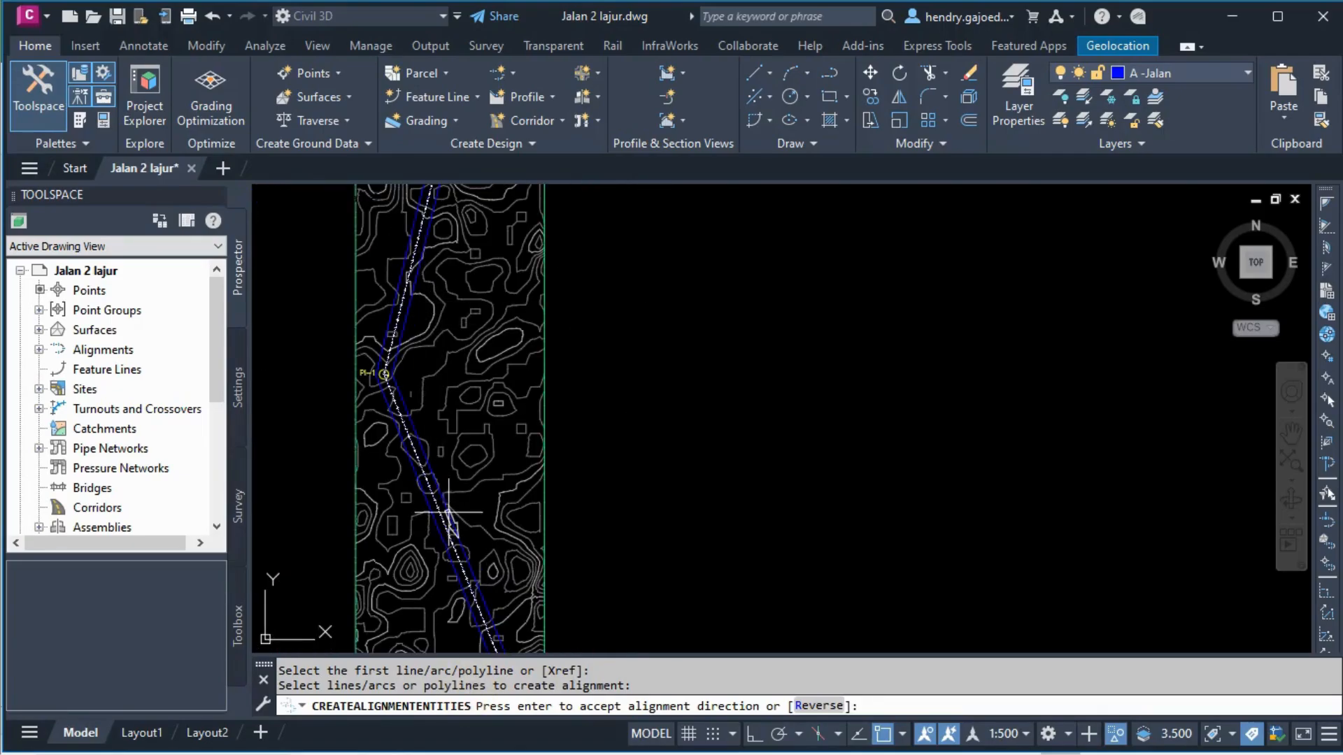
scroll(455, 557, down, 1)
scroll(445, 322, up, 5)
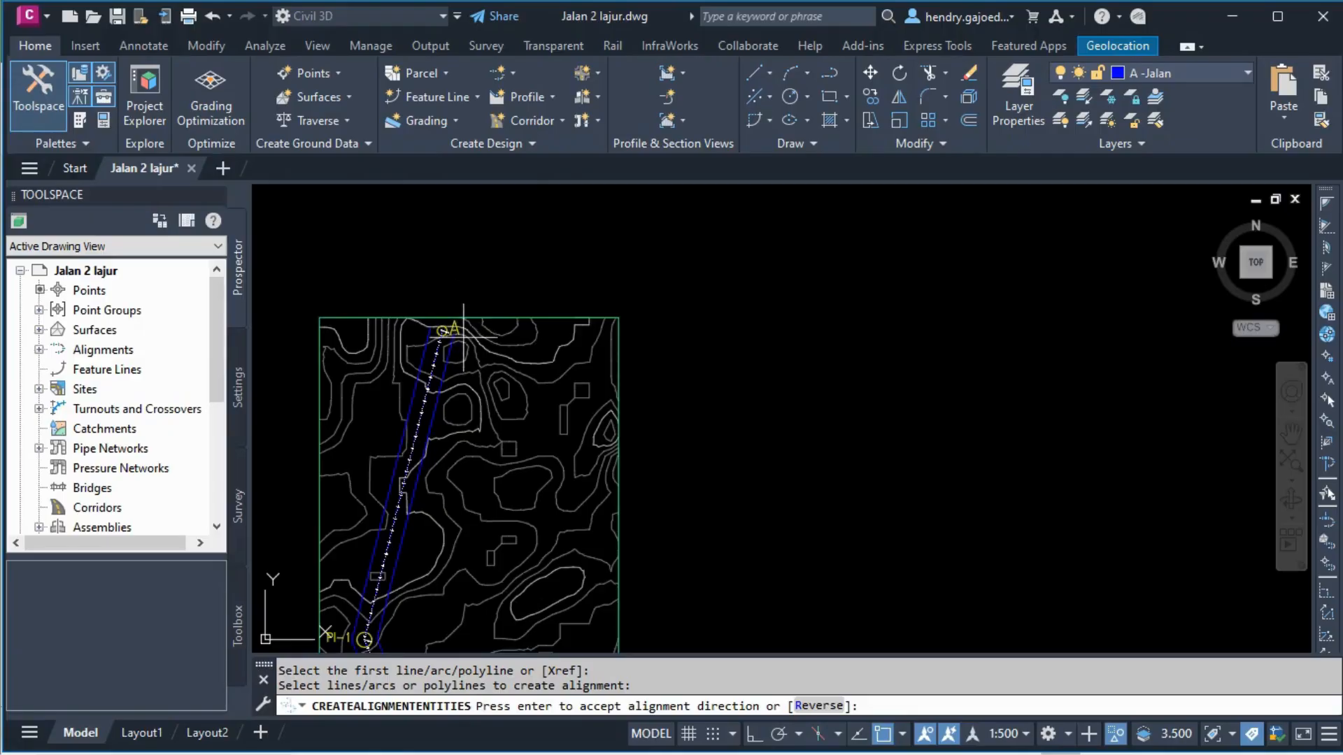
scroll(446, 328, up, 2)
scroll(465, 367, down, 10)
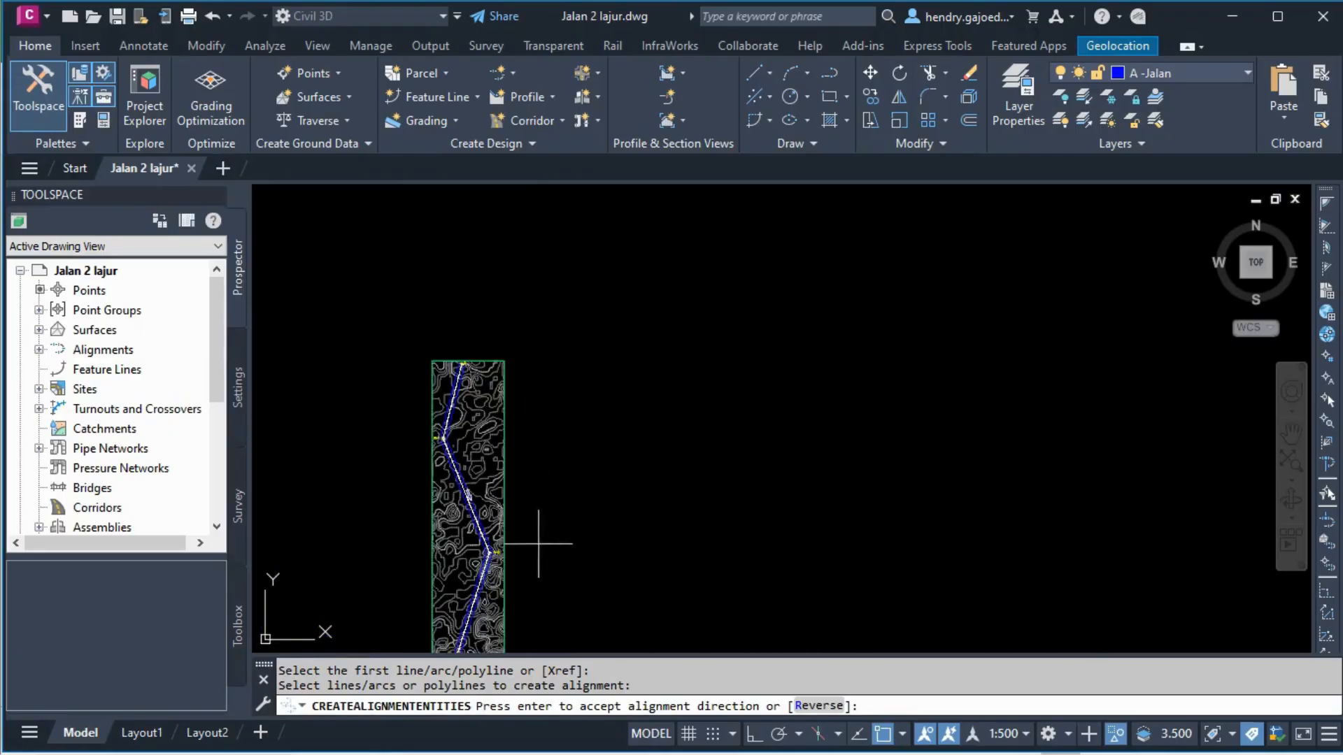
scroll(438, 422, up, 7)
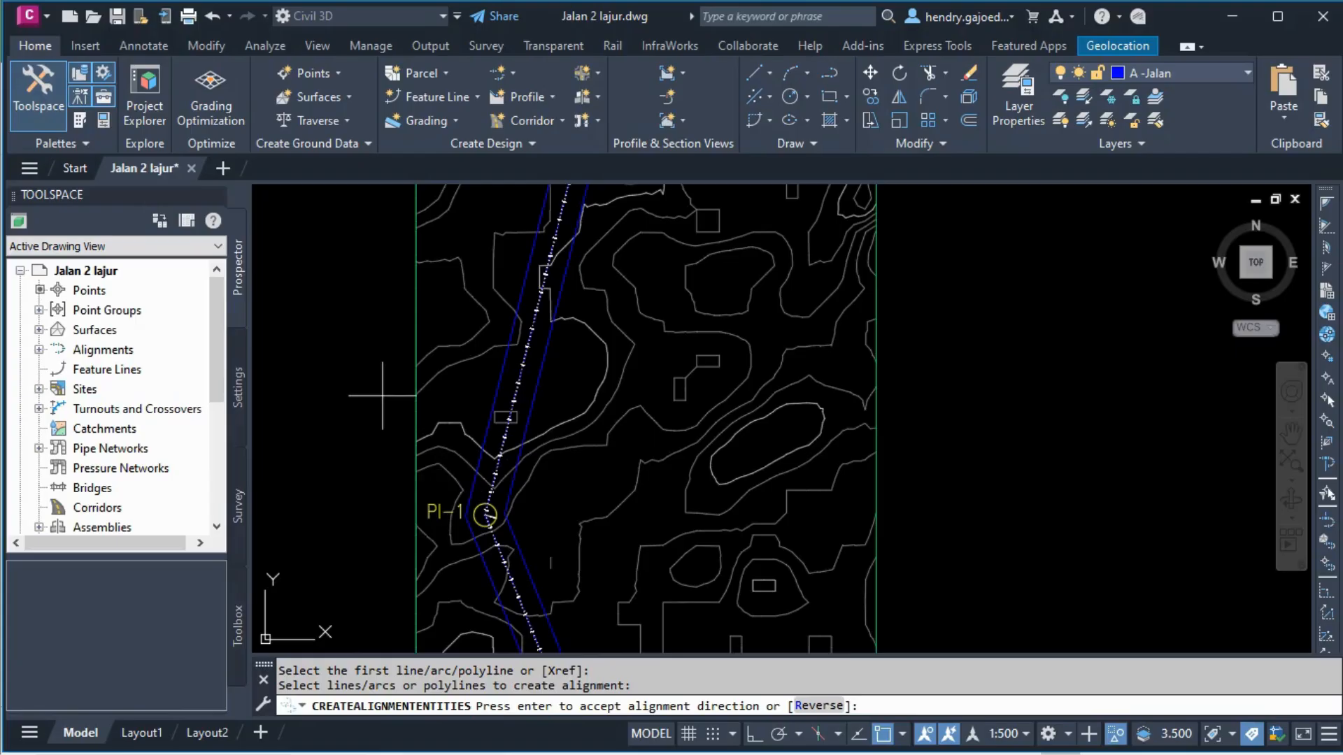
scroll(480, 554, down, 5)
scroll(480, 389, up, 5)
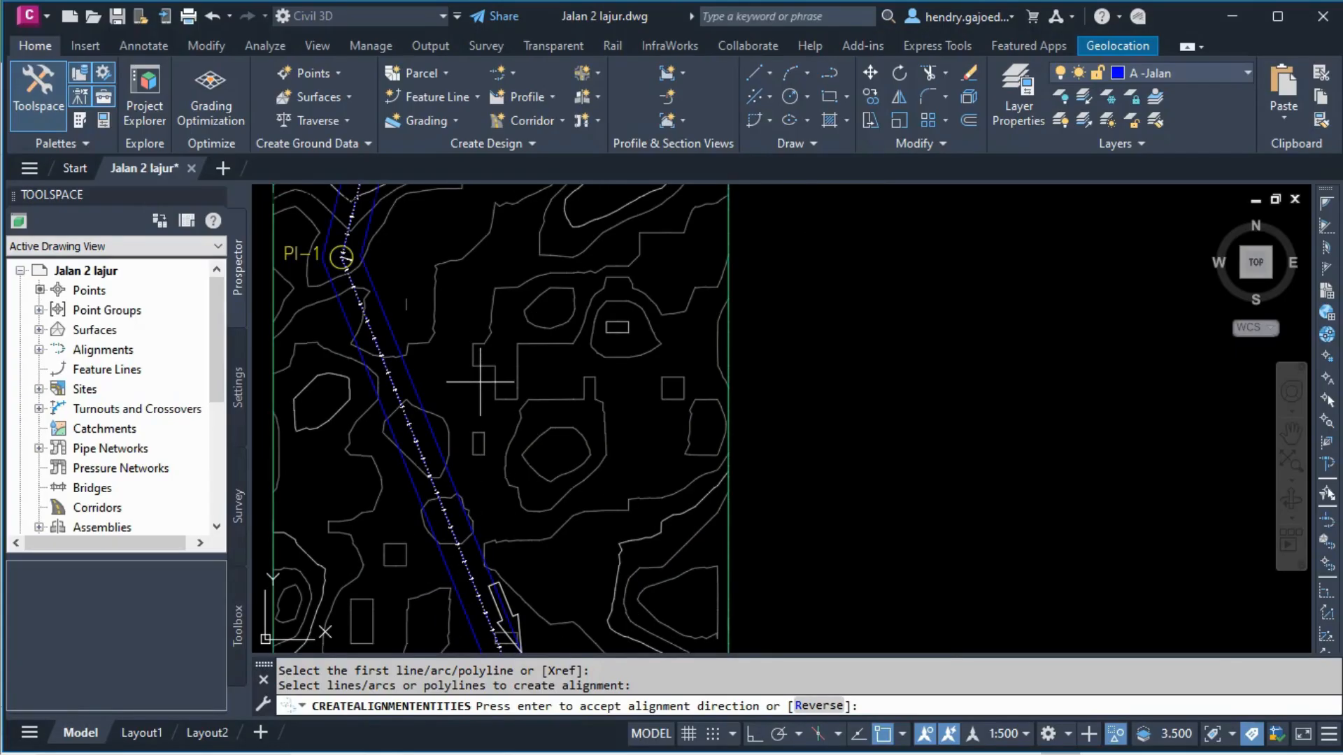
key(Return)
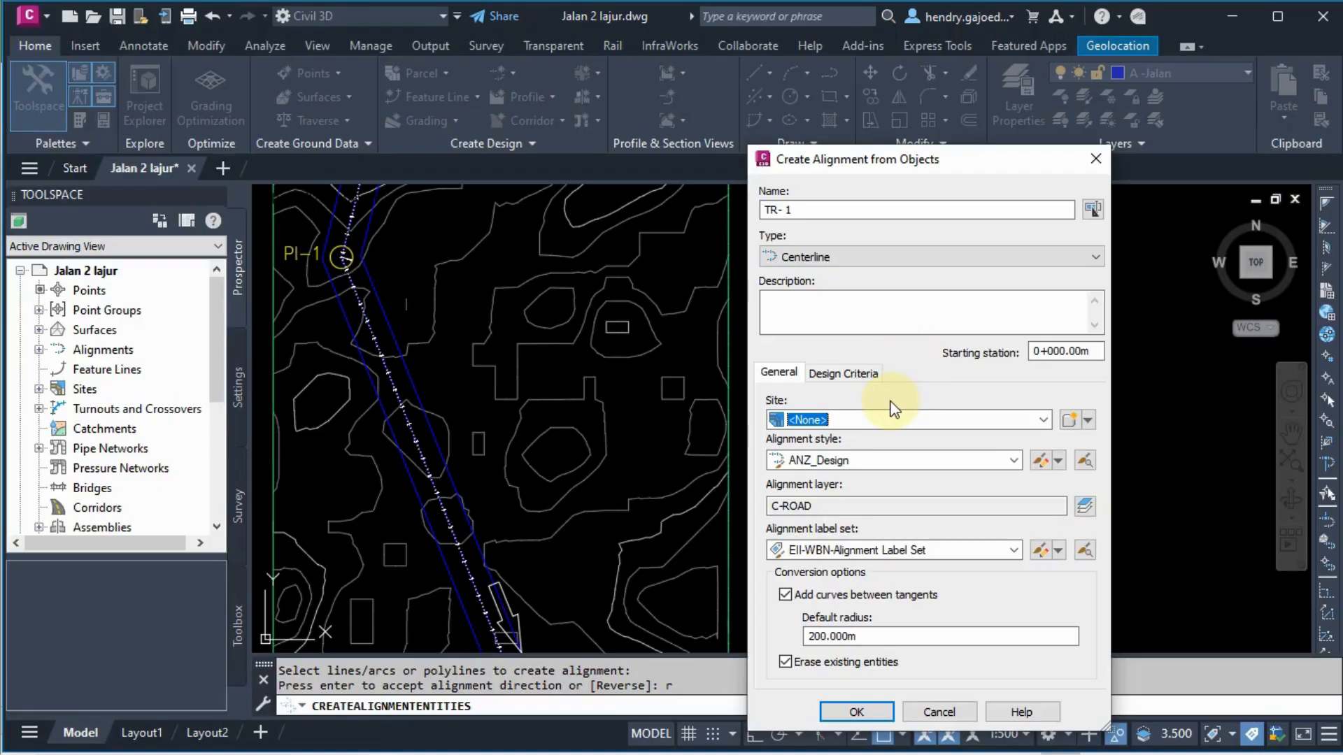
key(Escape)
key(Escape)
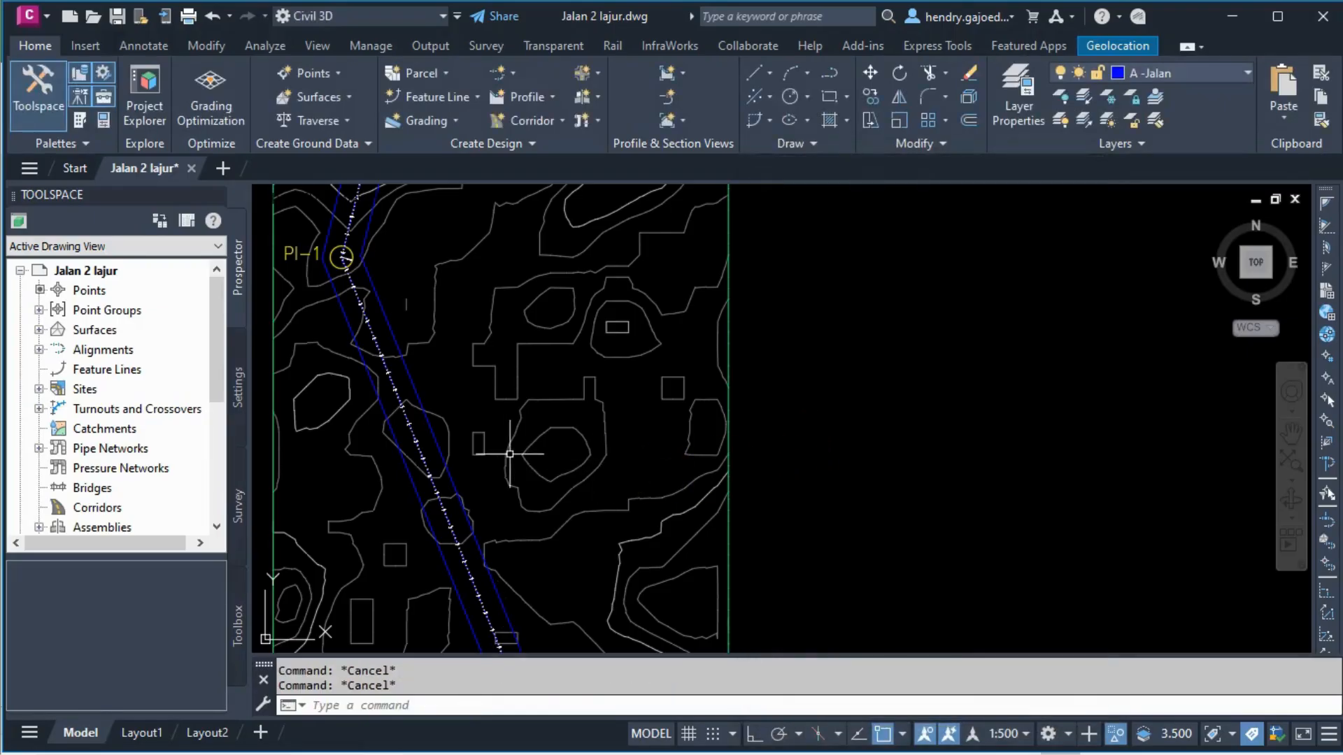
Start creating an alignment from objects using the offset line east of TRASE 1, accepting its default direction
scroll(438, 444, down, 5)
scroll(436, 270, up, 5)
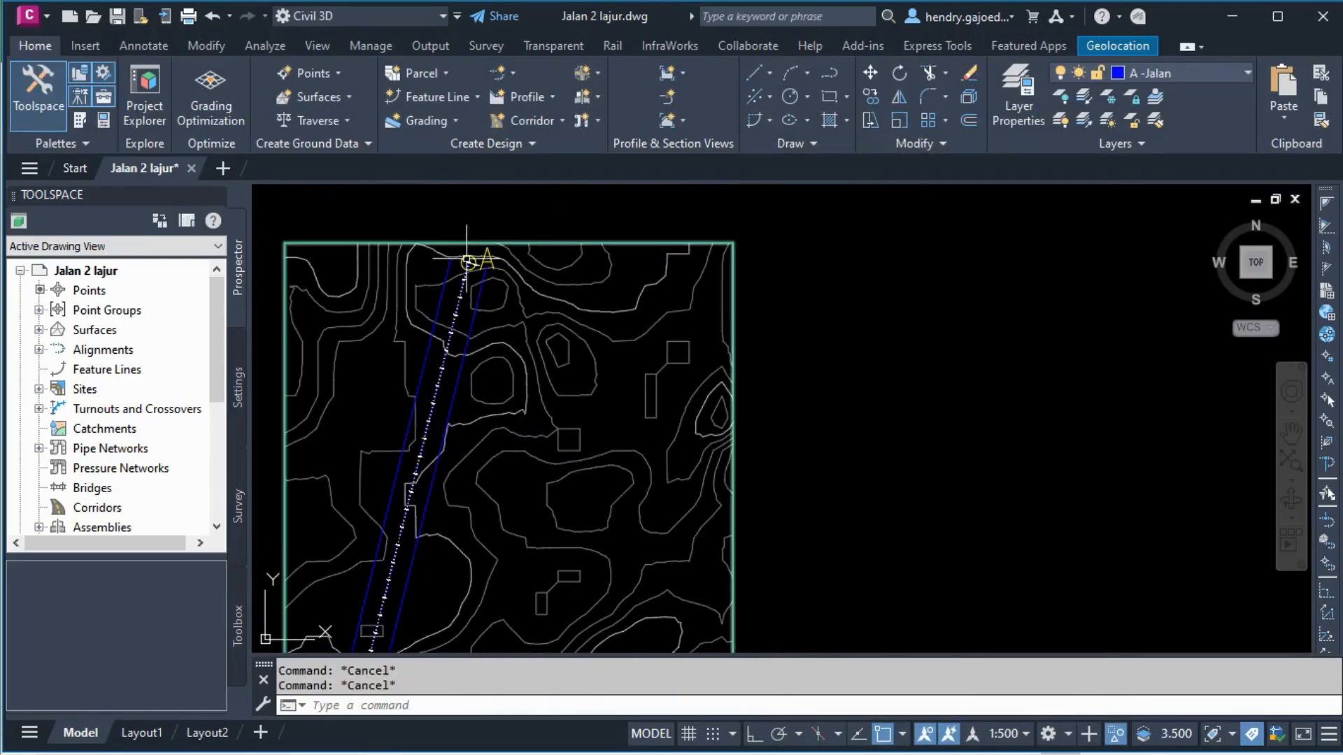
click(514, 75)
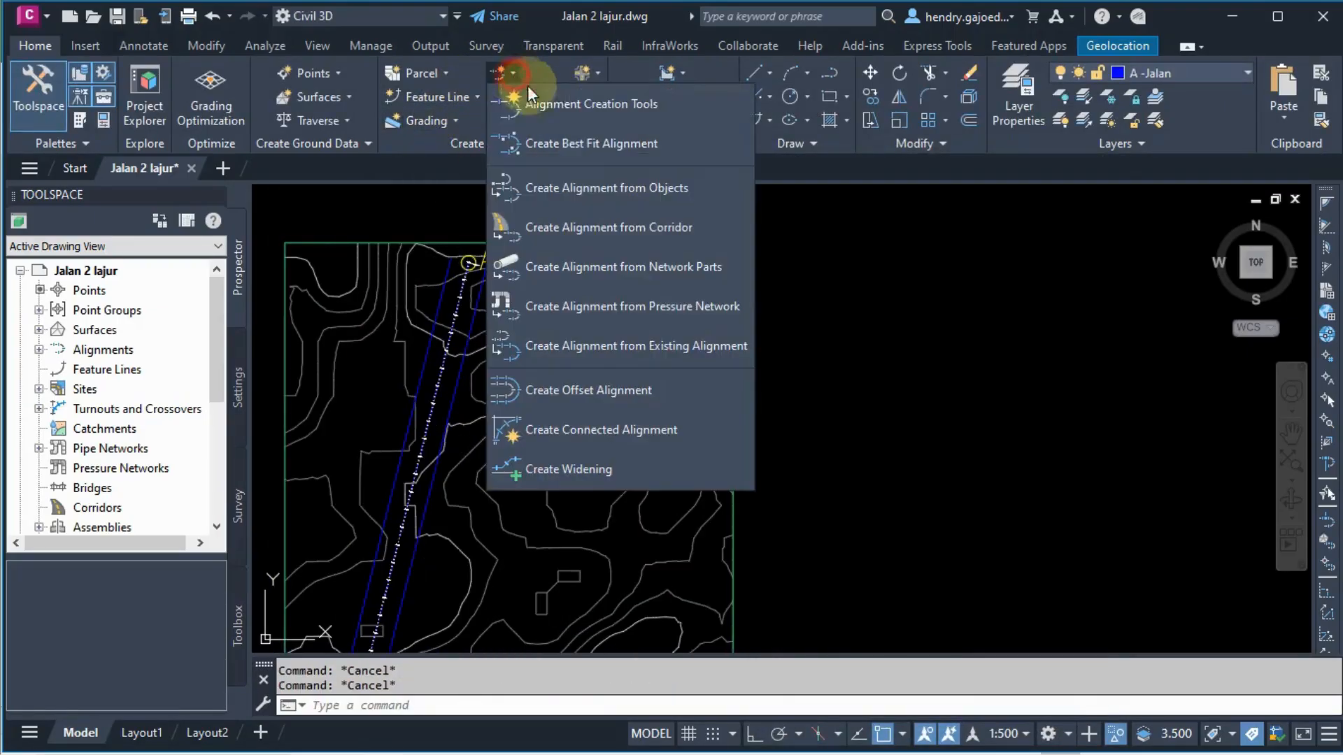
click(666, 217)
scroll(470, 238, down, 2)
scroll(467, 359, up, 2)
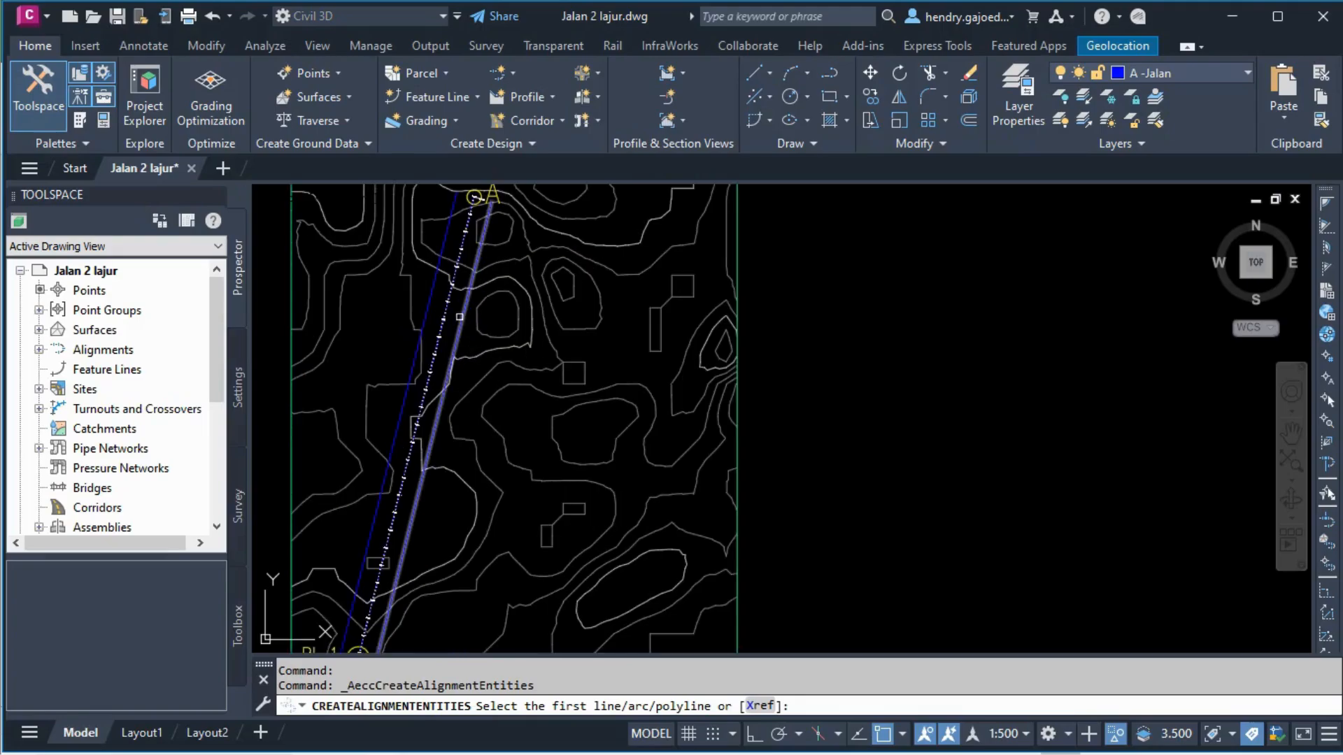
click(465, 316)
scroll(469, 318, down, 5)
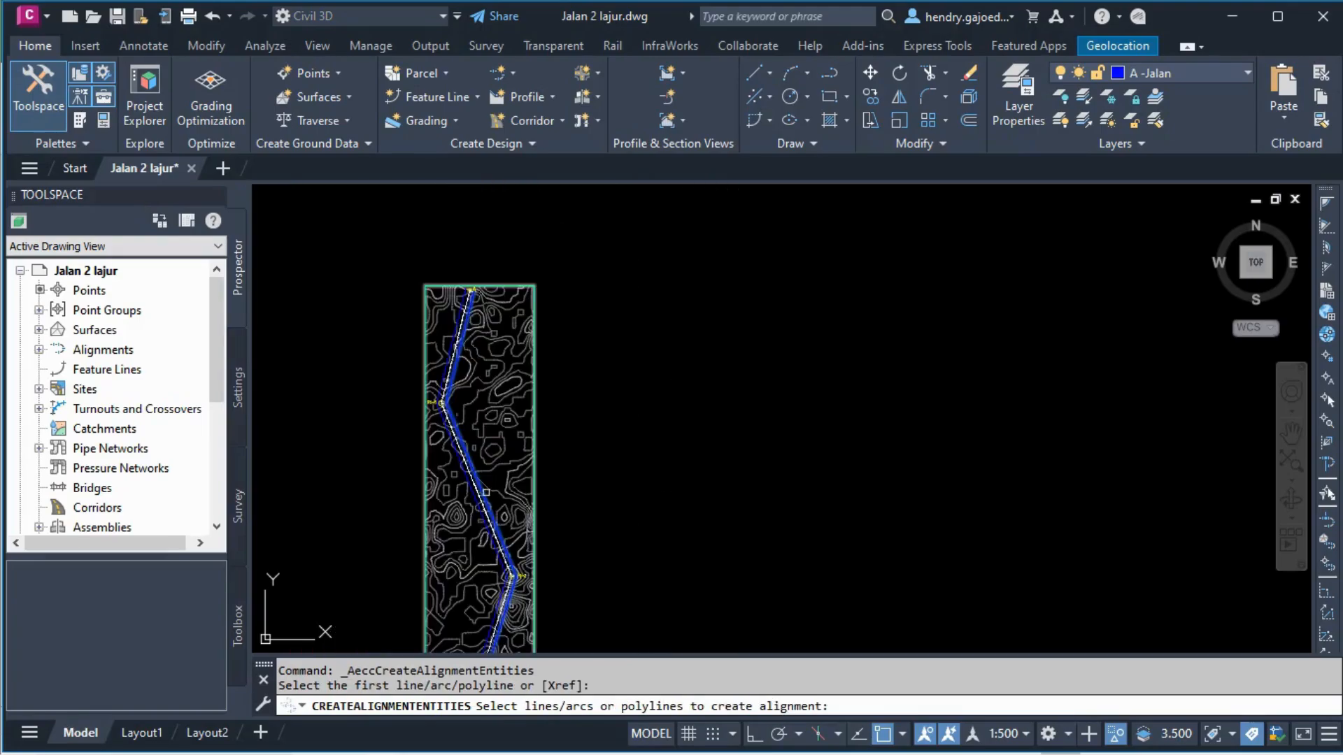
scroll(486, 493, up, 4)
click(499, 491)
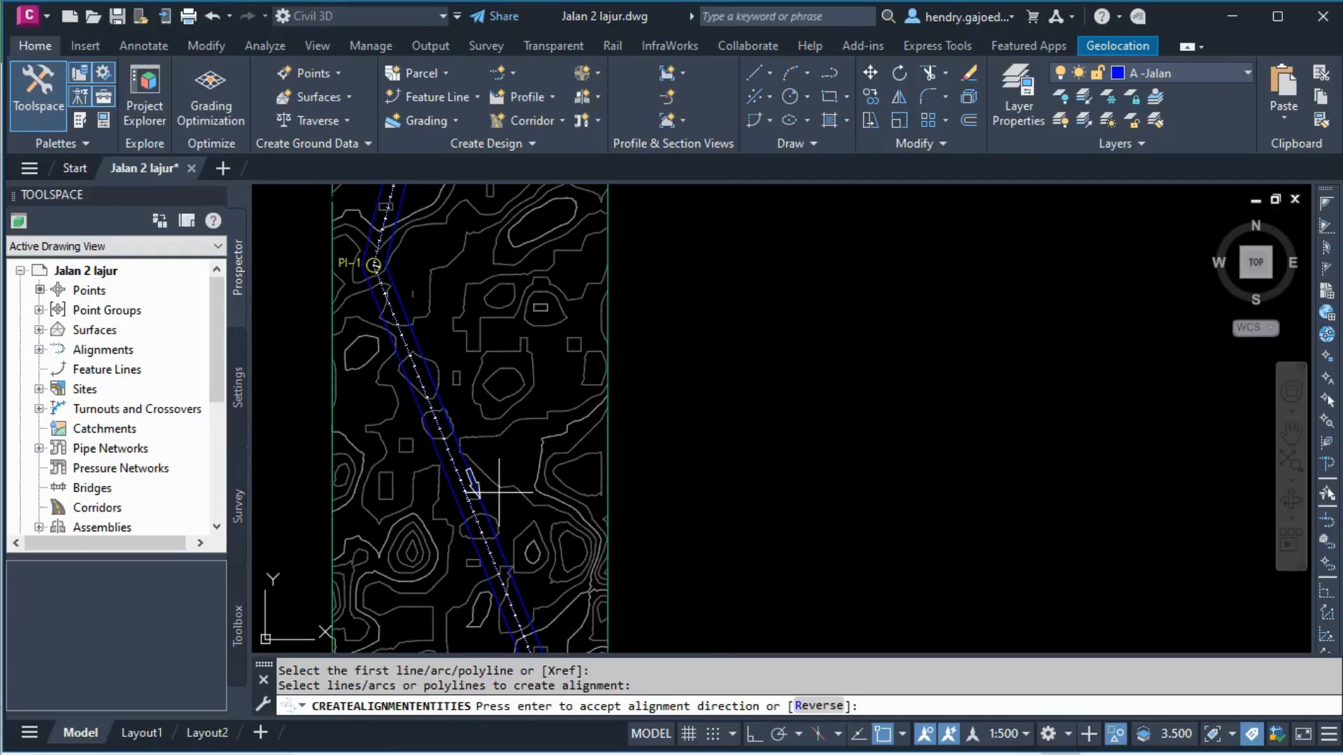
scroll(493, 512, down, 2)
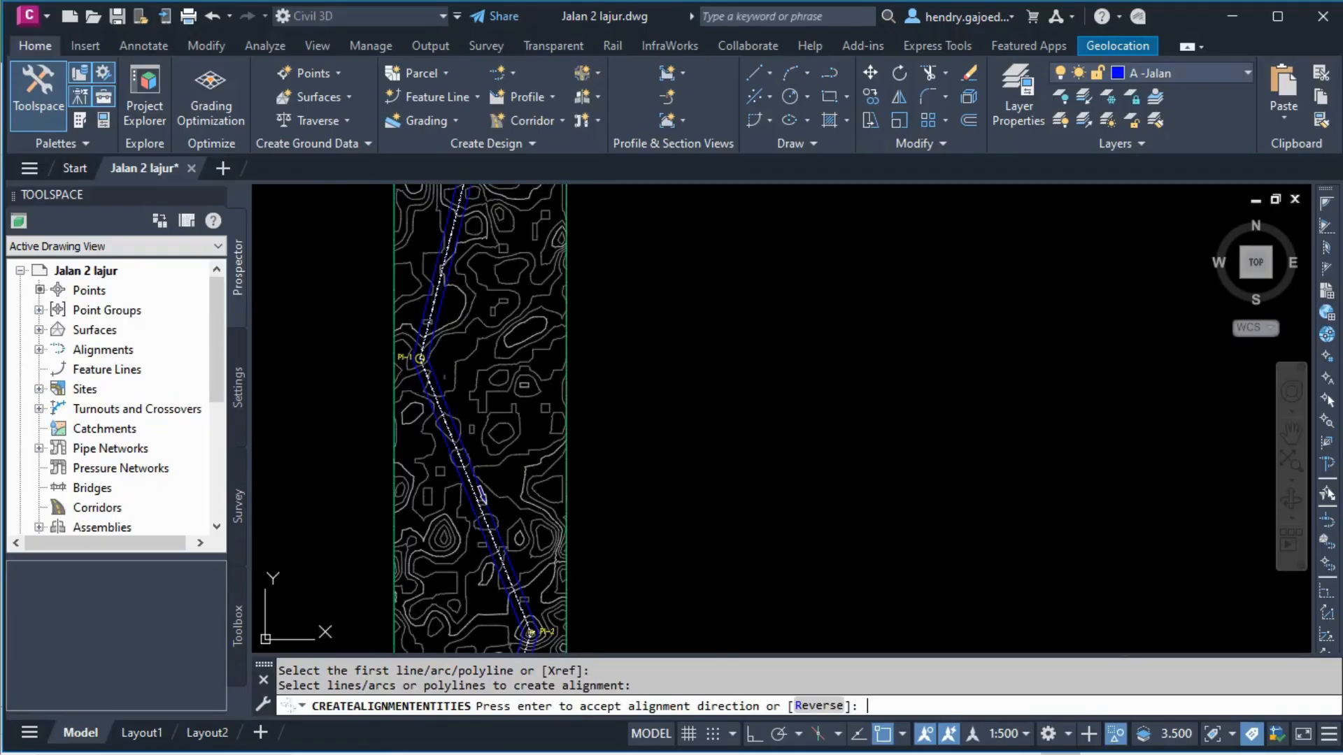
key(Return)
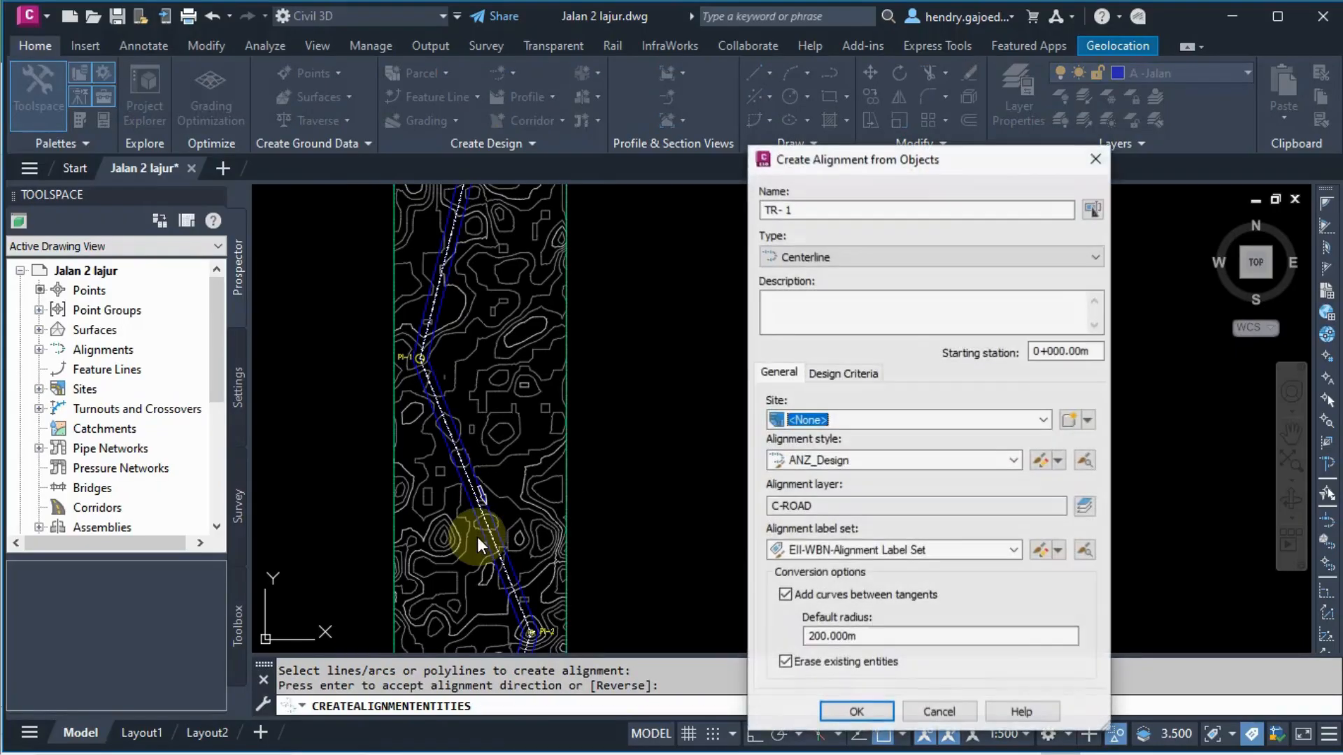
Name the alignment TR- 1L, disable adding curves between tangents, and create it with the ANZ_Design style
click(805, 210)
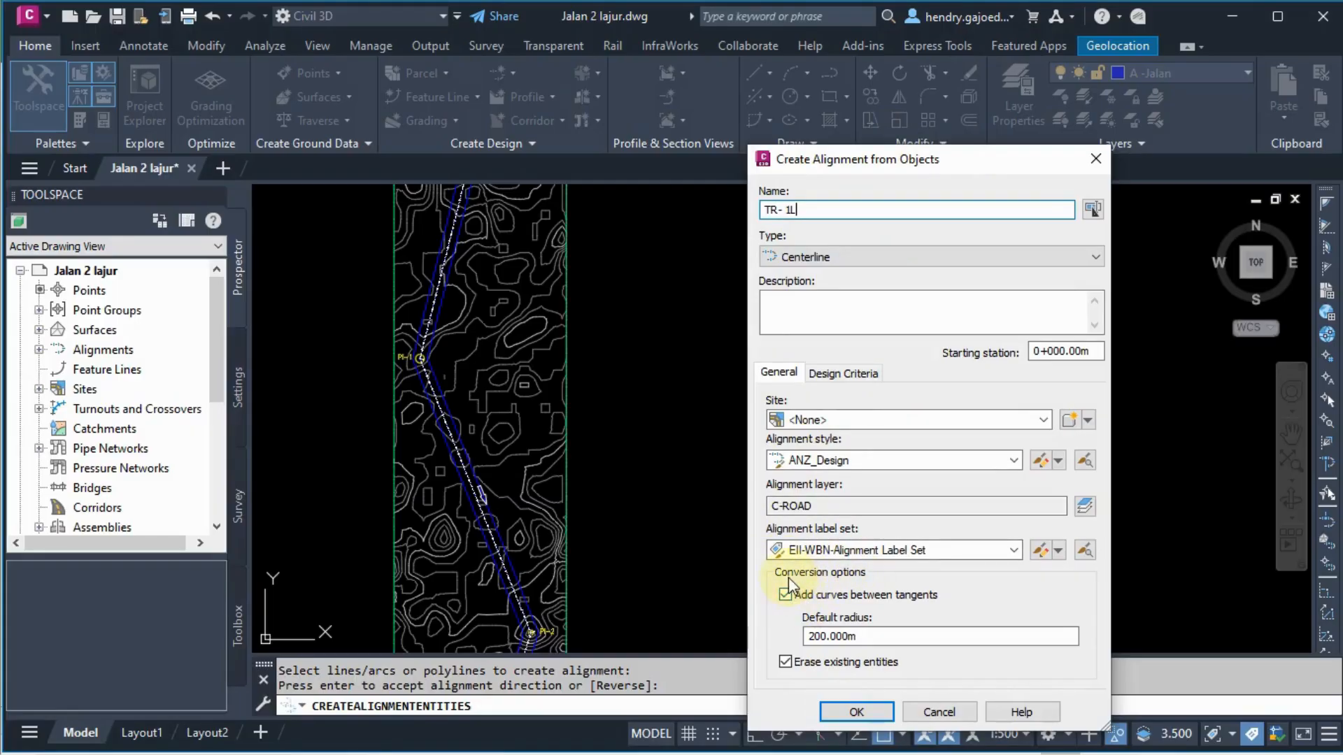
click(786, 595)
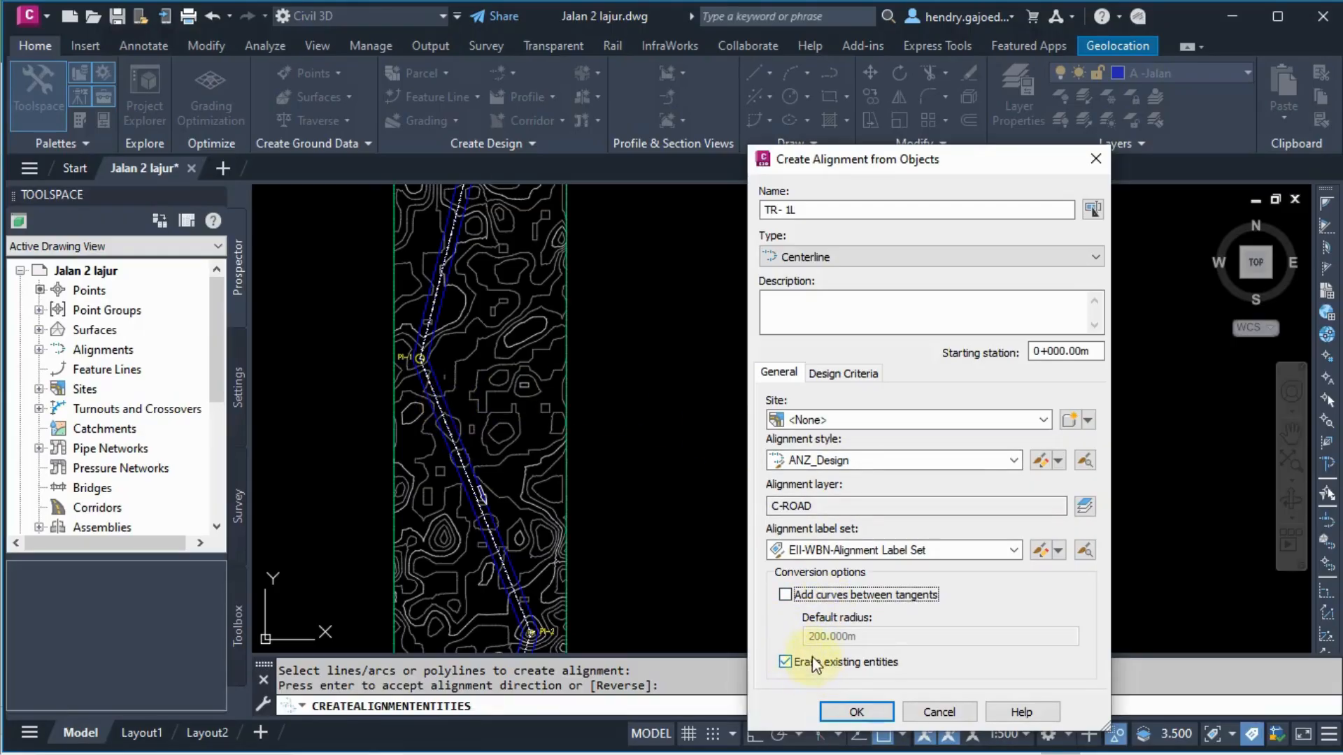
click(844, 373)
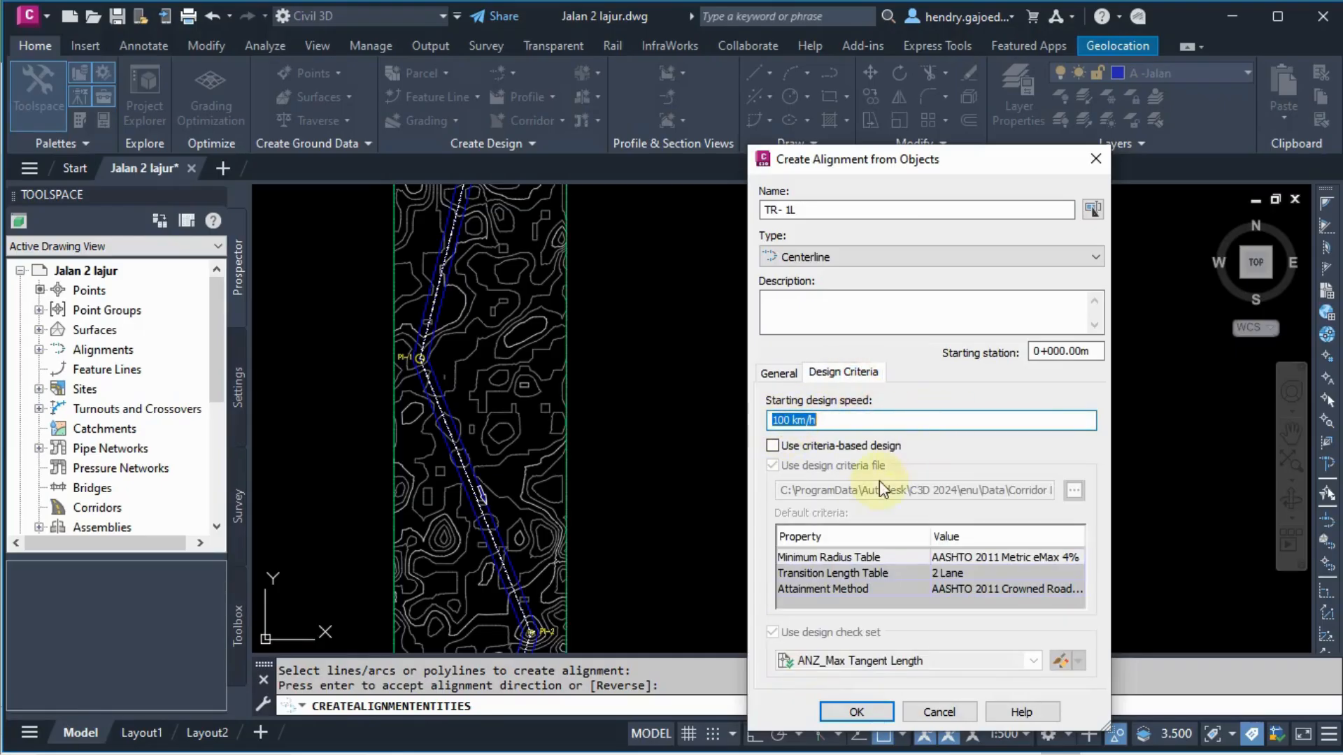
click(778, 373)
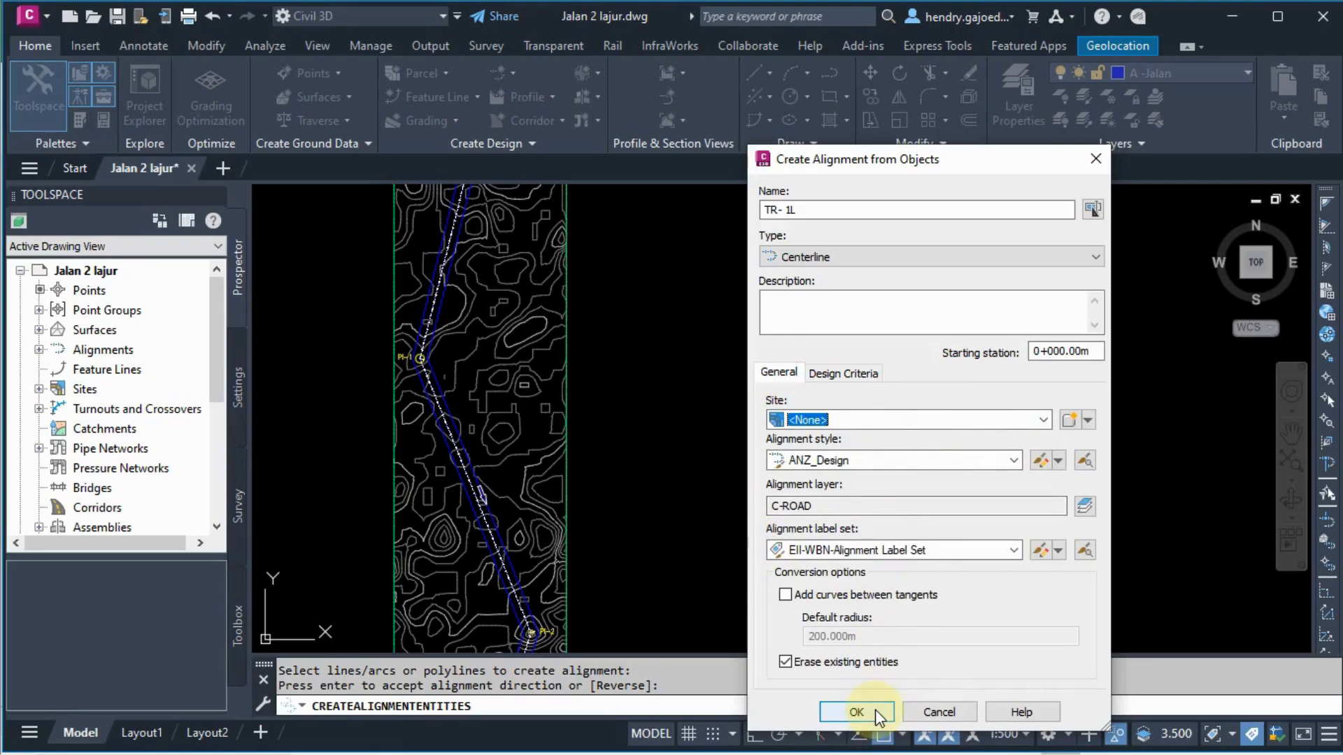
click(856, 711)
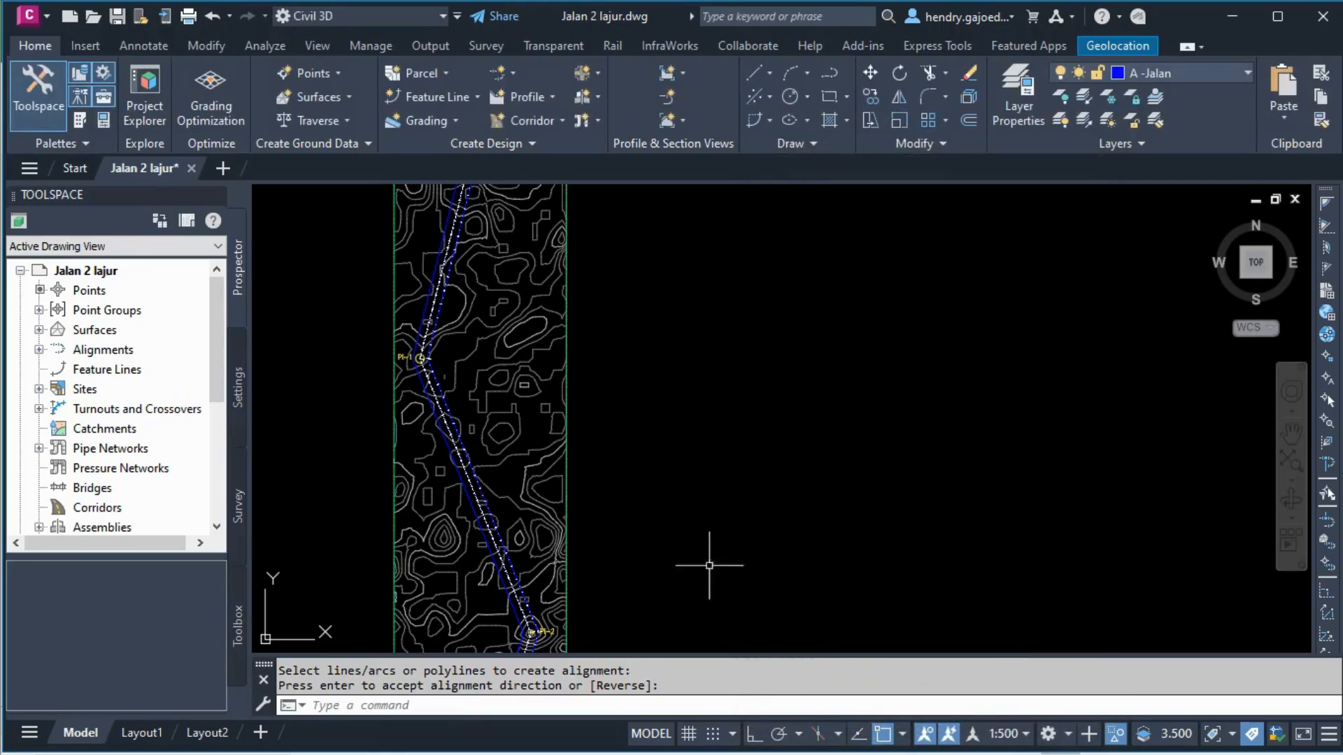
Examine the station labels and ticks along the new TR- 1L alignment near PI-1
scroll(486, 346, up, 6)
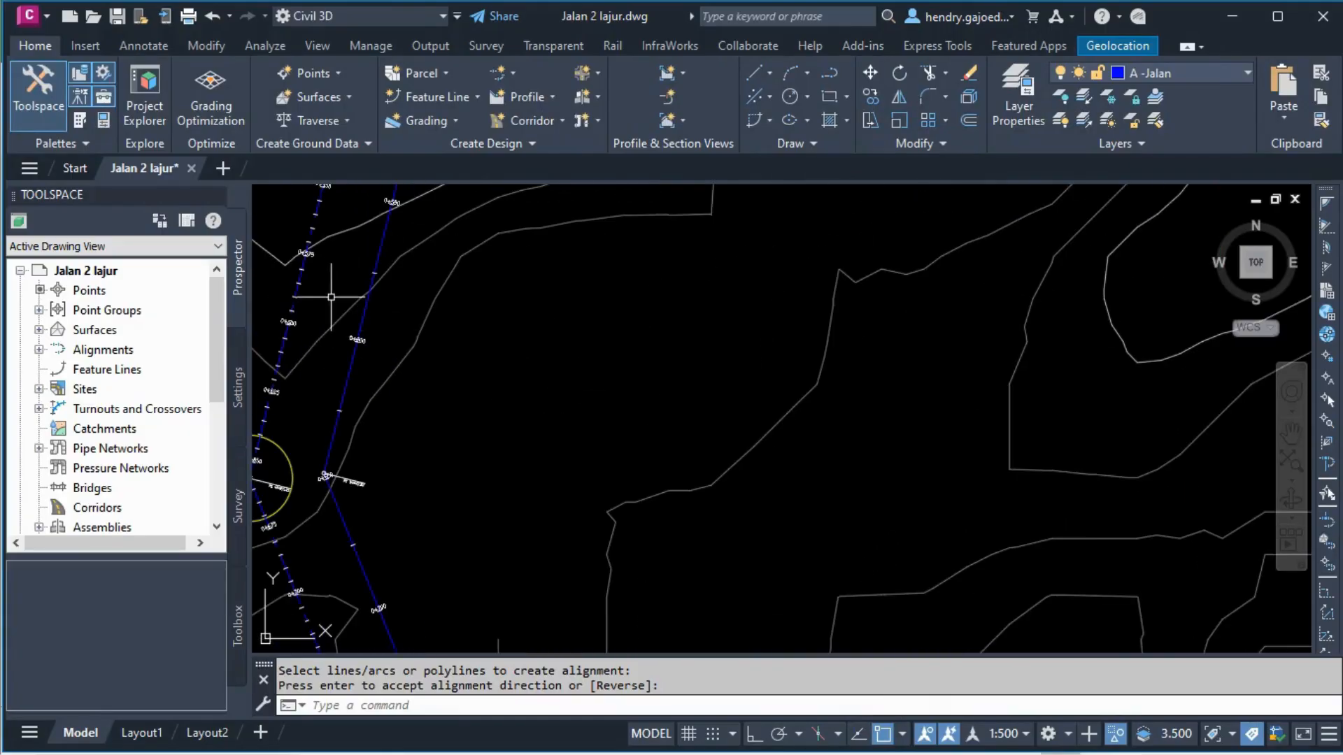
scroll(331, 297, up, 2)
scroll(350, 291, up, 3)
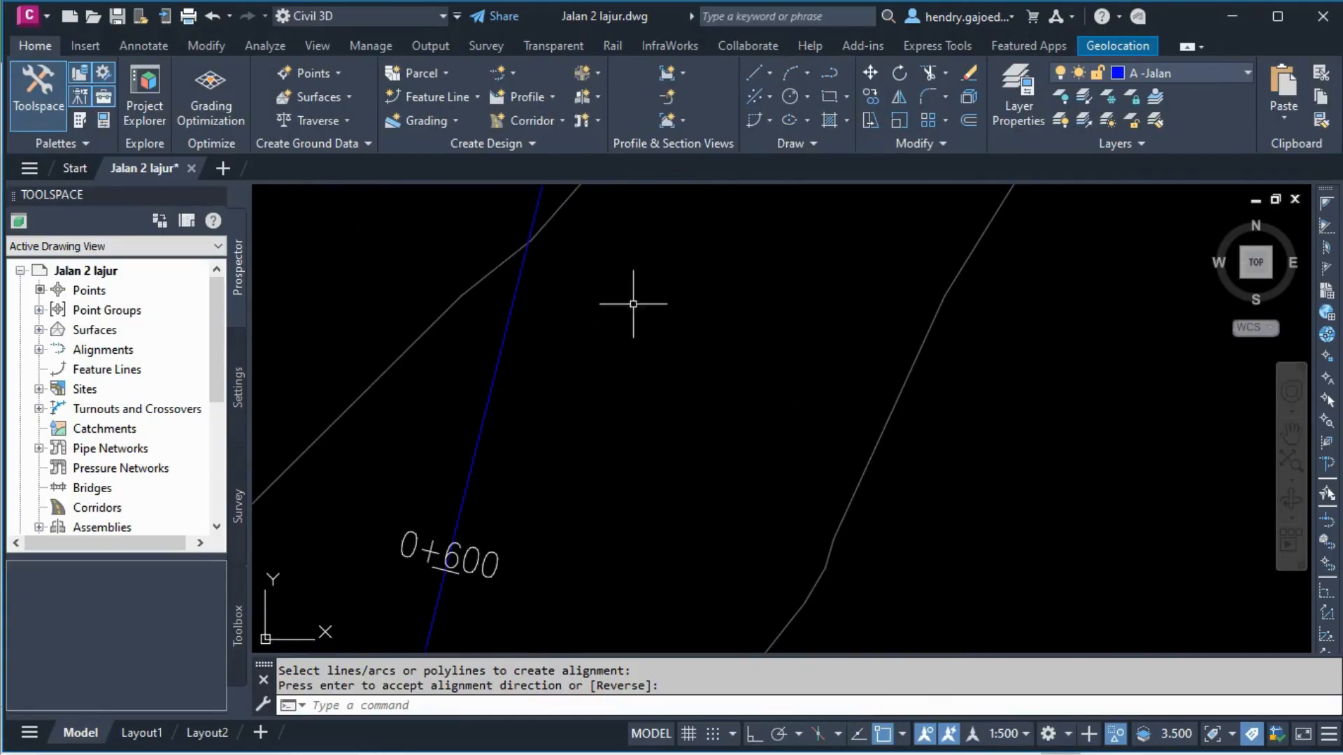
scroll(601, 350, down, 2)
scroll(579, 375, down, 3)
scroll(564, 398, up, 3)
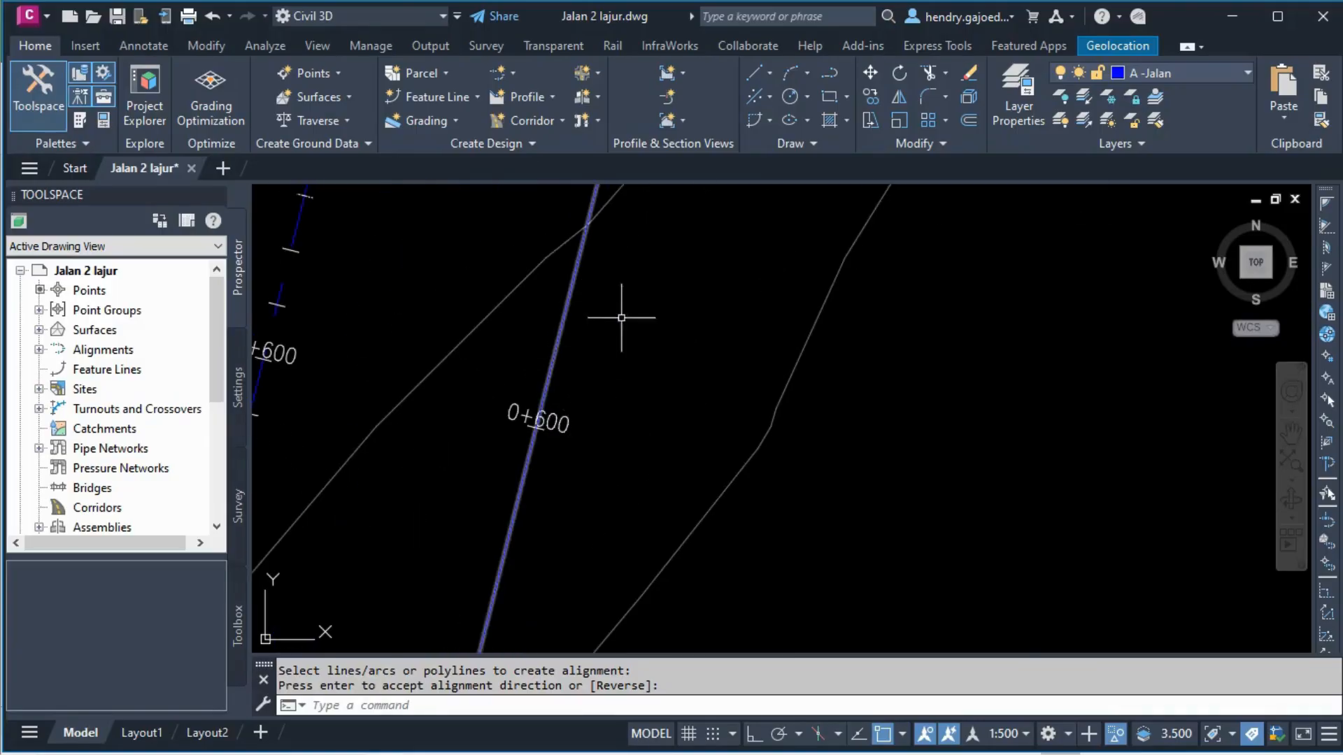
scroll(622, 317, down, 2)
scroll(783, 338, up, 4)
scroll(473, 488, down, 1)
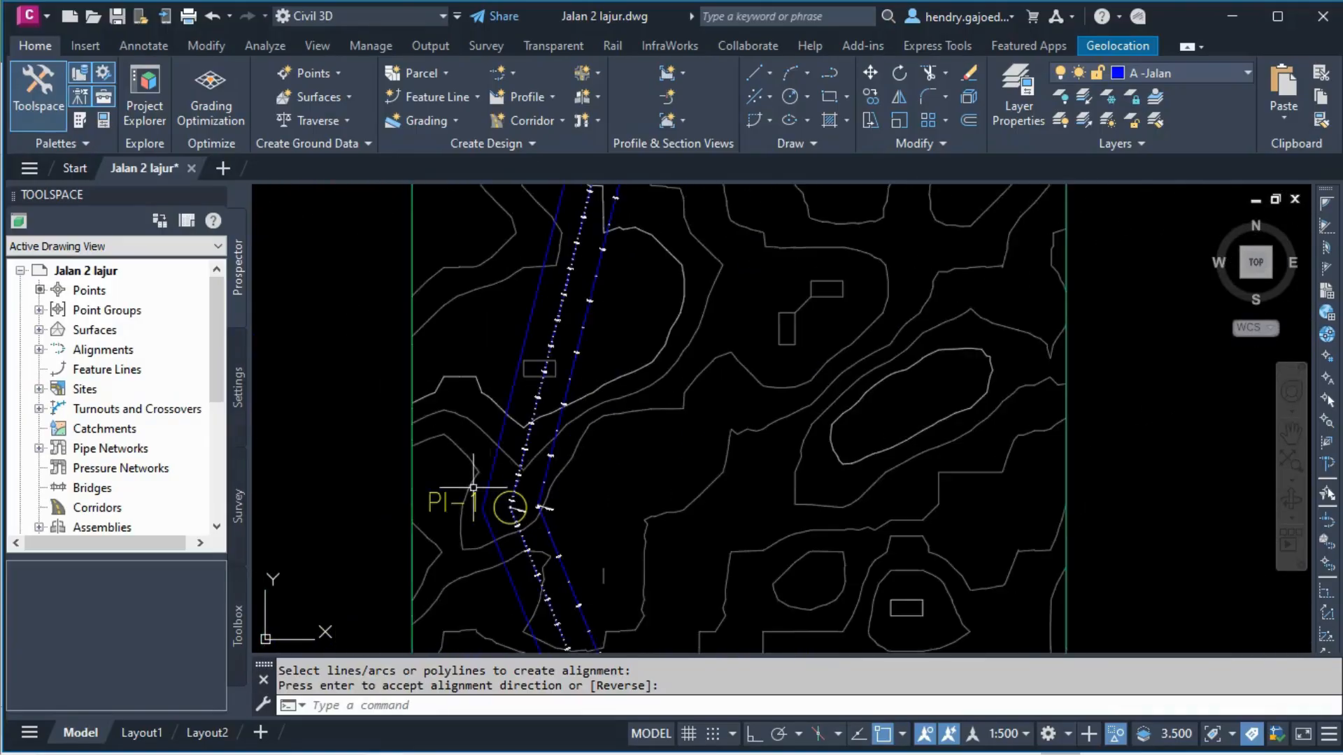
Start creating an alignment from objects using the offset line west of TRASE 1, accepting its default direction
scroll(549, 369, down, 3)
scroll(630, 275, up, 2)
scroll(637, 210, up, 2)
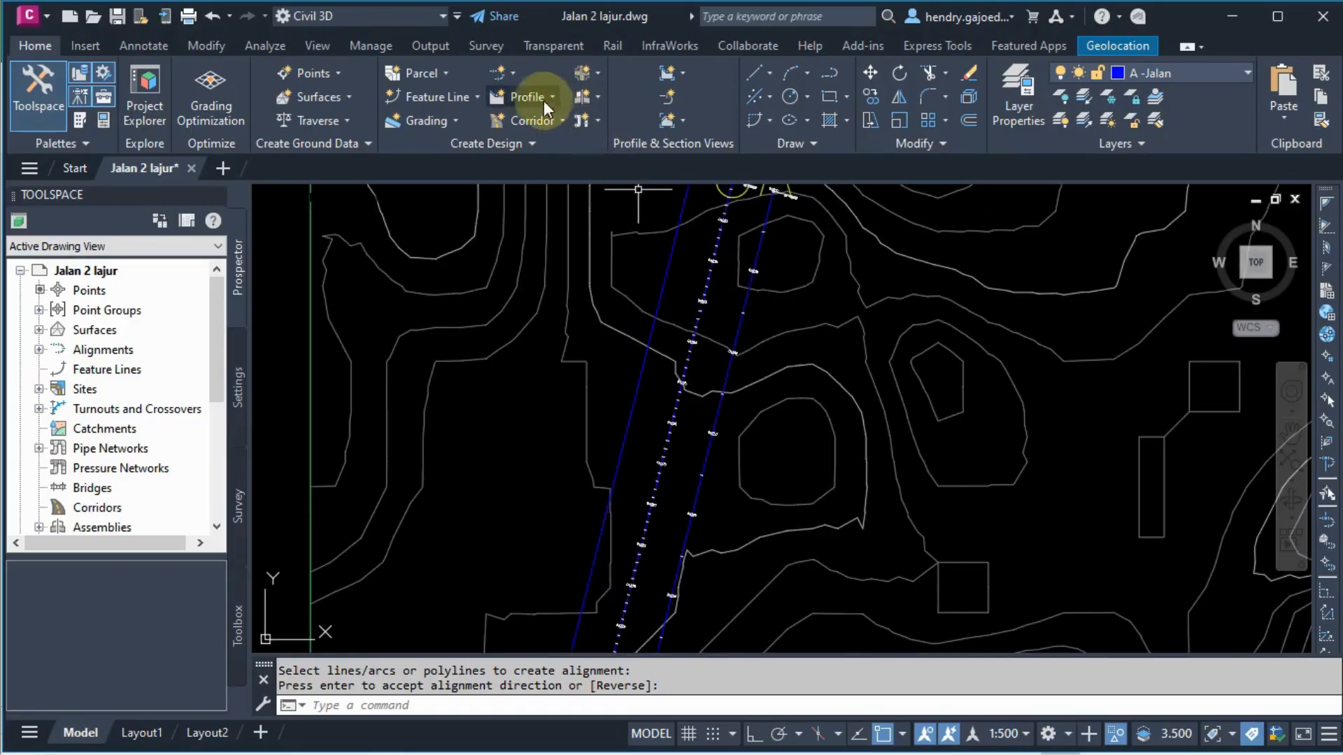
click(502, 72)
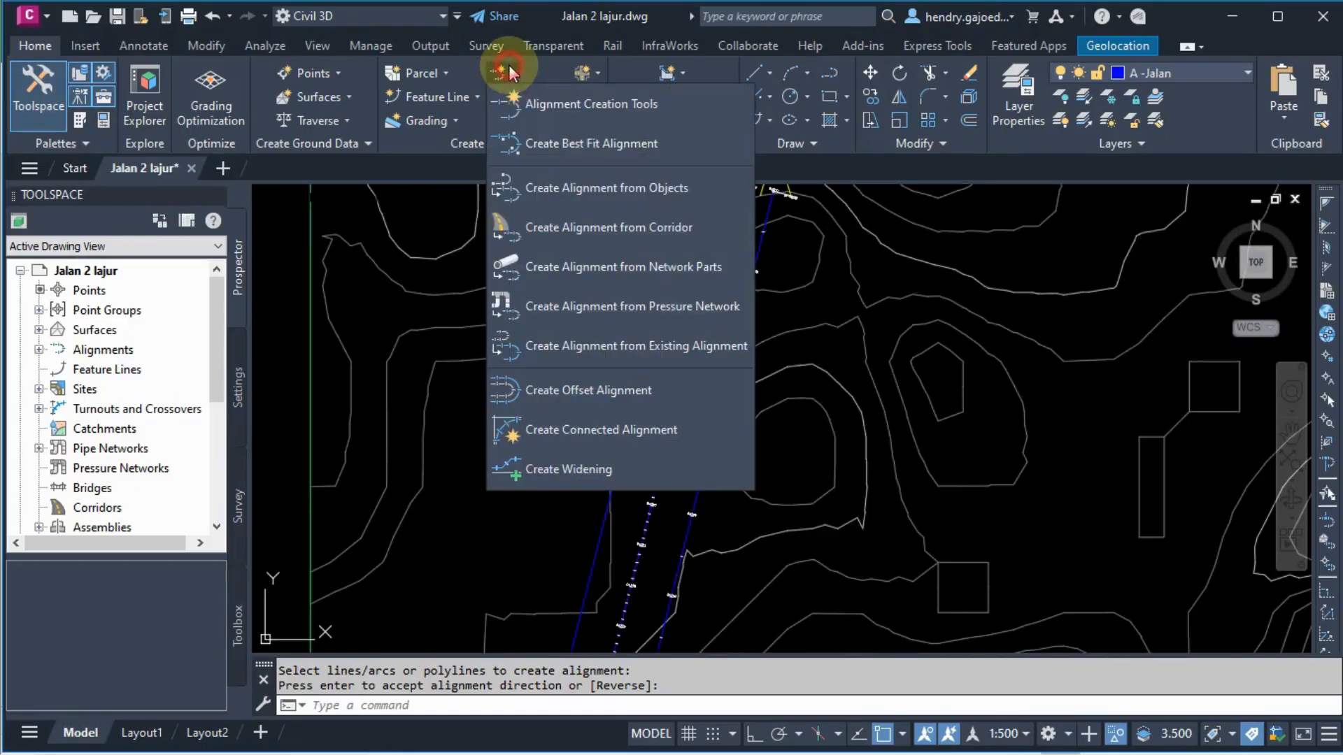
click(641, 196)
click(671, 250)
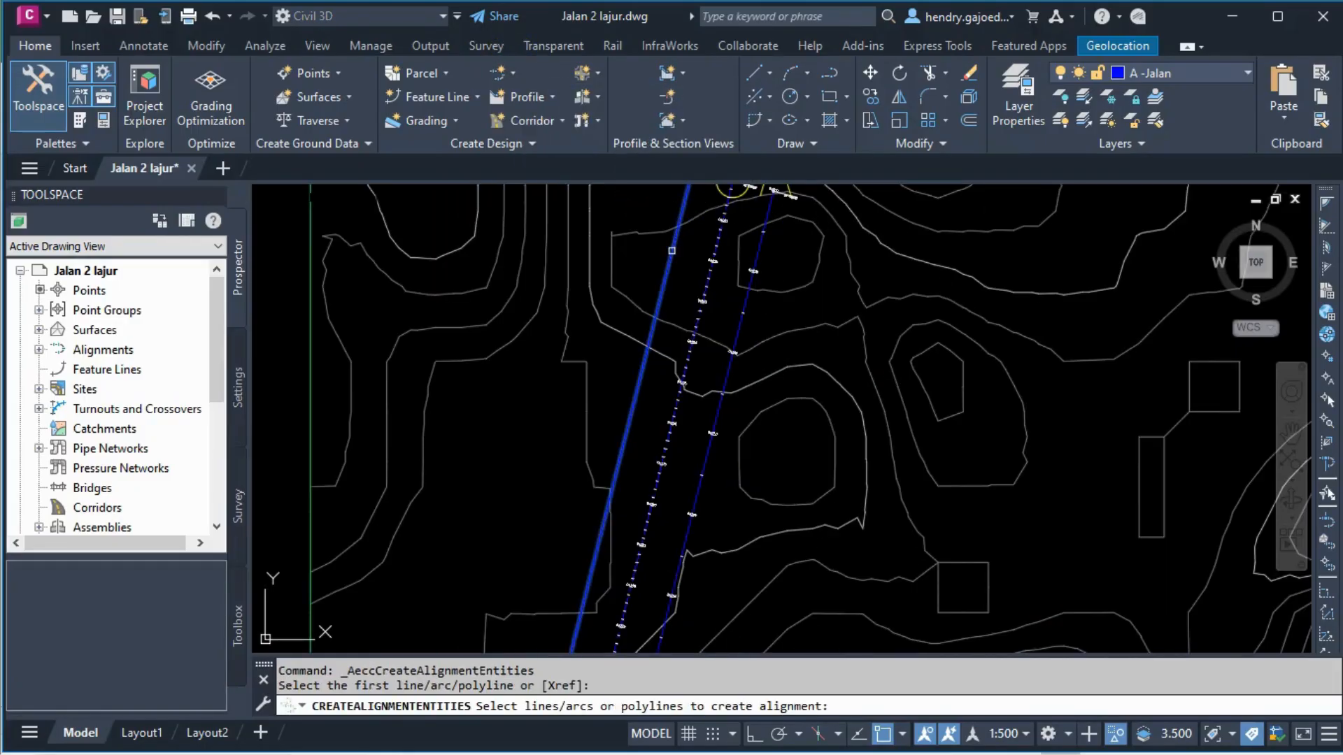
scroll(671, 251, down, 5)
scroll(555, 435, up, 2)
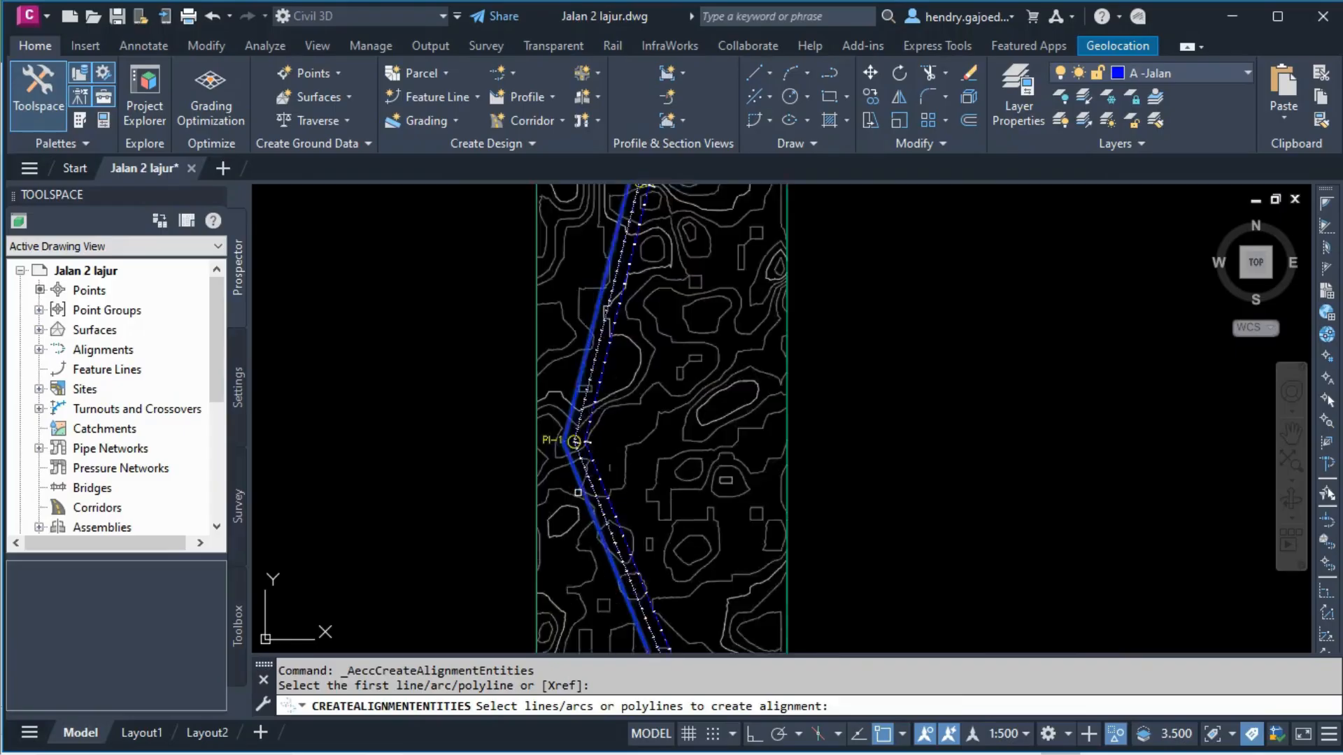
scroll(549, 365, down, 2)
key(Return)
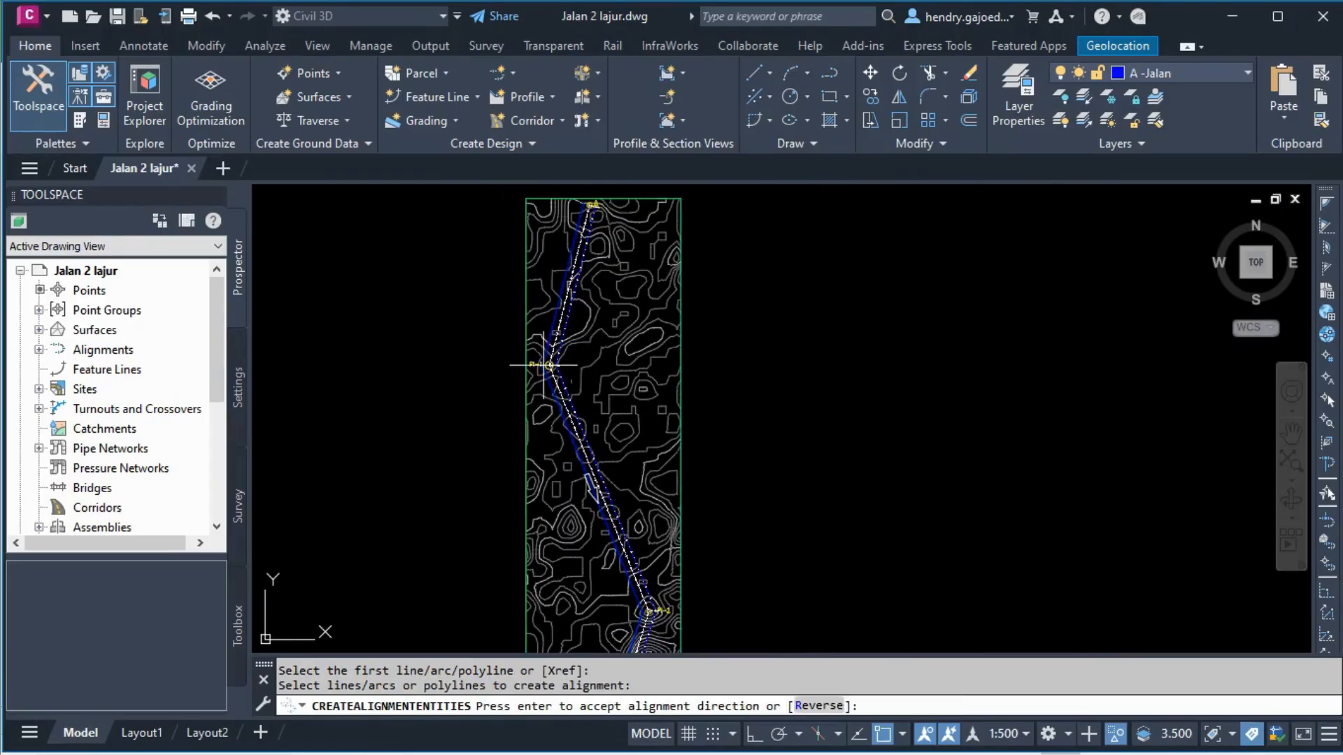
scroll(588, 447, down, 2)
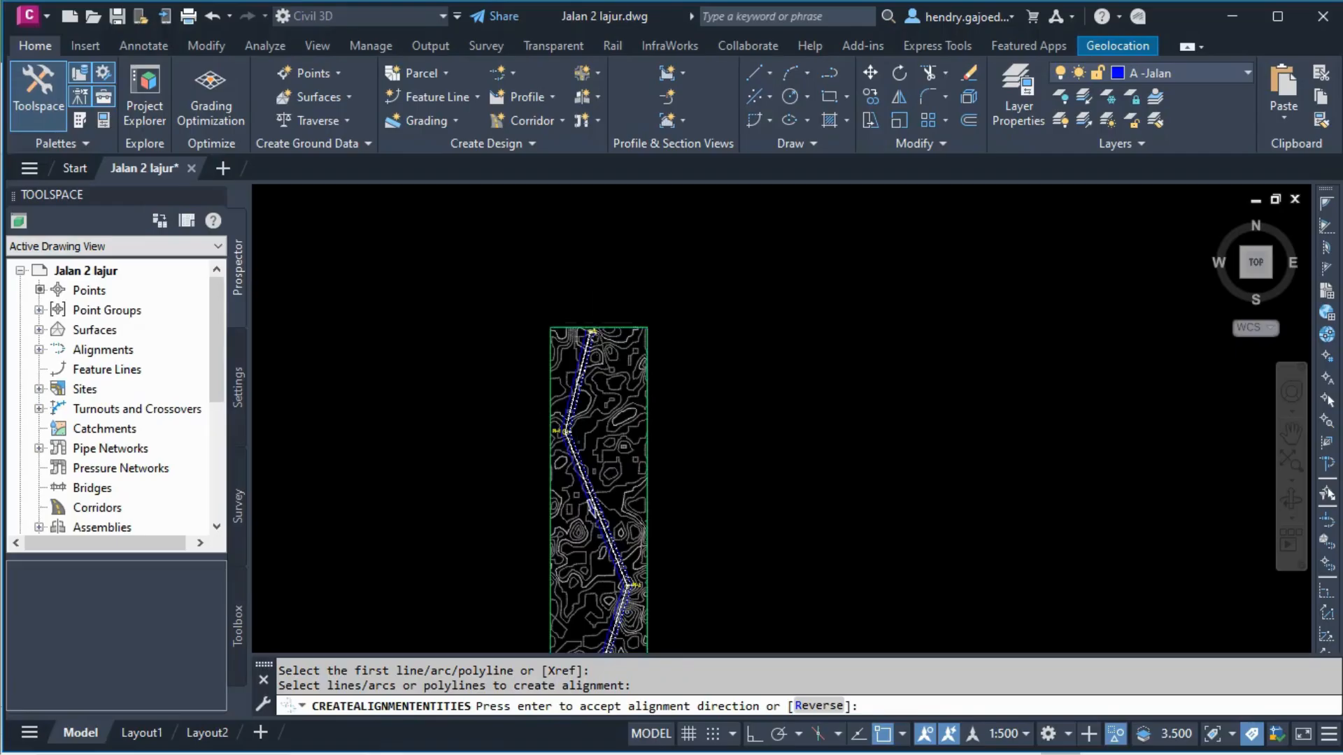
scroll(565, 376, up, 5)
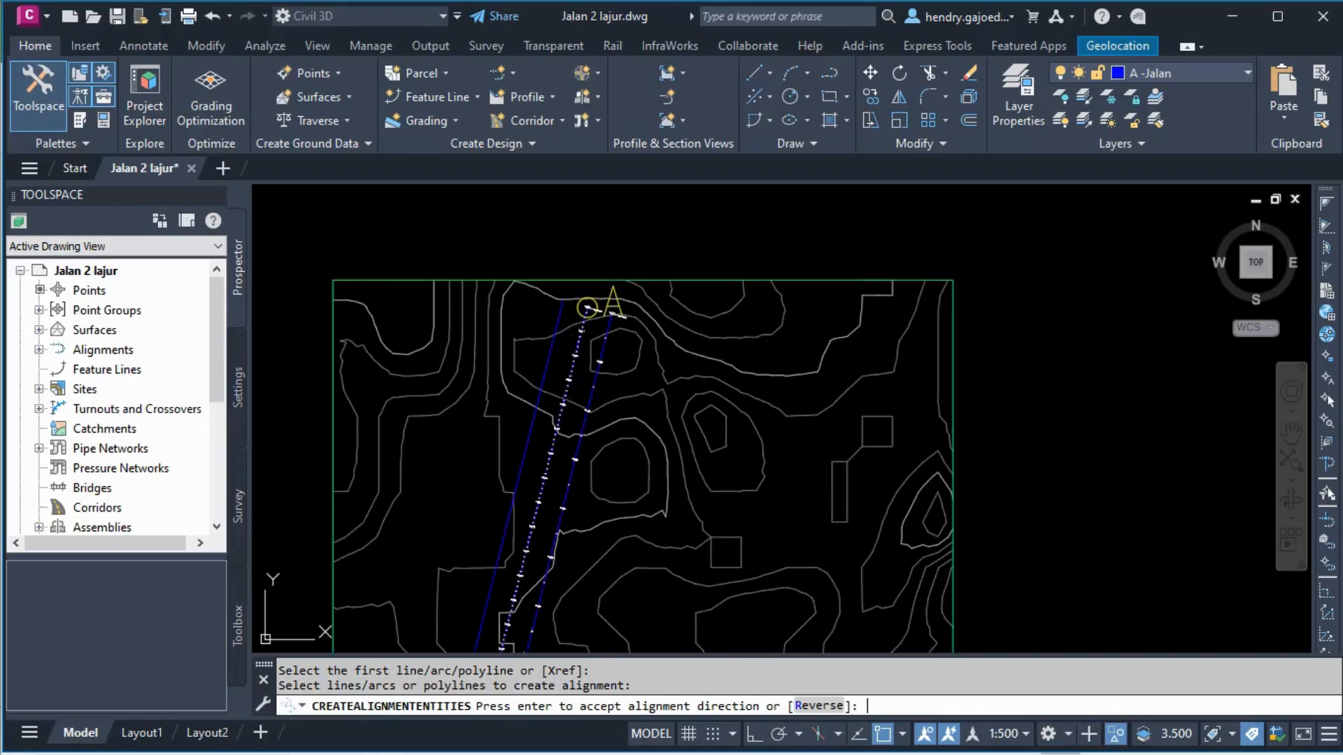
key(Return)
Name the second alignment TR- 1R, disable adding curves between tangents, and create it
click(800, 212)
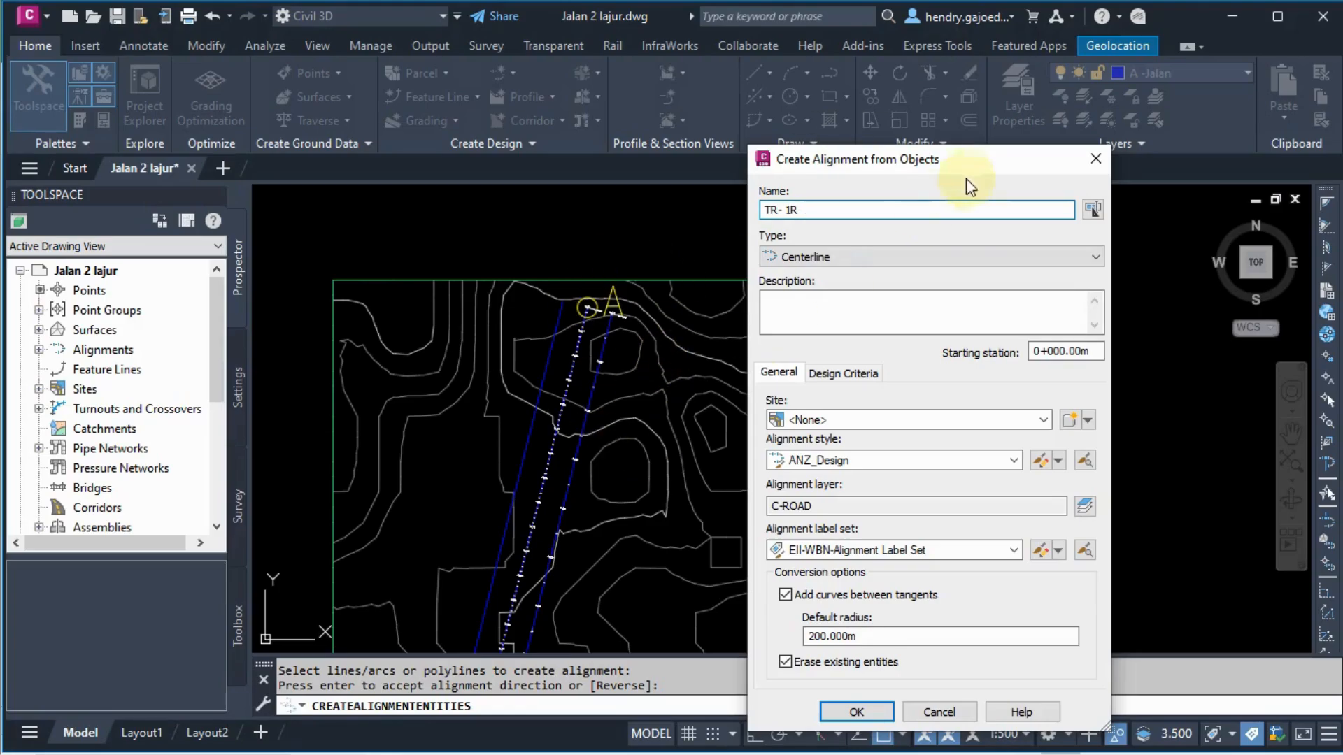
click(842, 596)
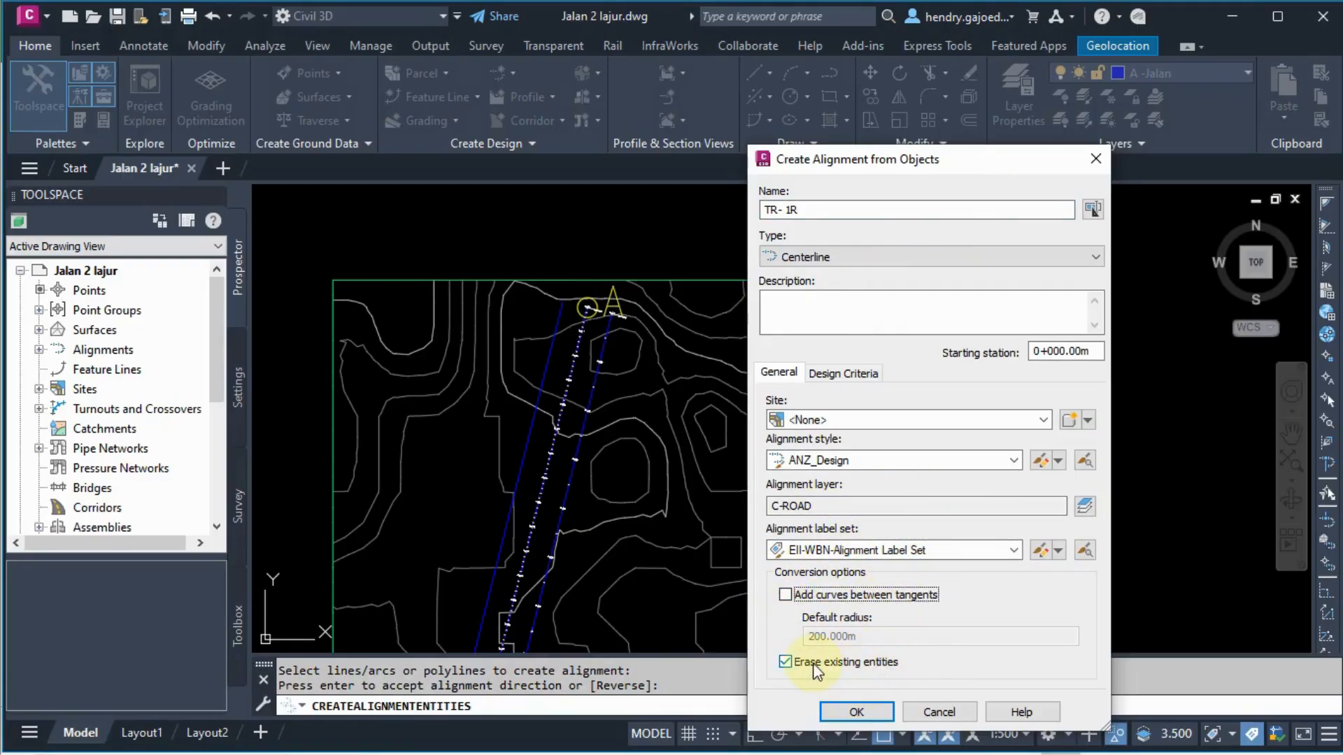
click(857, 711)
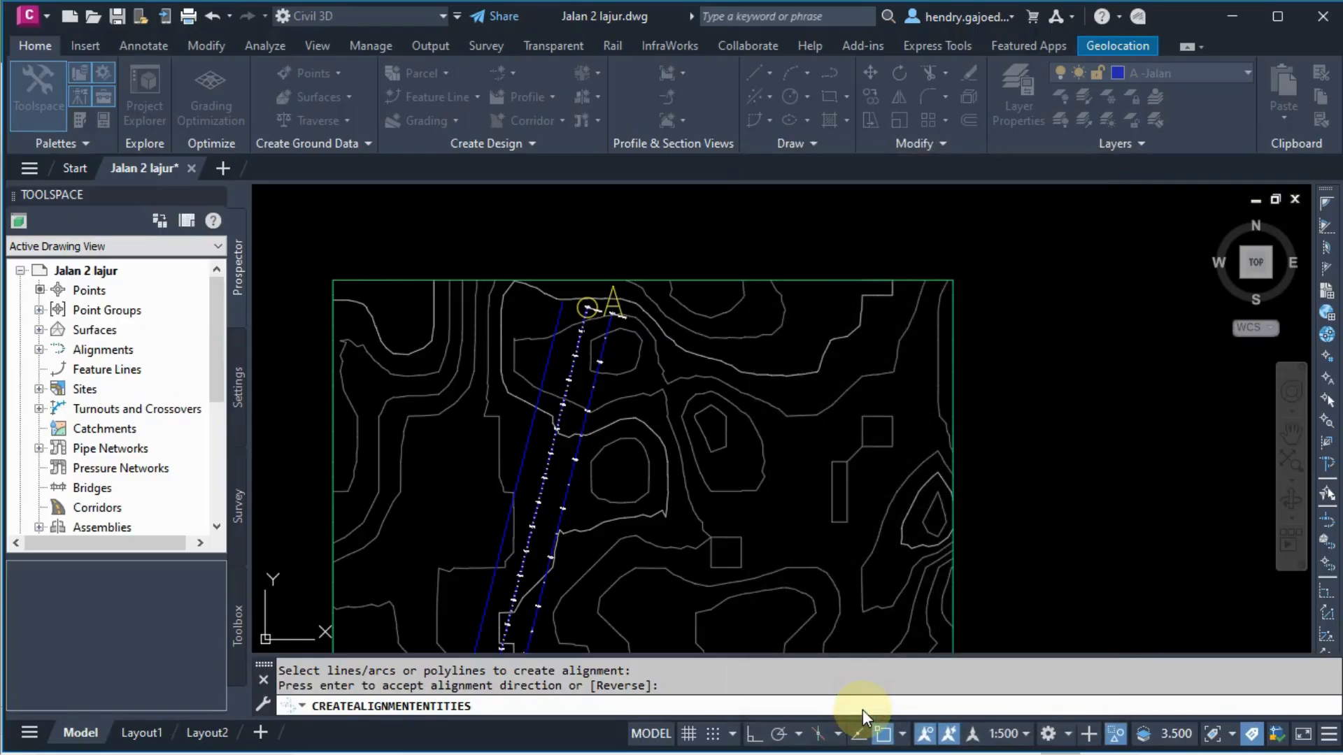
Examine the station labels of TRASE 1 and the two side alignments around PI-1
scroll(480, 398, down, 8)
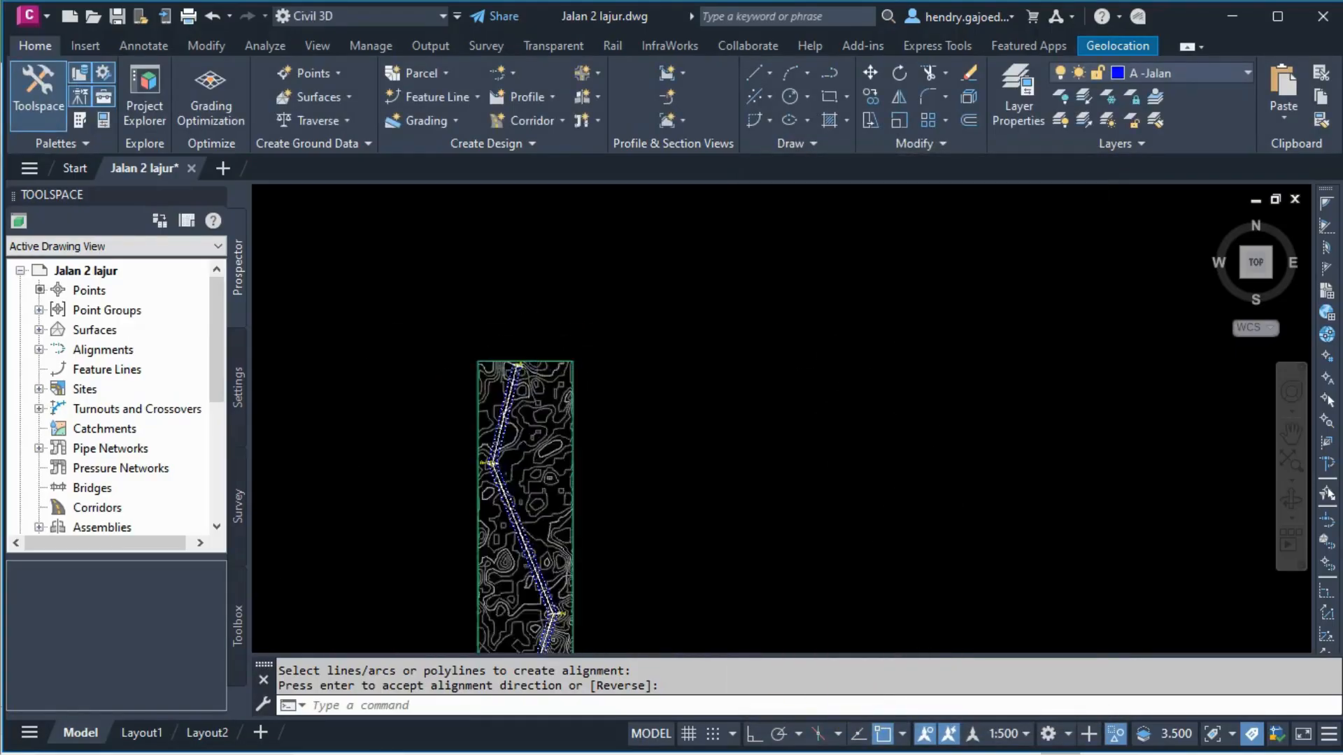
scroll(542, 369, up, 6)
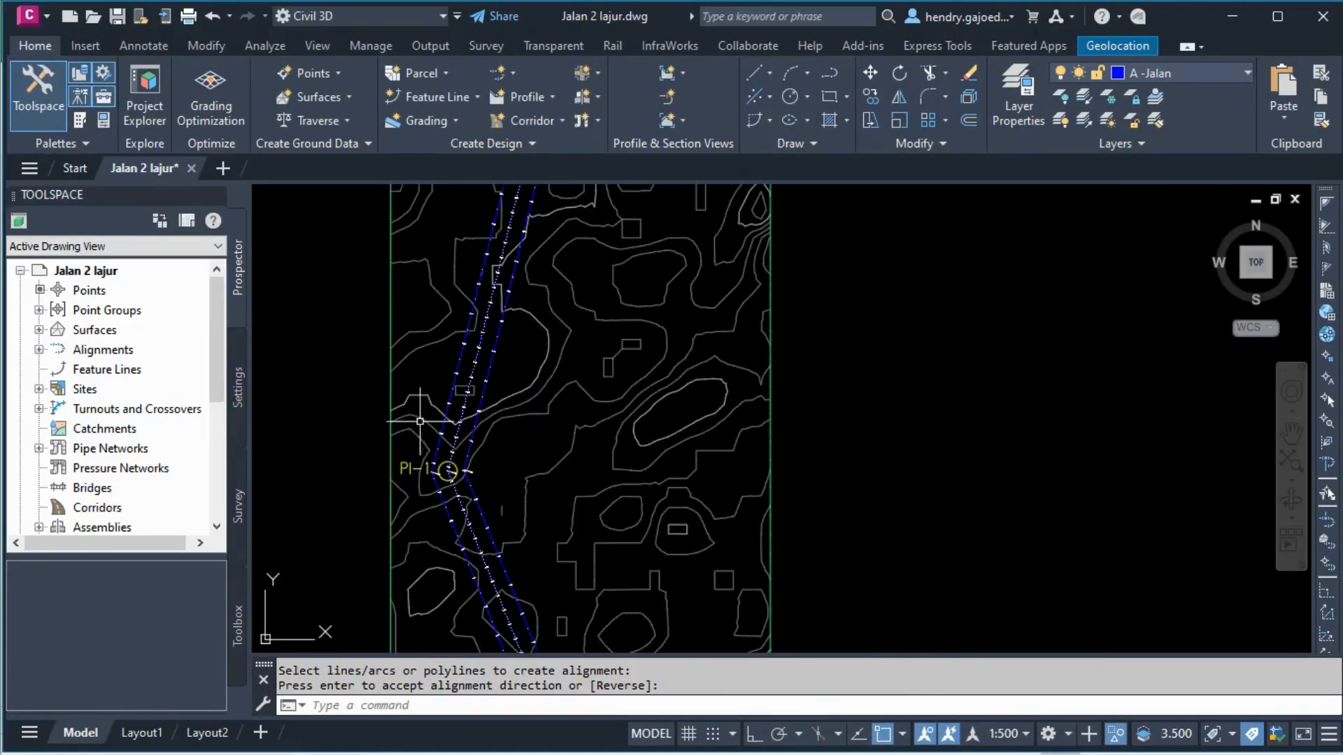
scroll(432, 411, down, 4)
scroll(432, 410, up, 6)
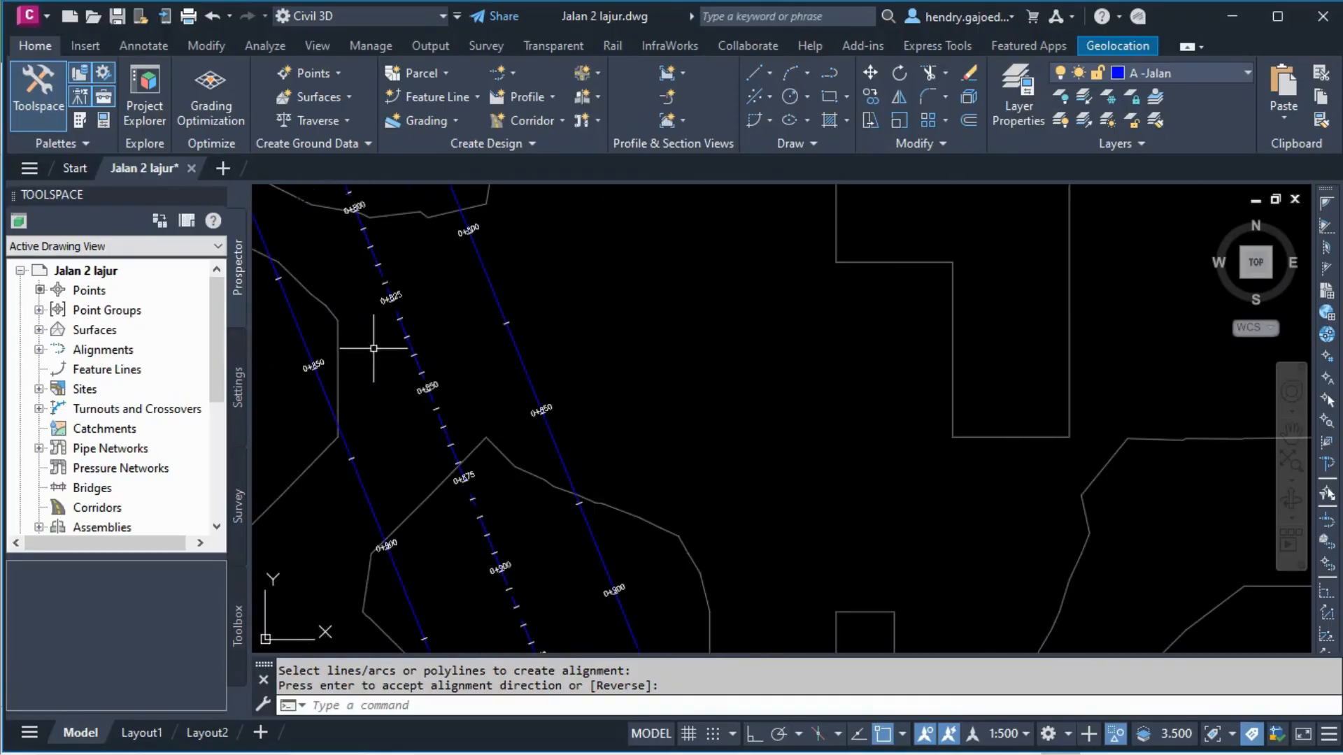
scroll(516, 255, down, 6)
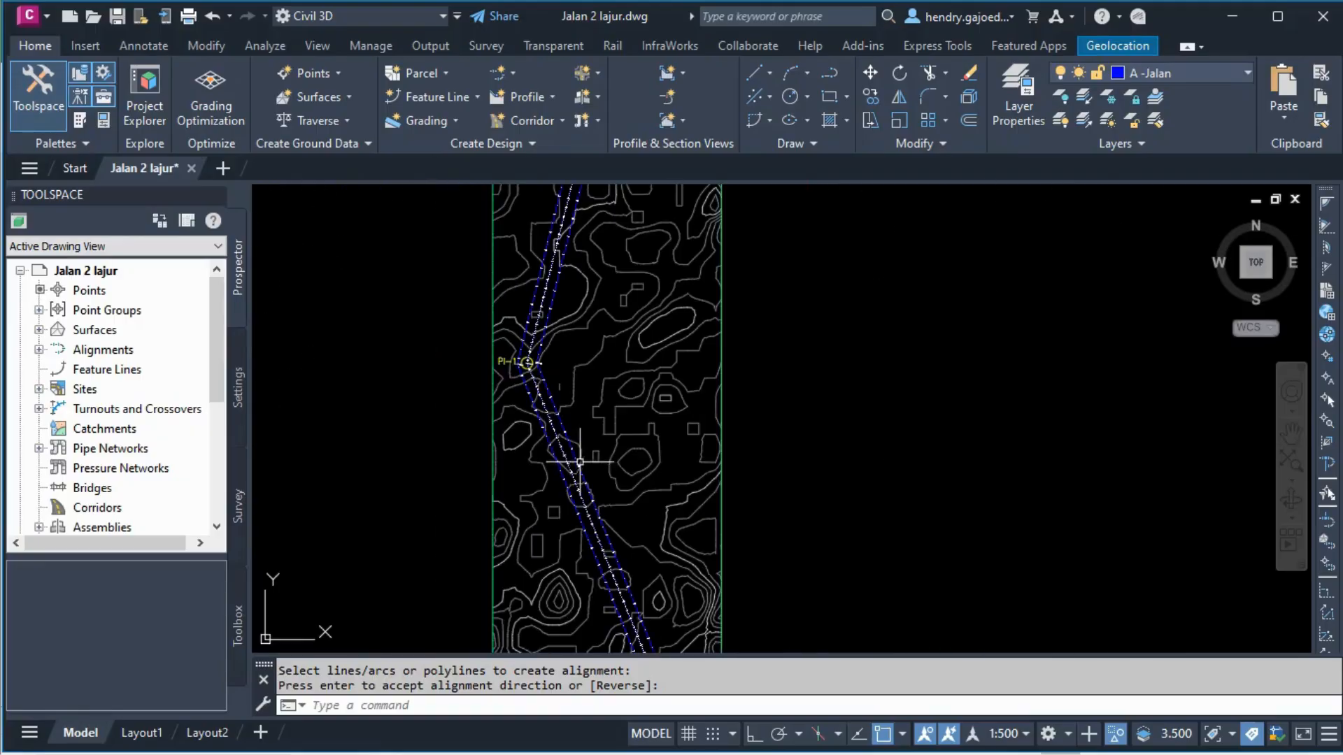
scroll(598, 447, up, 2)
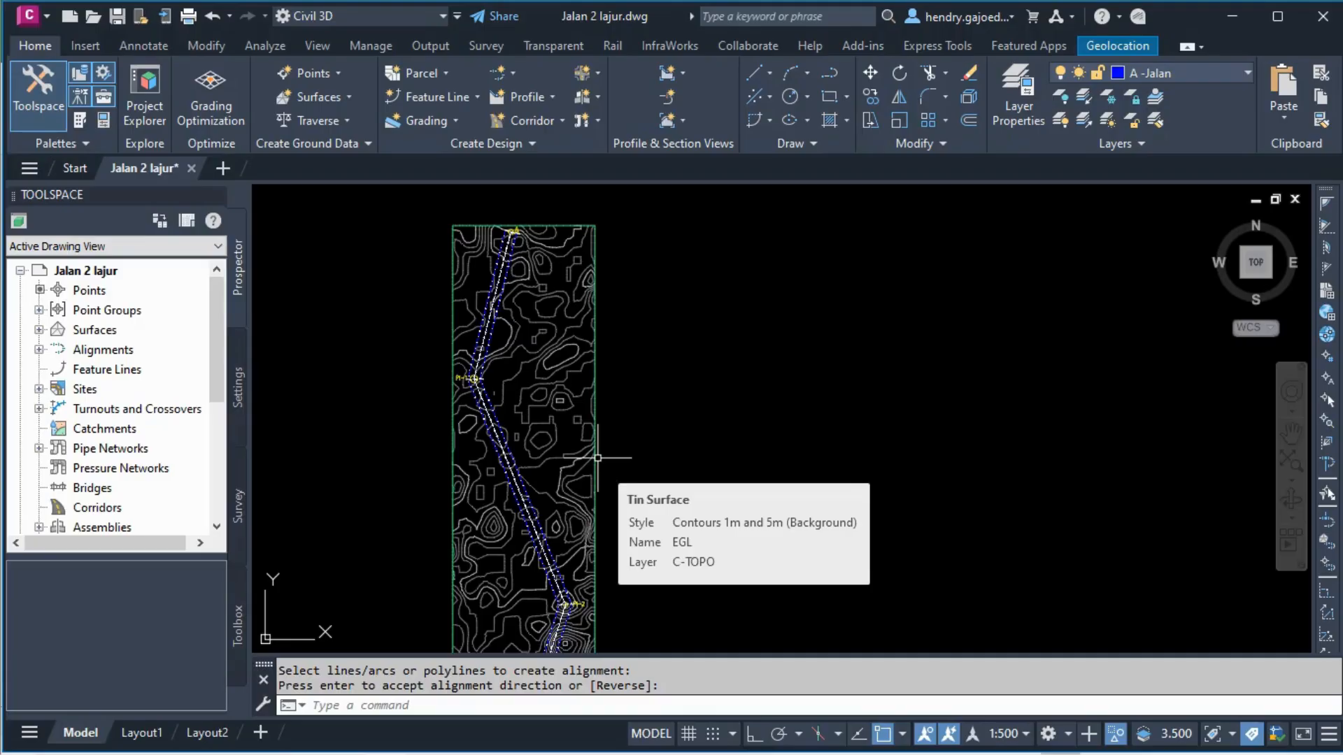
scroll(500, 322, up, 6)
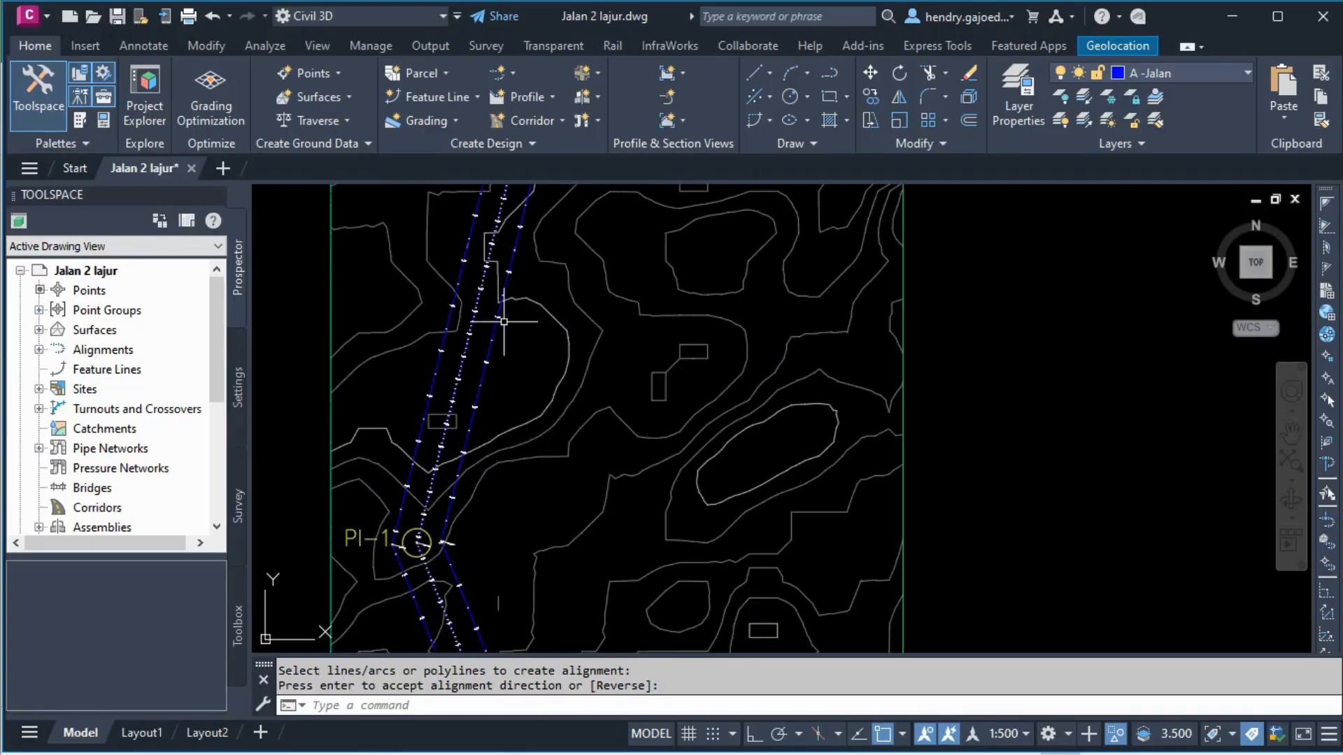
scroll(503, 321, up, 2)
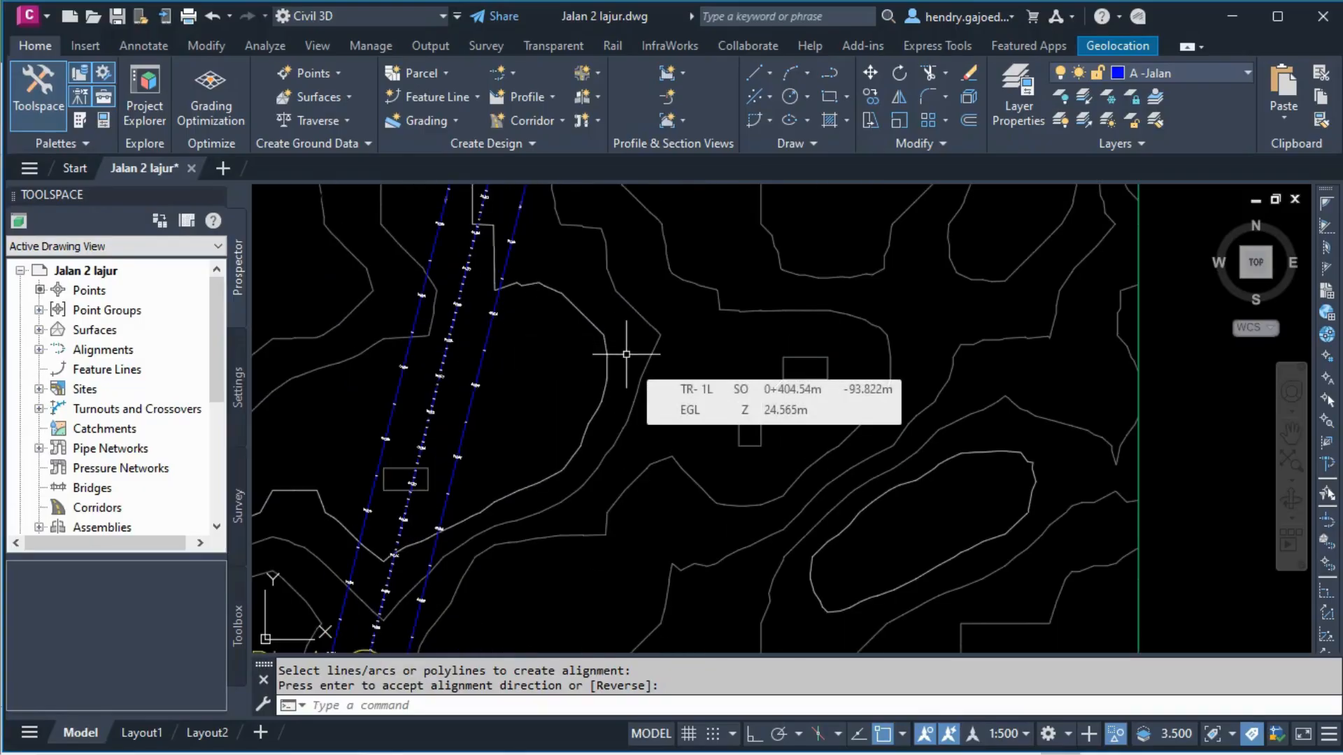
key(F10)
key(F10)
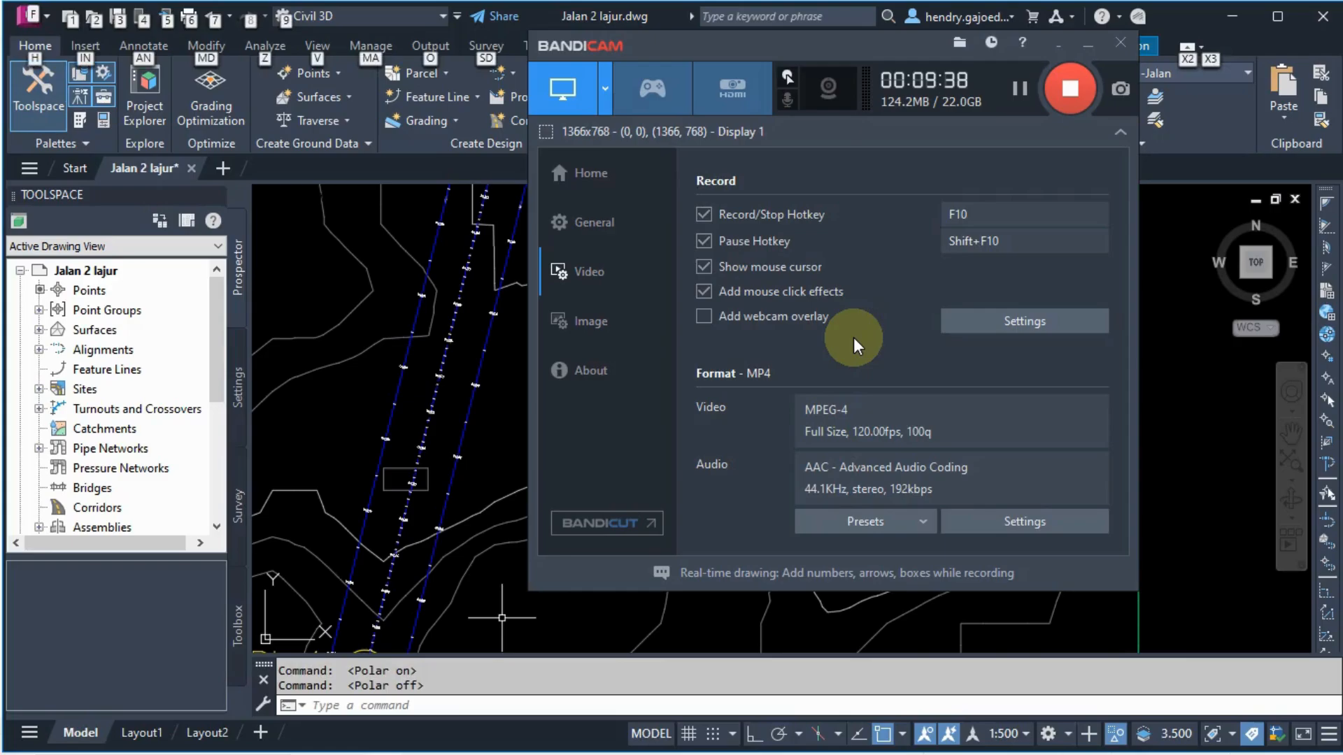
click(1087, 44)
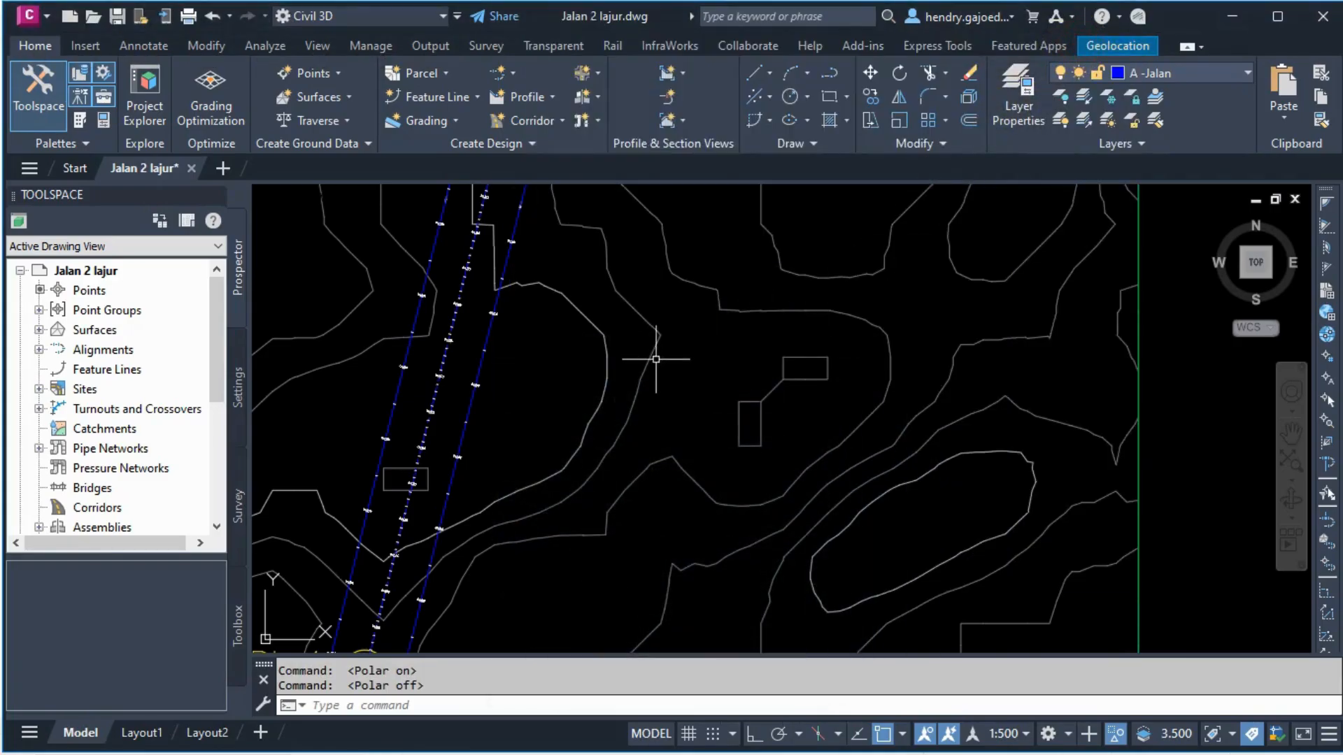
Start a surface profile for alignment TR- 1L and add the EGL surface to its profile list over the full station range
scroll(656, 359, down, 3)
scroll(657, 328, down, 3)
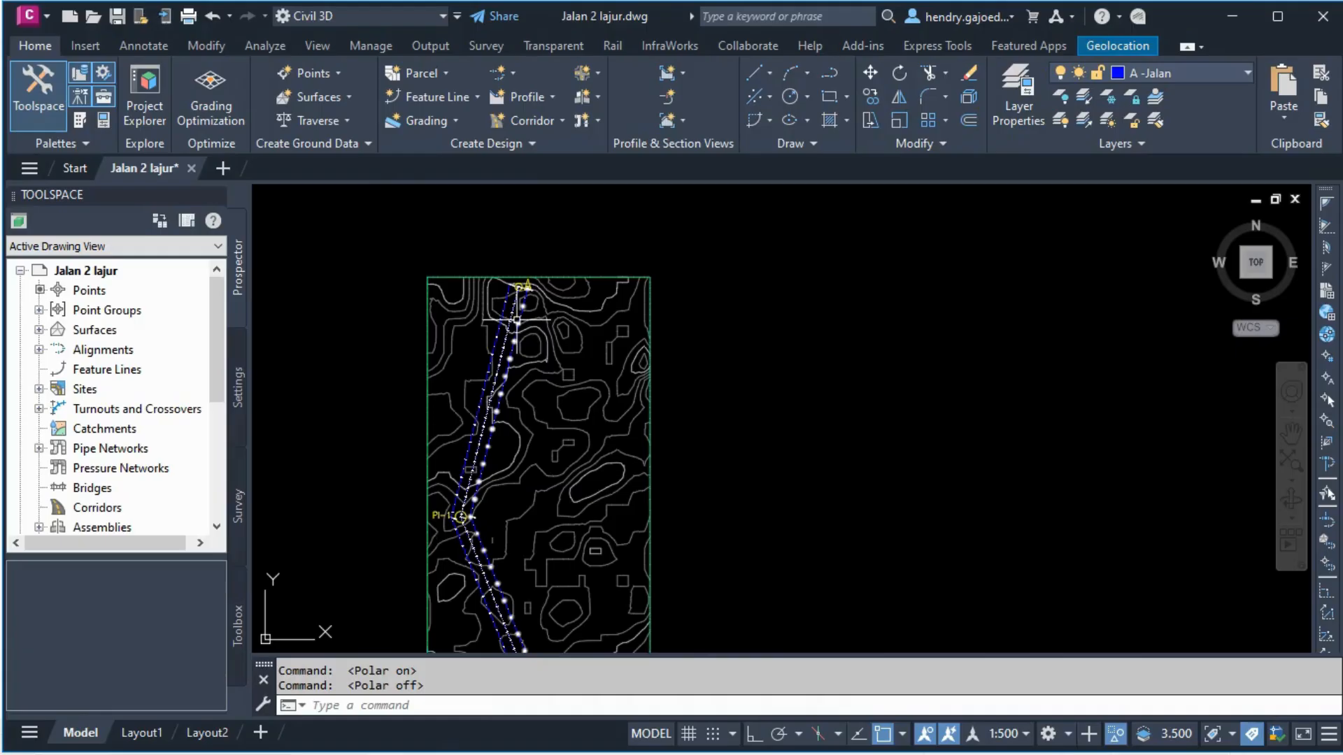
scroll(516, 390, up, 4)
scroll(483, 389, down, 2)
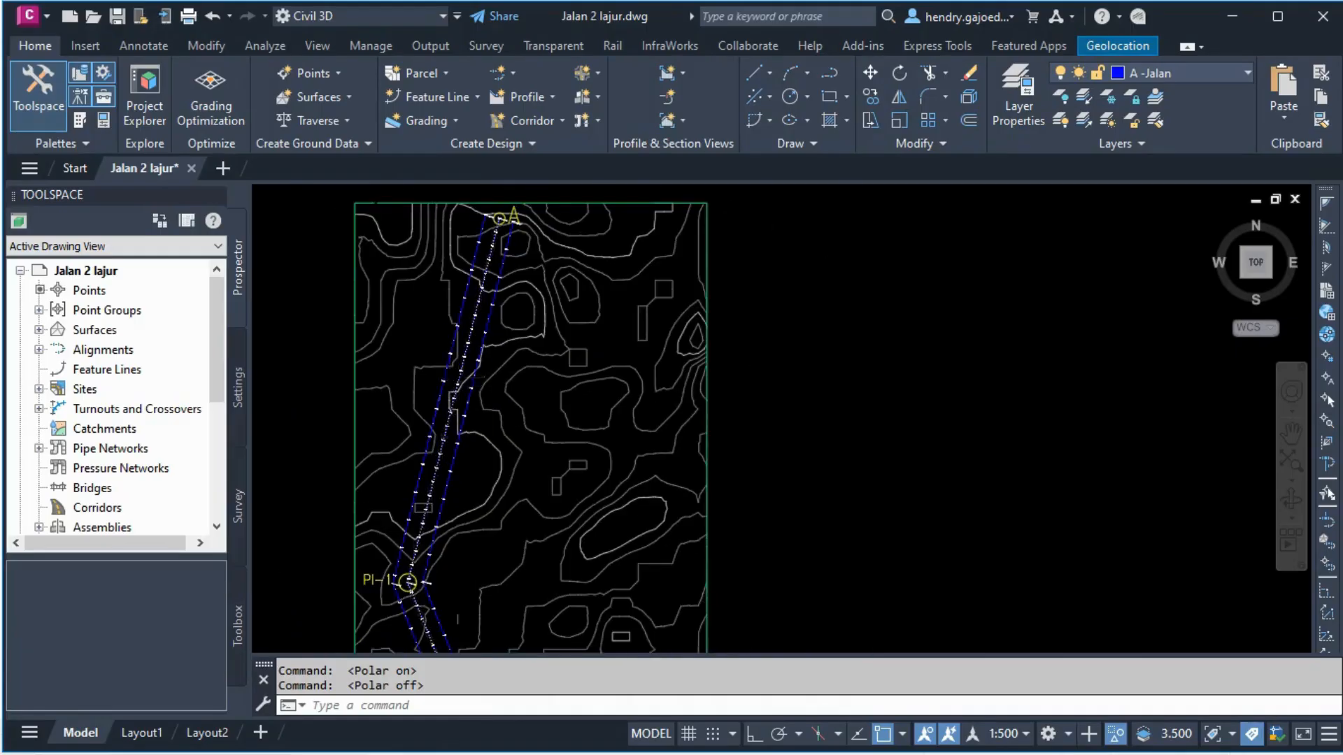
scroll(448, 379, down, 2)
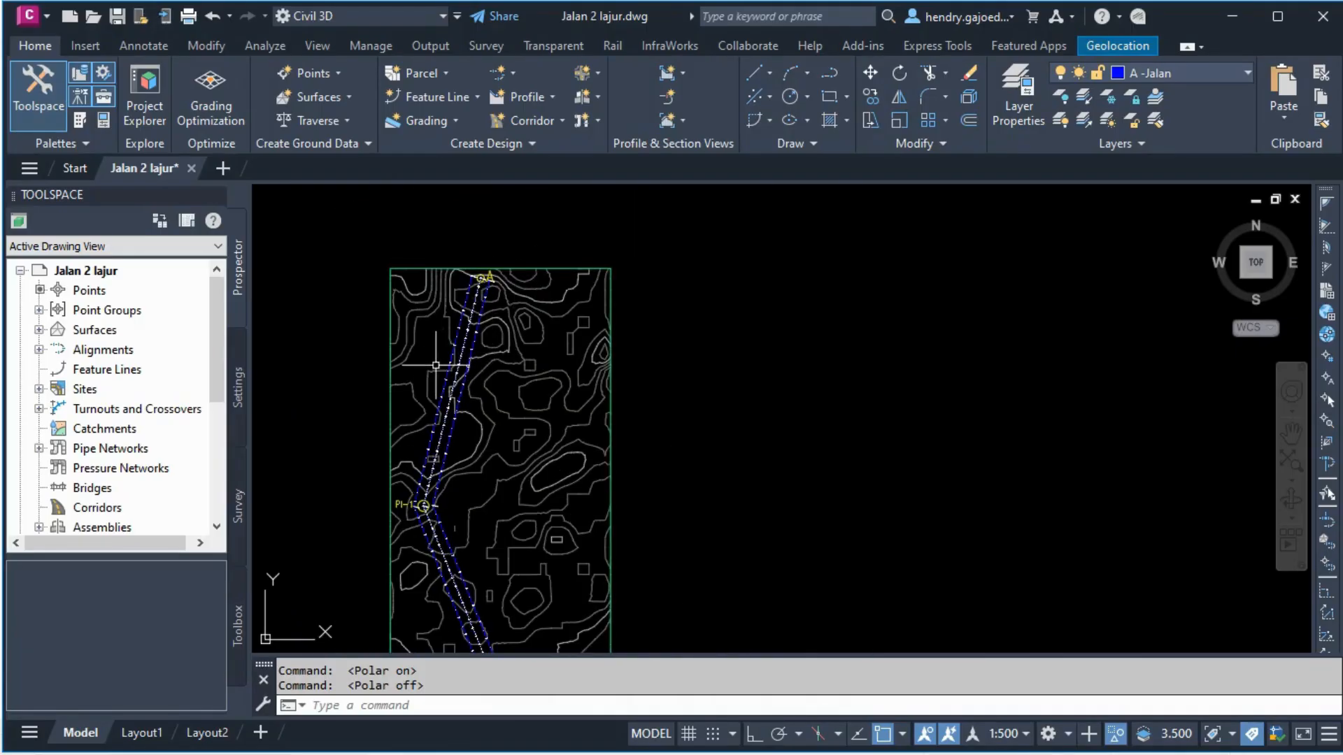
click(538, 97)
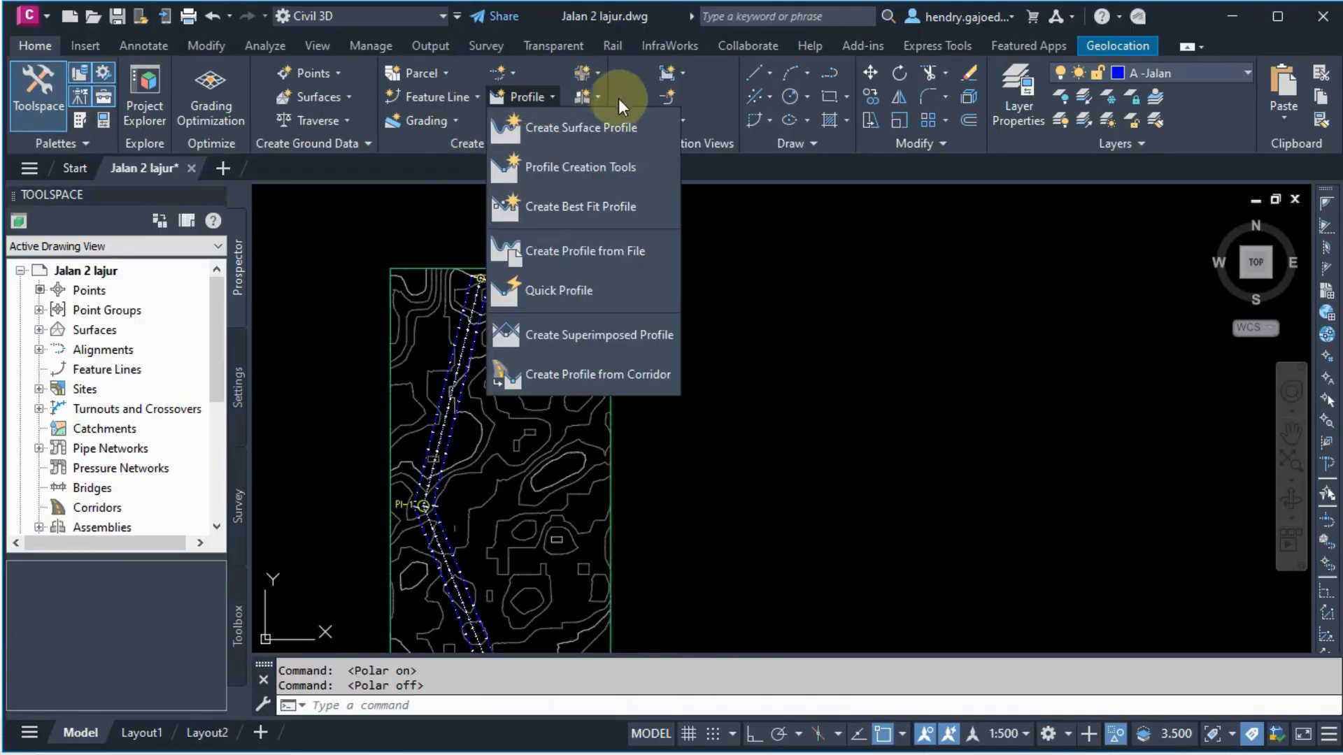
click(576, 128)
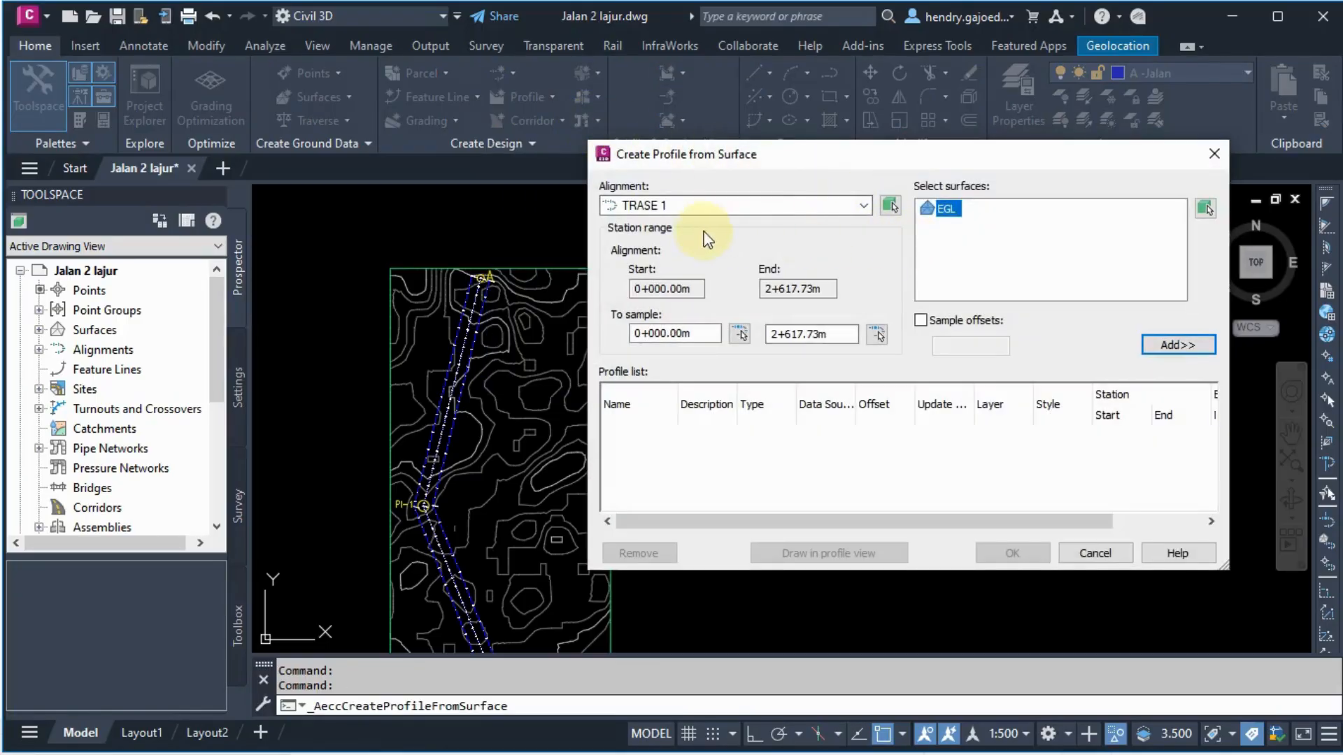
click(862, 205)
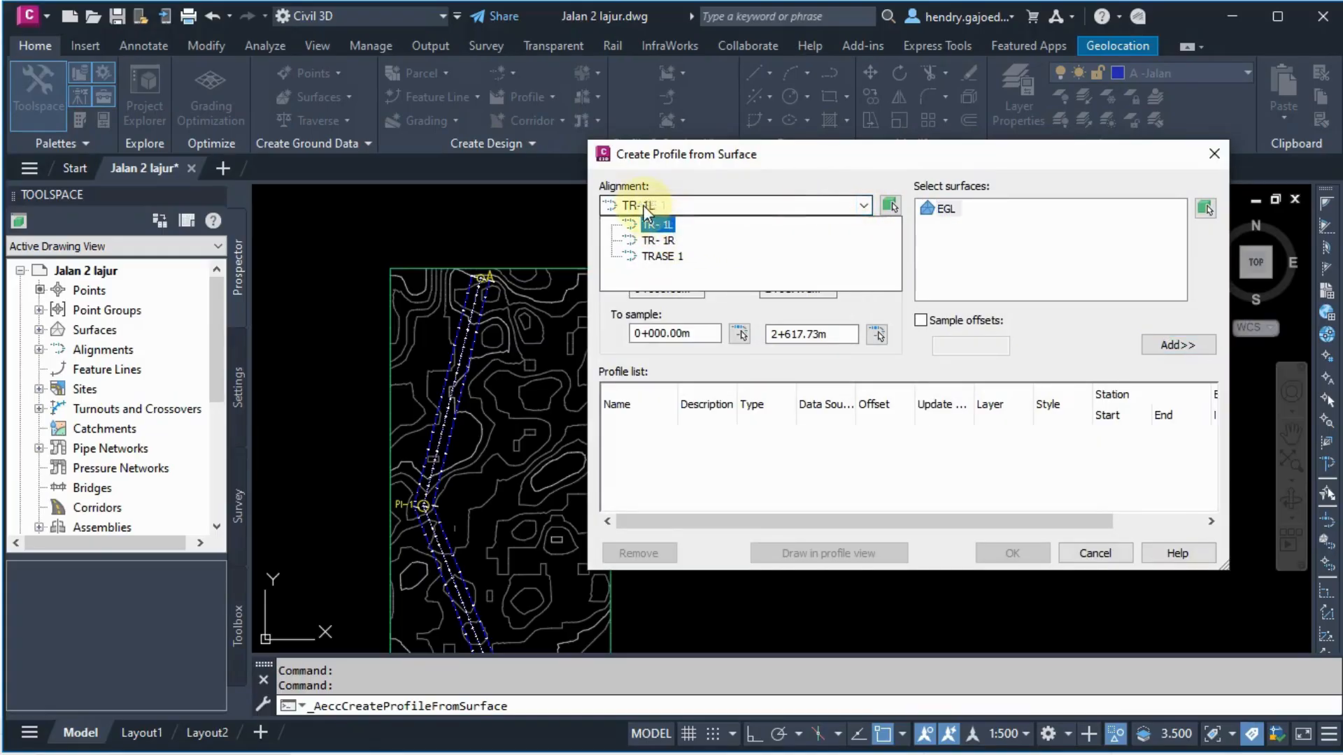
click(661, 224)
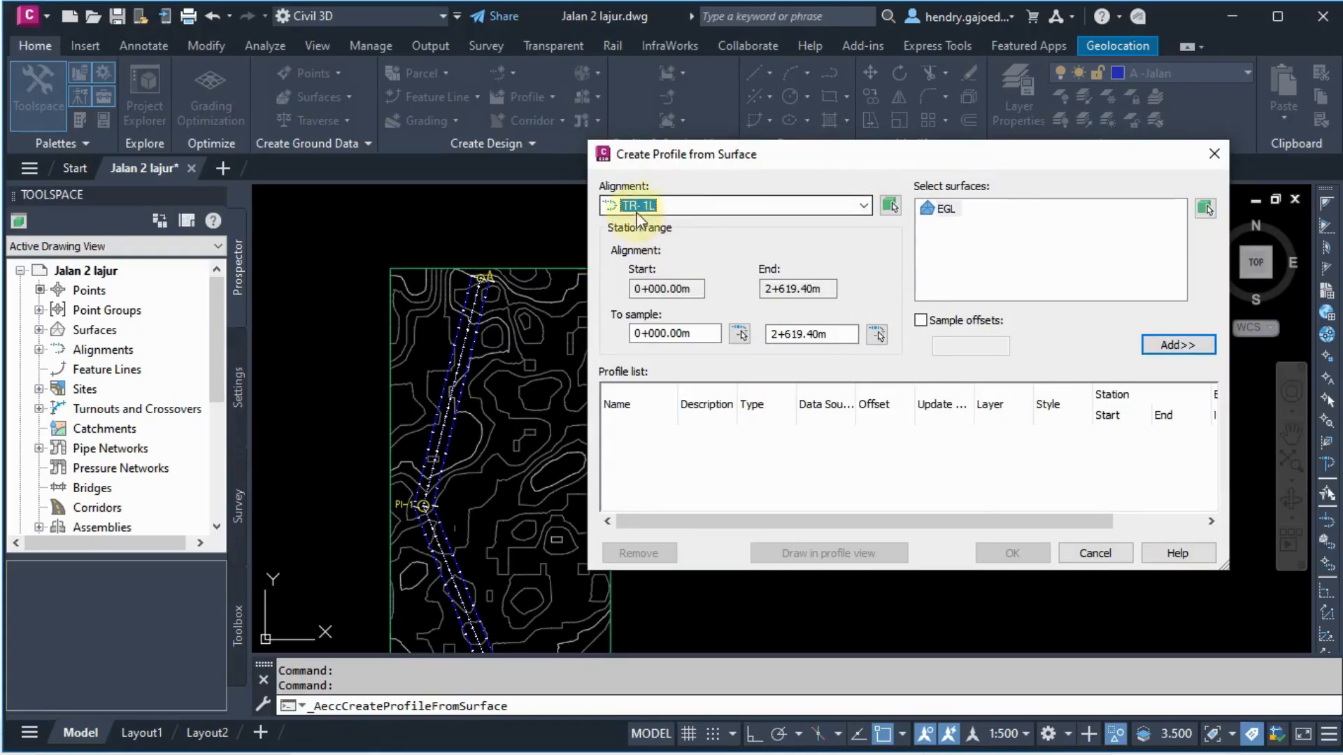
click(946, 213)
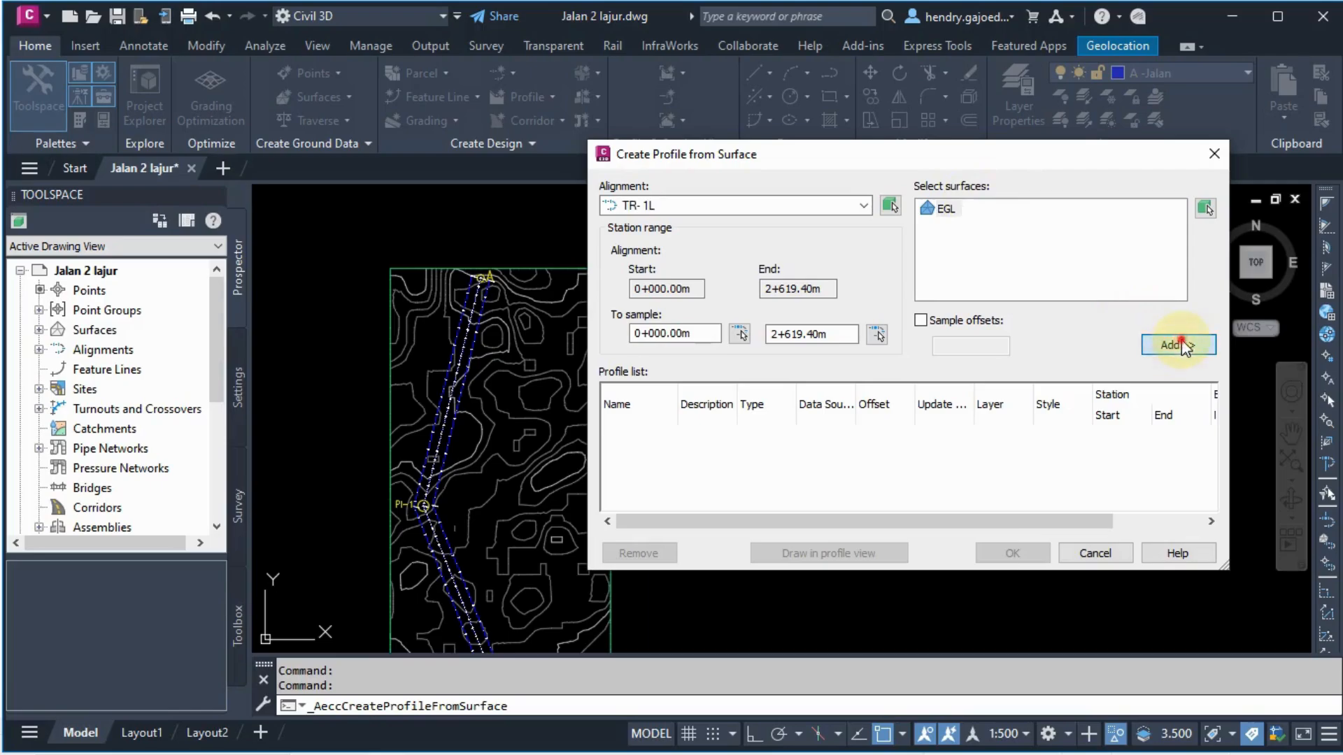
click(1179, 345)
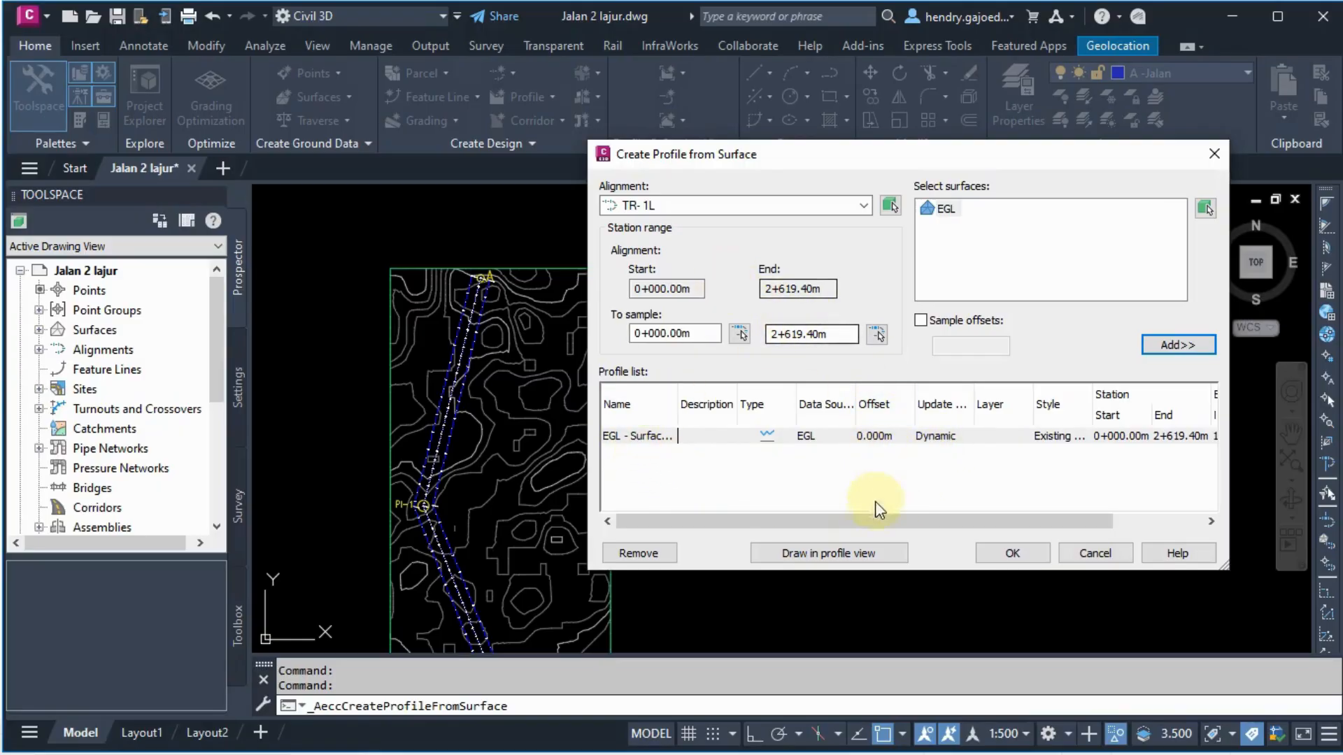
Proceed to drawing the TR- 1L surface profile in a profile view and name the view TR1L_EGL
click(850, 555)
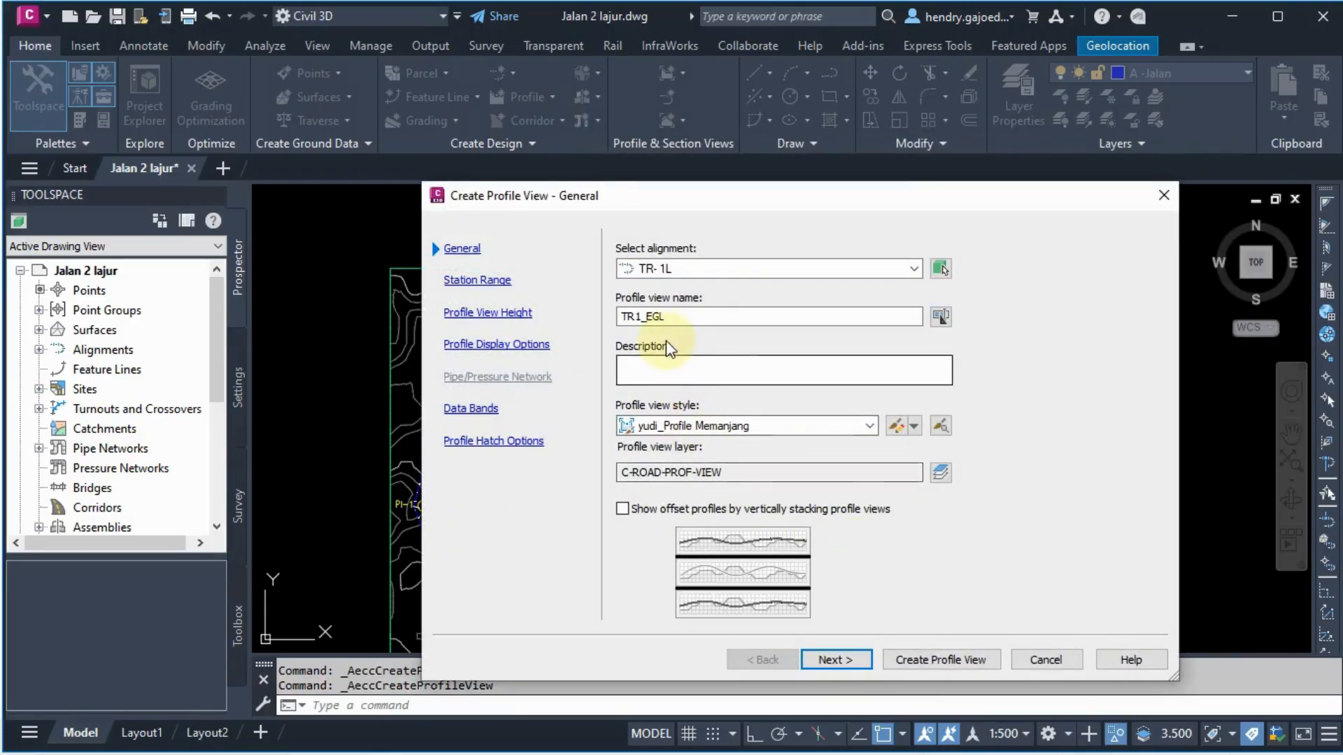
click(677, 314)
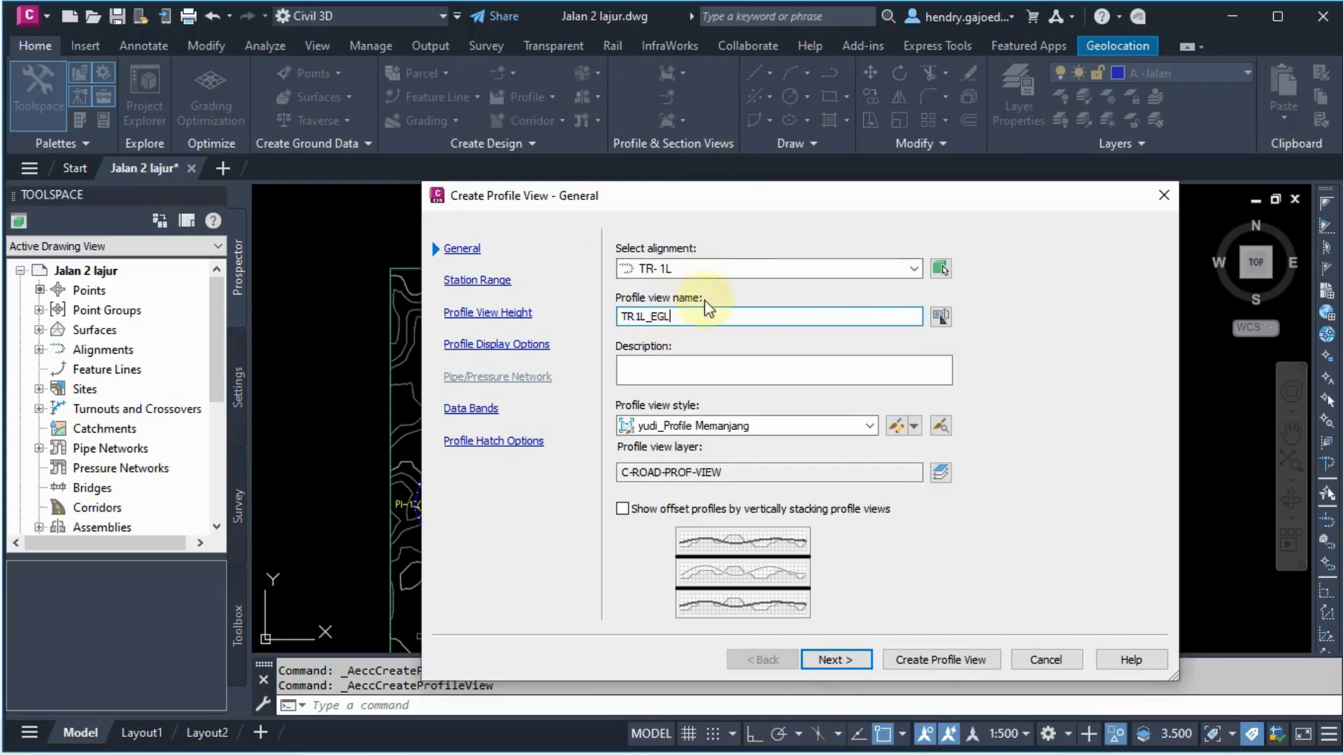
text(L)
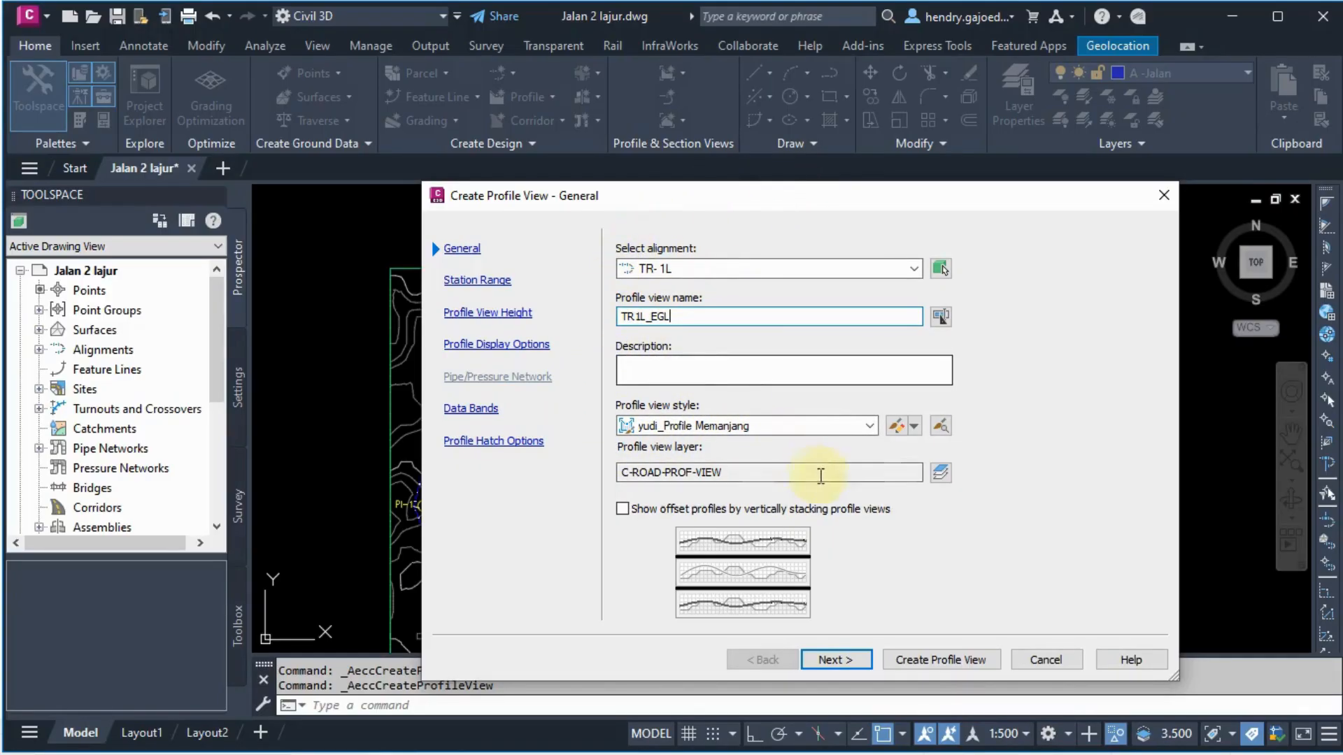
Set the end of the profile view's user-specified station range to 2+615
click(477, 279)
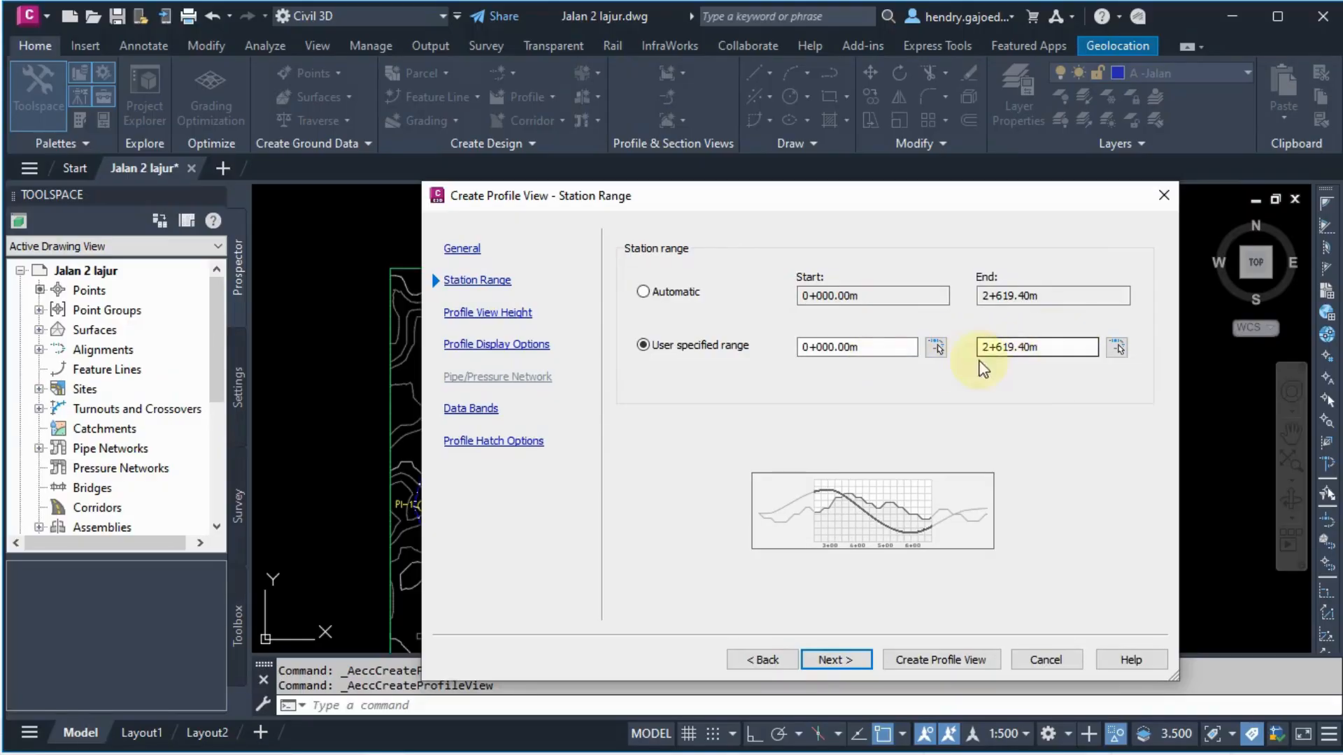
click(1040, 345)
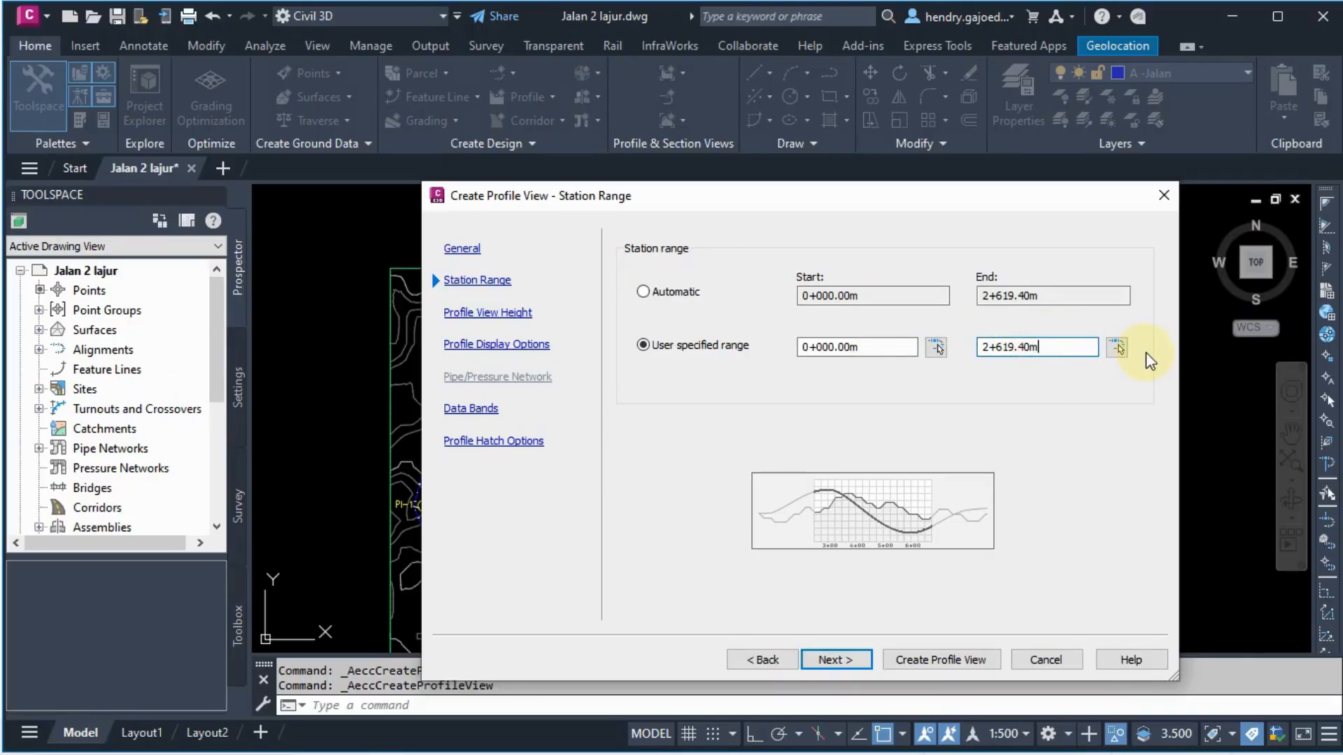
key(BackSpace)
key(BackSpace)
key(BackSpace)
key(BackSpace)
key(BackSpace)
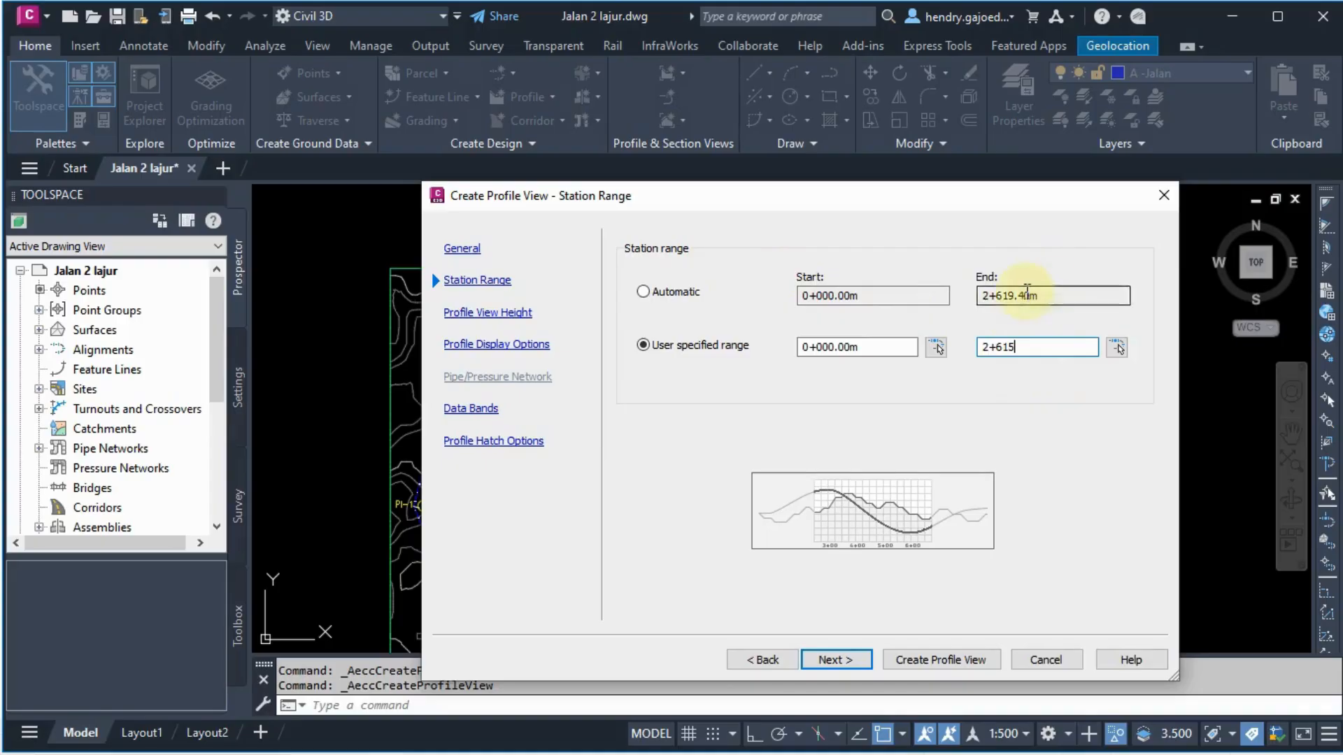
Set the profile view's user-specified height to a minimum of 7 m and a maximum of 28 m
click(516, 314)
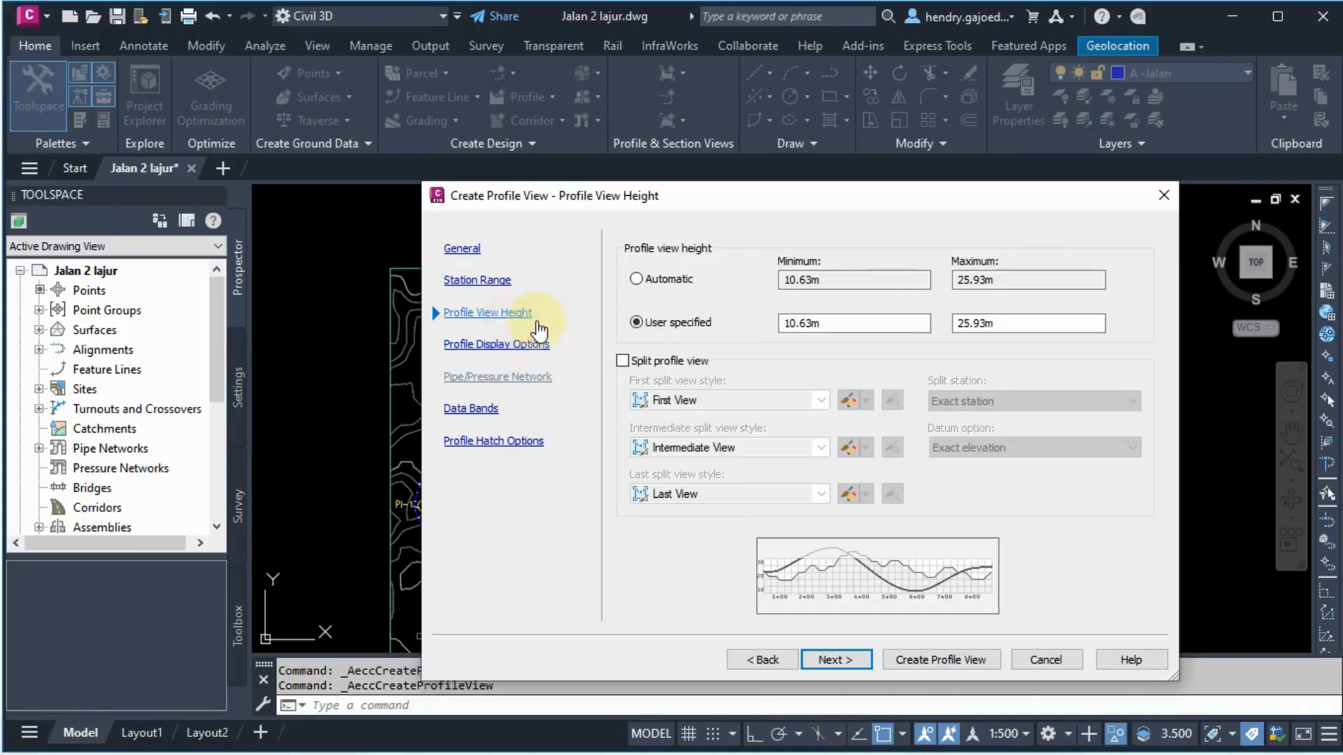
double_click(843, 322)
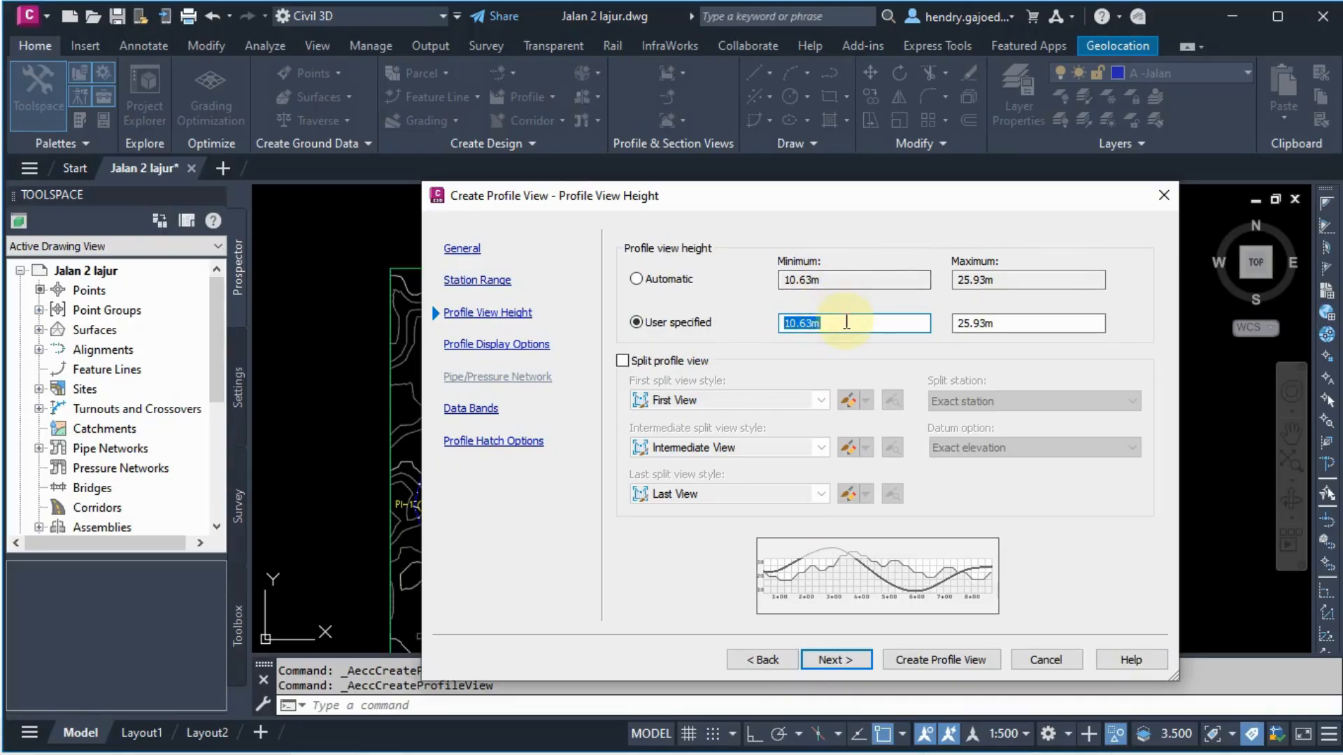
drag(845, 321, 755, 343)
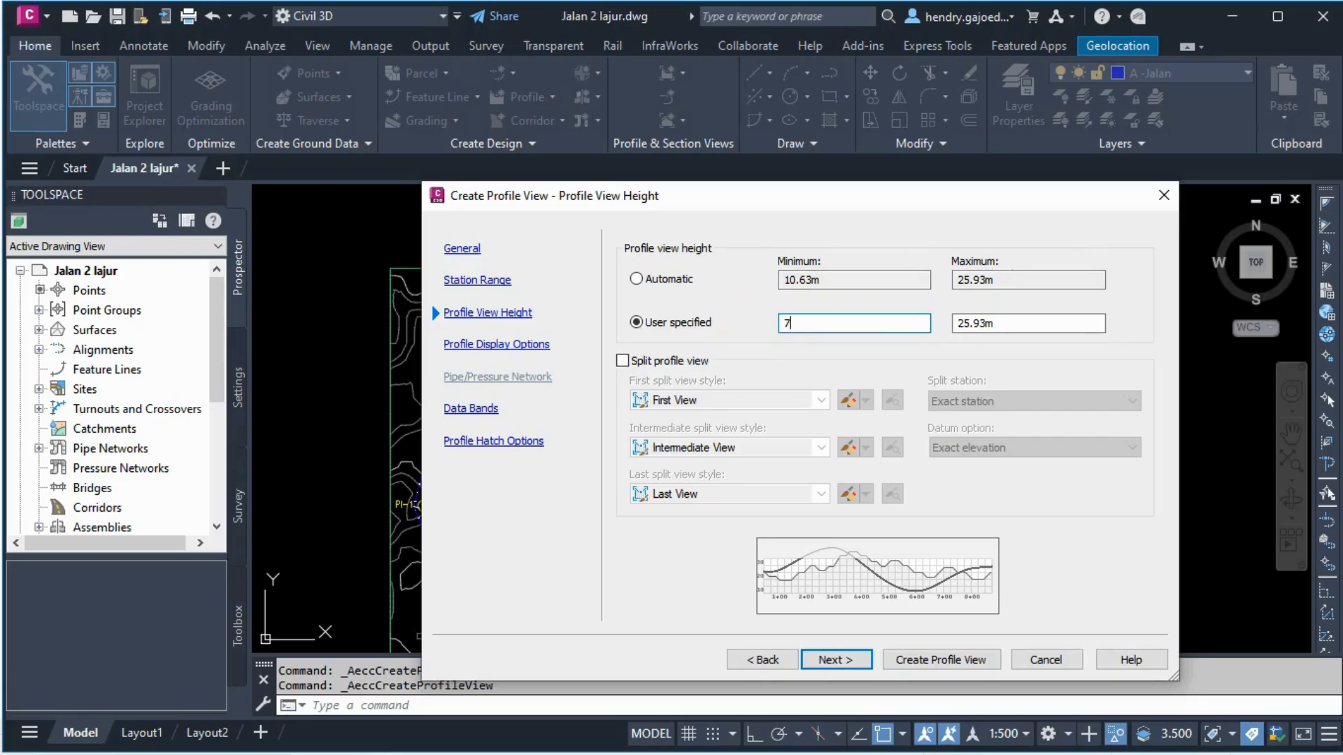
click(1020, 319)
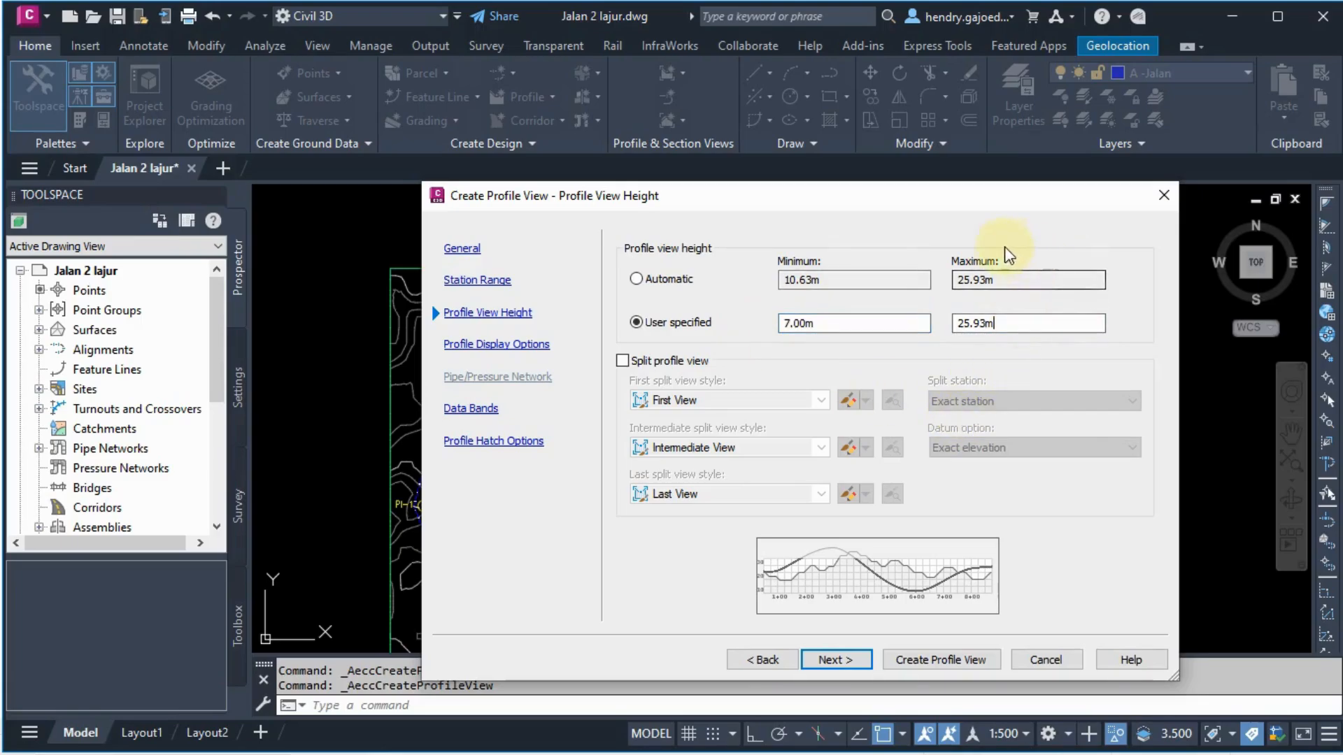
double_click(1011, 318)
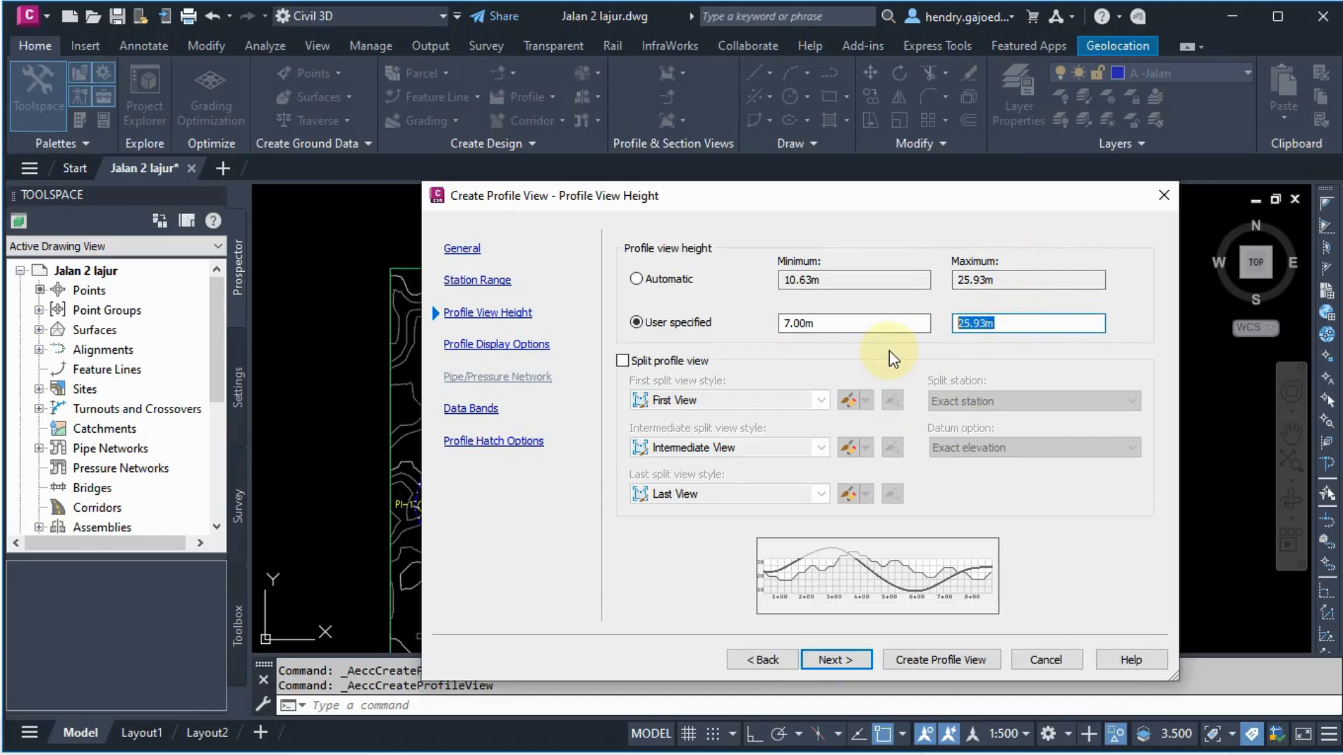
text(28)
Keep the default display options and Hg_Profil Memanjang band set, create the profile view, and place it east of the contour map's northern end
click(498, 344)
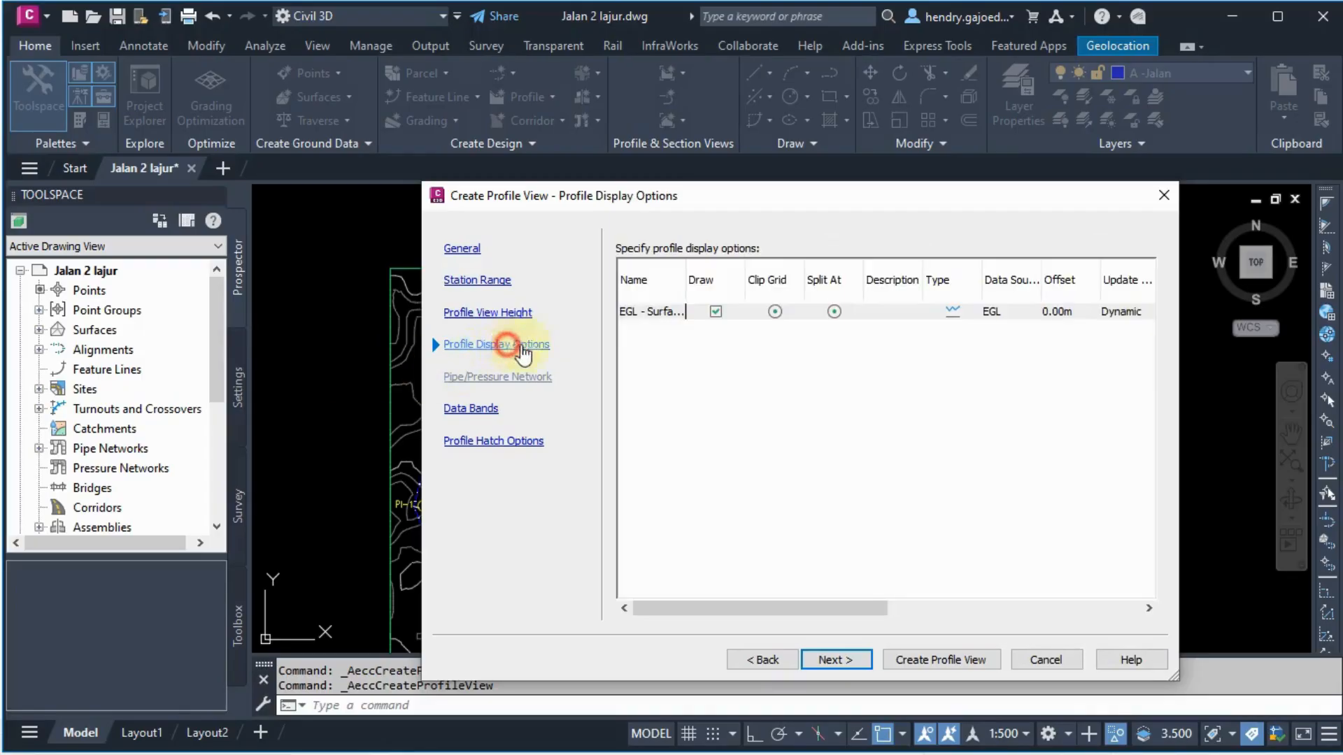
click(489, 409)
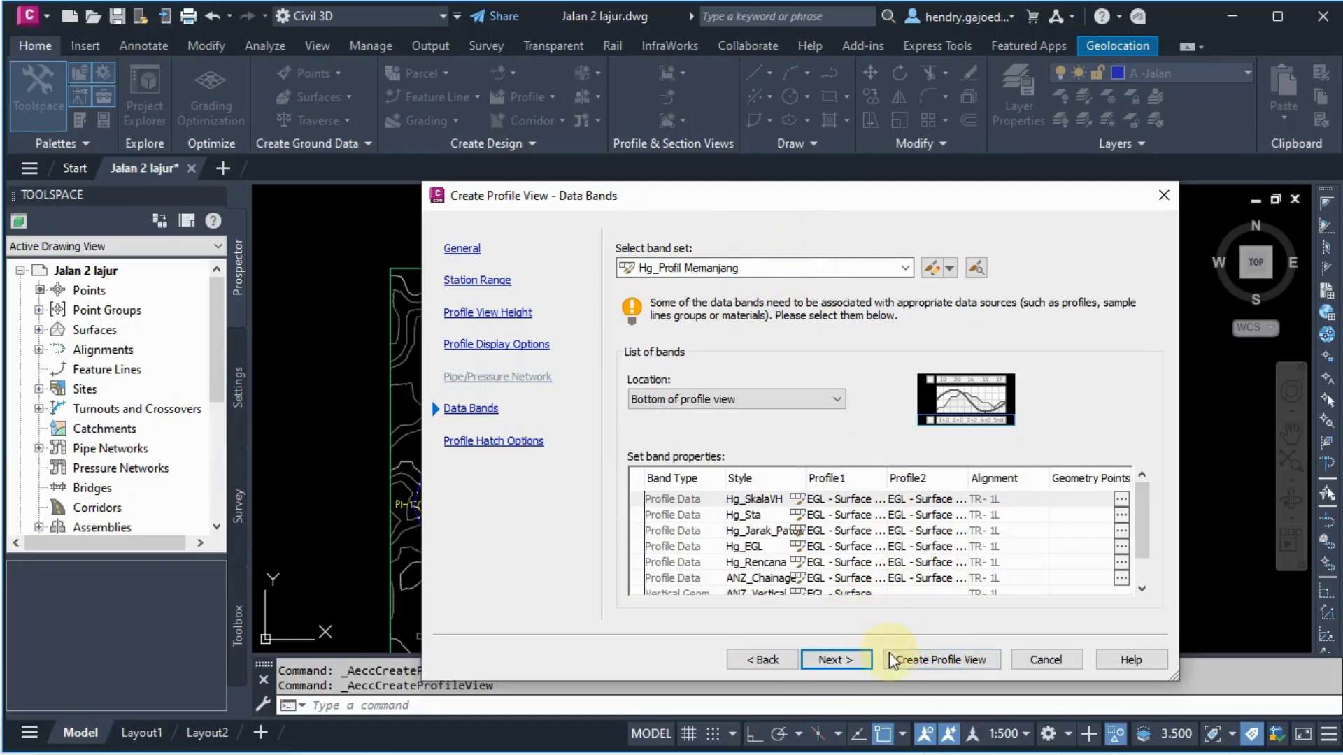
click(929, 665)
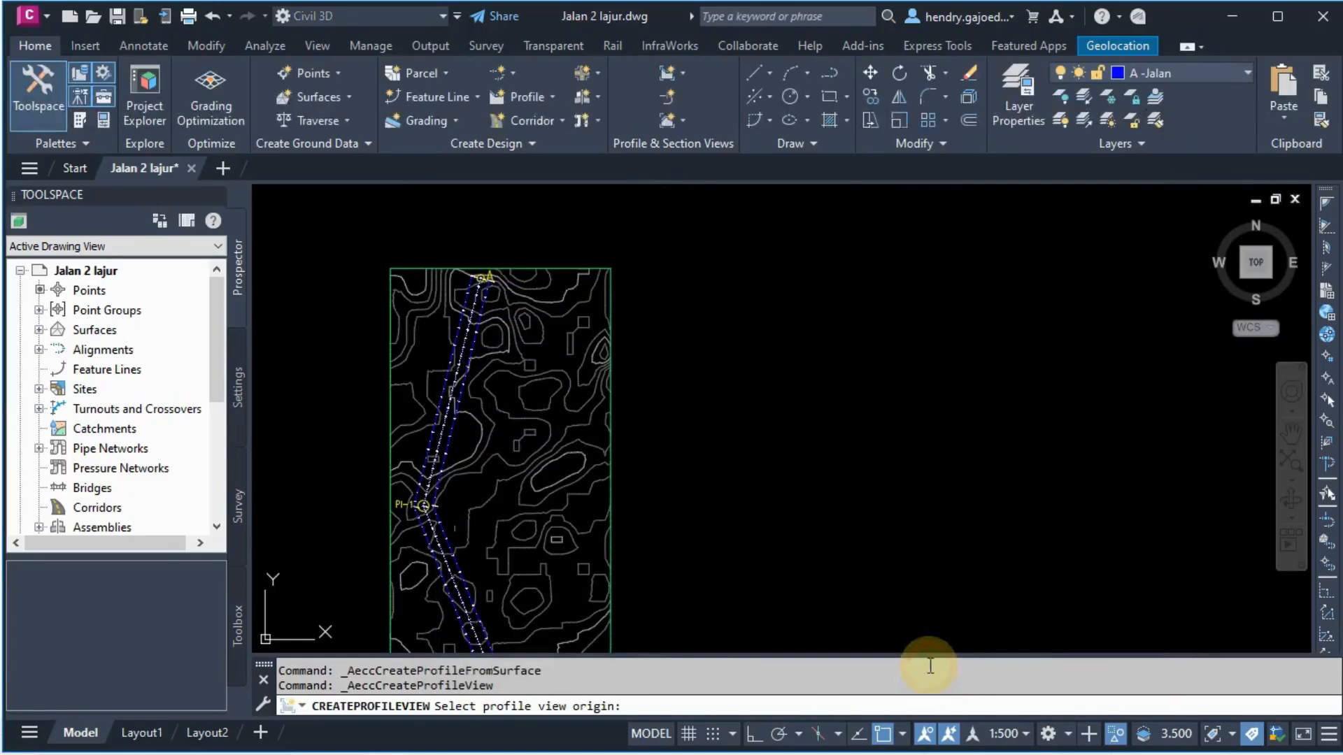
scroll(801, 281, down, 7)
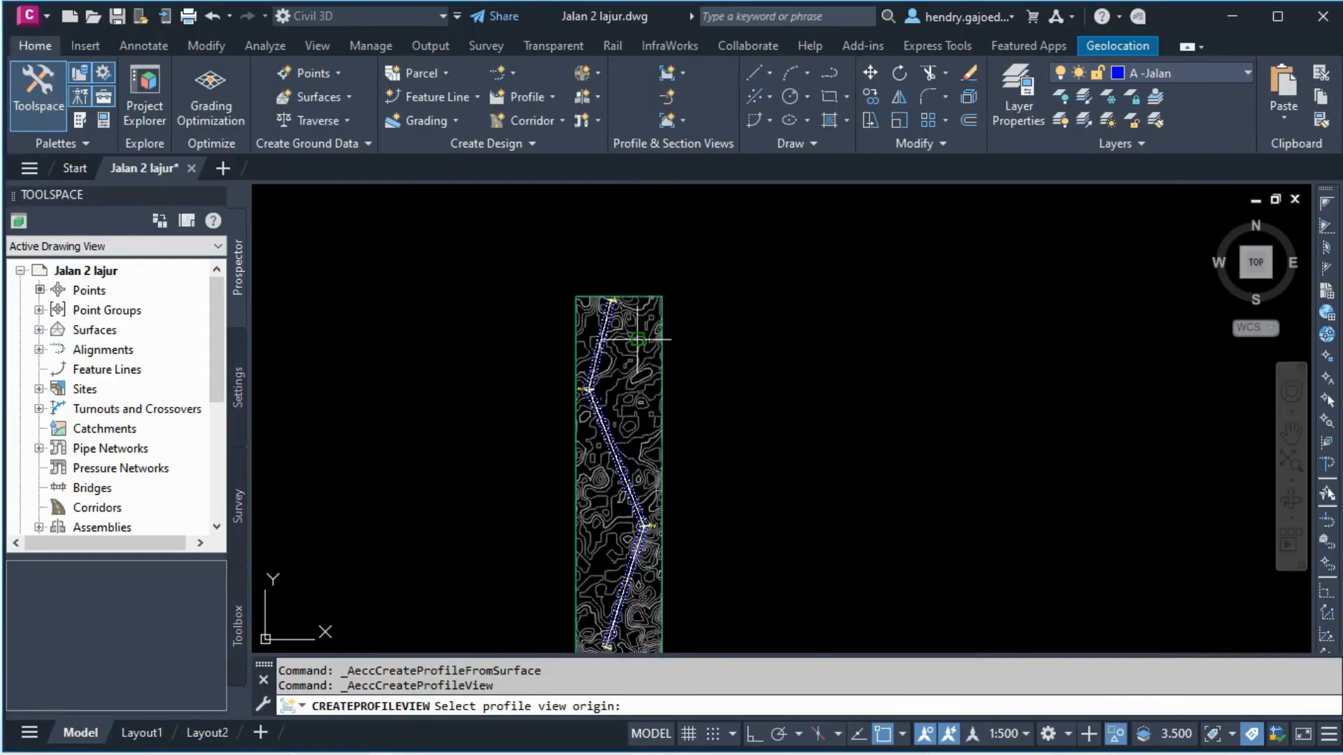
scroll(707, 349, up, 3)
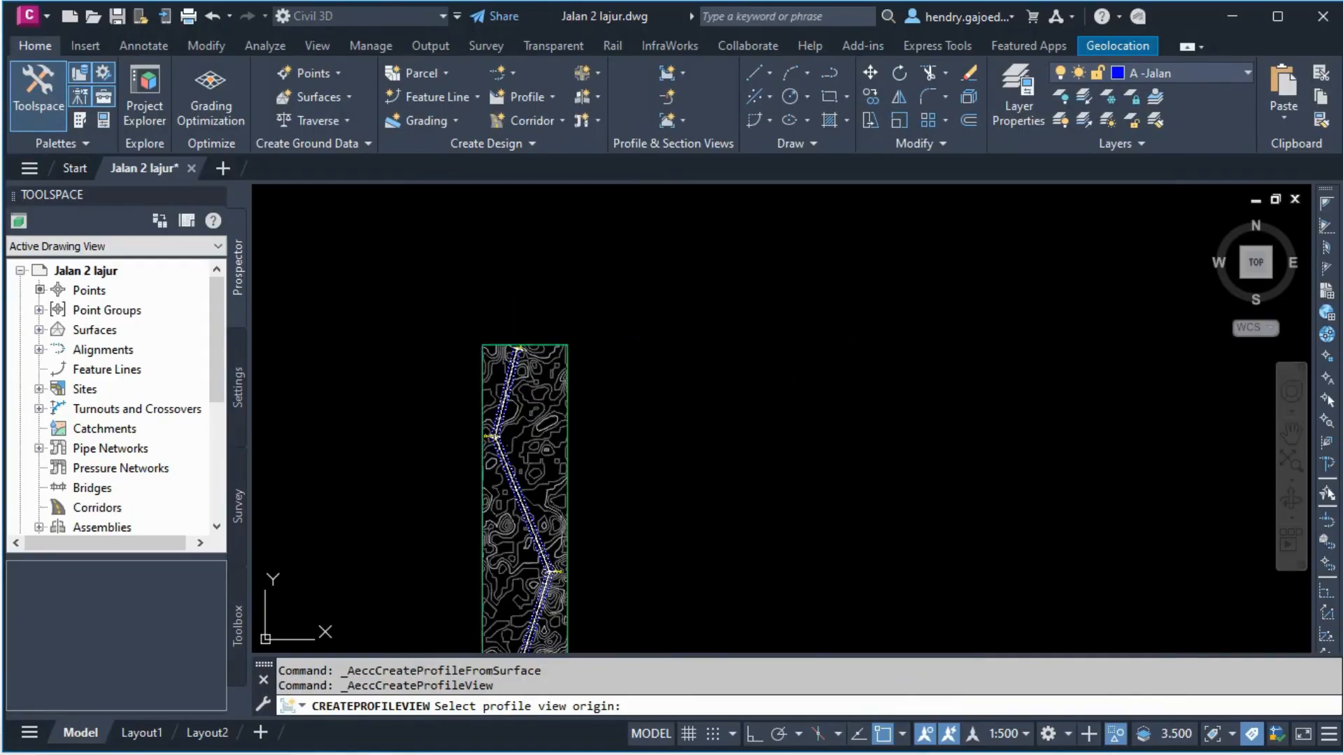
click(705, 360)
Examine the ground line, elevation grid and data bands along the new TR- 1L profile view
scroll(735, 345, up, 5)
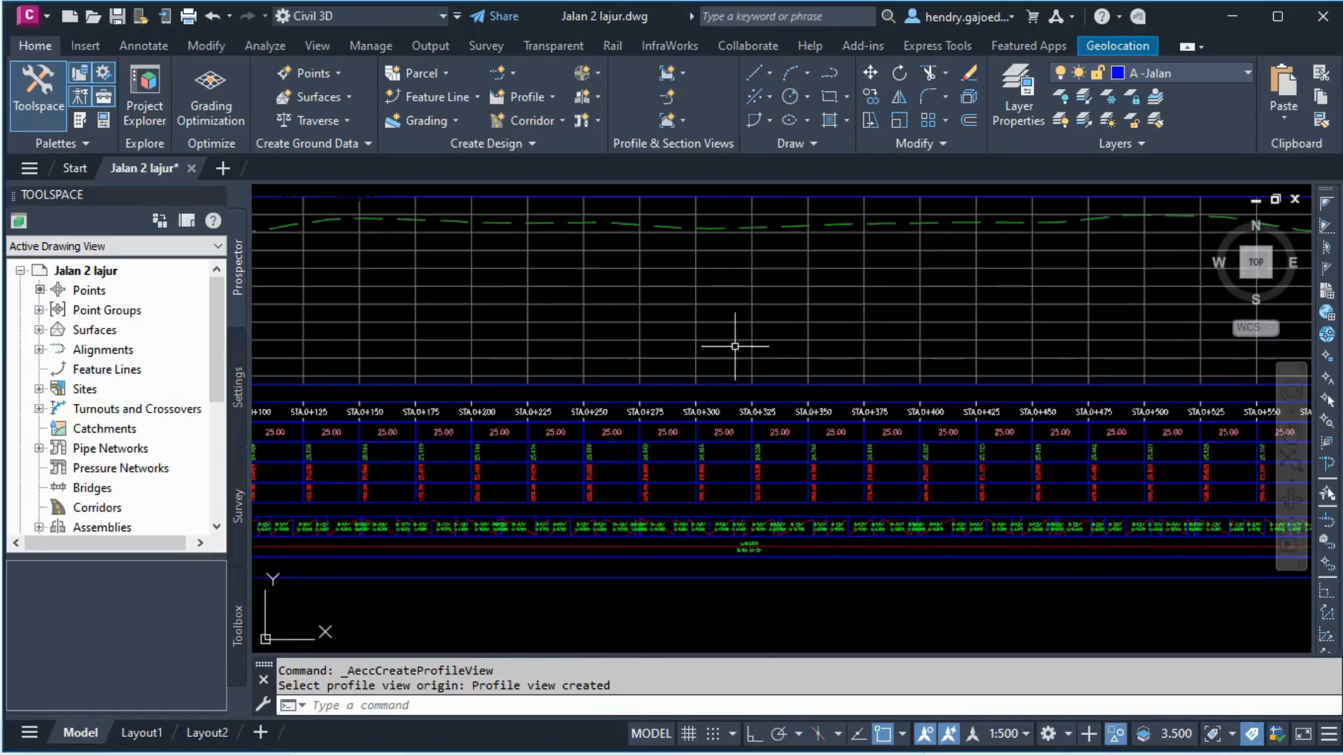
scroll(983, 248, down, 2)
scroll(425, 233, up, 2)
scroll(761, 354, down, 3)
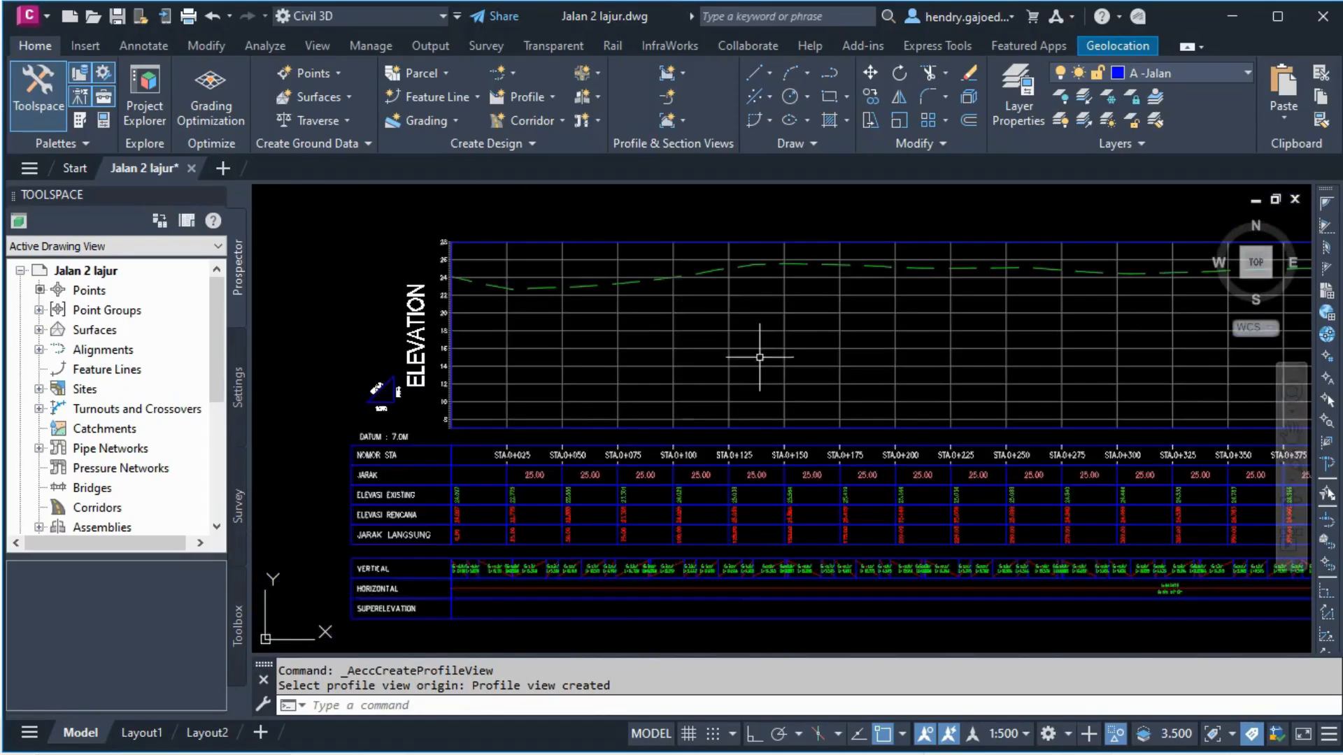
scroll(852, 291, down, 3)
scroll(854, 252, up, 4)
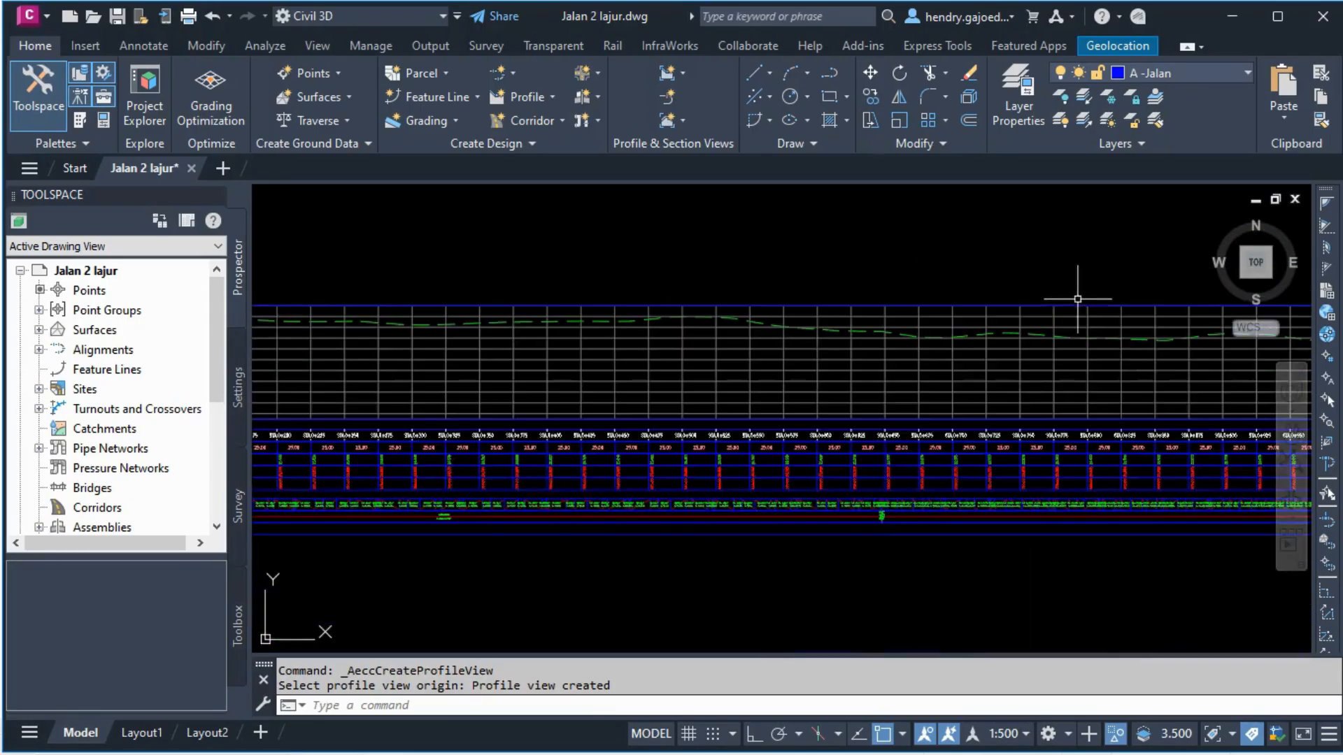
scroll(689, 277, down, 3)
scroll(689, 277, up, 5)
scroll(609, 270, down, 3)
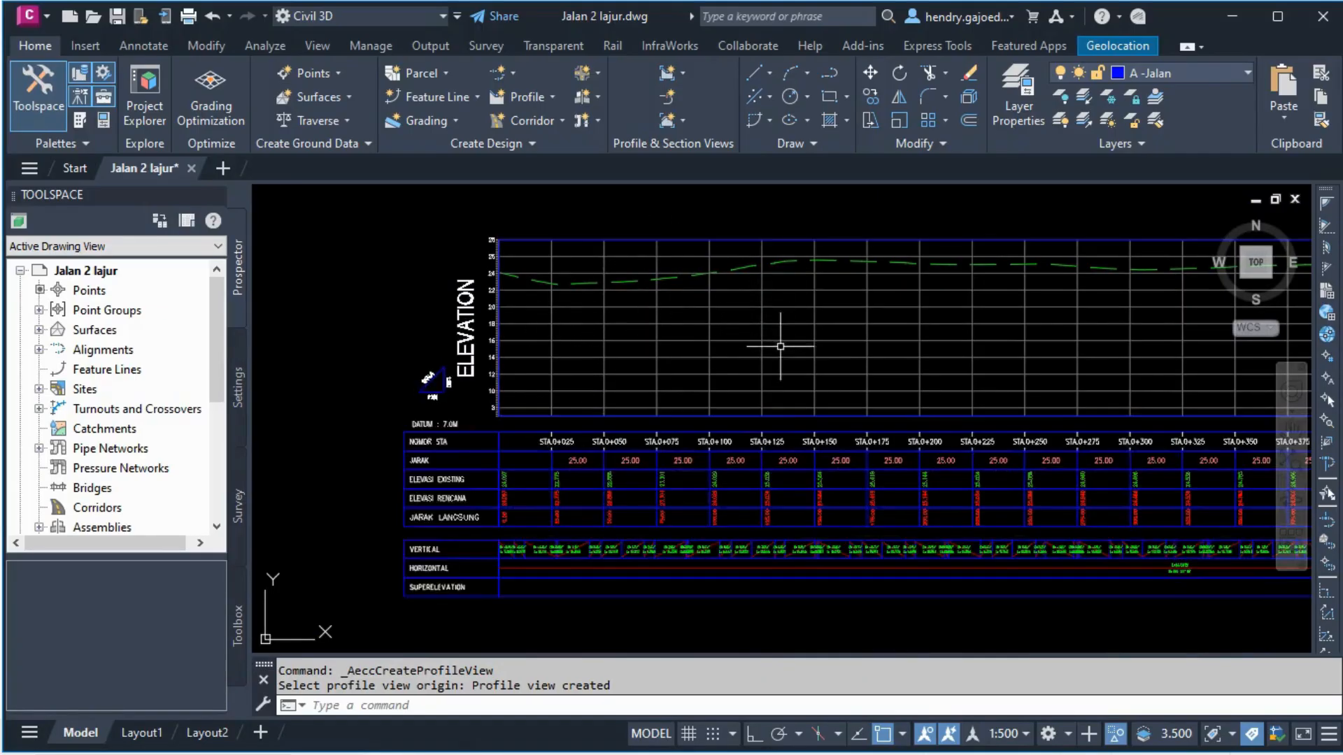
Edit the TR- 1L profile view's style to turn off the Grid Vertical Major and Grid Vertical Minor components
click(789, 323)
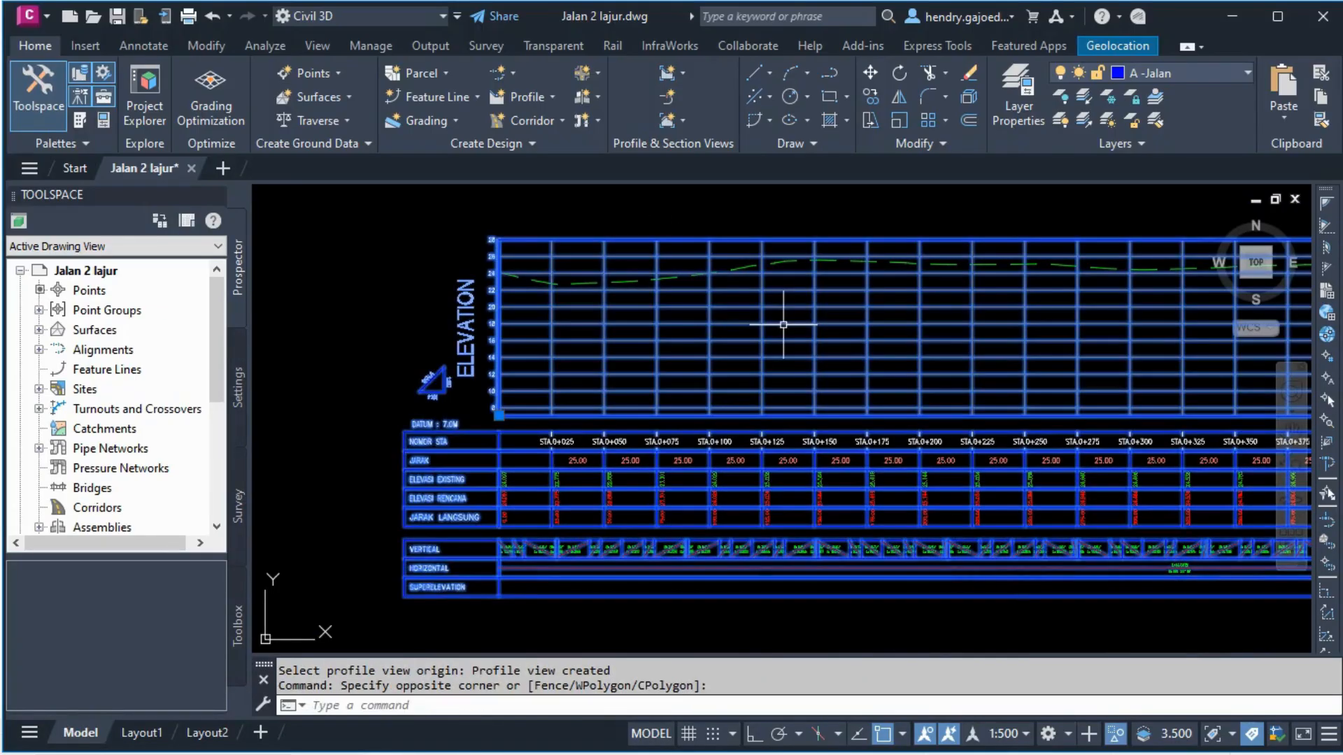
click(783, 325)
right_click(784, 325)
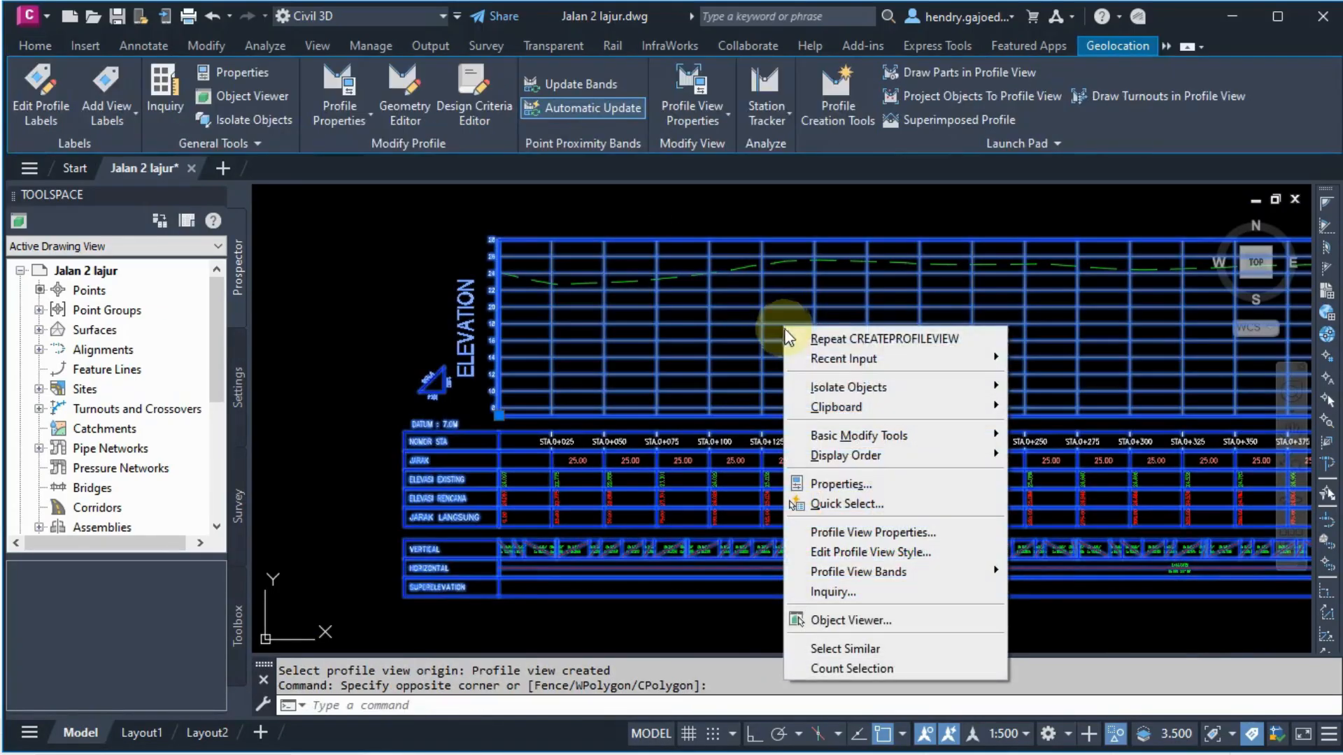
click(916, 554)
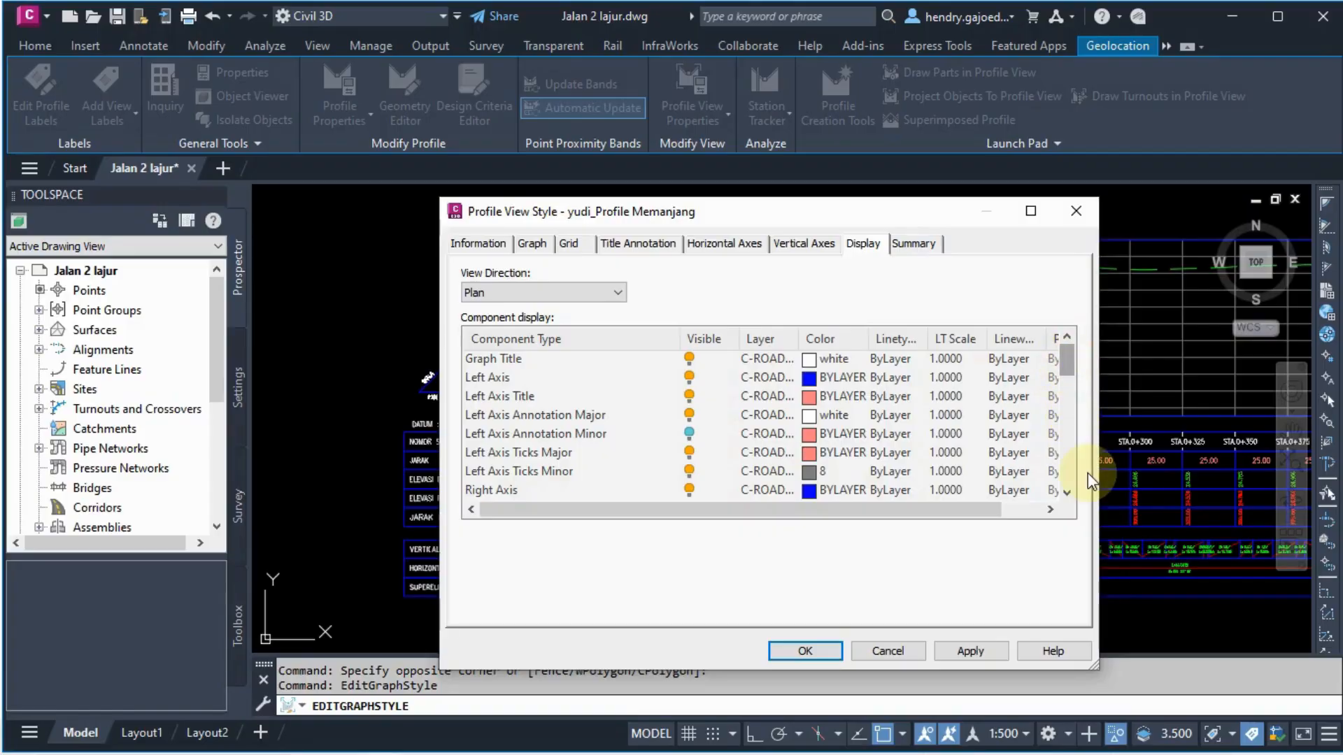
scroll(698, 414, down, 5)
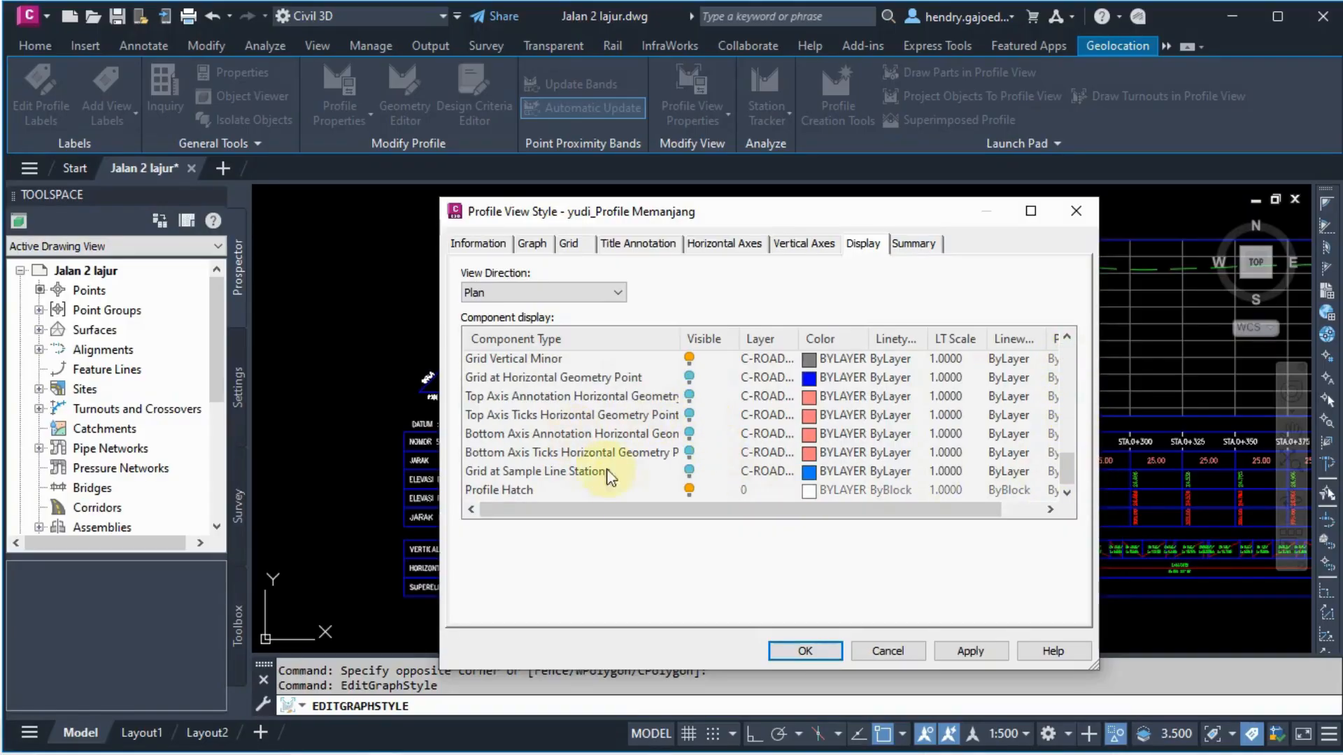
scroll(635, 398, up, 2)
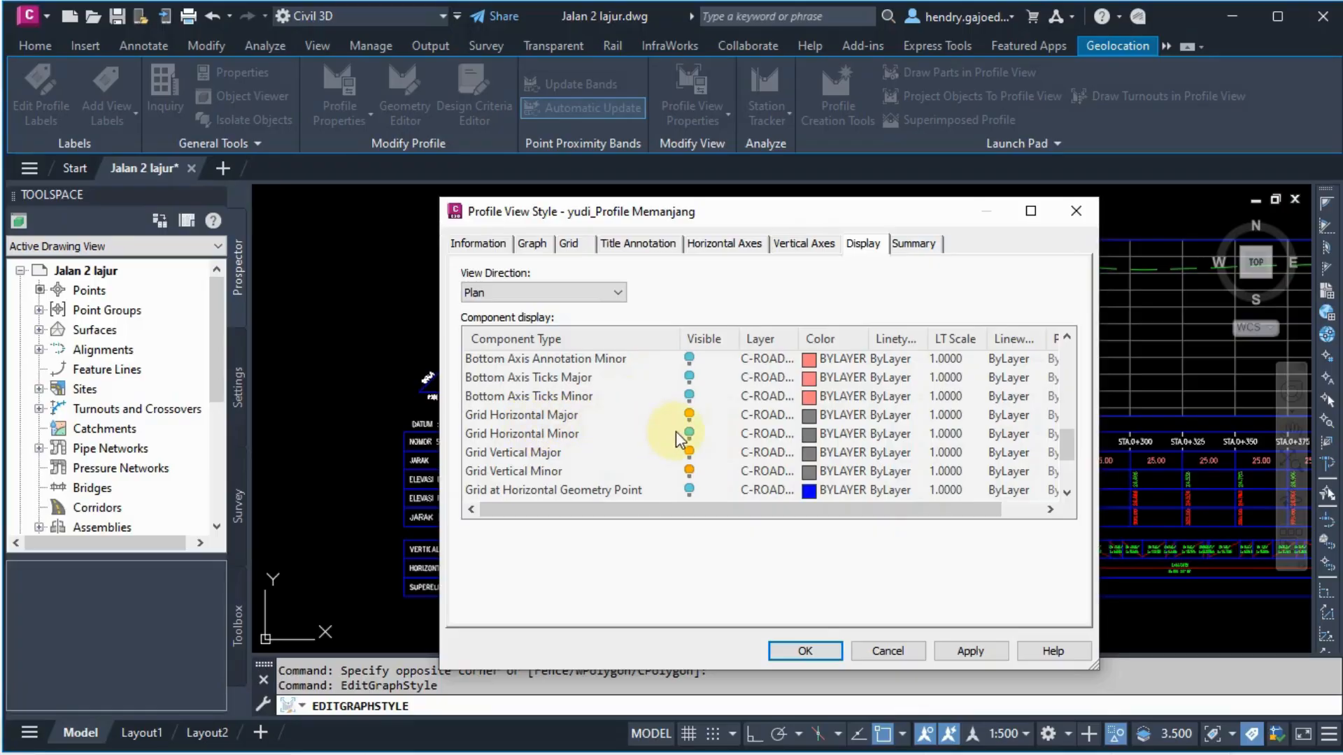
click(688, 452)
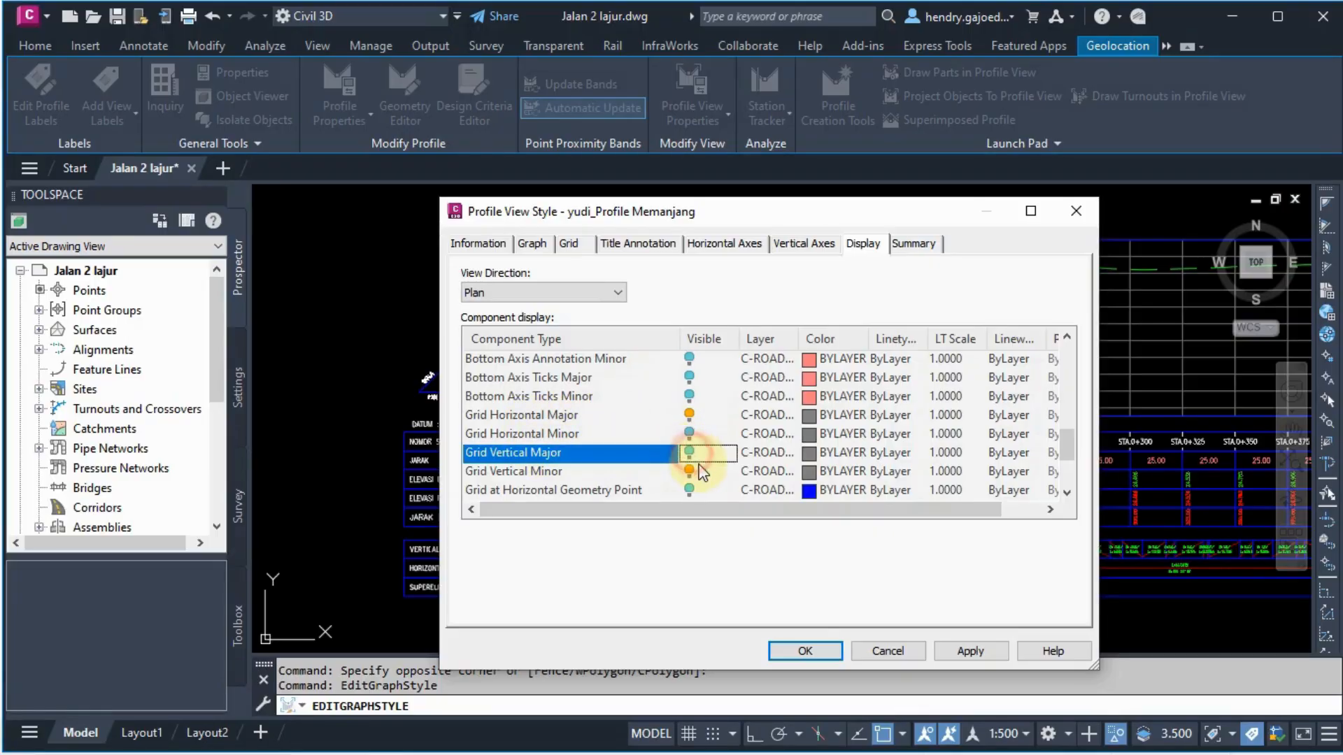
click(688, 471)
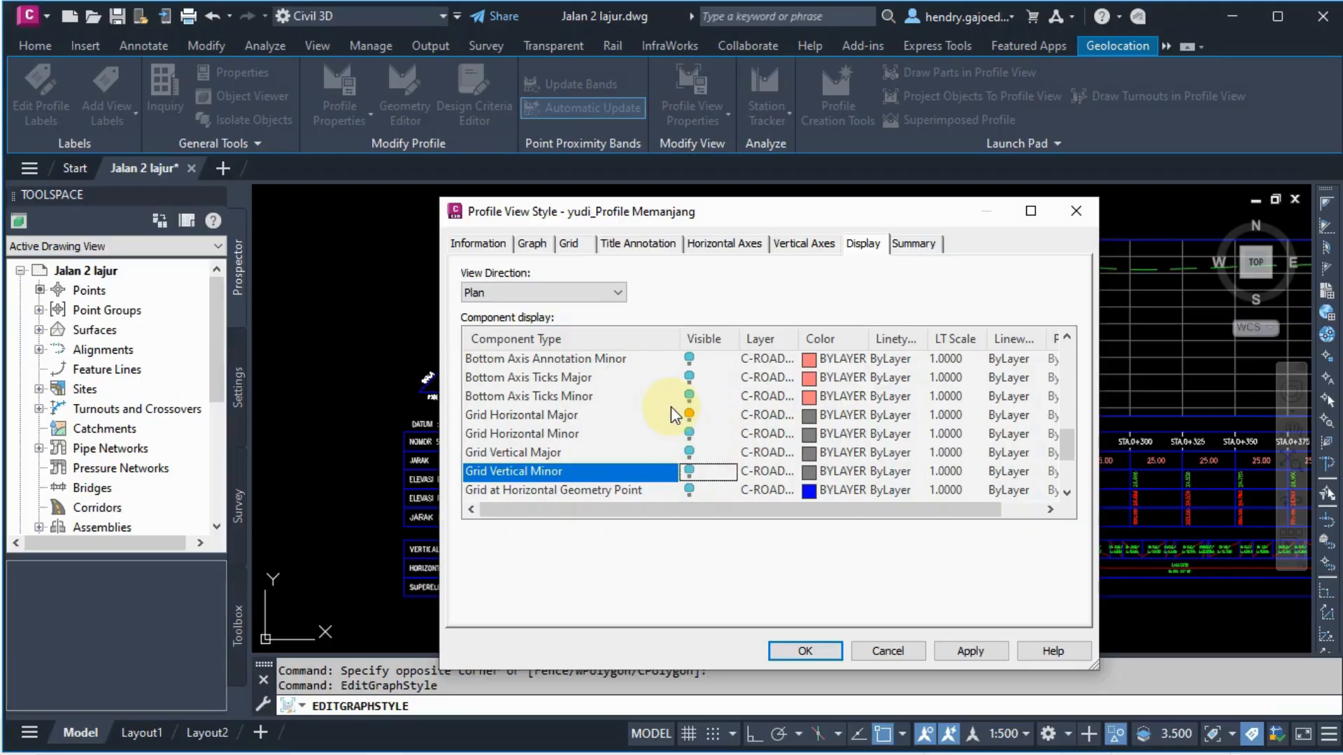
Turn off the Grid Horizontal Major component as well and apply the changes to the profile view style
click(689, 414)
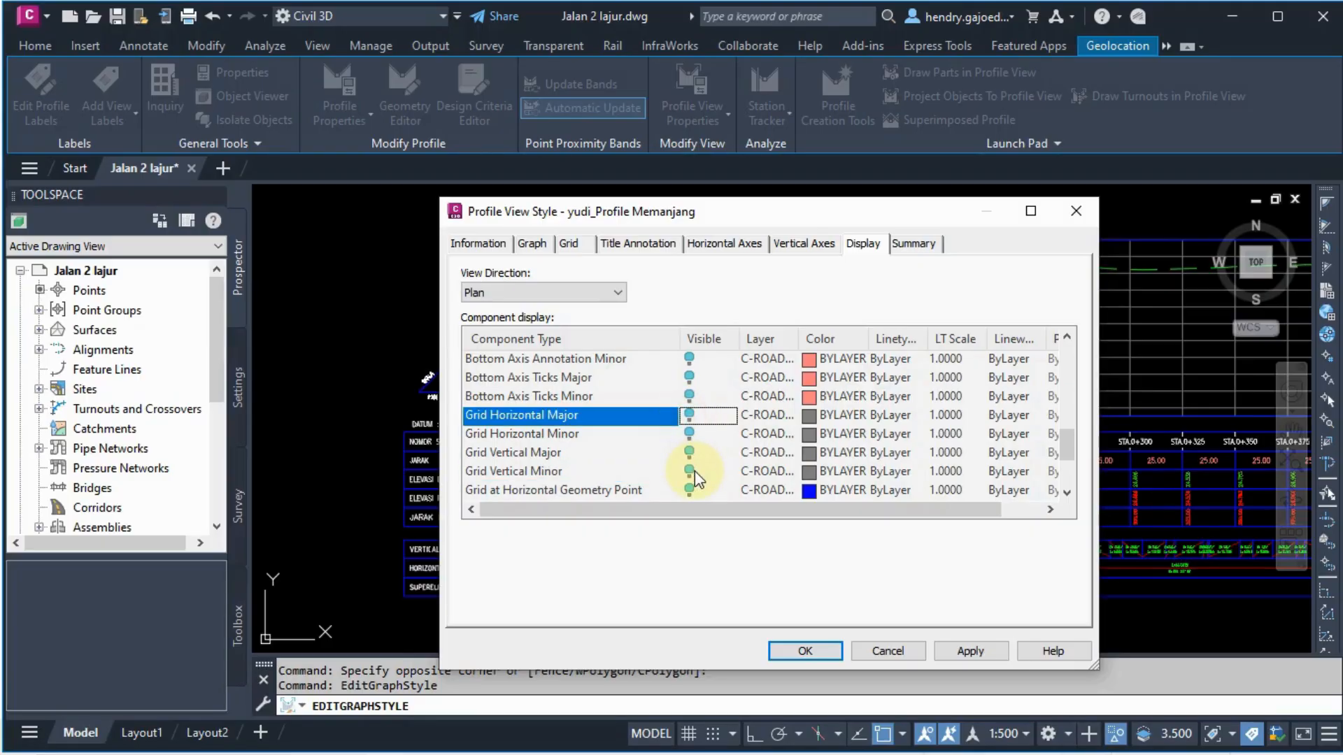
click(689, 415)
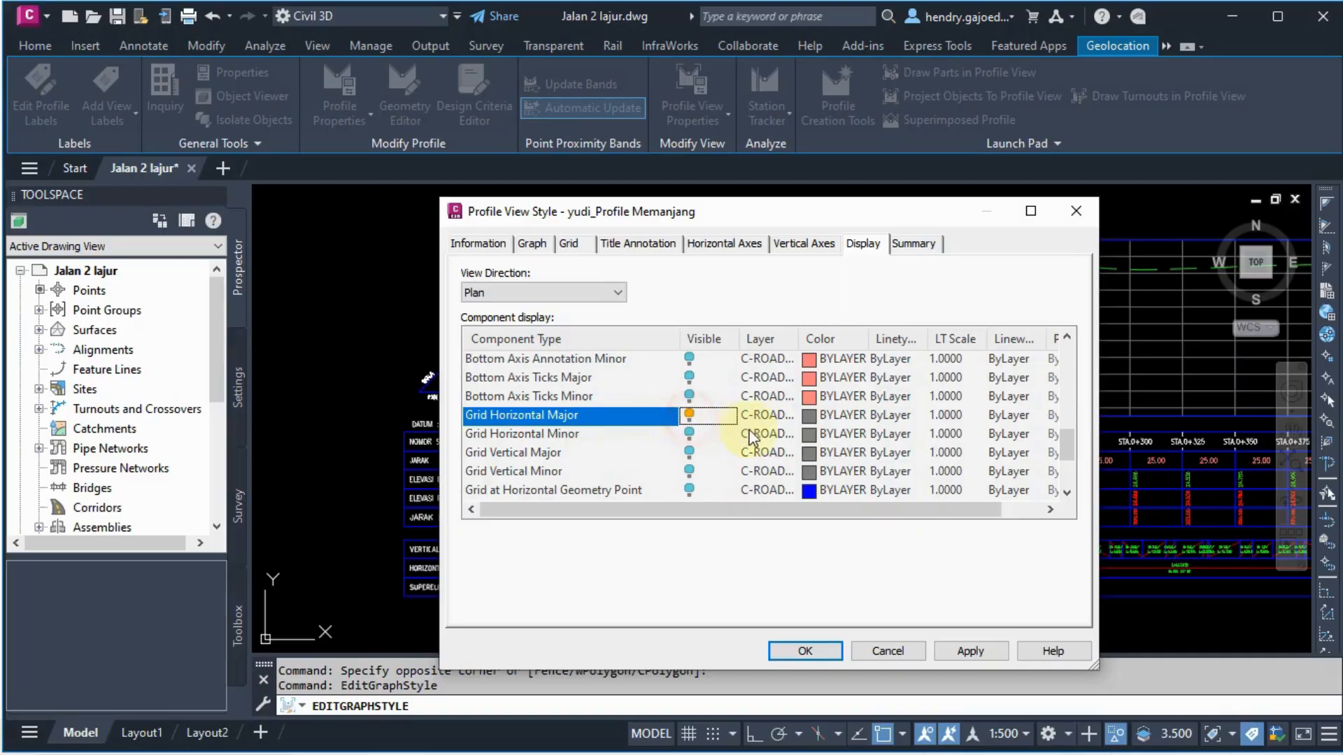
click(689, 415)
click(970, 651)
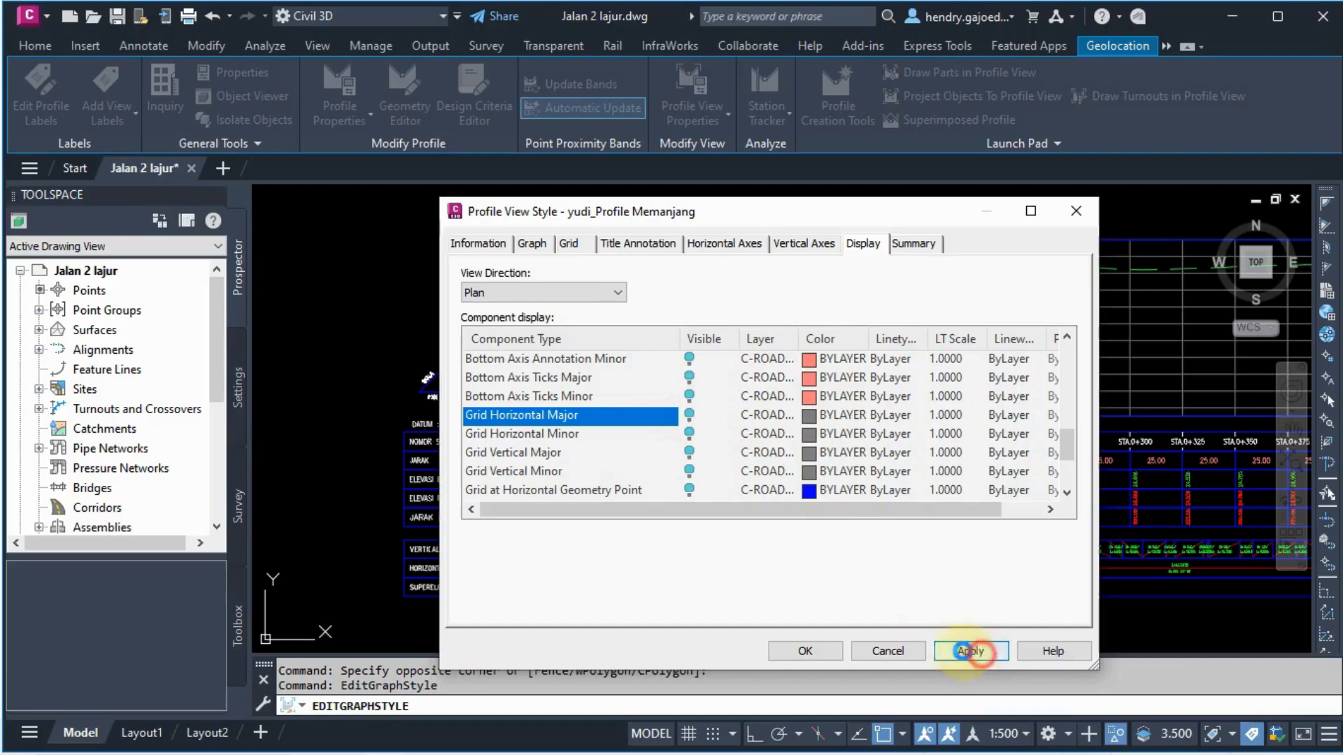
click(816, 652)
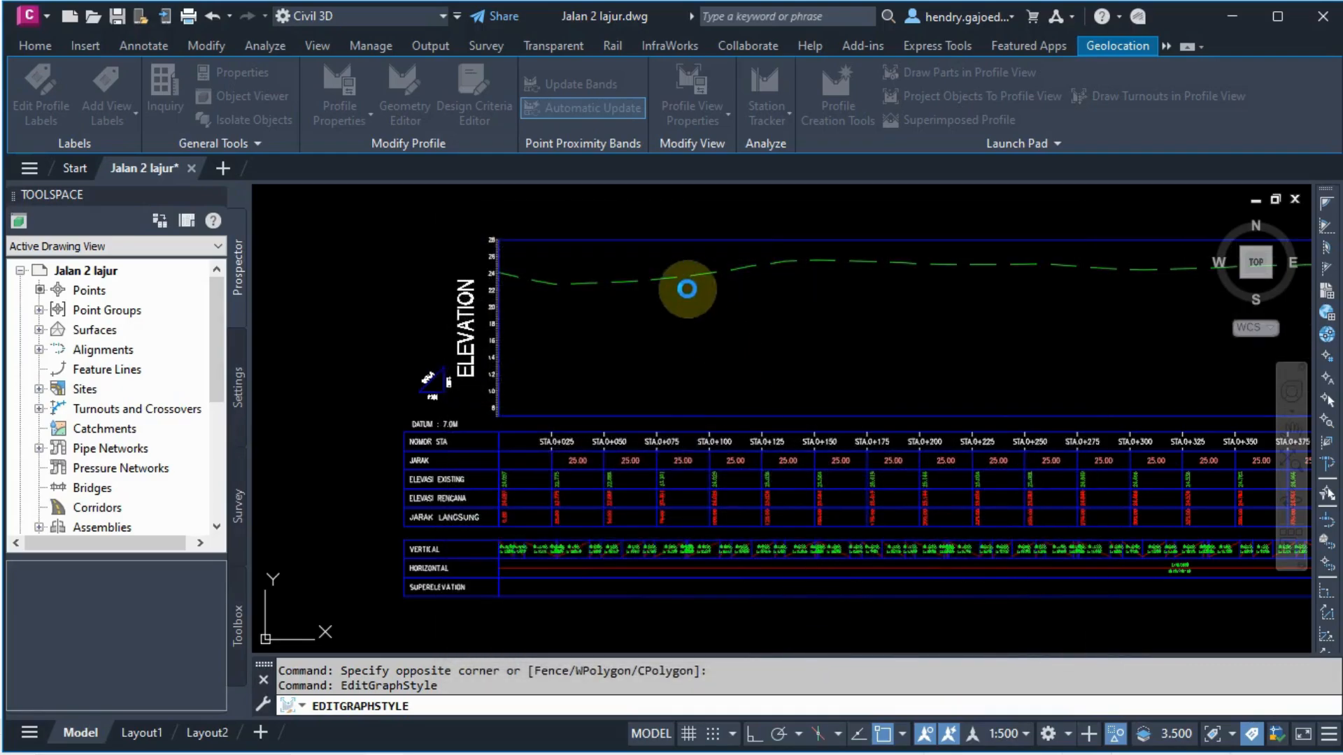
key(Escape)
Start a new layout profile in the TR- 1L profile view and name it Ra_TR1L
scroll(644, 295, down, 6)
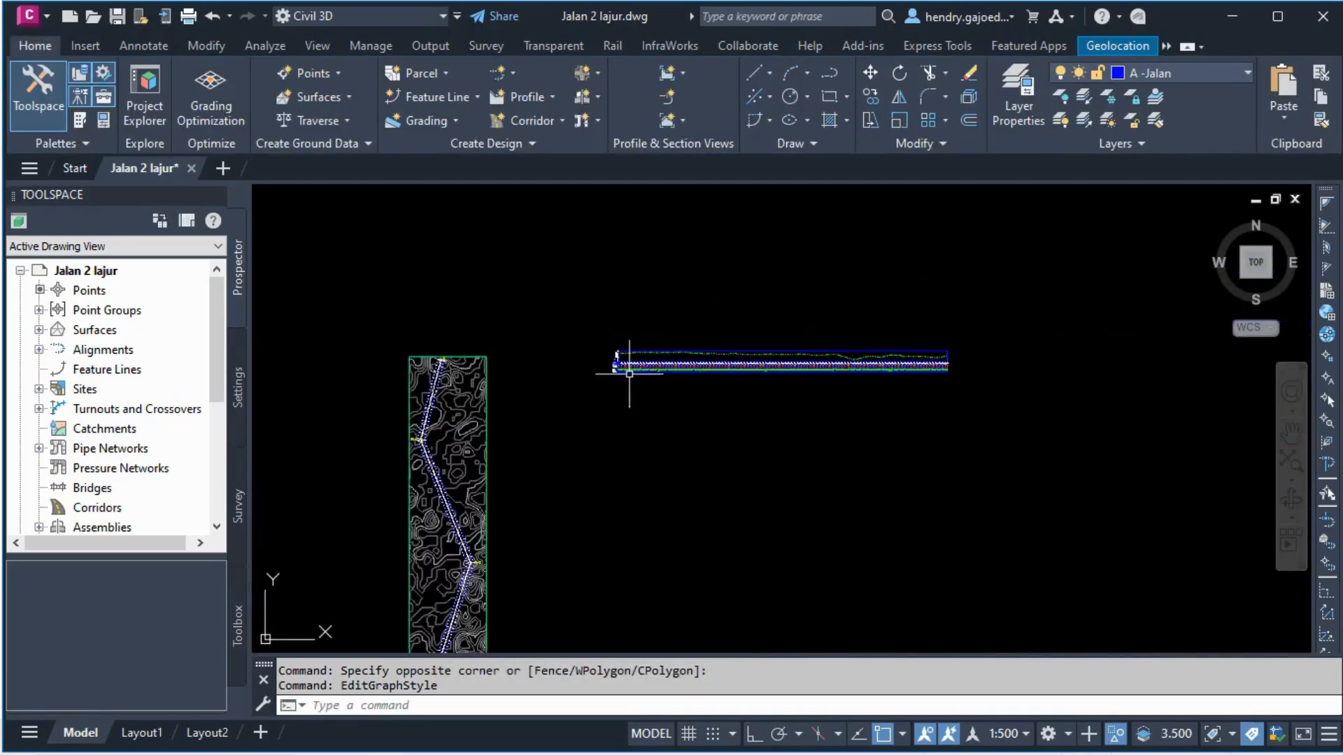
scroll(659, 330, up, 10)
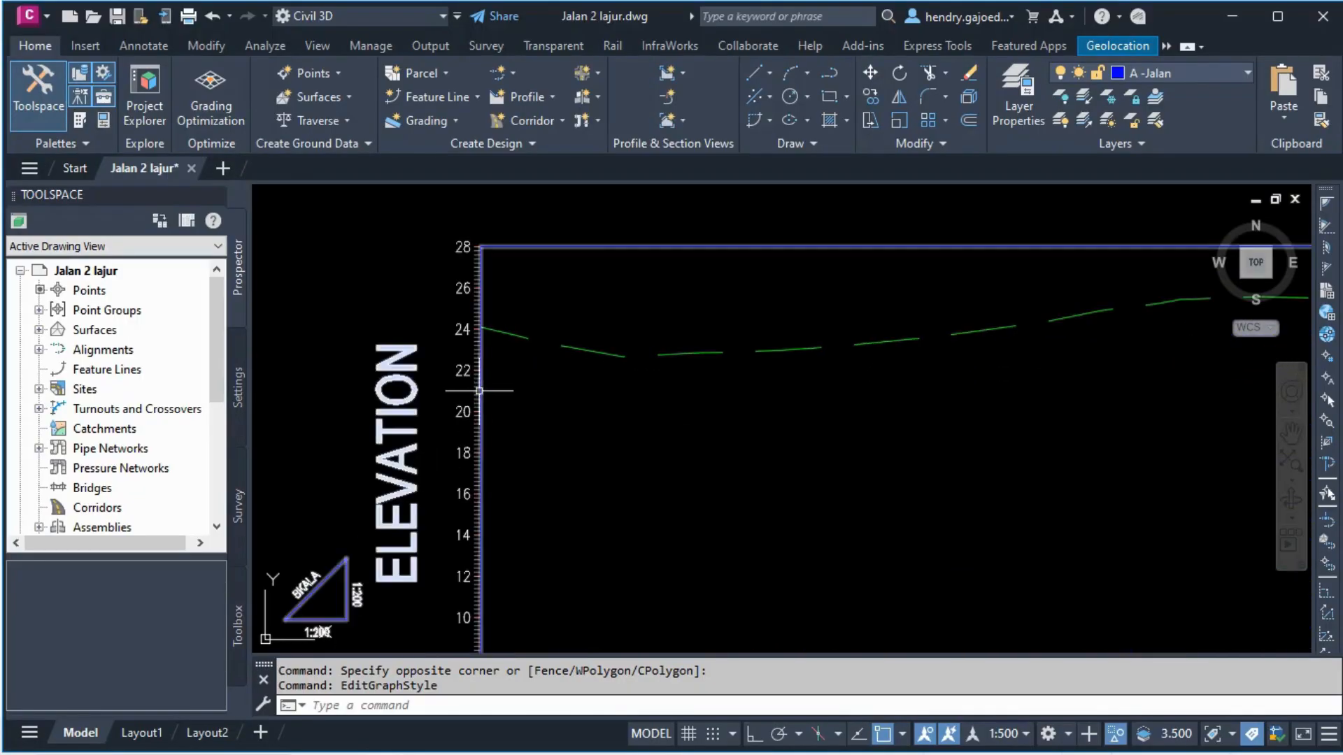
scroll(600, 266, down, 8)
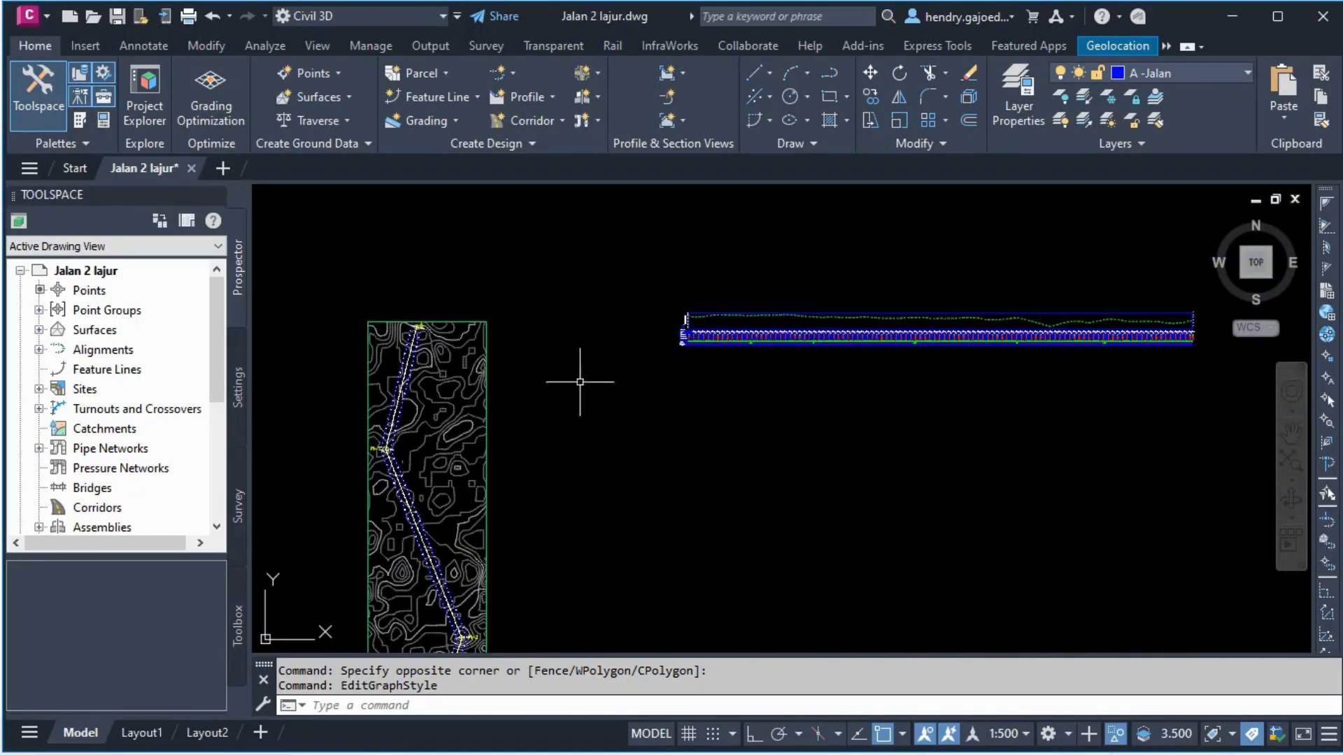
scroll(661, 301, up, 5)
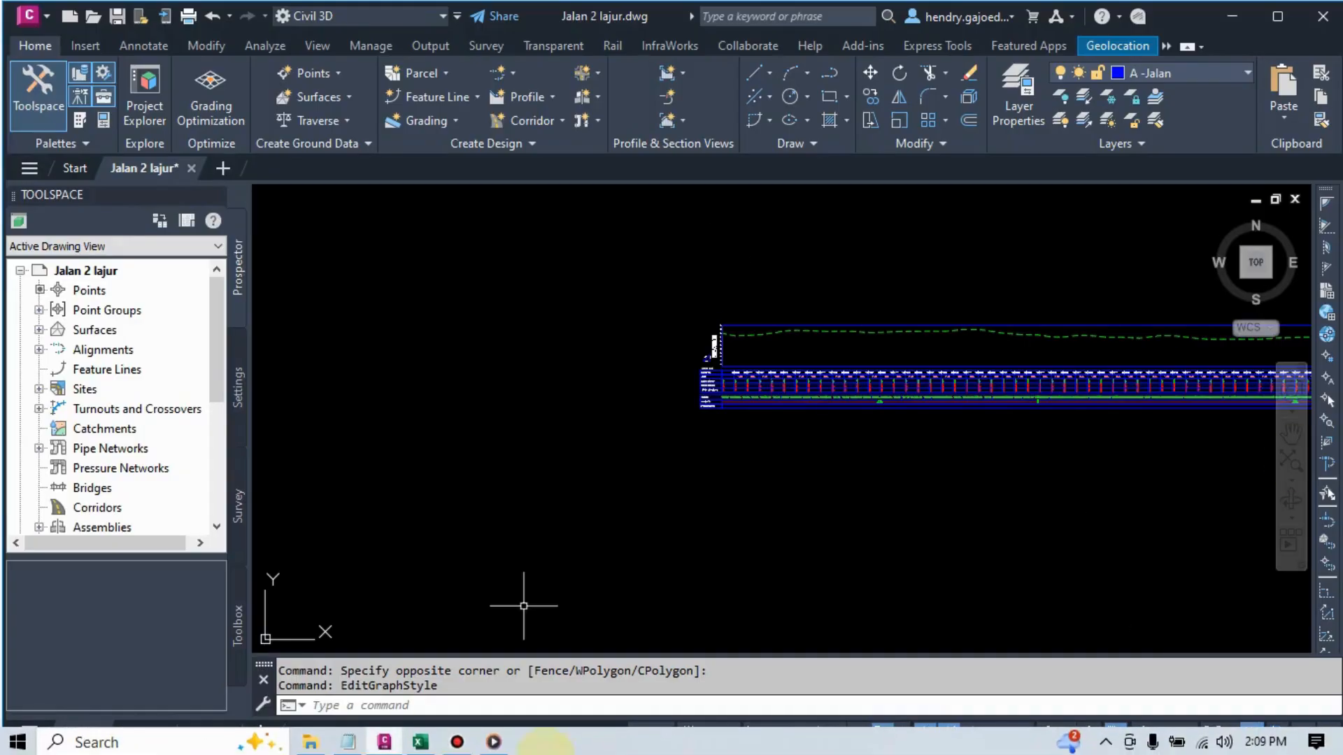
scroll(779, 345, up, 2)
scroll(779, 345, up, 4)
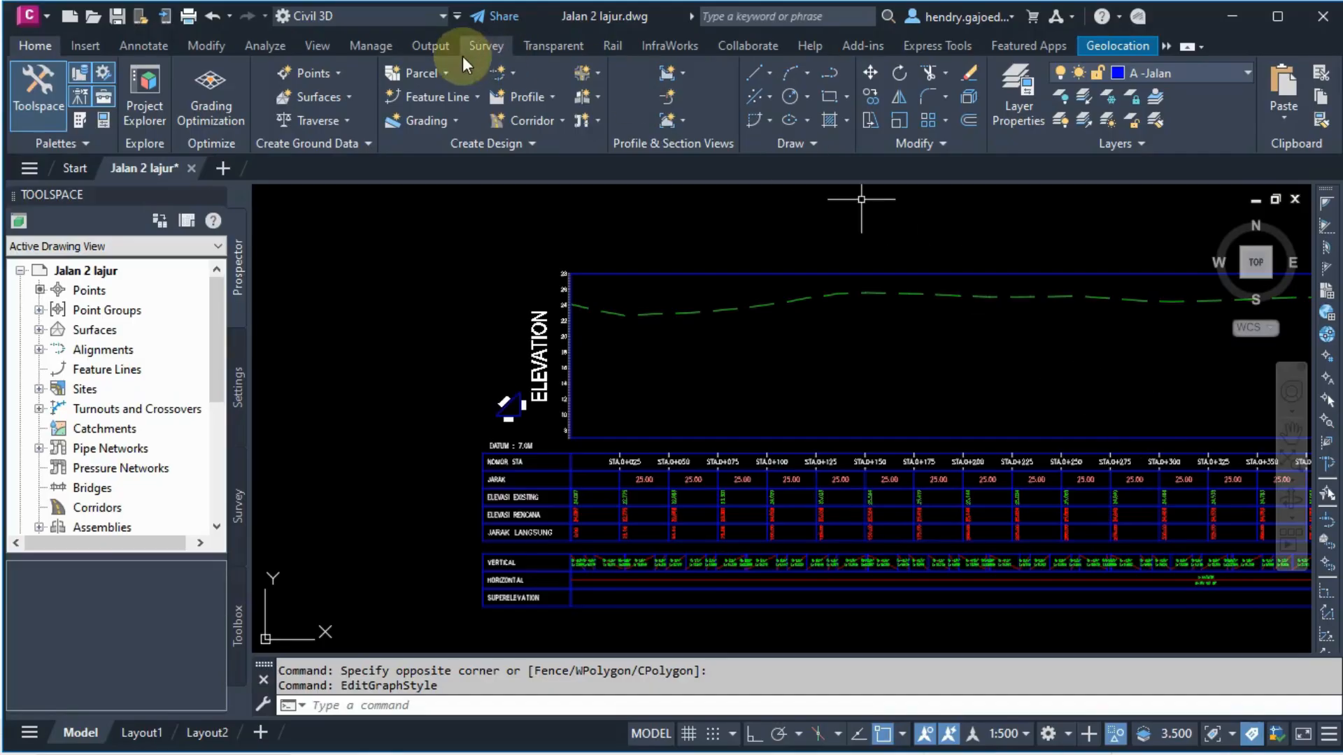
click(550, 98)
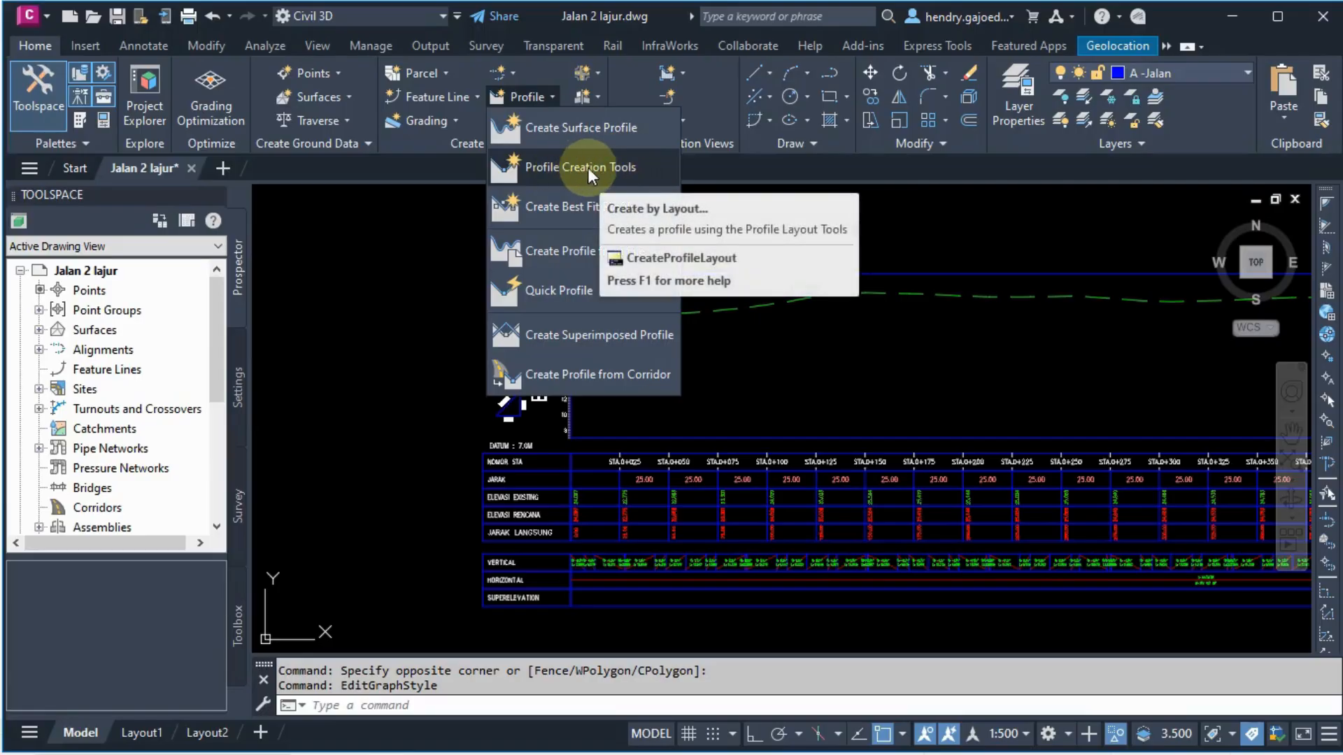
click(625, 169)
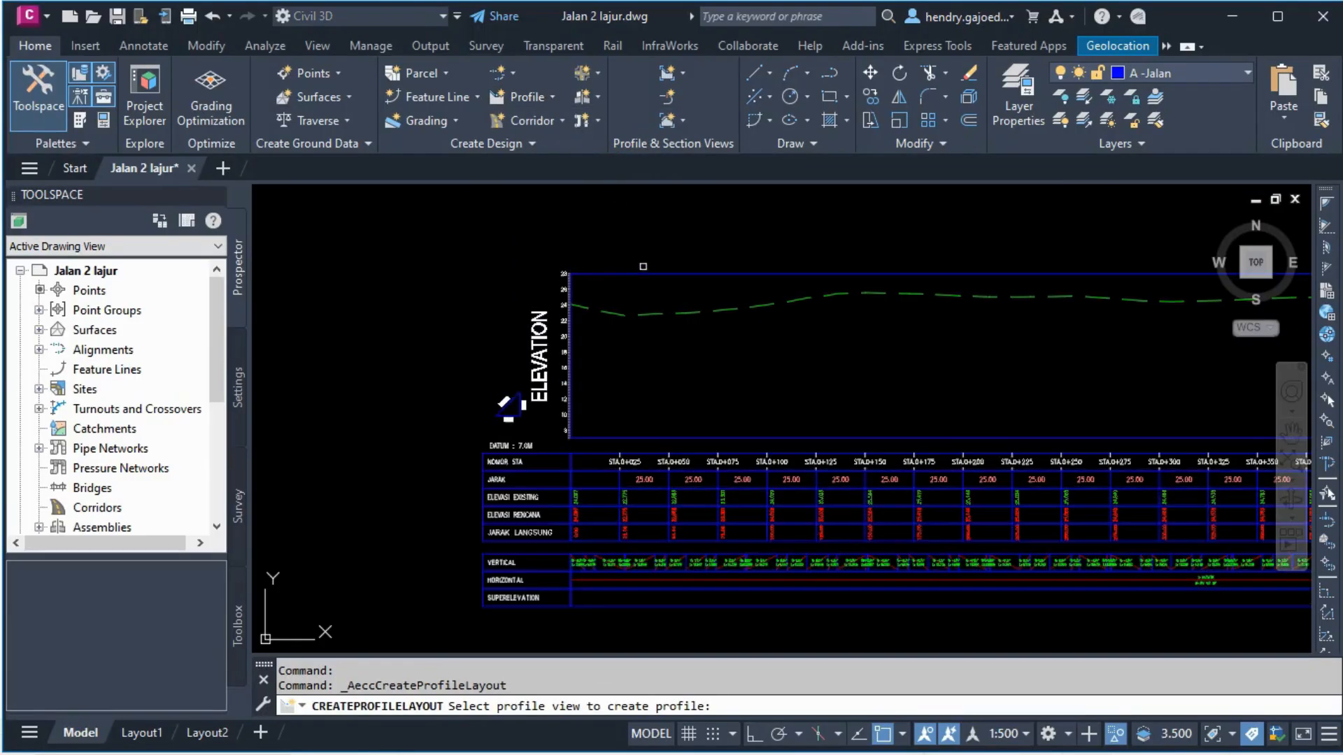
click(878, 221)
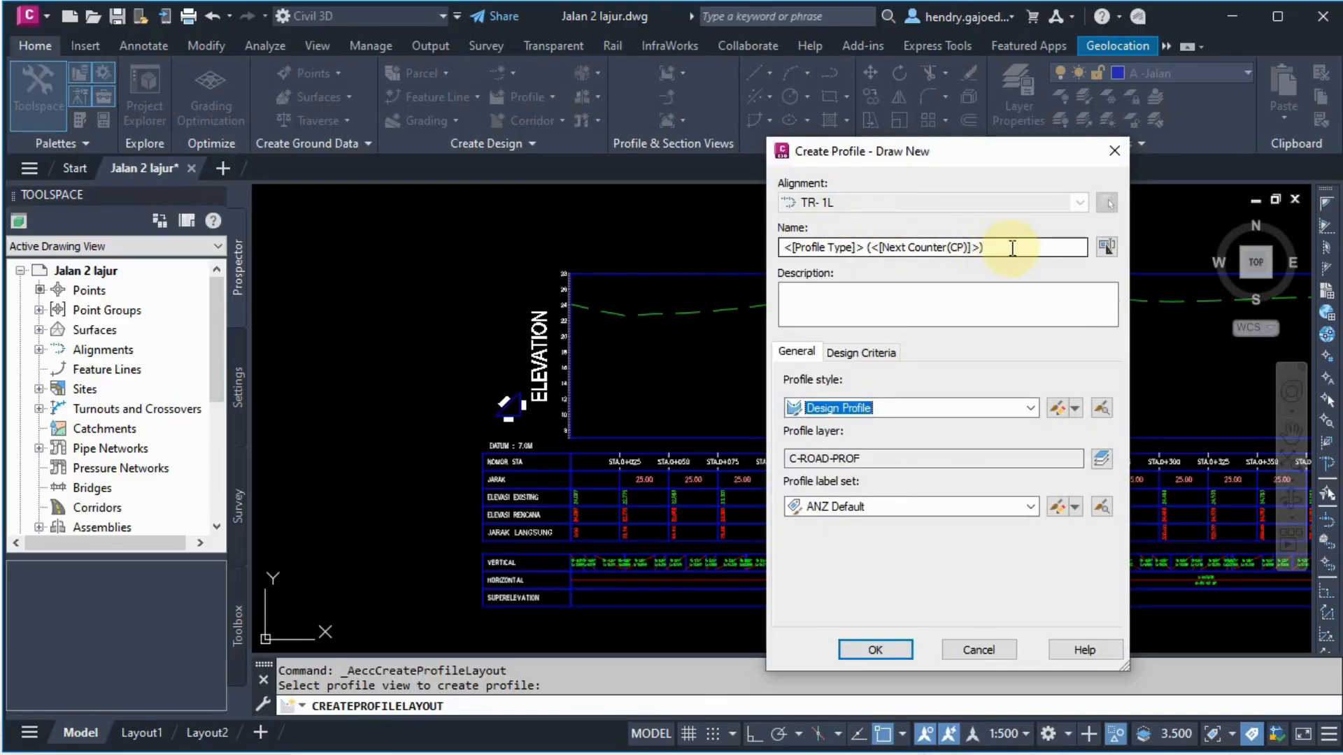
drag(1012, 249, 719, 315)
text(P)
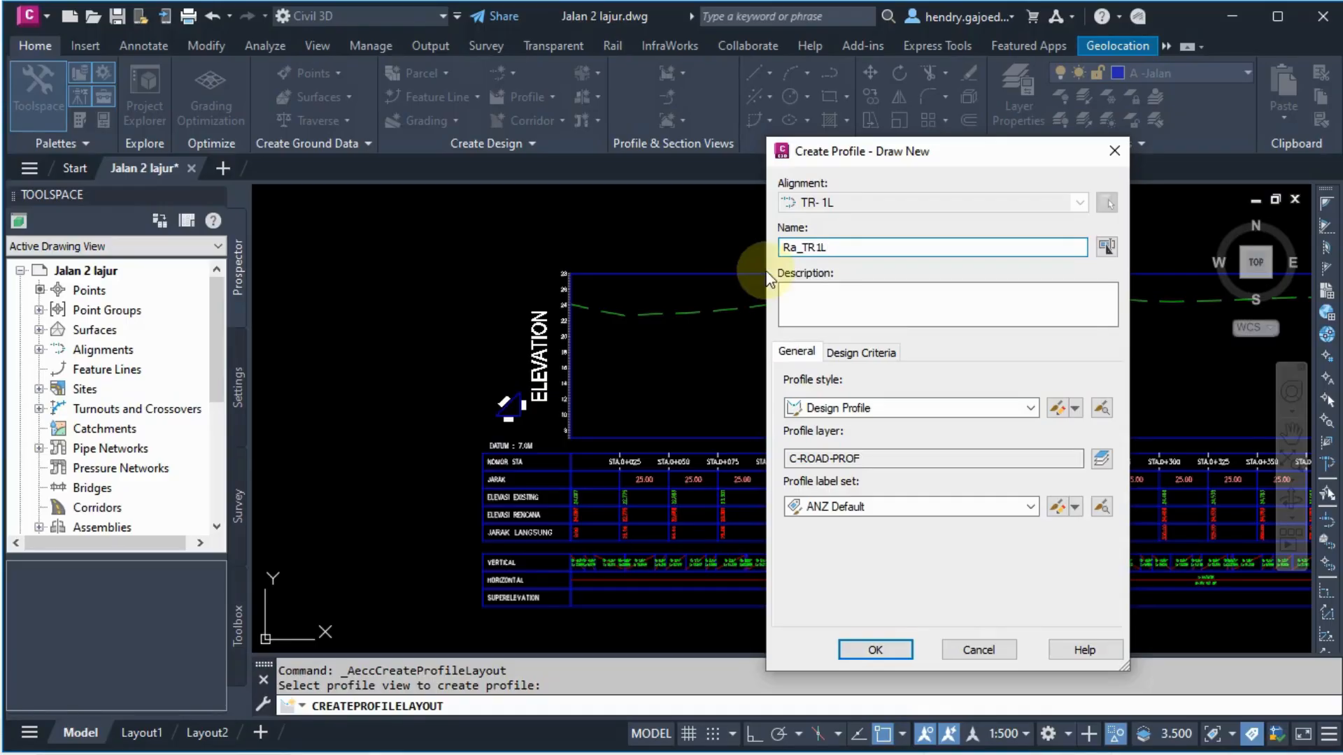
Give the profile the EII-WBN-Complete Label Set and the EII-WBN-Design Profile style, and create it
click(1031, 505)
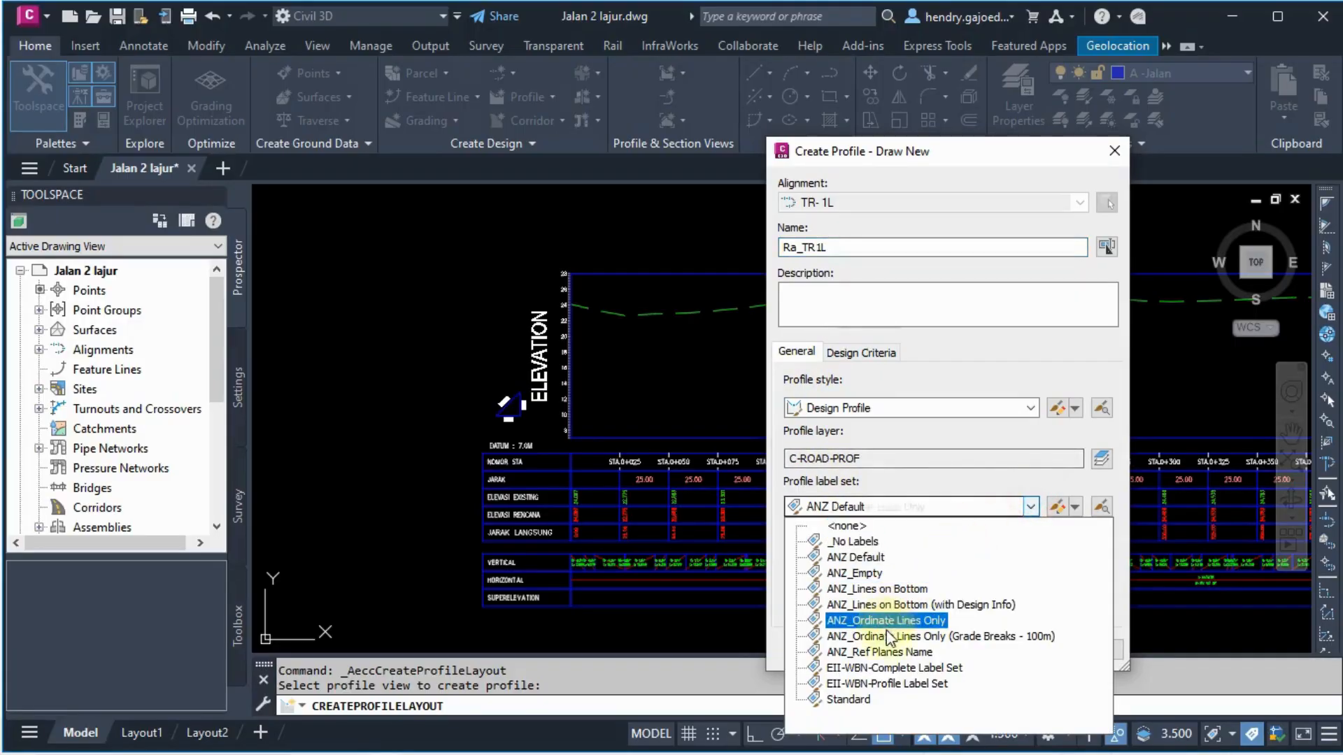
click(895, 667)
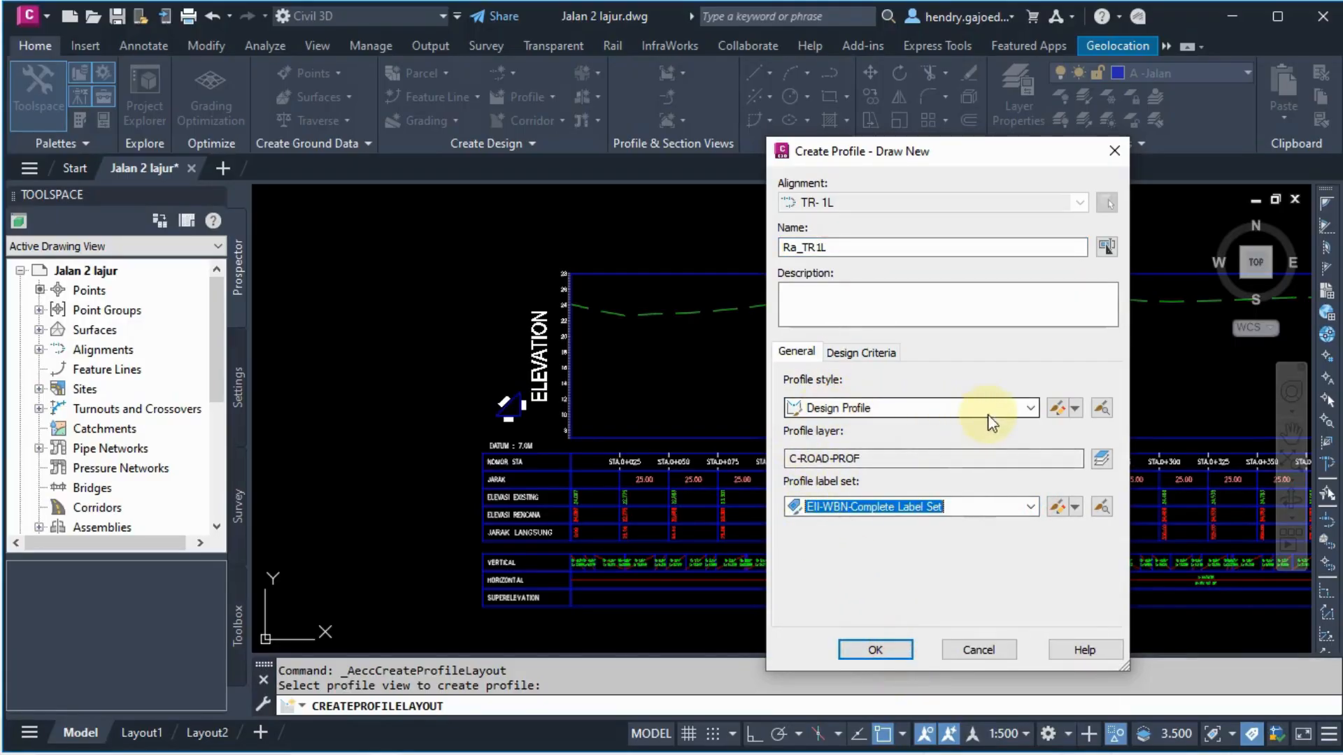
click(1031, 408)
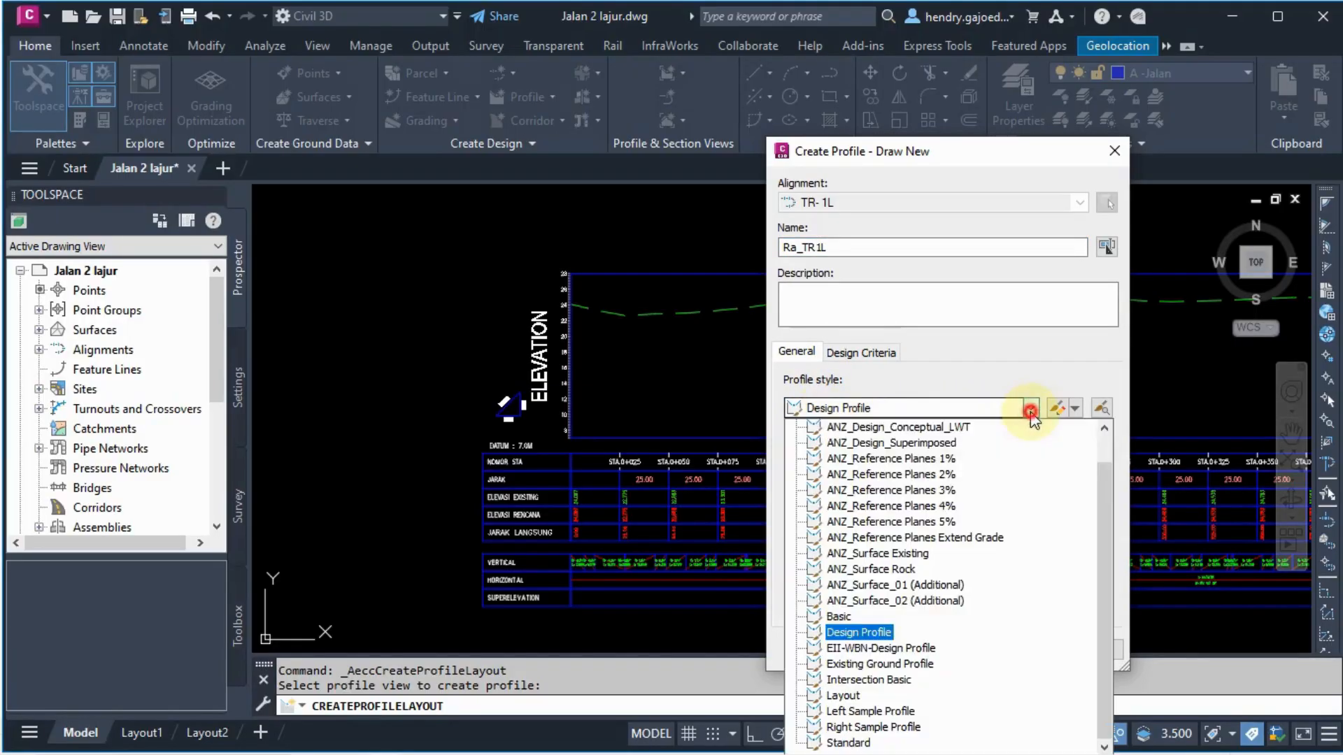
click(878, 648)
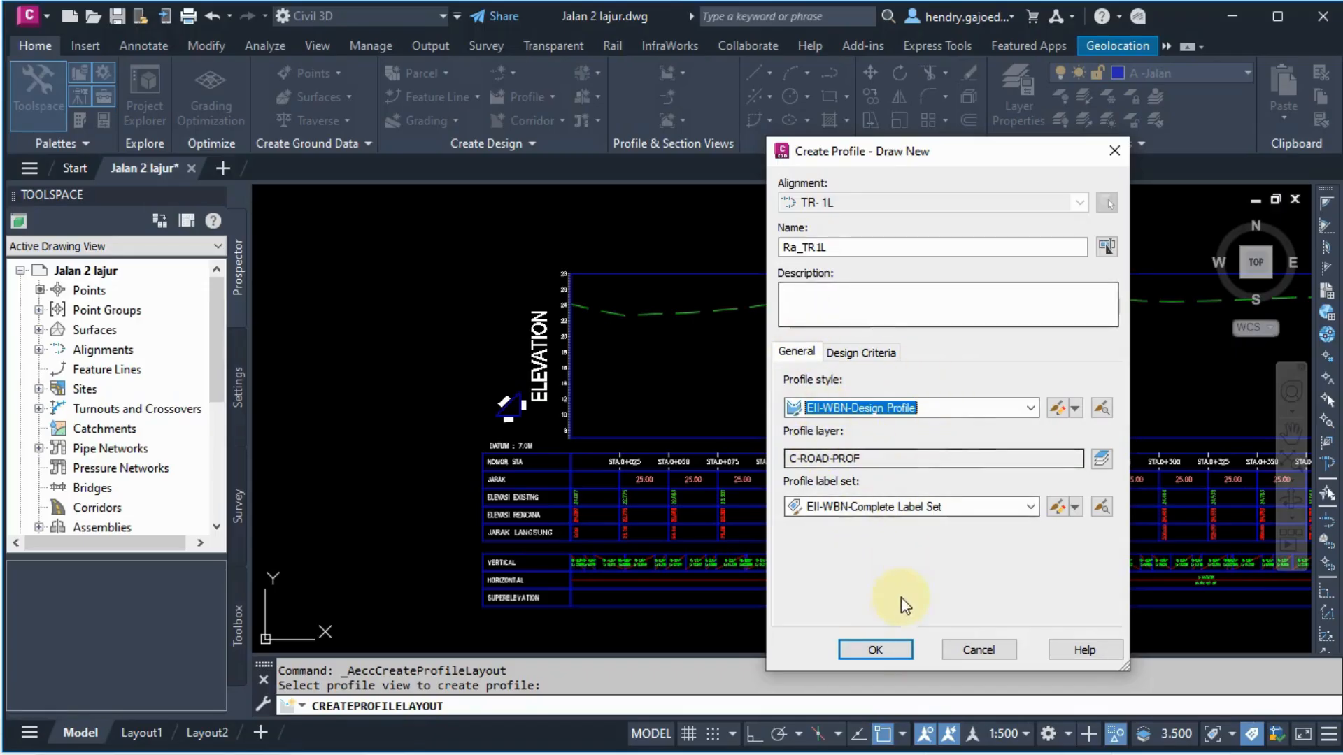
click(878, 650)
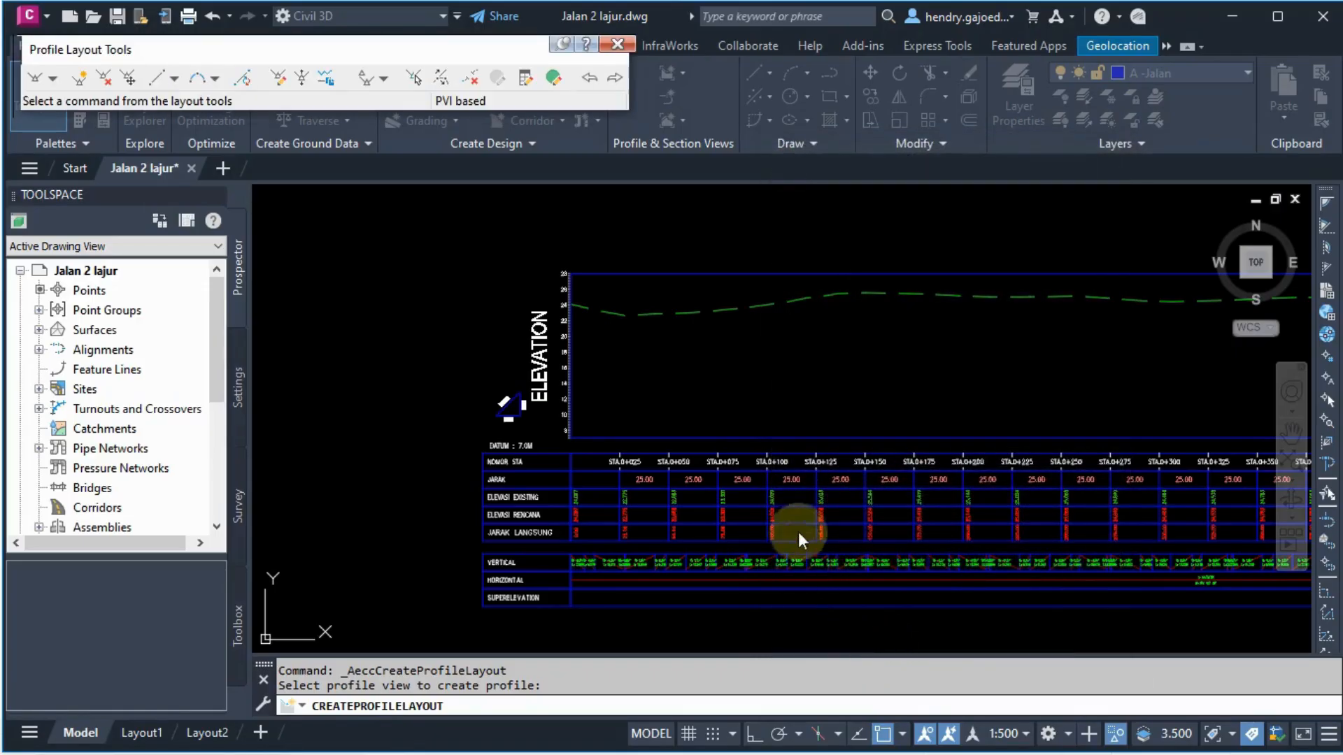
Draw one straight design tangent from the ground line's start to its end at STA 2+615, and close the profile layout tools
click(52, 78)
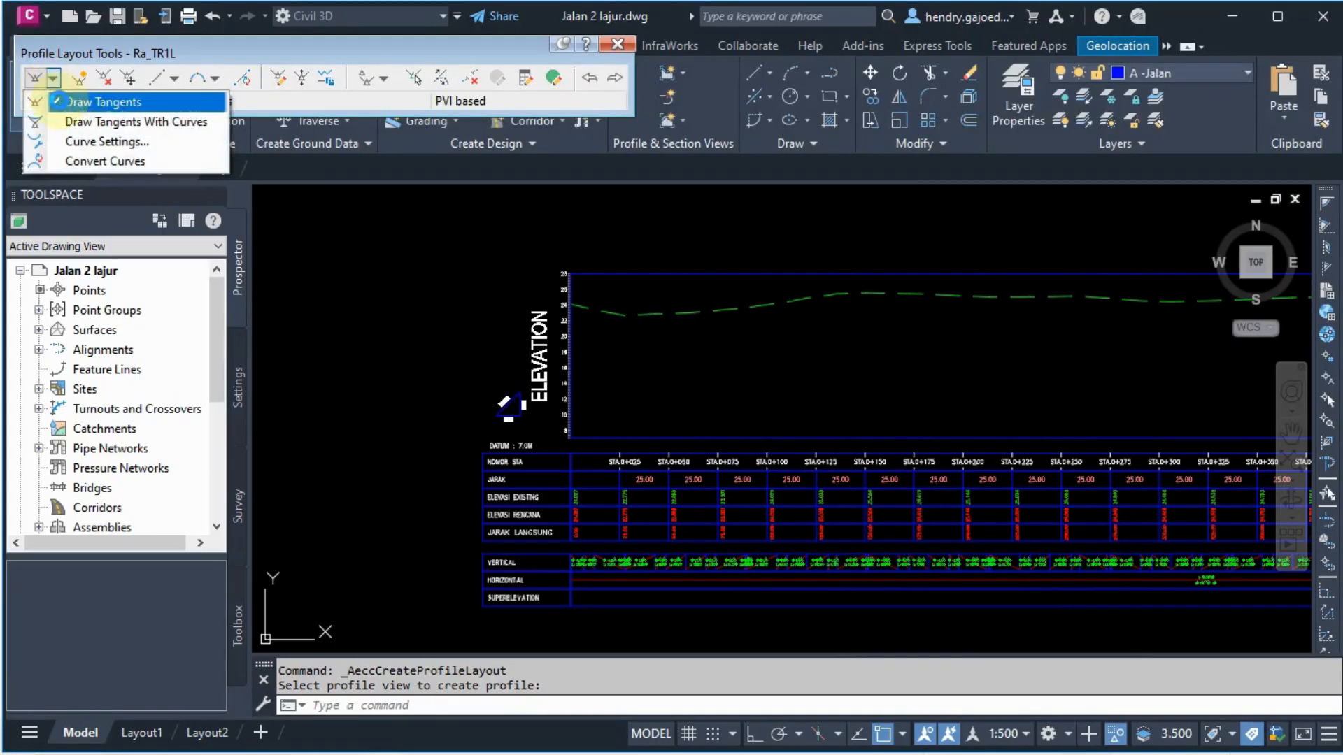
click(140, 99)
scroll(567, 304, up, 4)
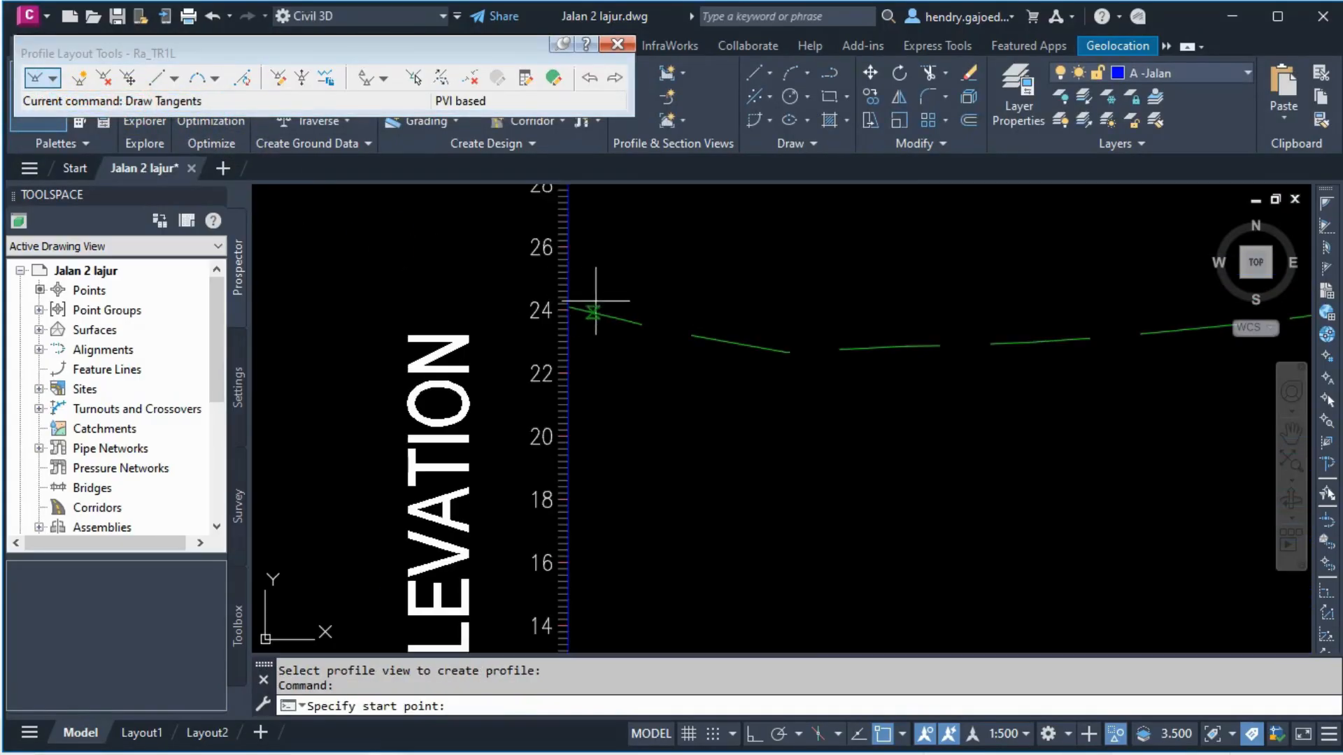
click(568, 308)
scroll(420, 405, down, 8)
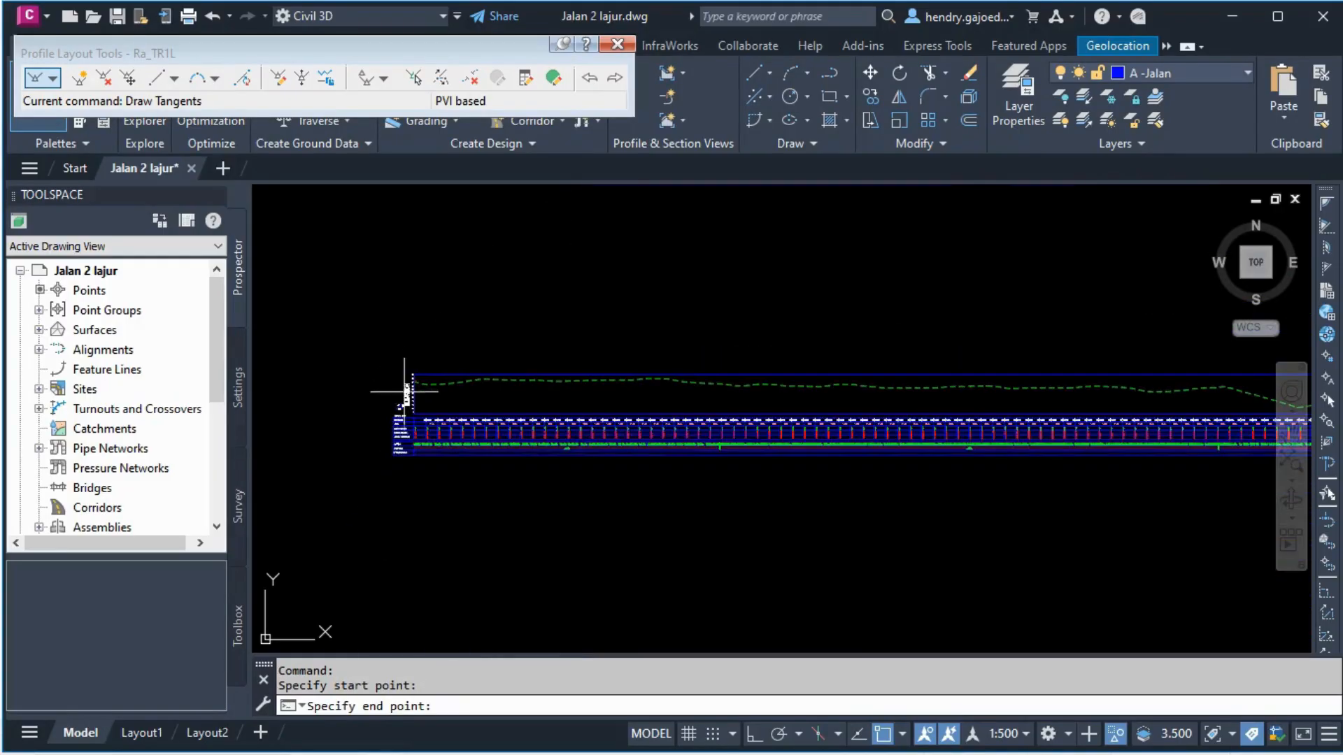
scroll(742, 423, up, 8)
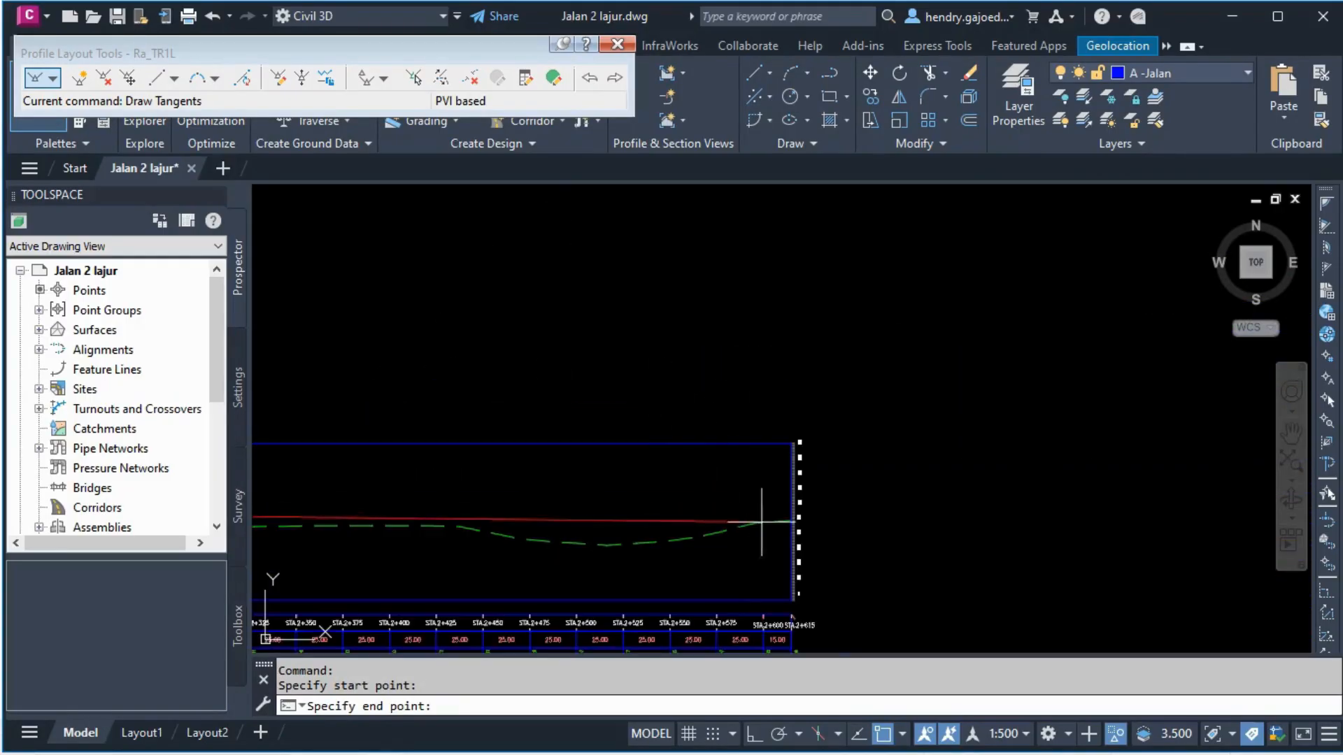
scroll(816, 513, up, 10)
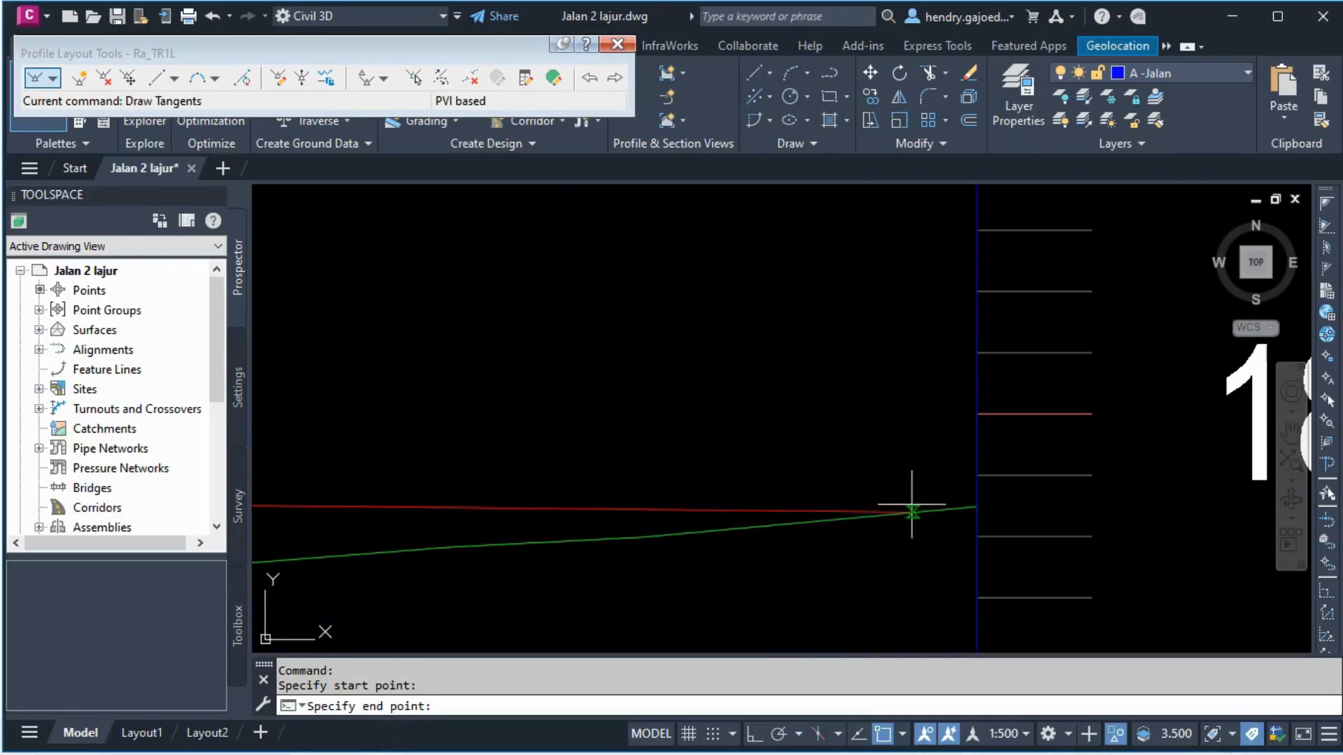
click(977, 506)
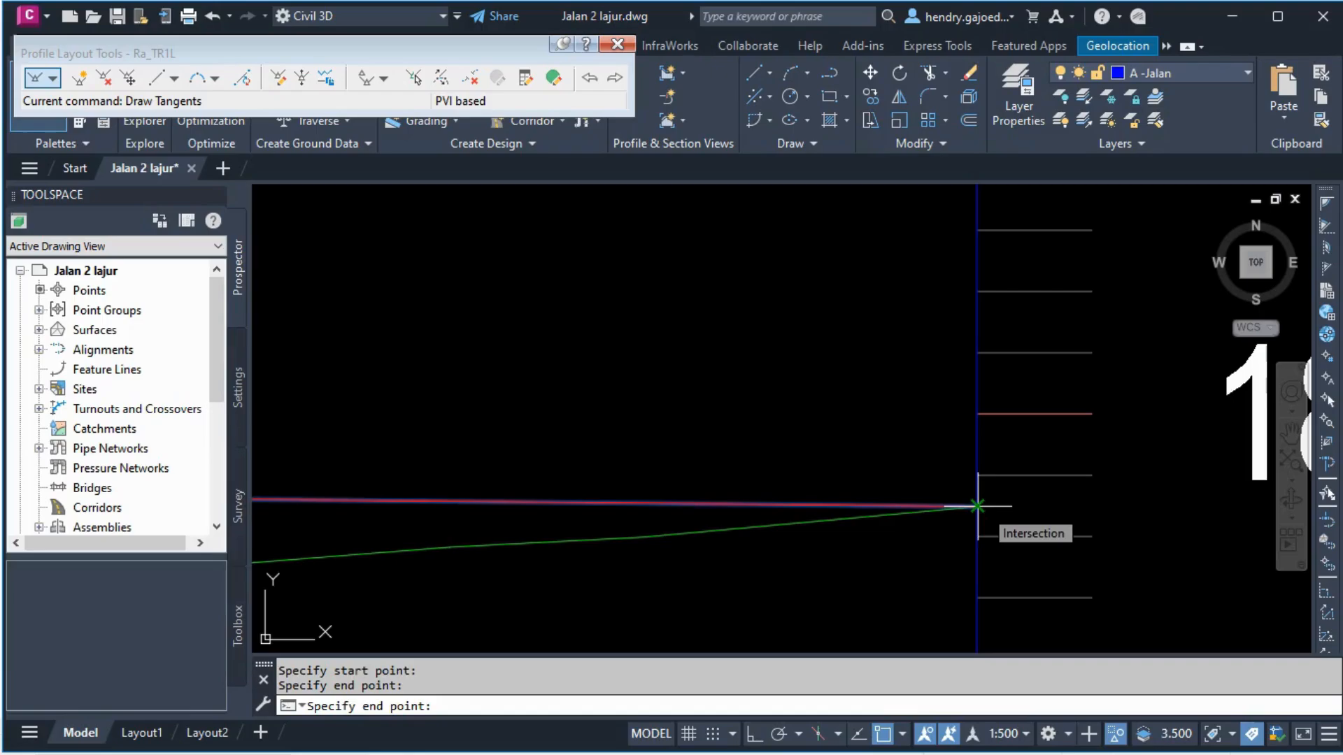
key(Return)
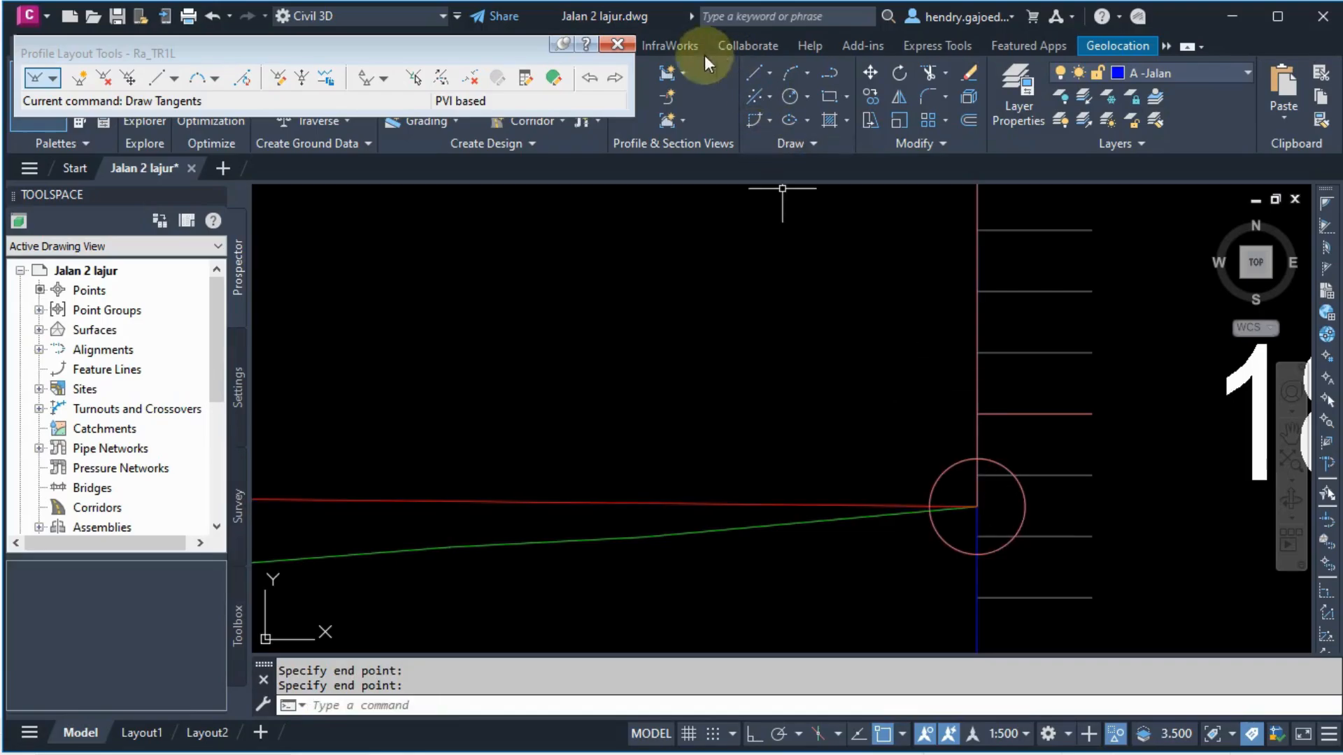
click(629, 44)
Examine the new design line against the existing ground line along the TR- 1L profile view
scroll(938, 362, down, 10)
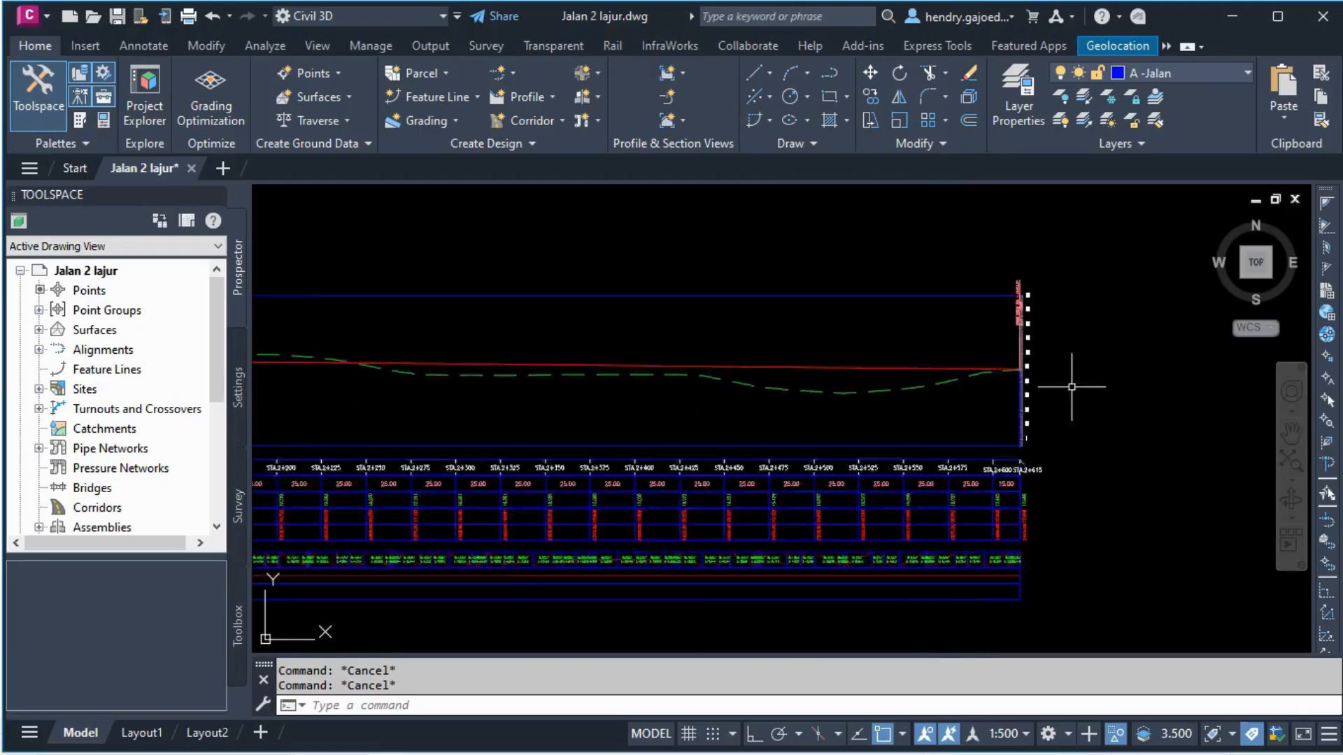
scroll(308, 409, up, 6)
scroll(494, 344, up, 3)
scroll(494, 234, down, 8)
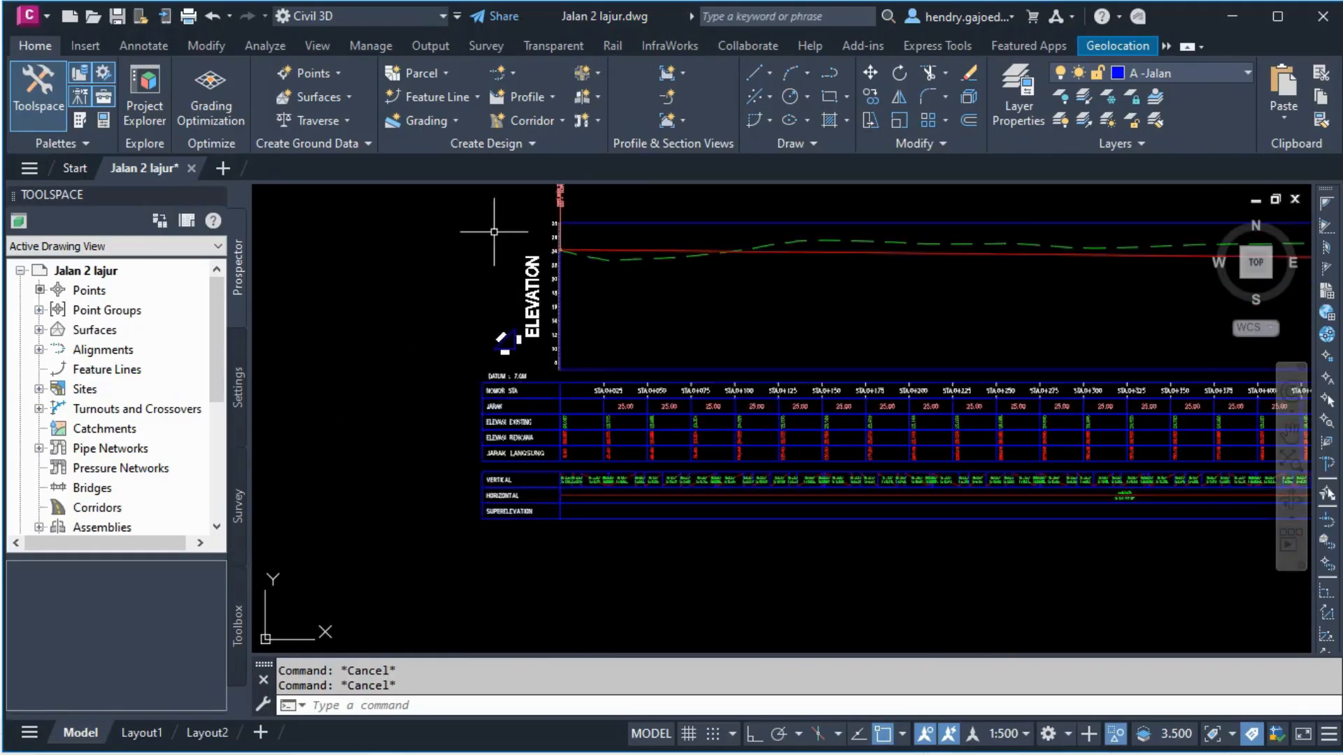
scroll(542, 393, down, 2)
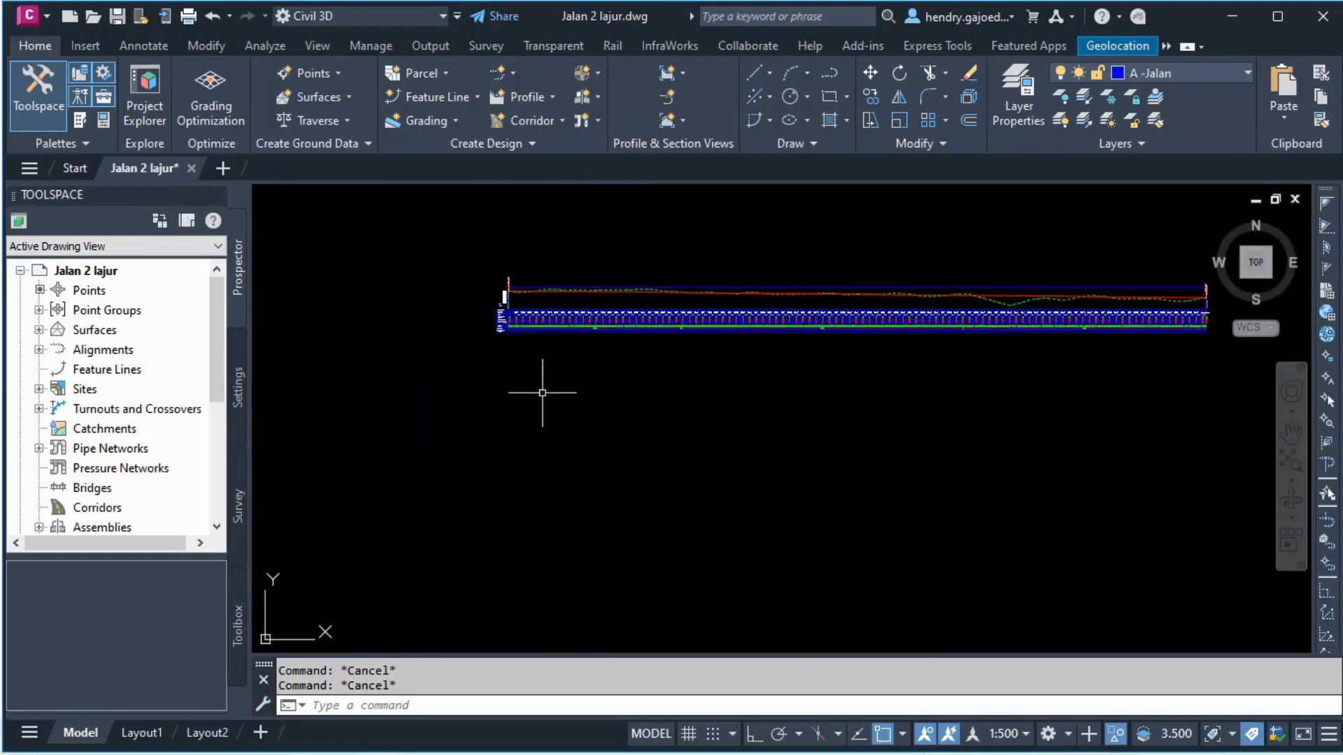
Sample the EGL surface along the TR- 1R alignment and start drawing the surface profile in a profile view
click(533, 101)
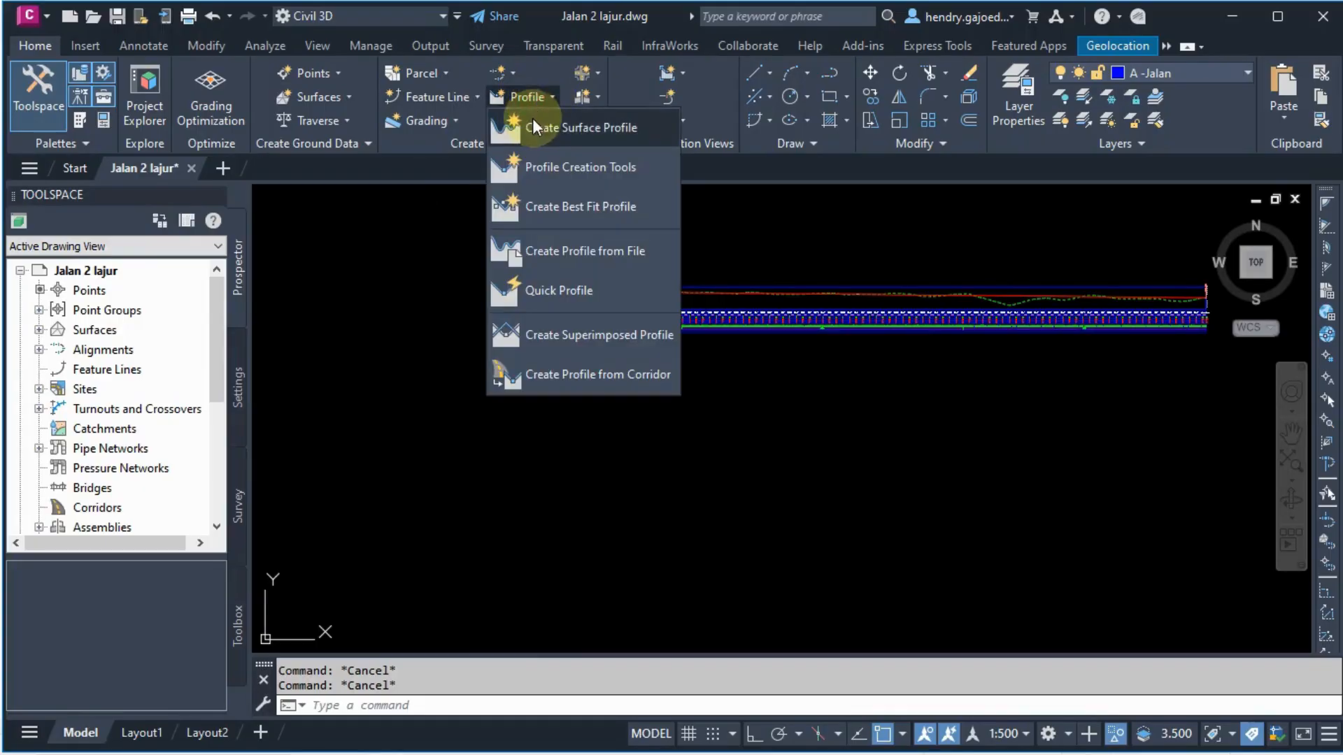
click(532, 120)
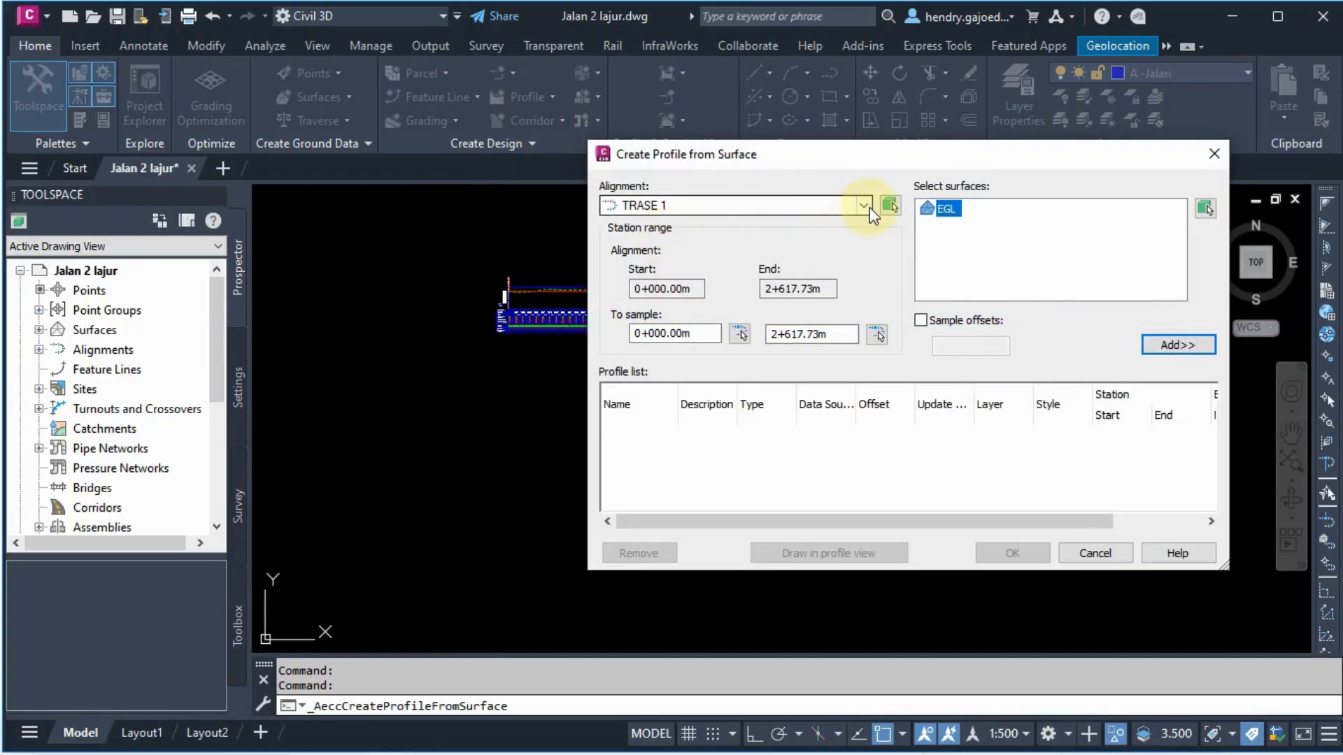
click(866, 205)
click(673, 236)
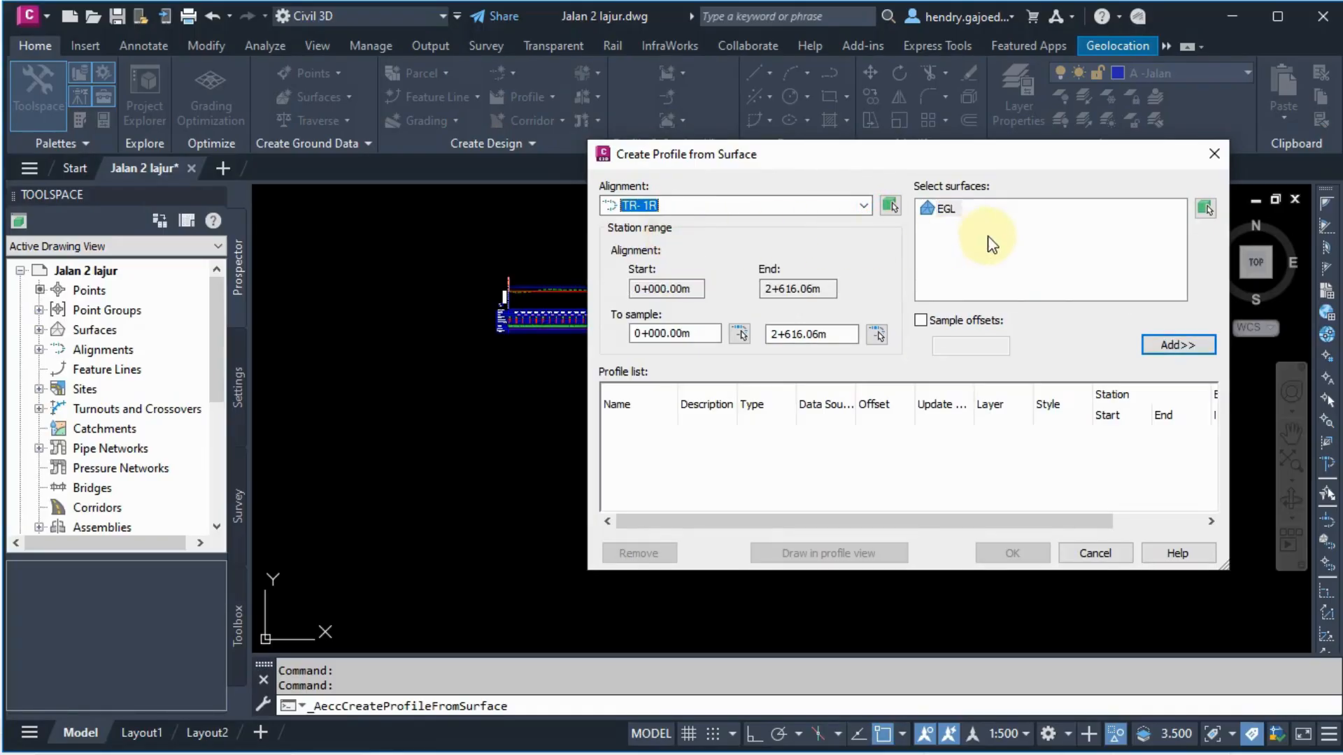
click(1153, 343)
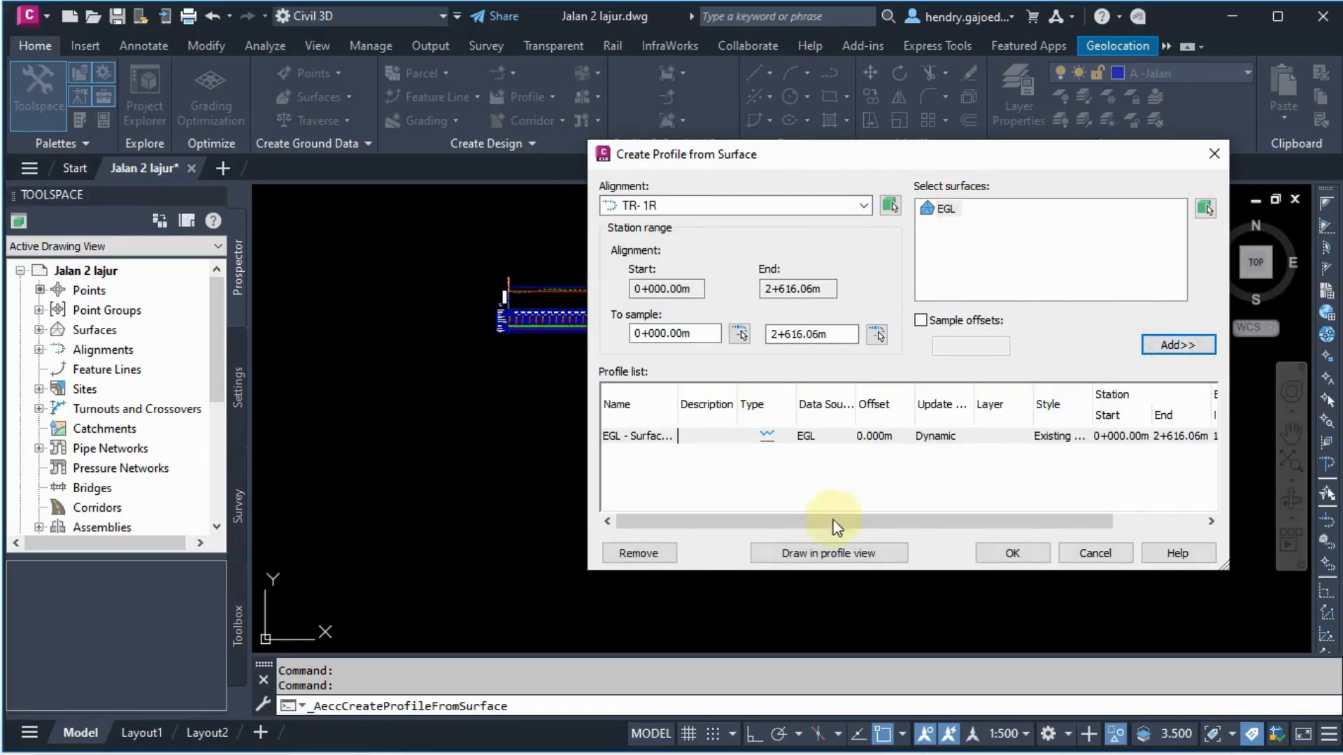
click(832, 554)
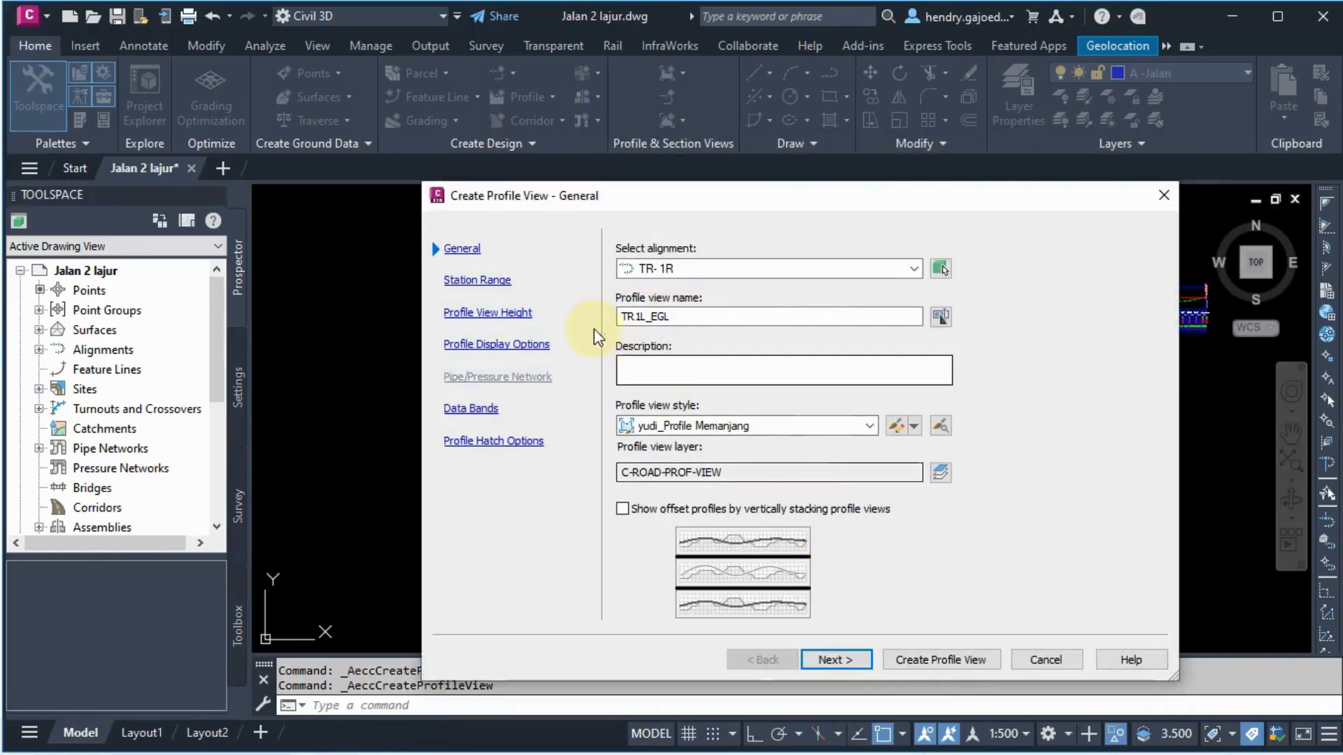
Rename the profile view for the TR- 1R alignment and set its end station to 2+615
click(649, 316)
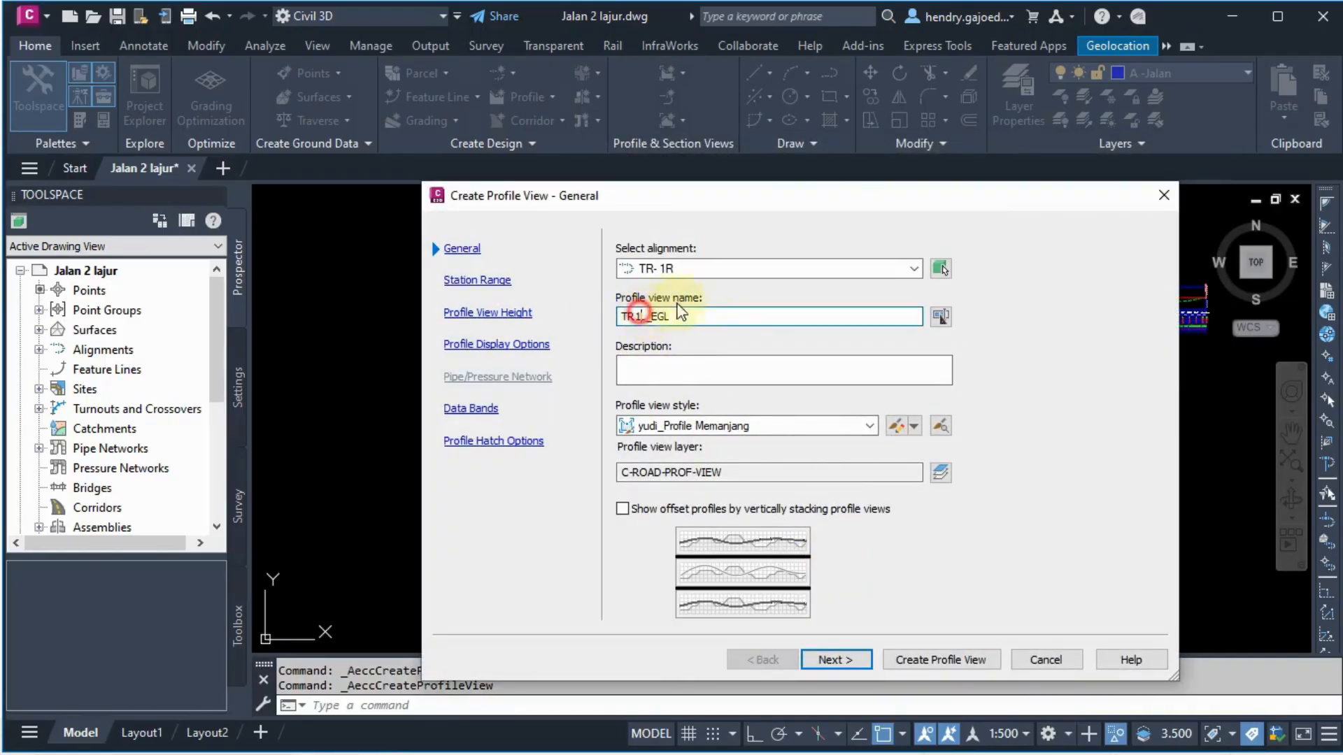
key(BackSpace)
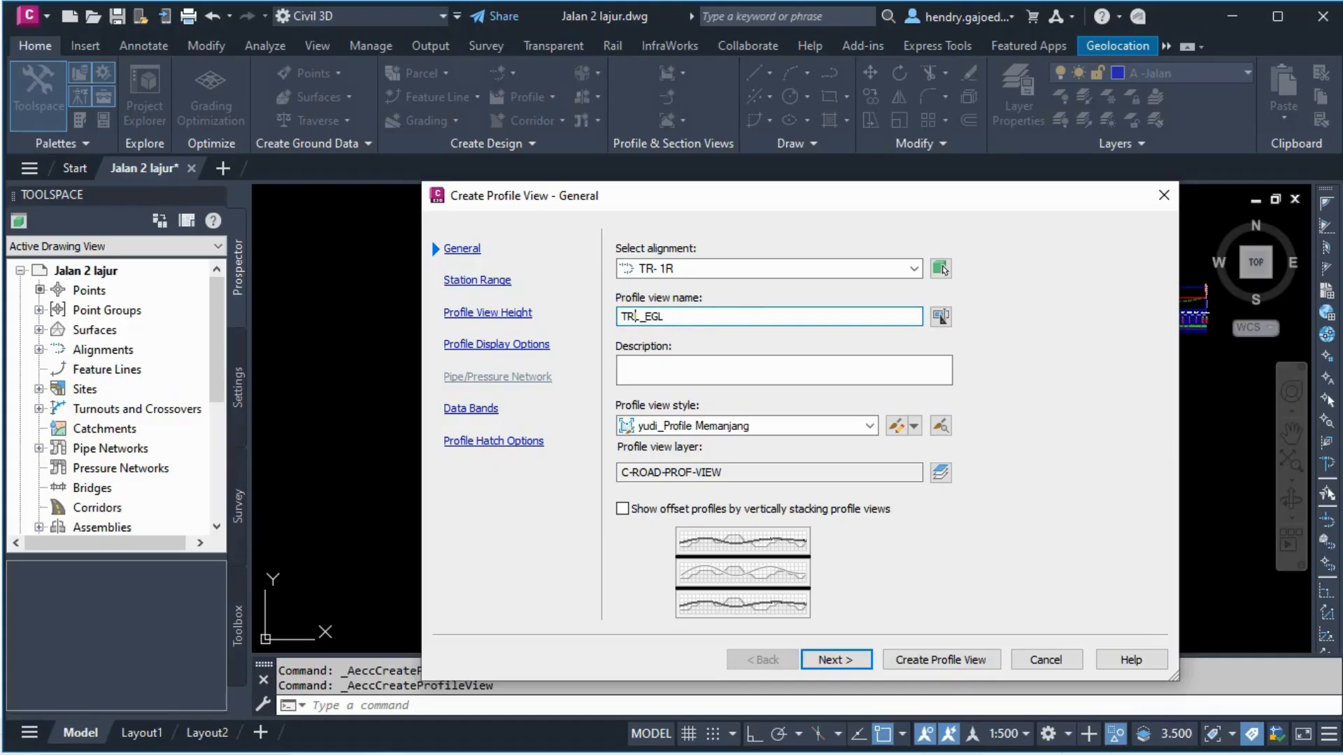
text(L)
text(R)
click(498, 280)
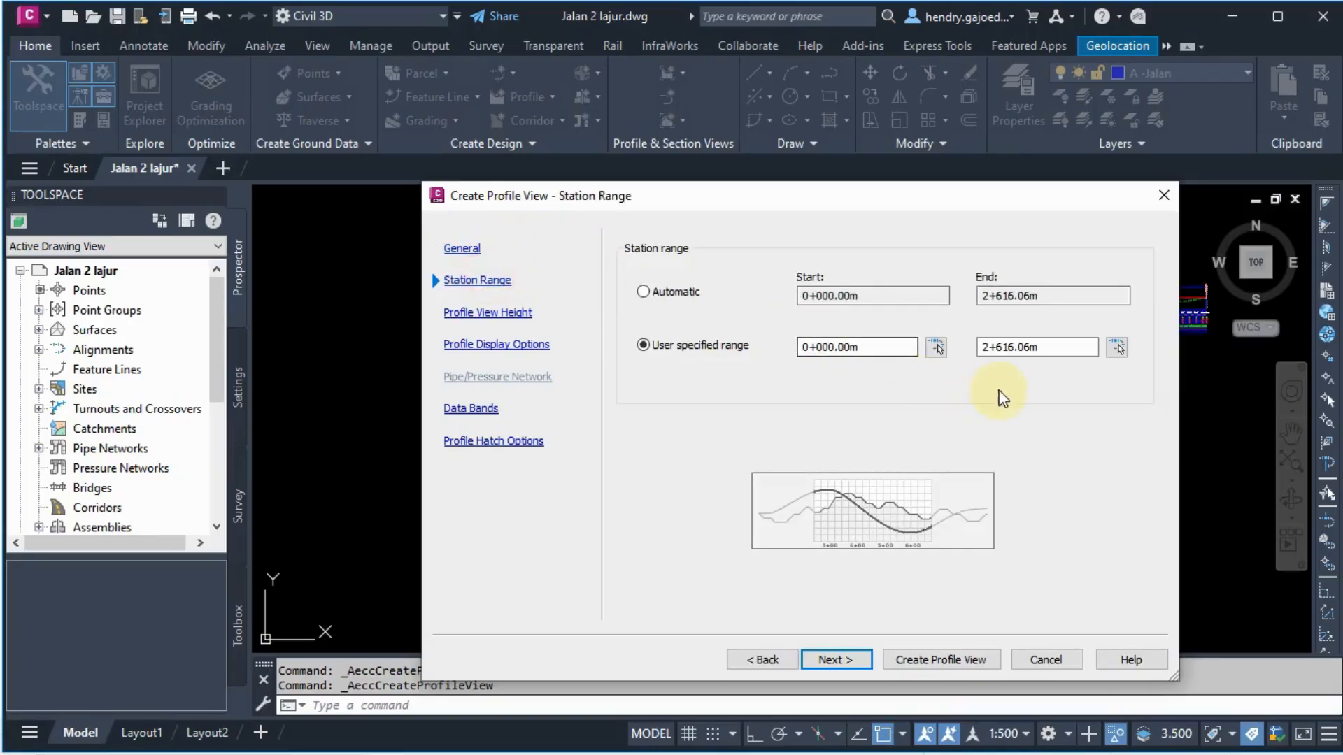
drag(1044, 350, 888, 376)
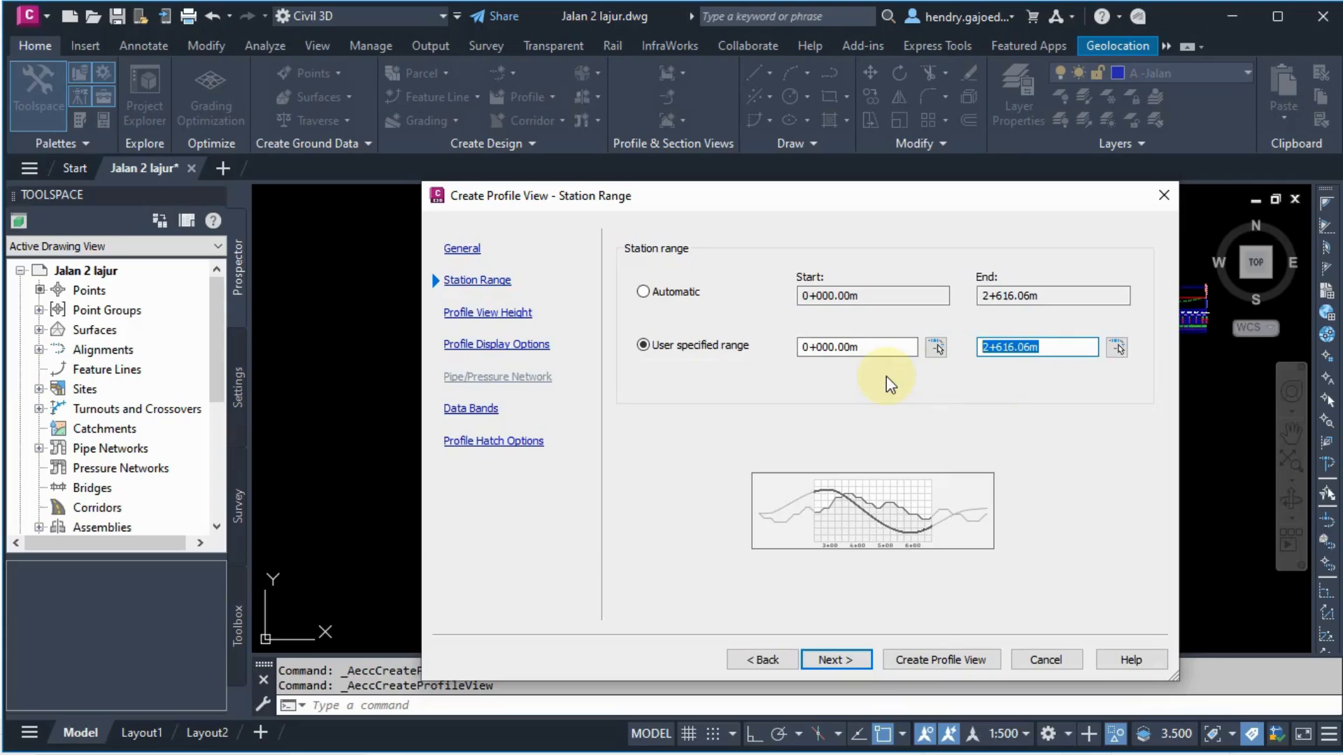
text(2+615)
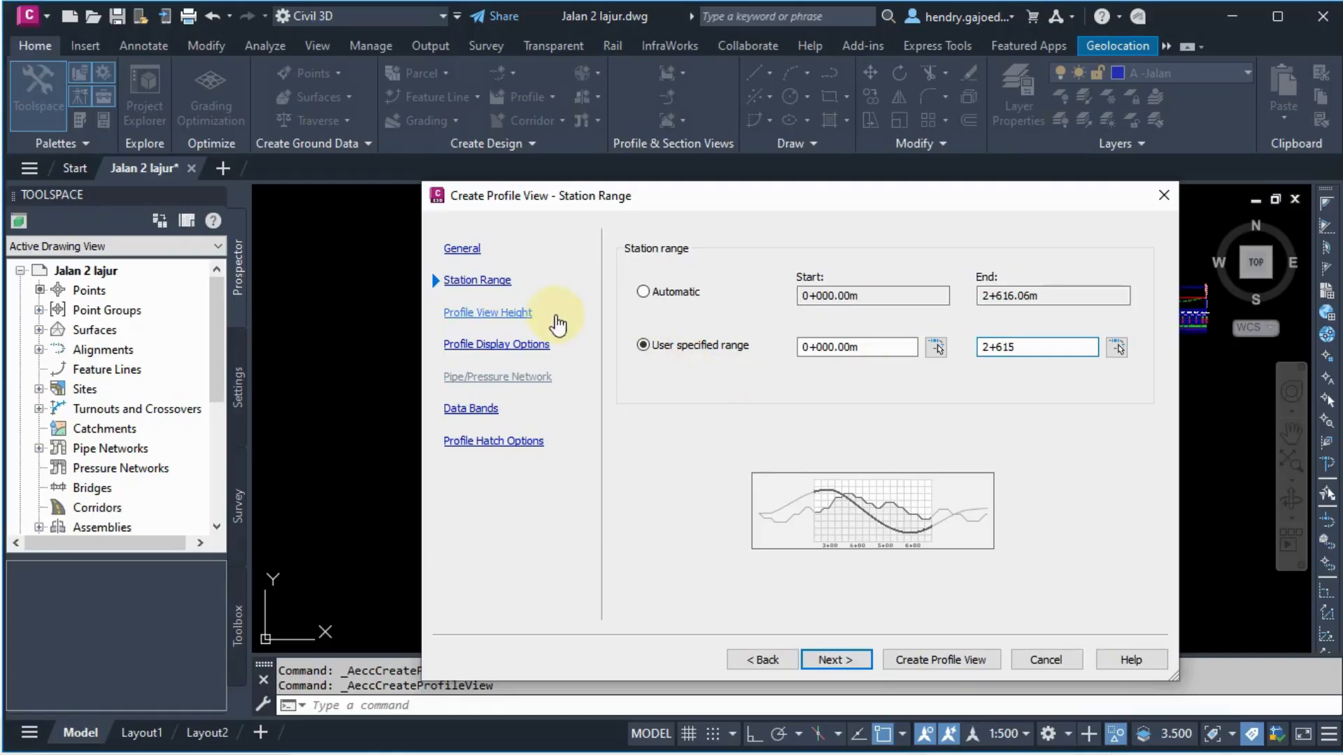
Set the profile view's user-specified height to a minimum of 10 m and a maximum of 29 m
click(516, 312)
click(832, 325)
double_click(832, 325)
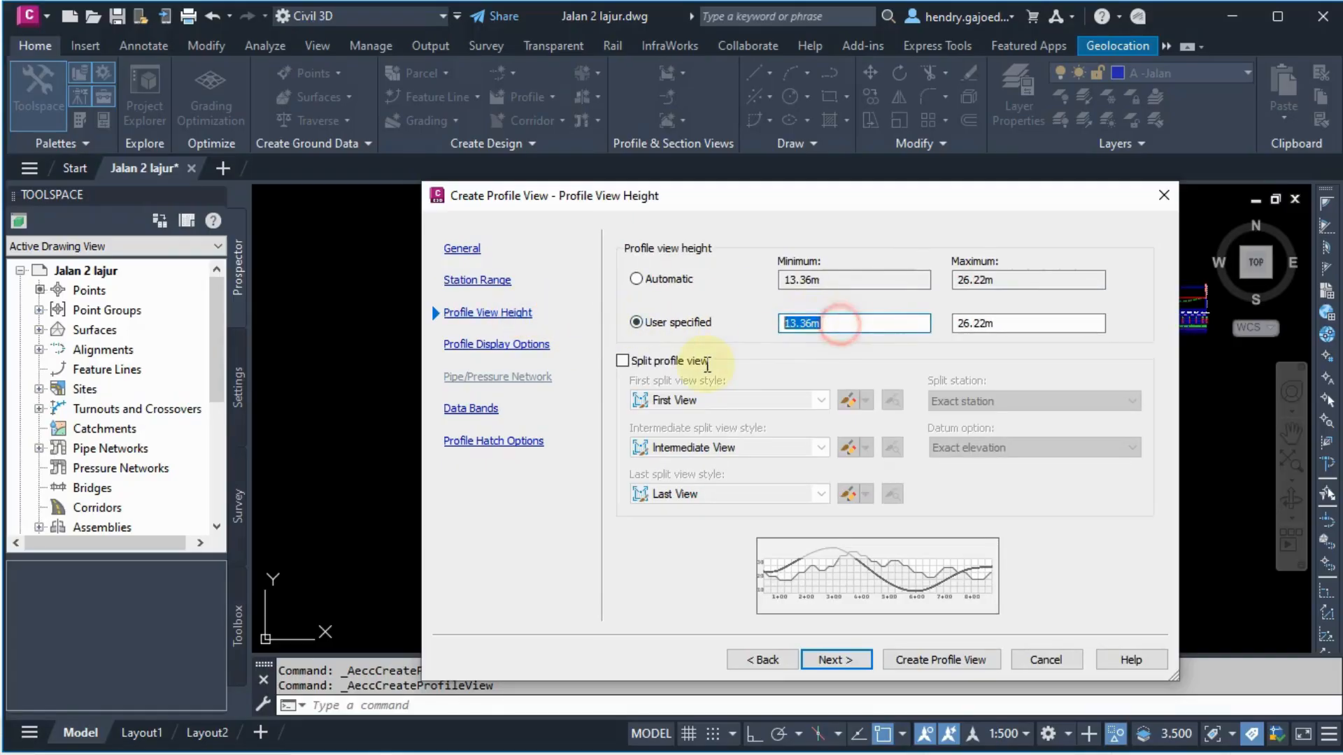
text(10)
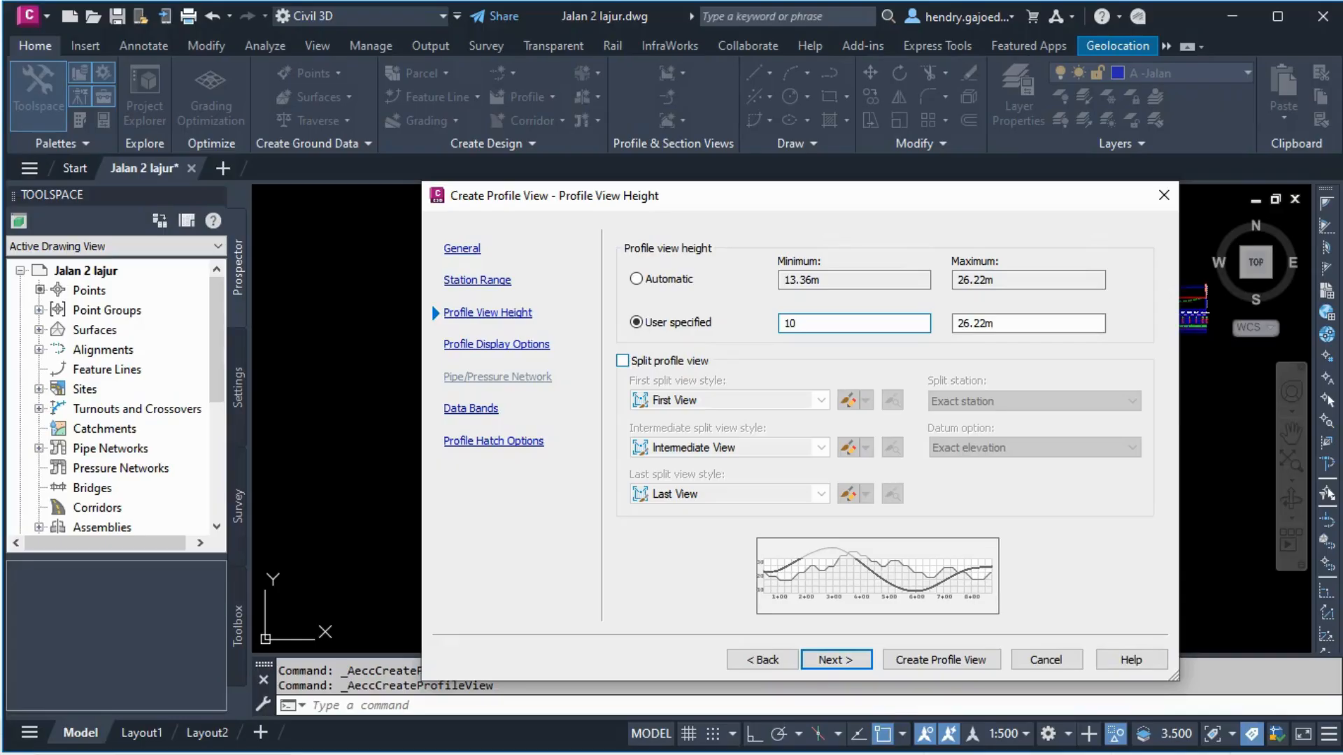
double_click(1000, 324)
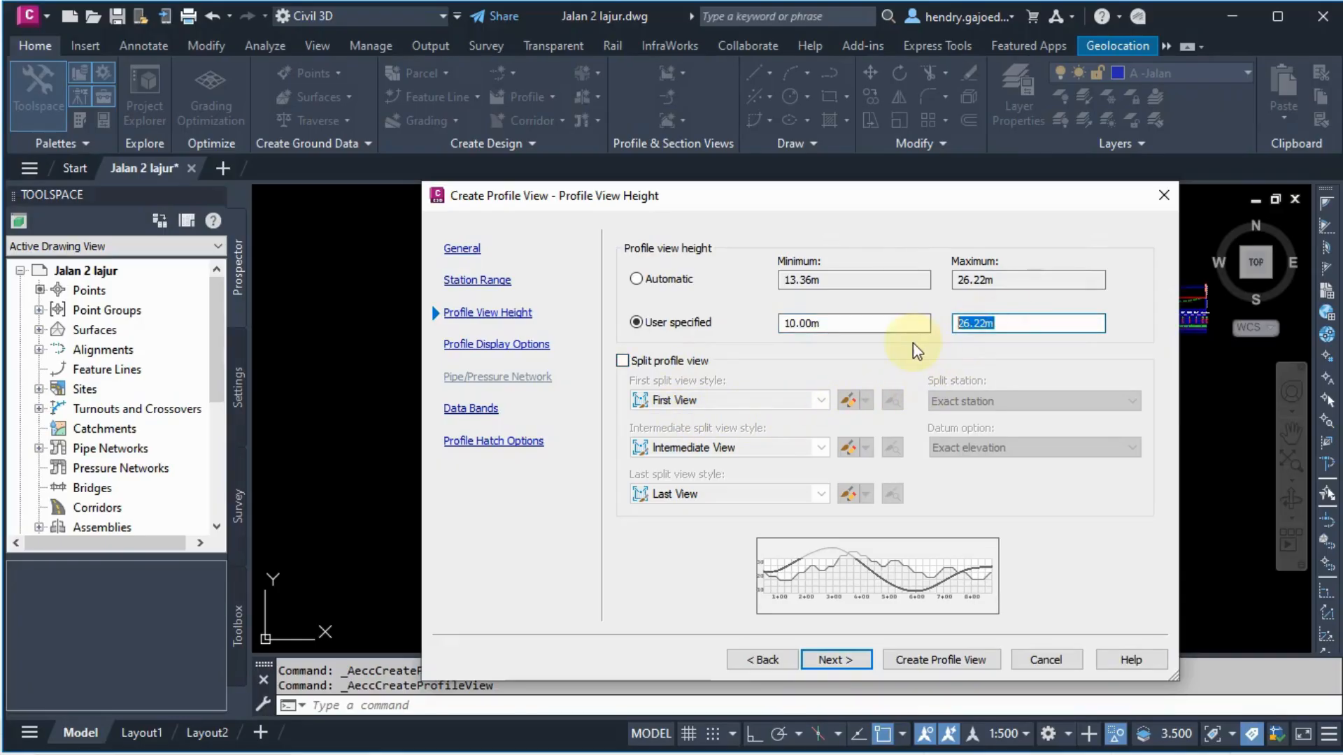
text(29)
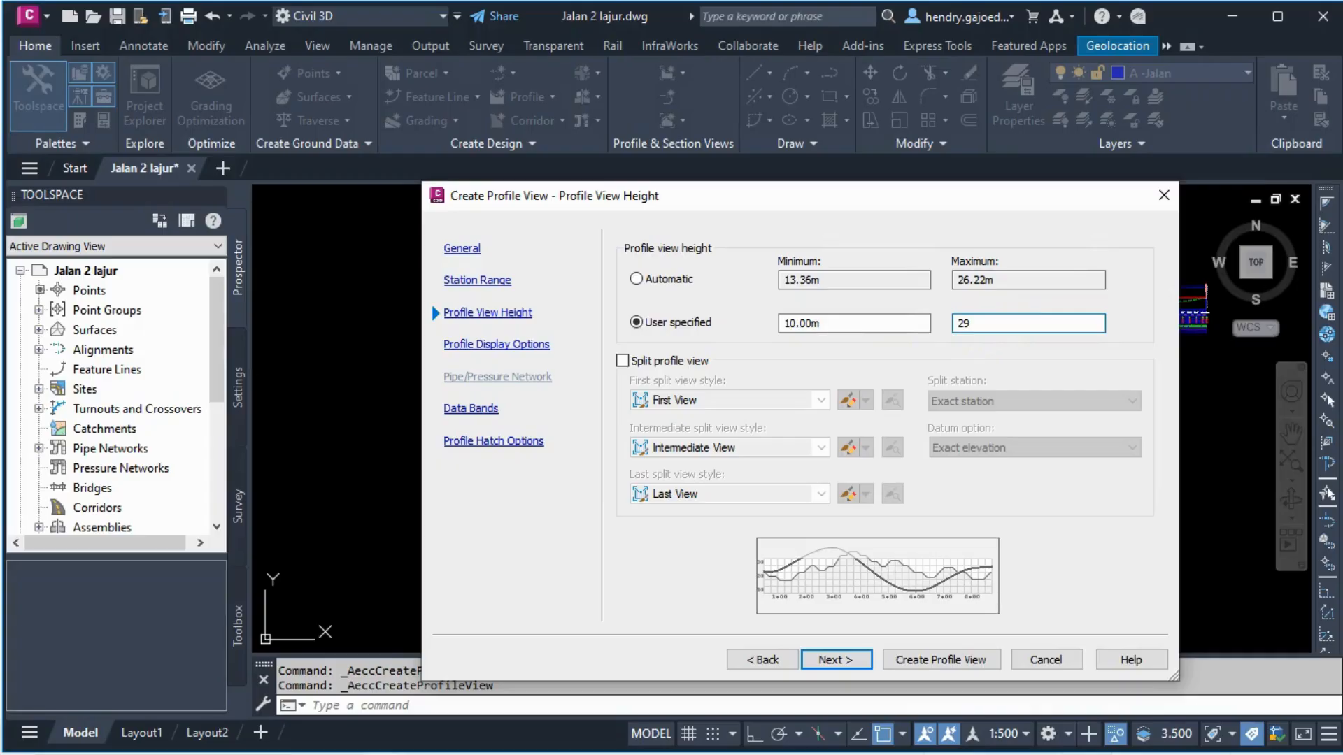
Create the profile view with the Hg_Profil Memanjang band set and place it below the TR- 1L profile view
click(532, 348)
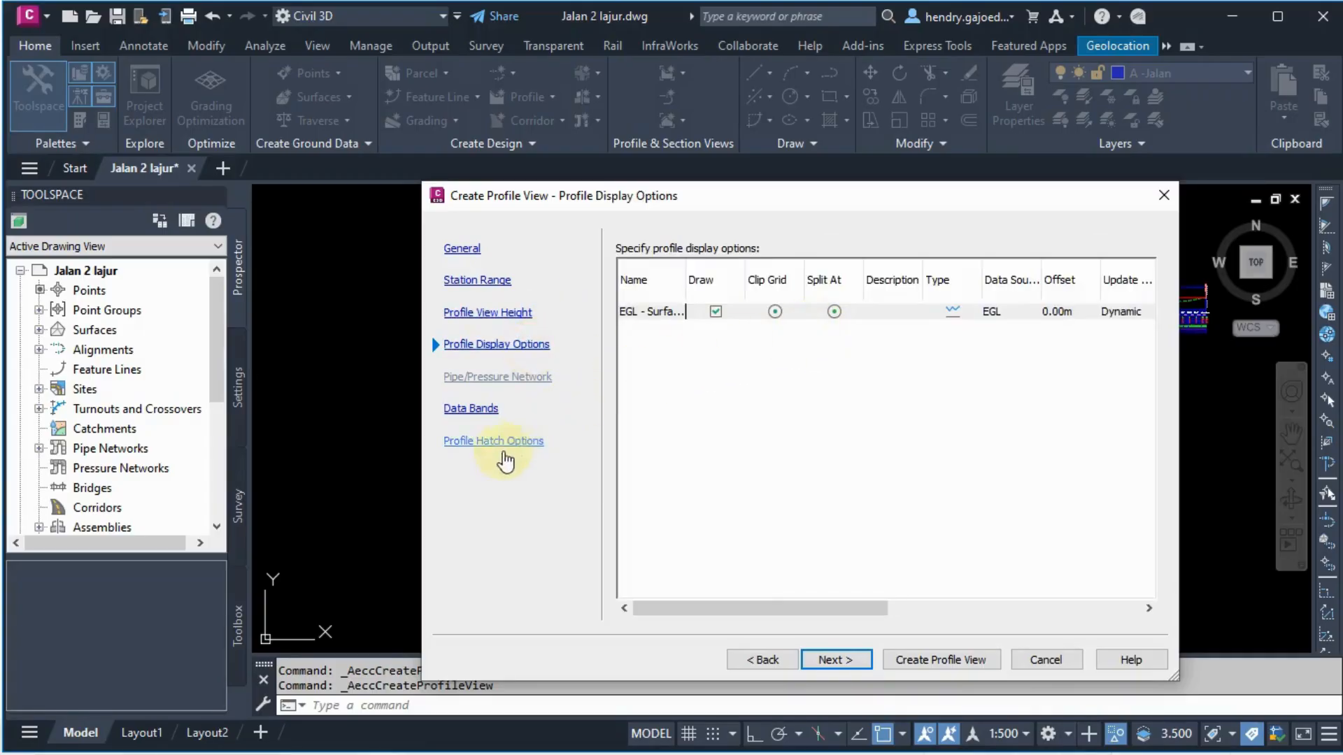
click(486, 409)
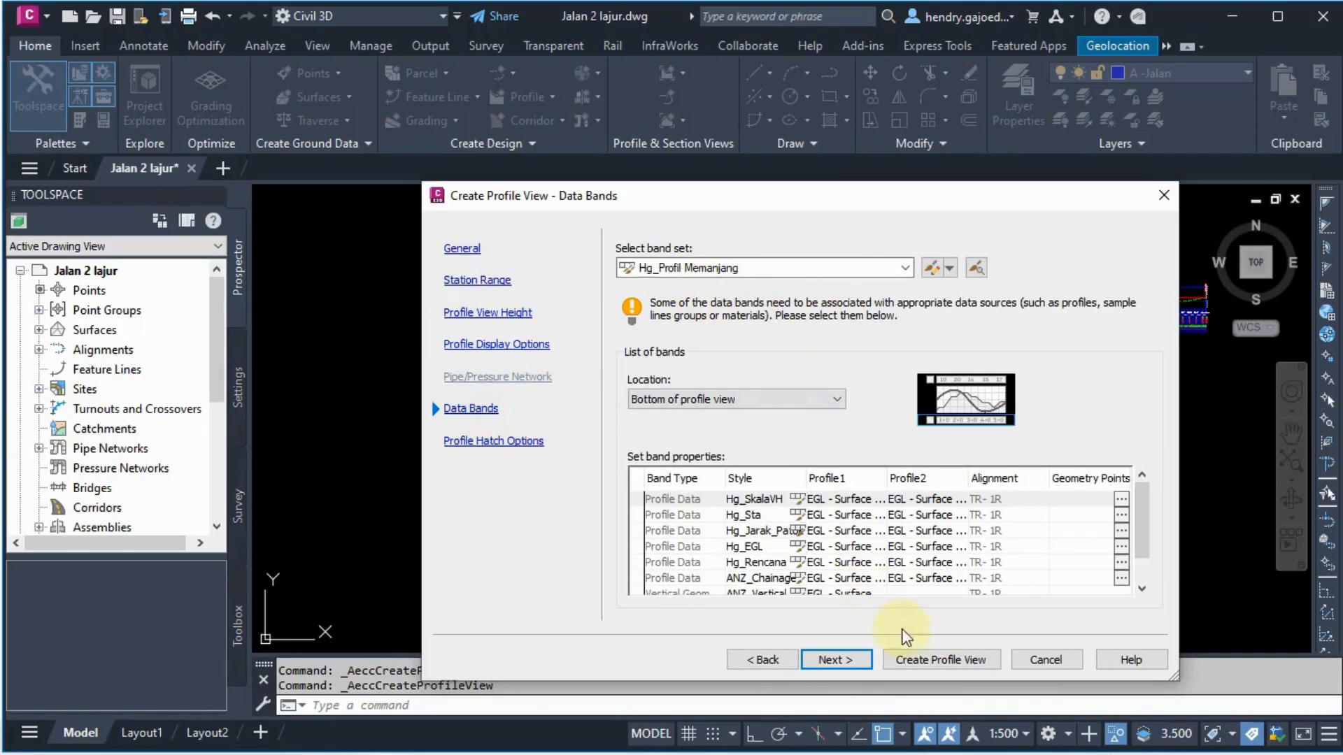
click(916, 660)
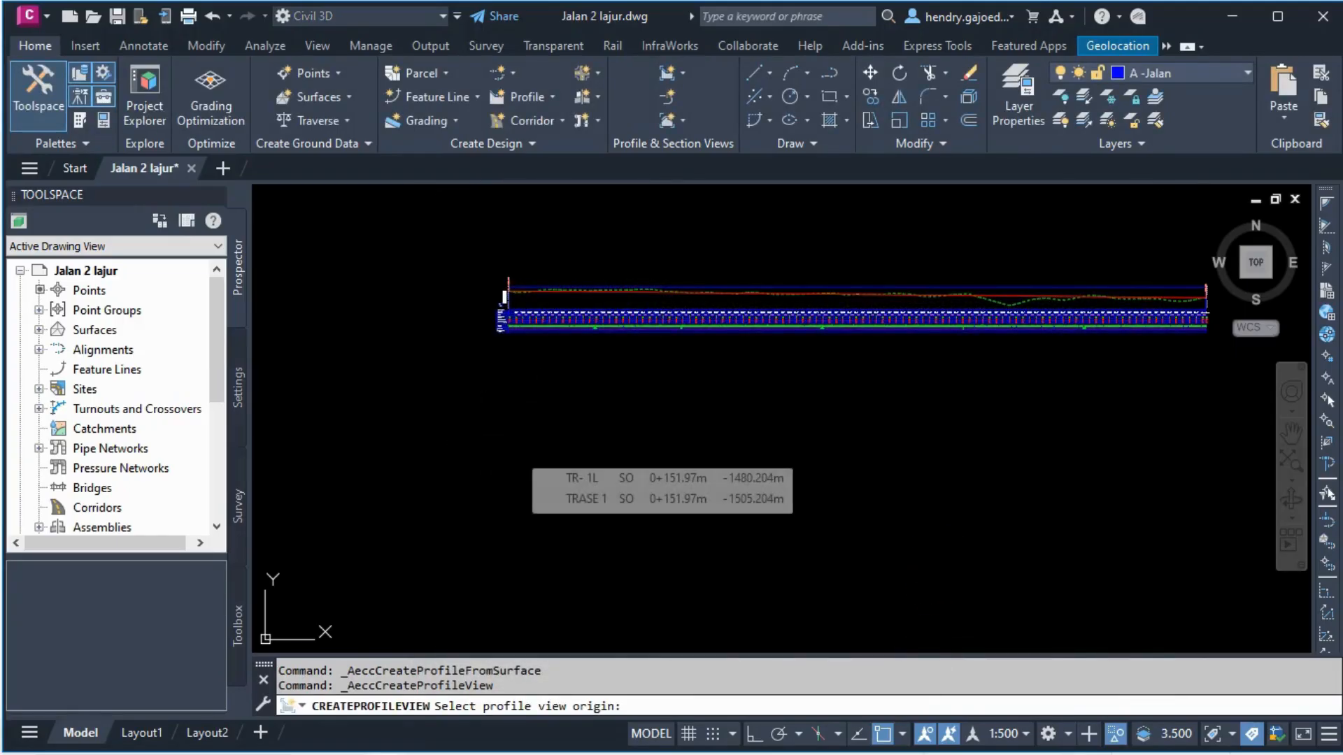
click(507, 467)
Examine the new TR- 1R profile view with its ground line and data bands below the TR- 1L view
scroll(539, 399, up, 2)
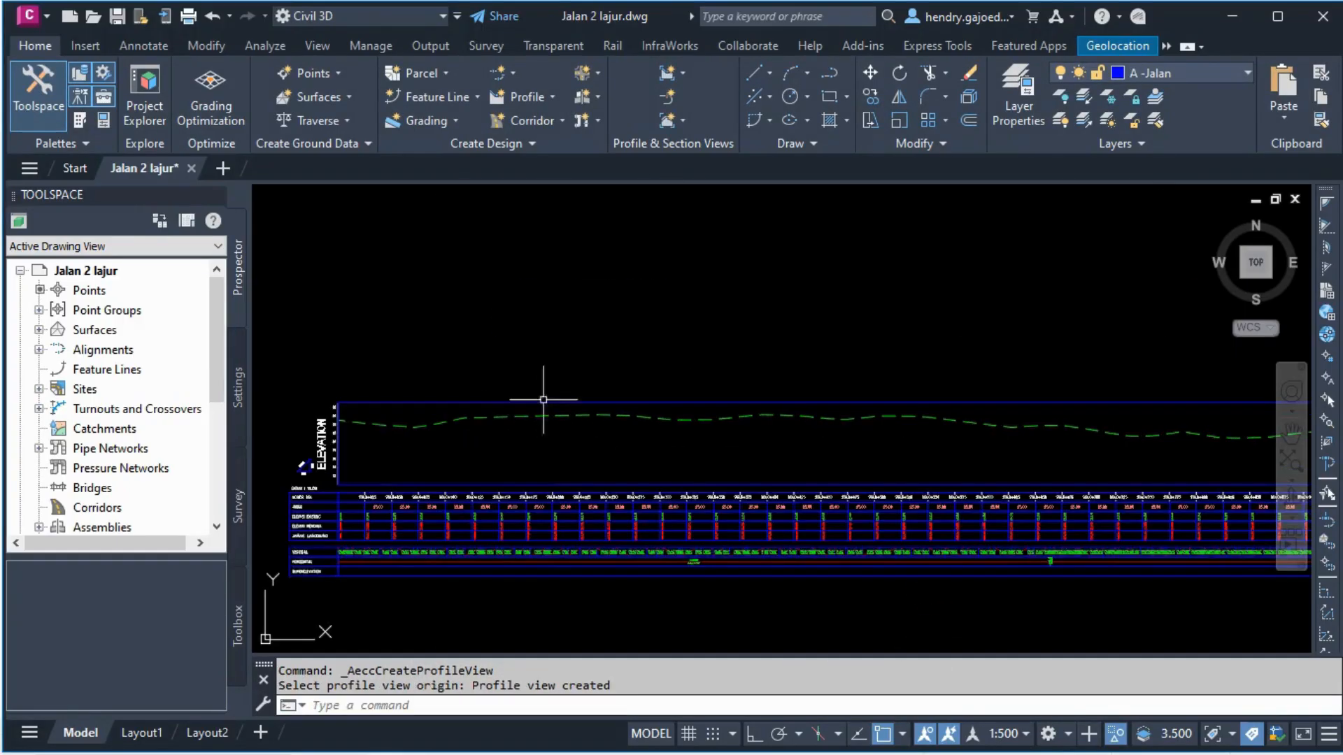
scroll(413, 454, down, 2)
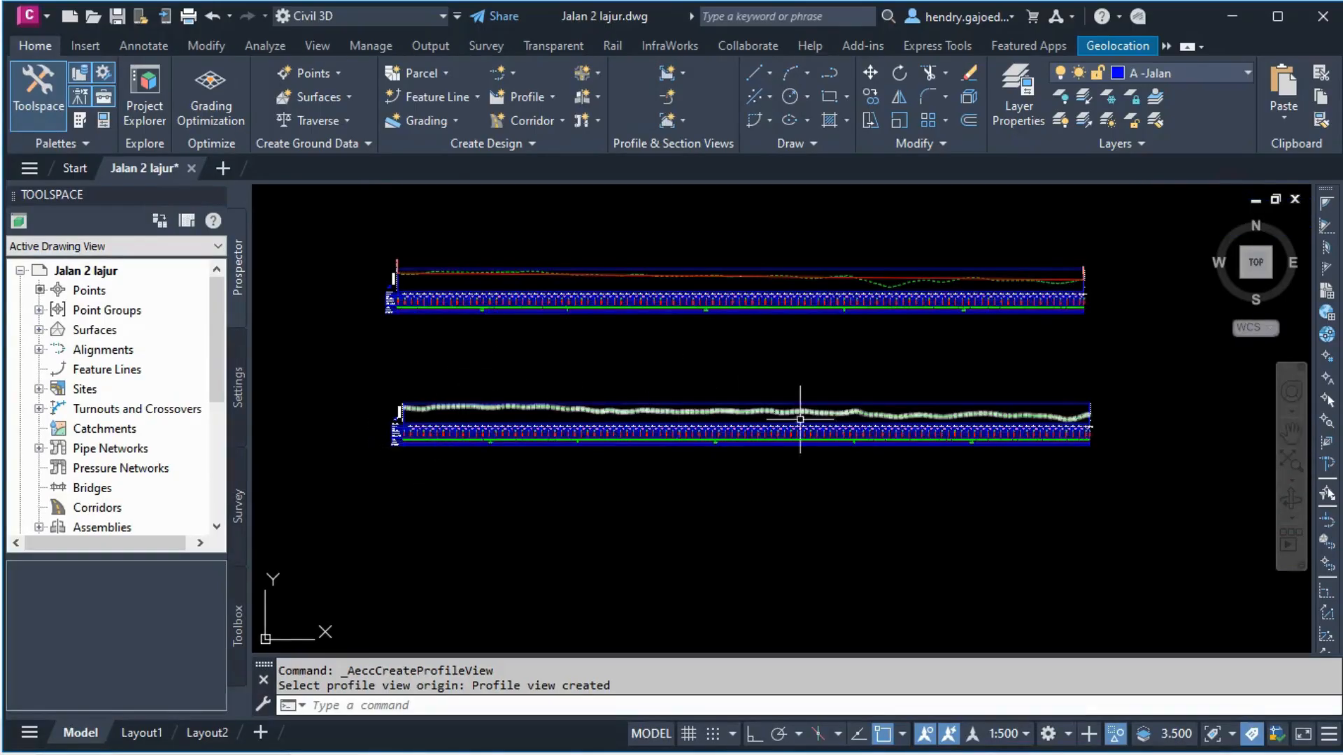
scroll(396, 423, up, 3)
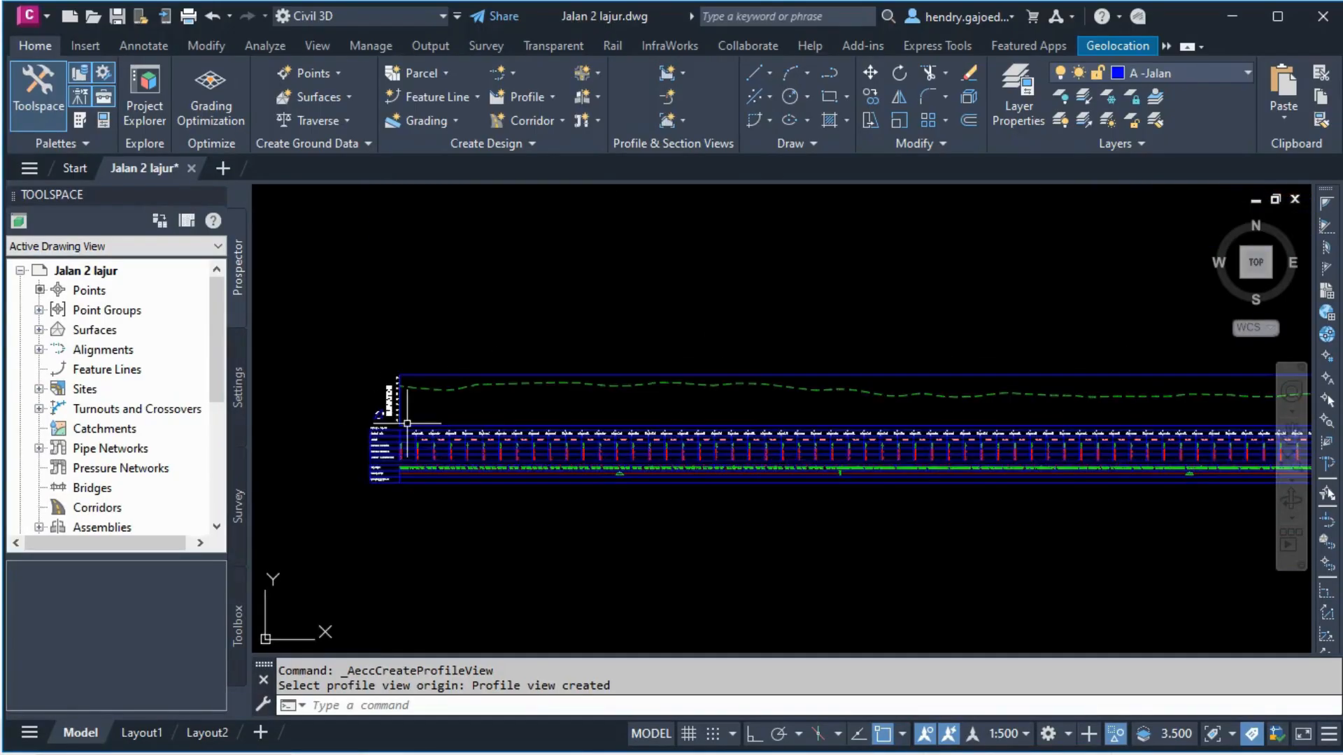
scroll(316, 385, down, 1)
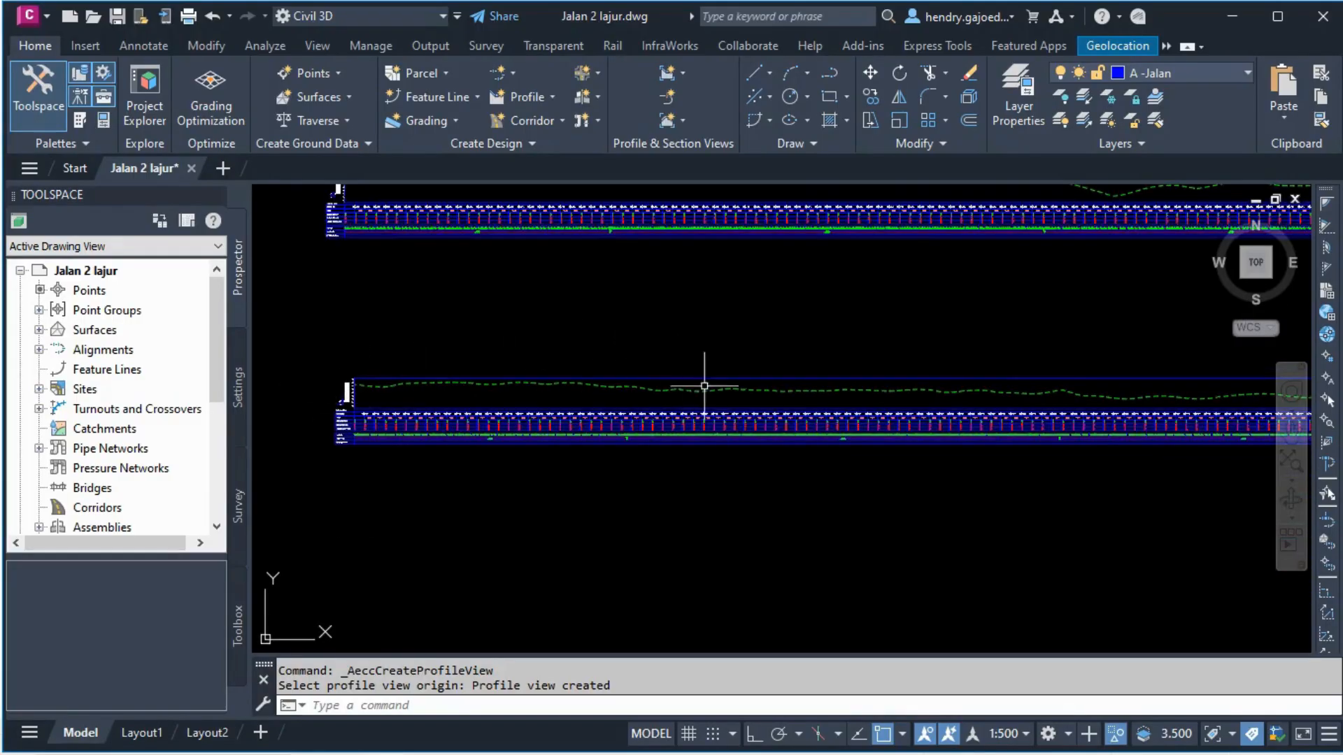
scroll(727, 383, up, 1)
scroll(843, 360, down, 2)
scroll(702, 346, down, 1)
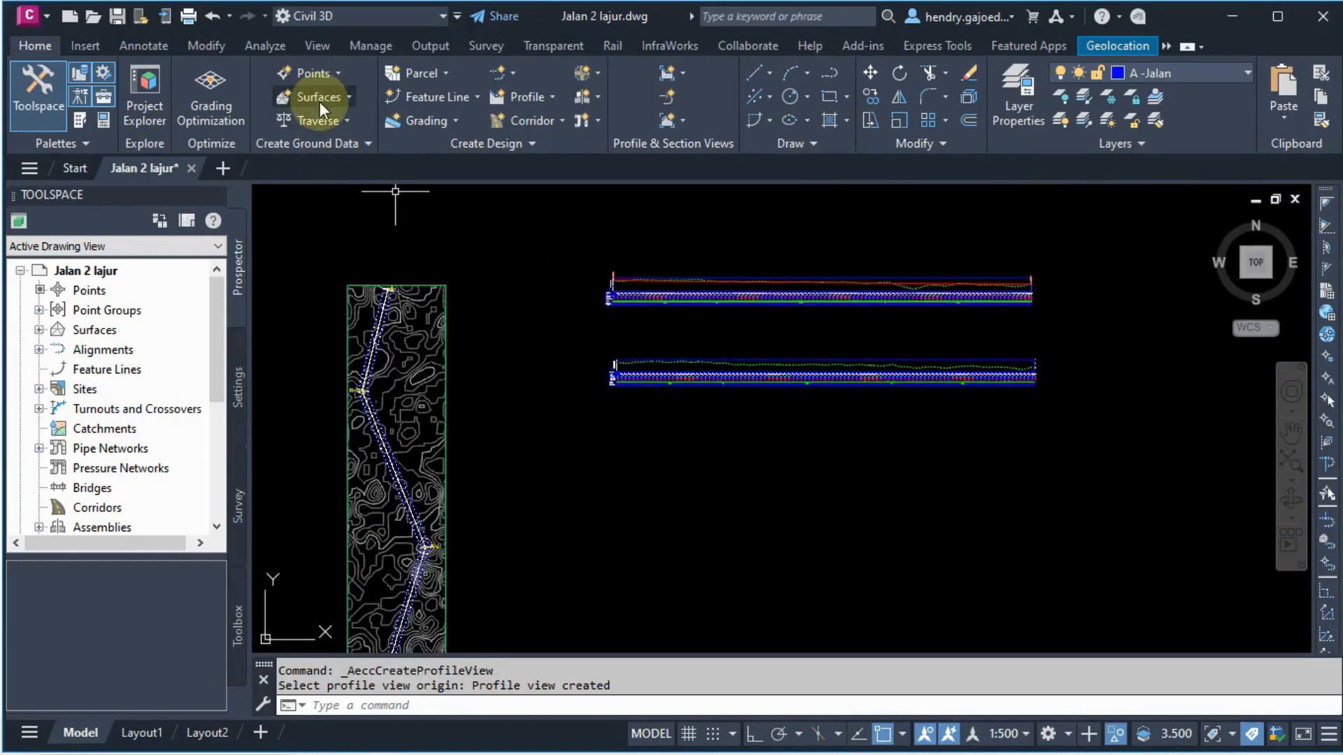
Create a layout profile named Ra_1R in the TR- 1R profile view with the EII-WBN-Design Profile style and EII-WBN-Complete Label Set
click(534, 97)
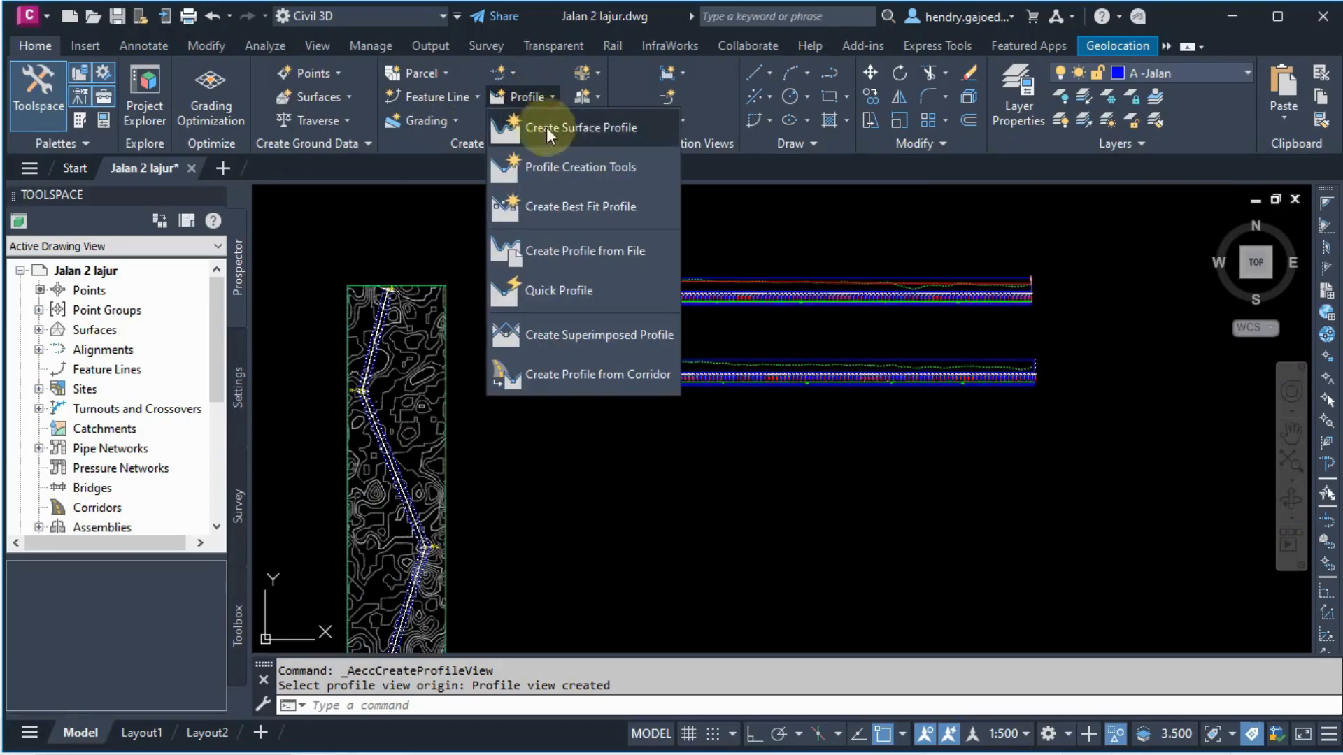
click(596, 166)
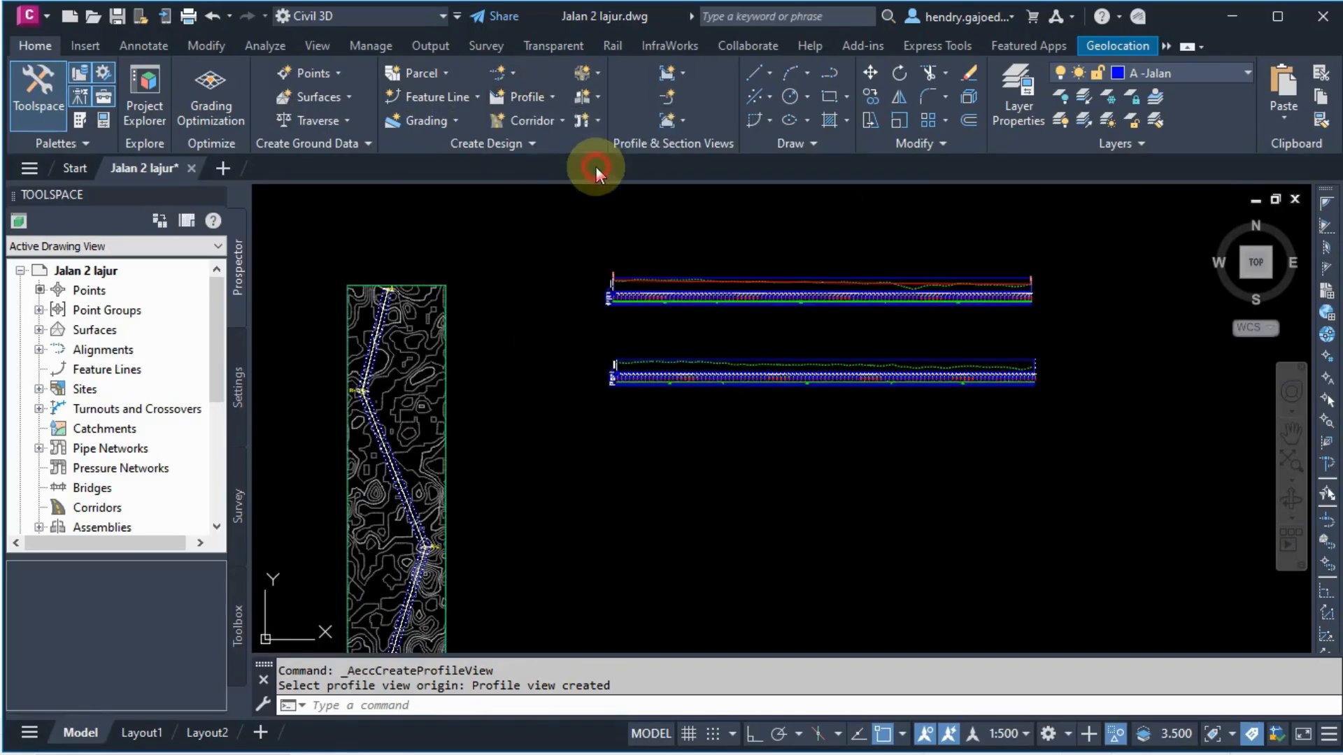
scroll(666, 354, up, 5)
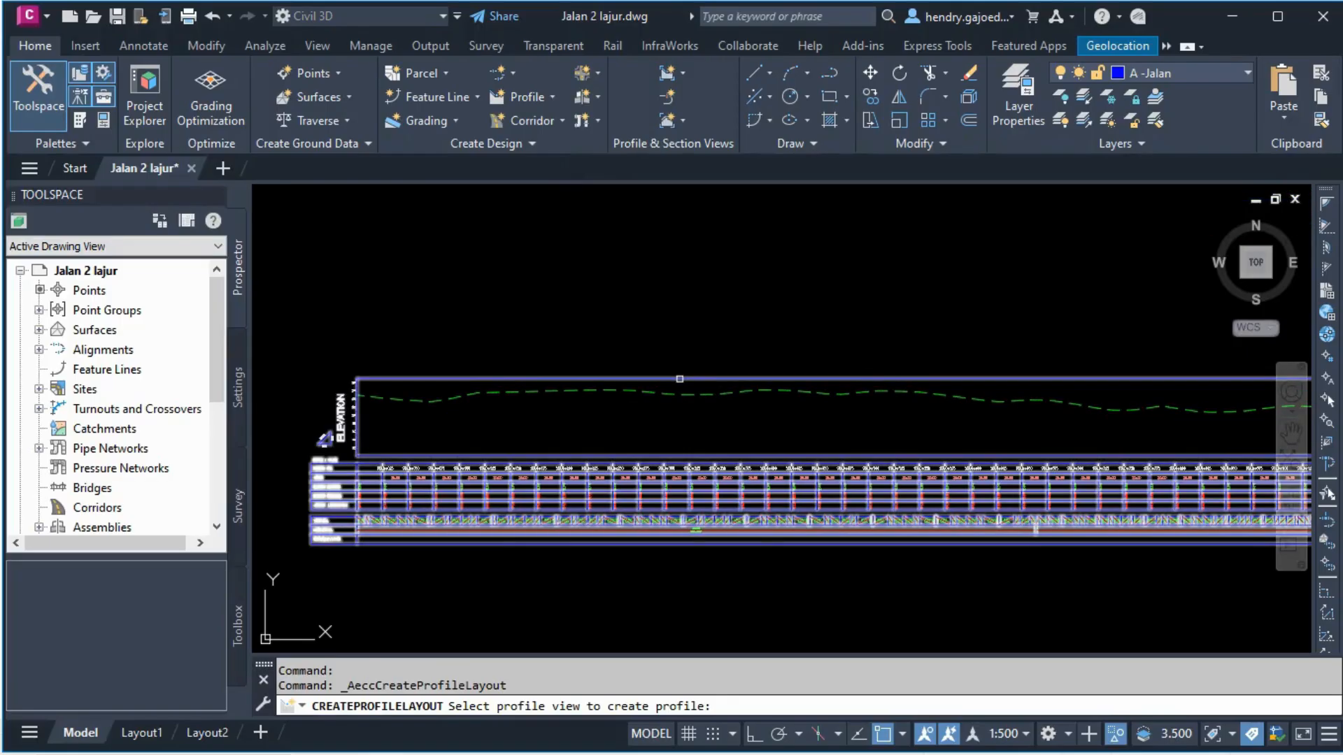
click(680, 379)
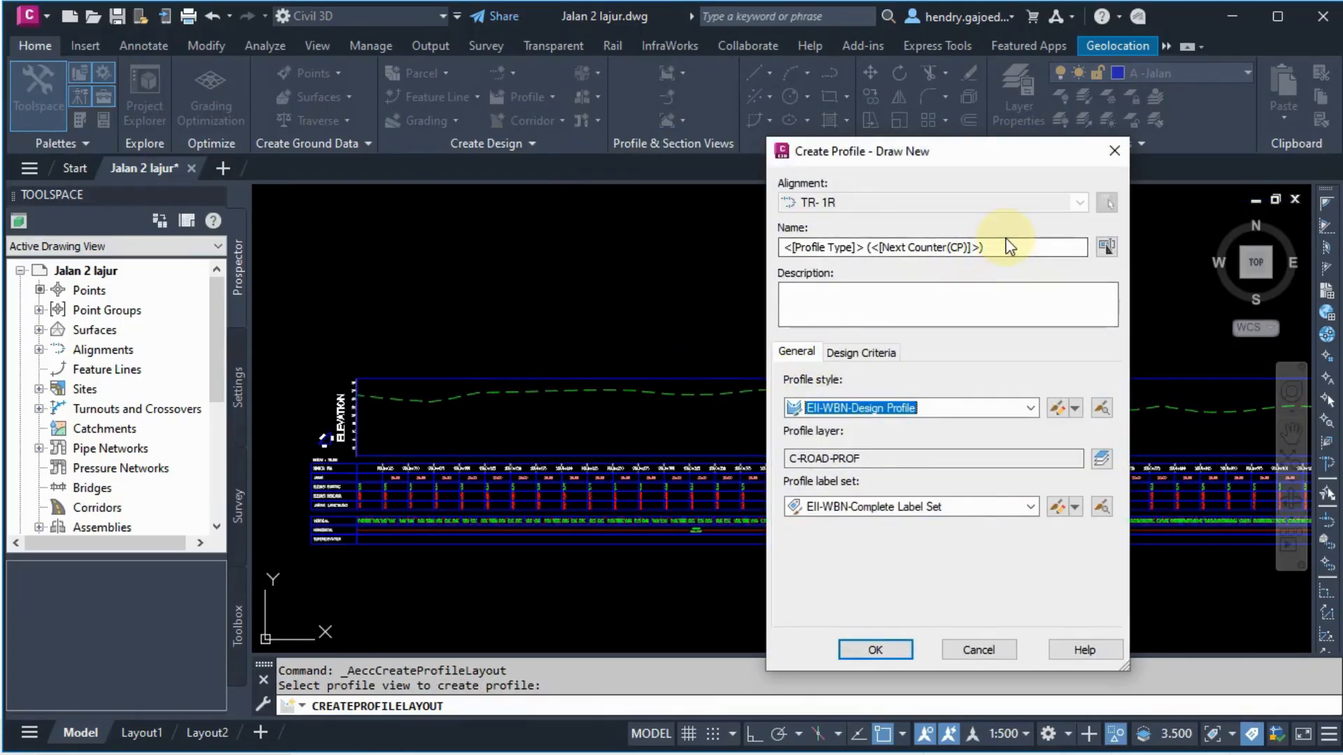
drag(1007, 247, 776, 313)
text(R)
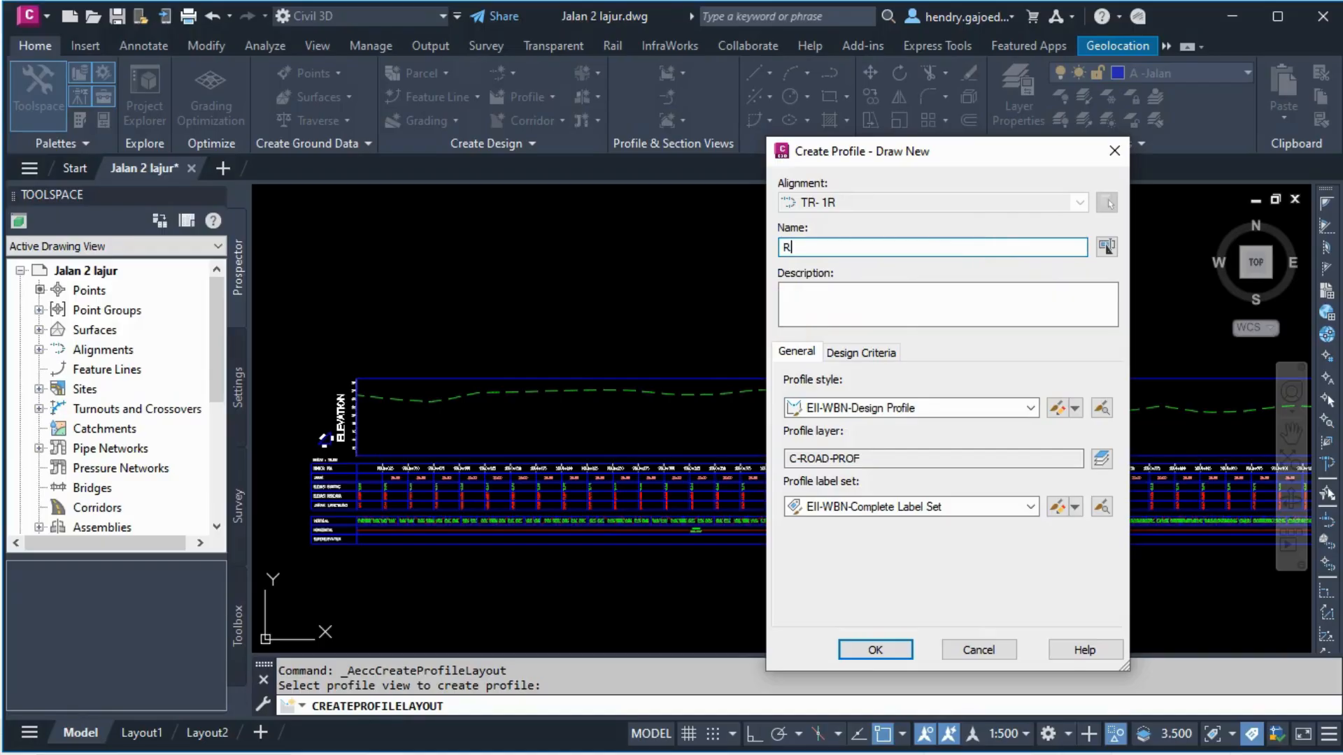
text(a_1R)
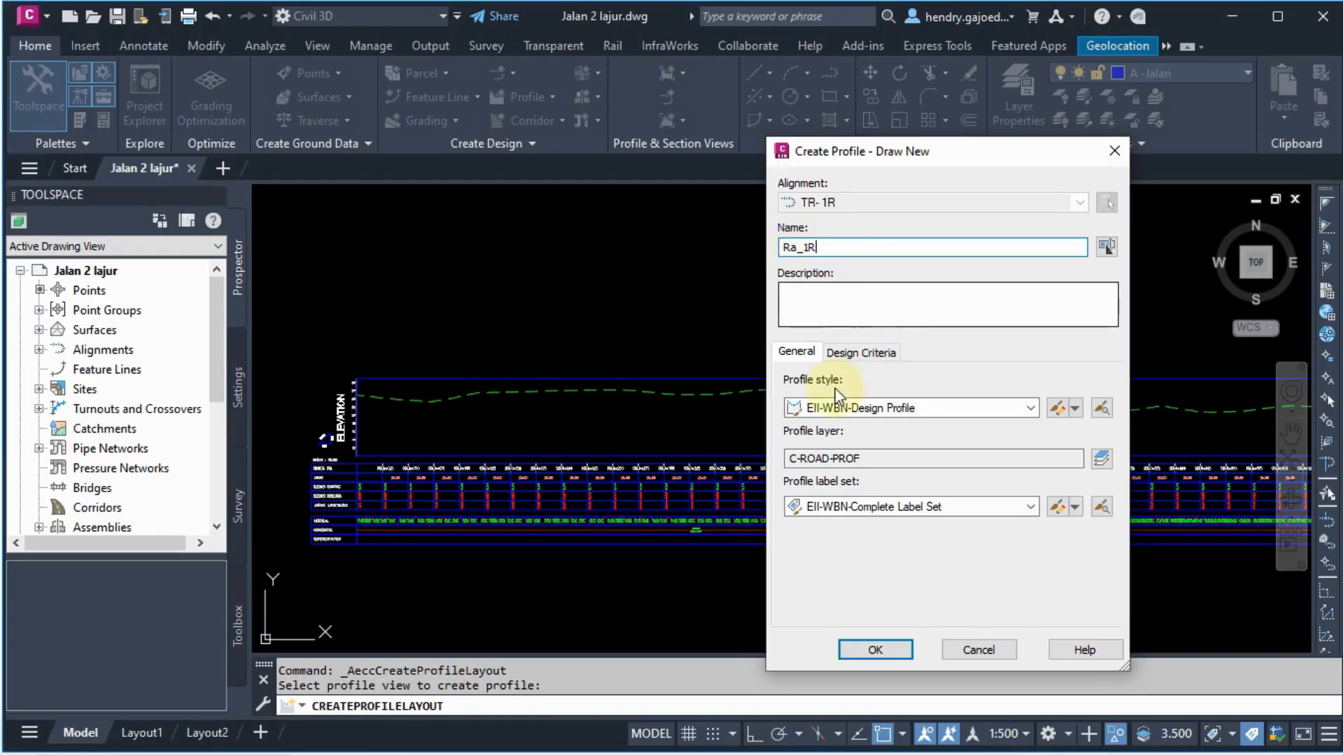
click(895, 652)
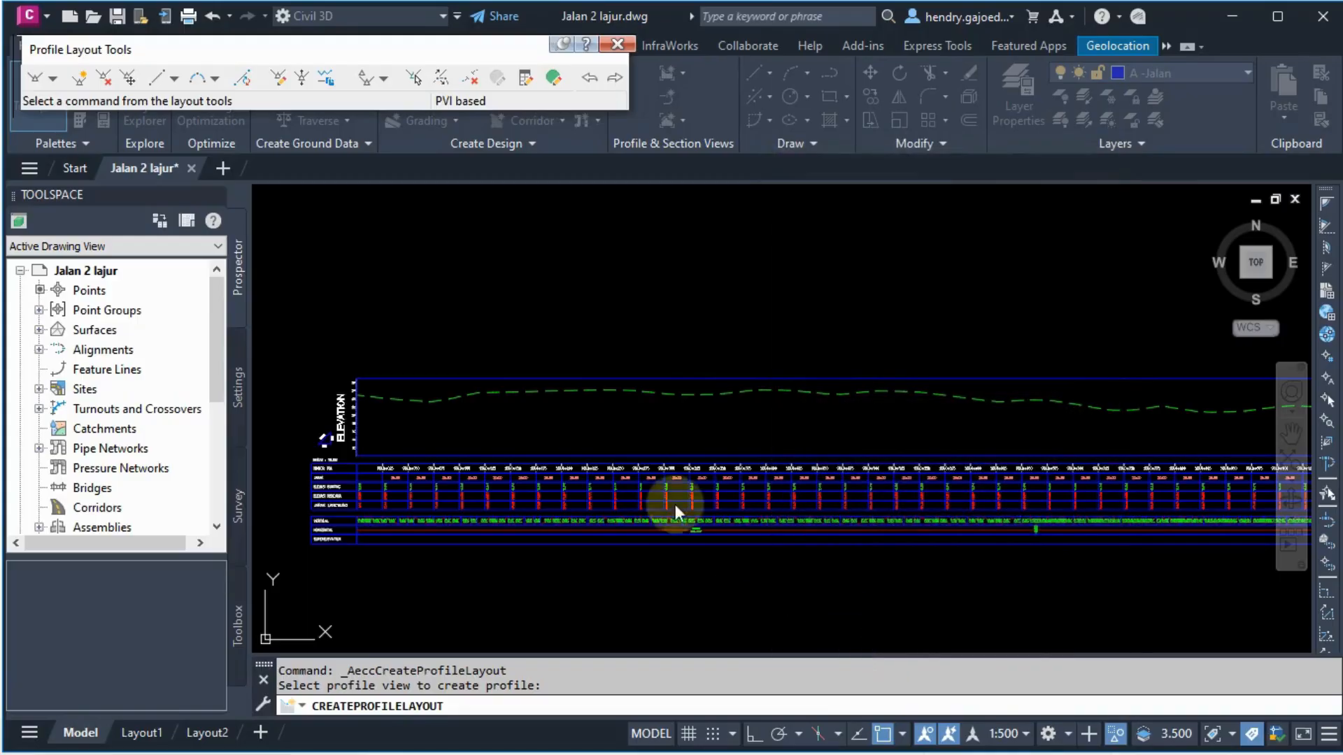
Start a Draw Tangents line for Ra_1R on the profile view's starting edge, at about elevation 25 m near the ground line
click(62, 77)
click(81, 93)
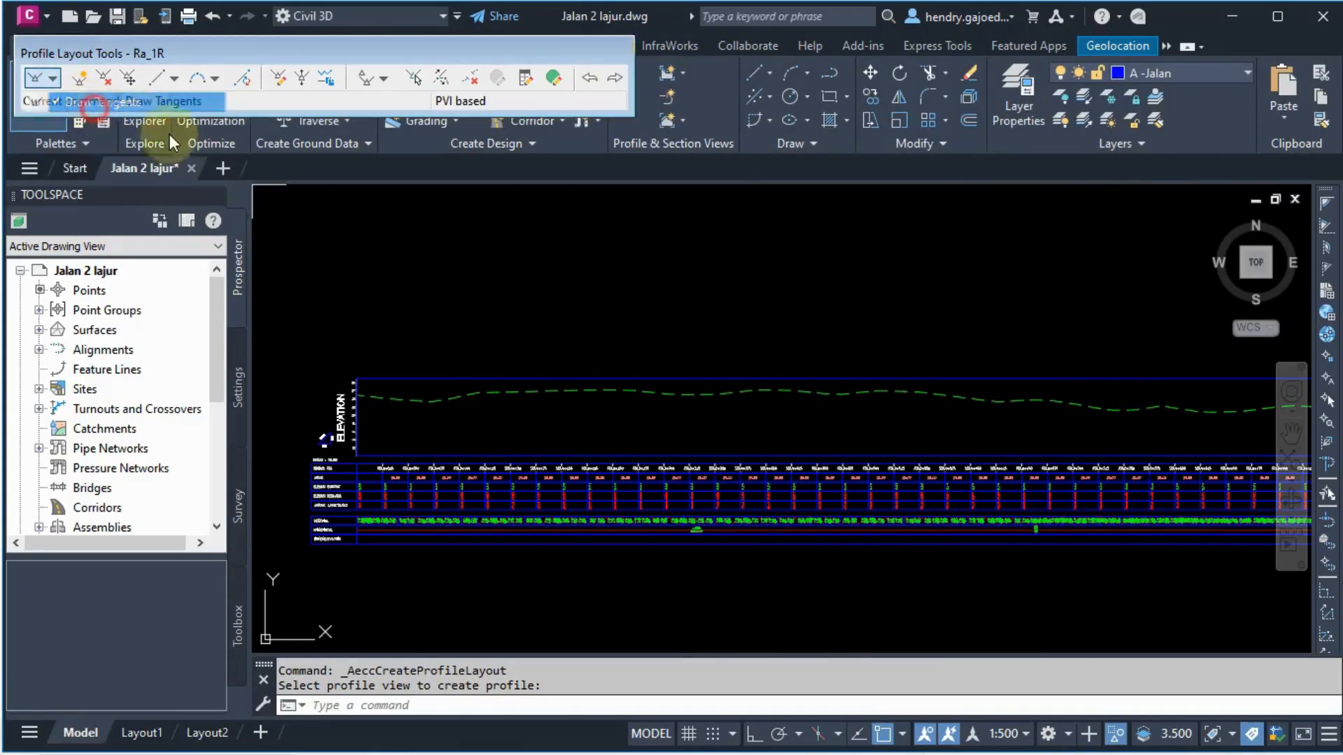
scroll(323, 402, up, 3)
scroll(468, 358, up, 4)
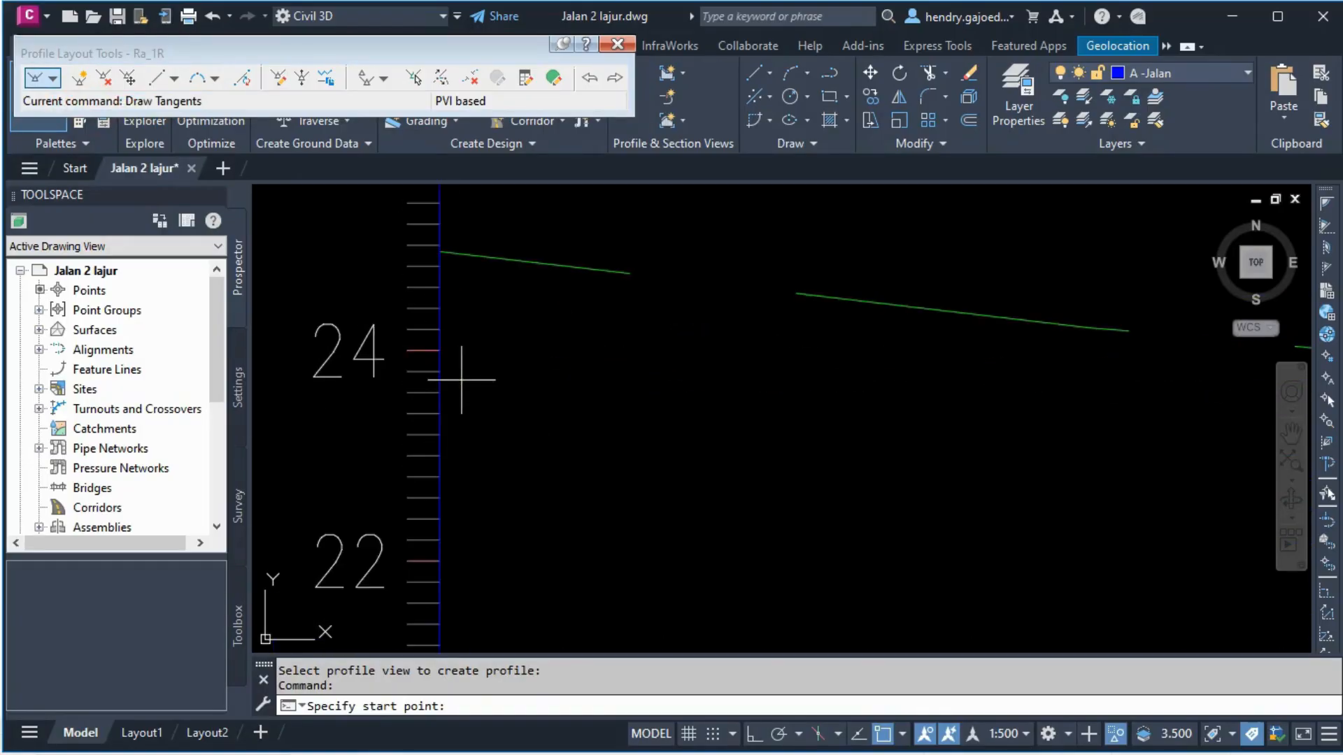
click(440, 240)
End the Ra_1R tangent where the ground line meets the profile view's end, at about elevation 18 m, and close the layout tools
scroll(533, 375, down, 10)
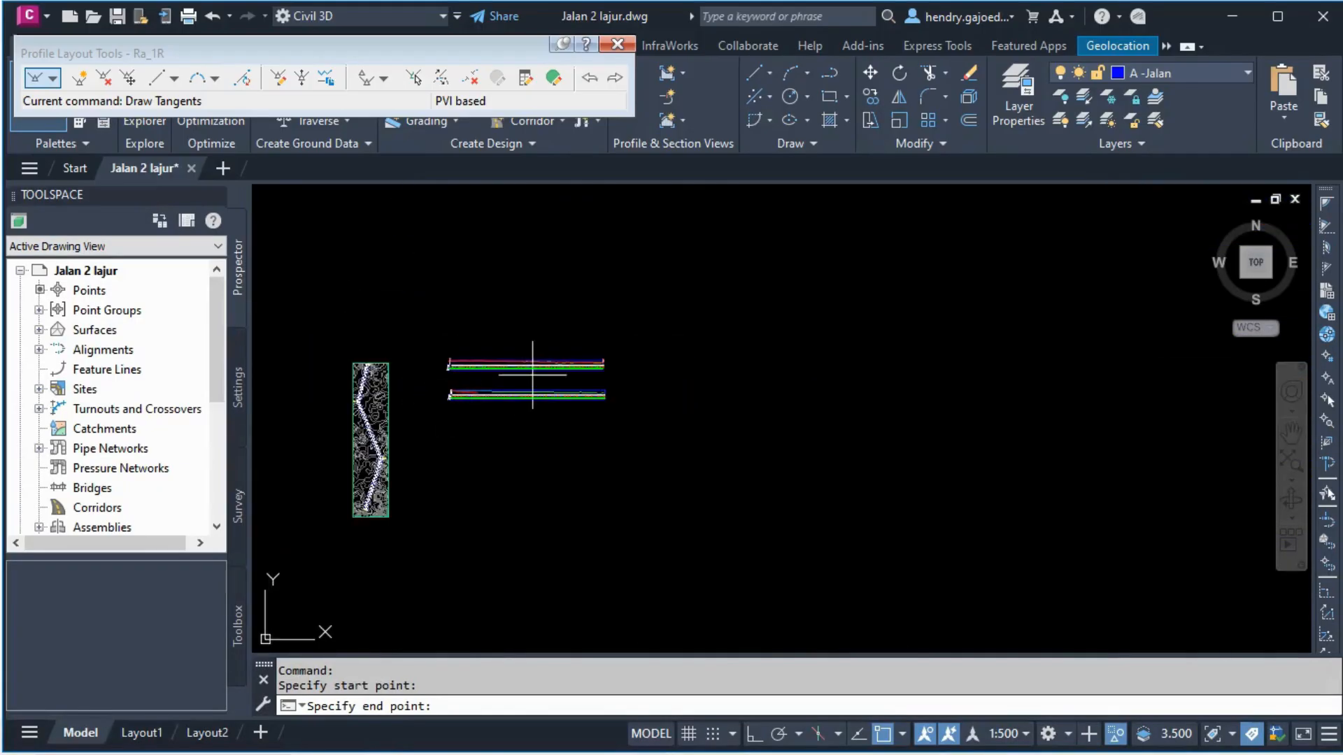
scroll(533, 375, up, 4)
scroll(682, 347, up, 3)
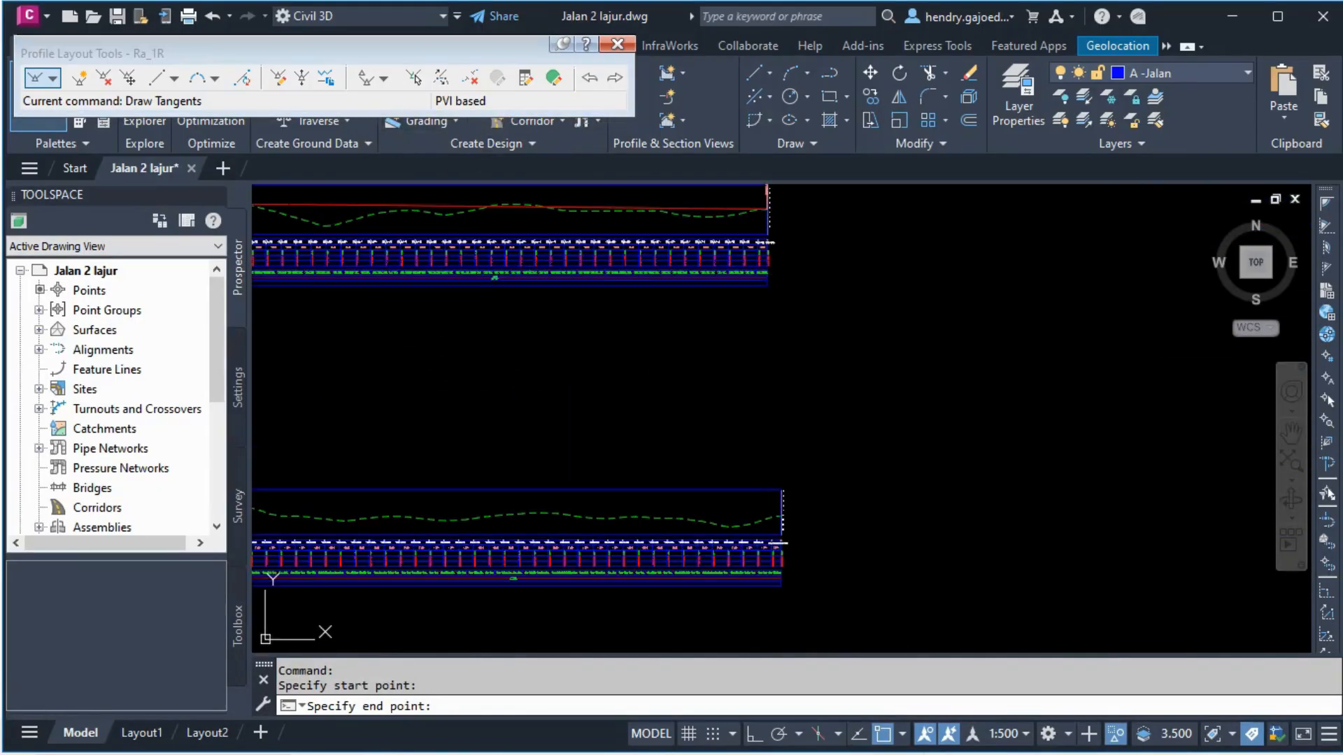
scroll(743, 518, down, 2)
scroll(757, 538, up, 1)
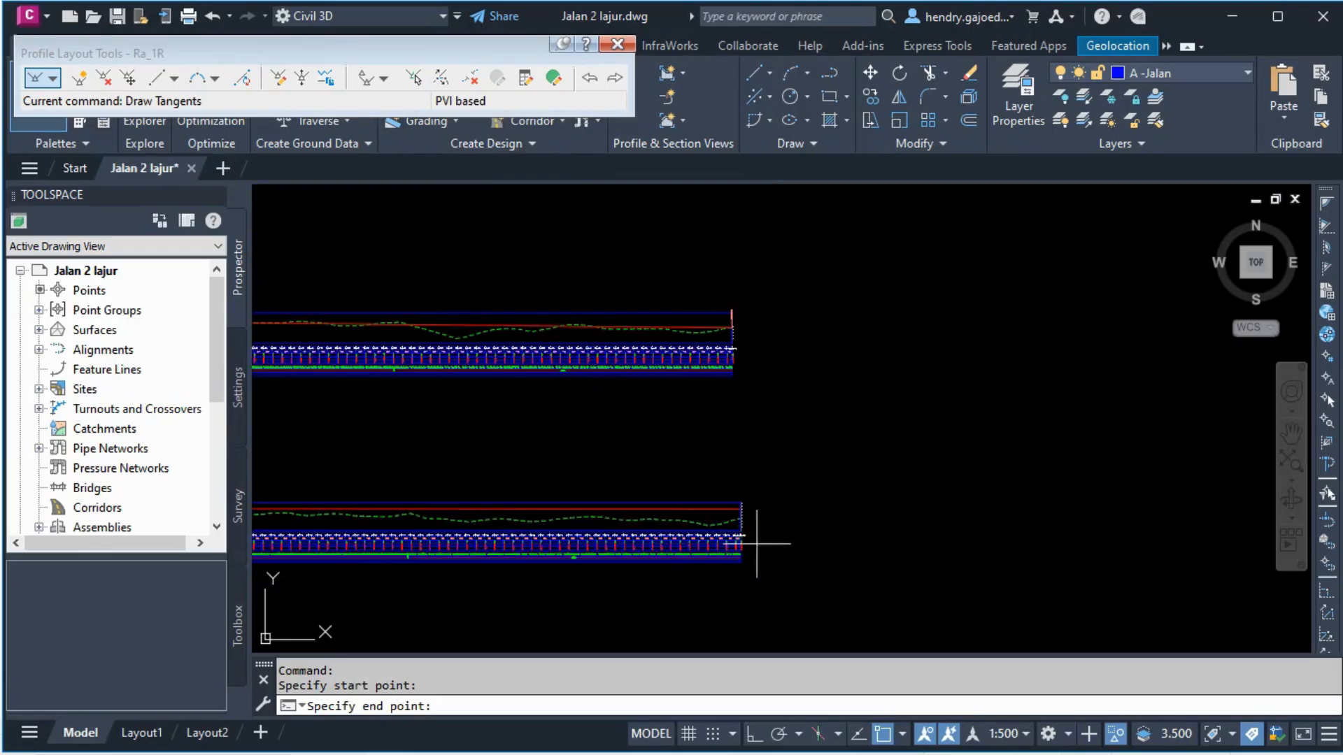
scroll(724, 513, up, 1)
scroll(723, 513, up, 4)
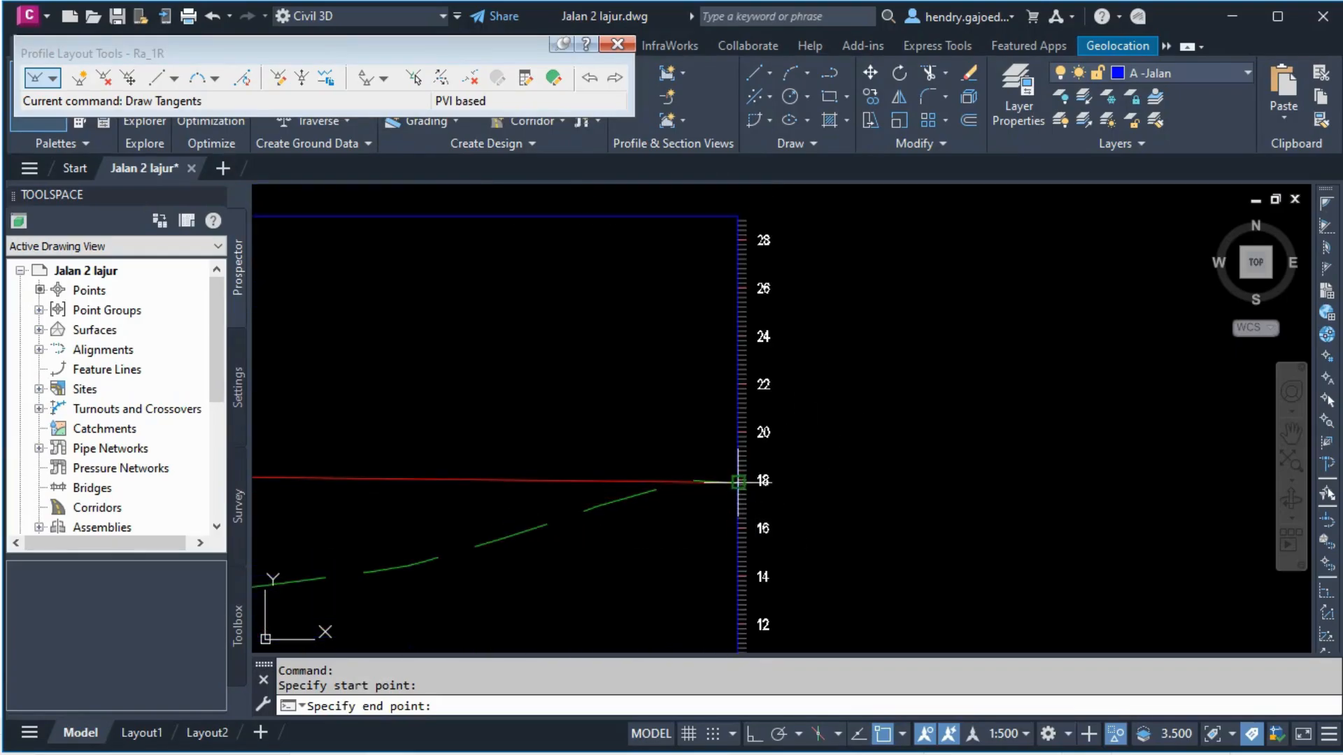
click(738, 480)
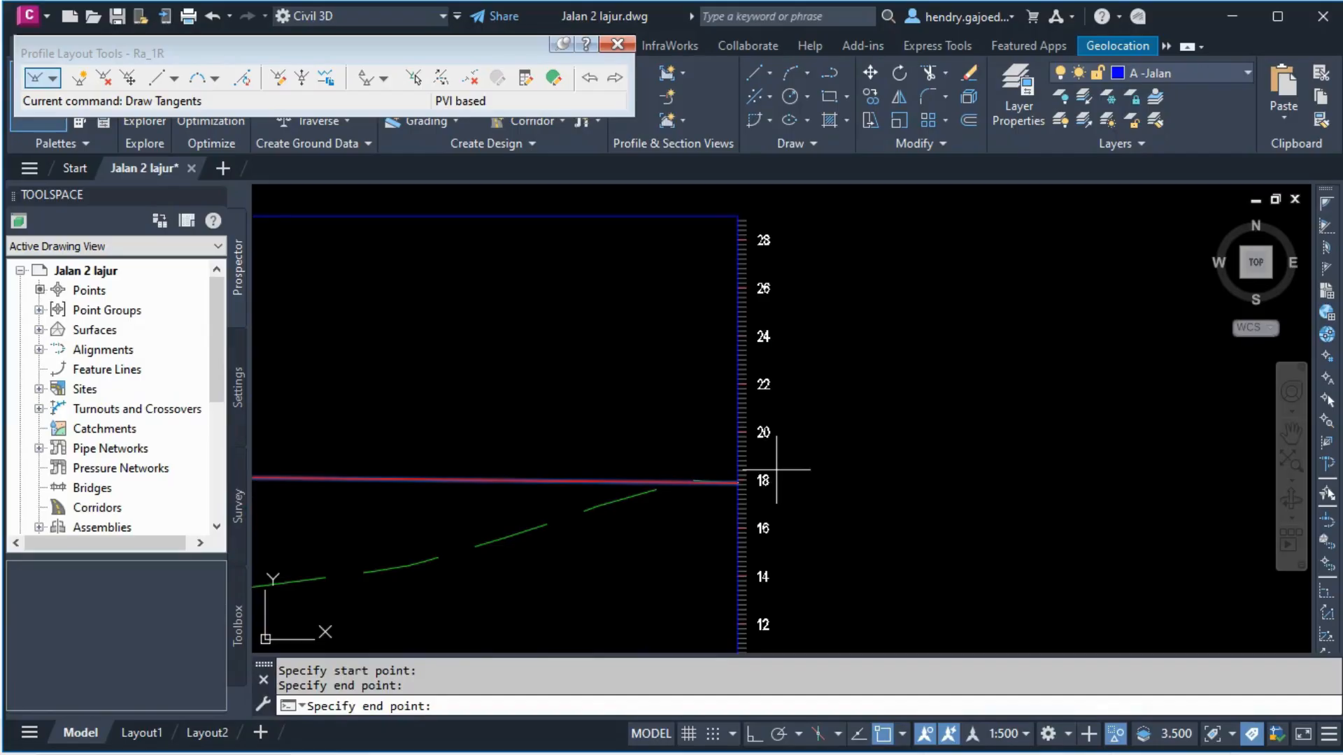
key(Return)
scroll(919, 373, down, 6)
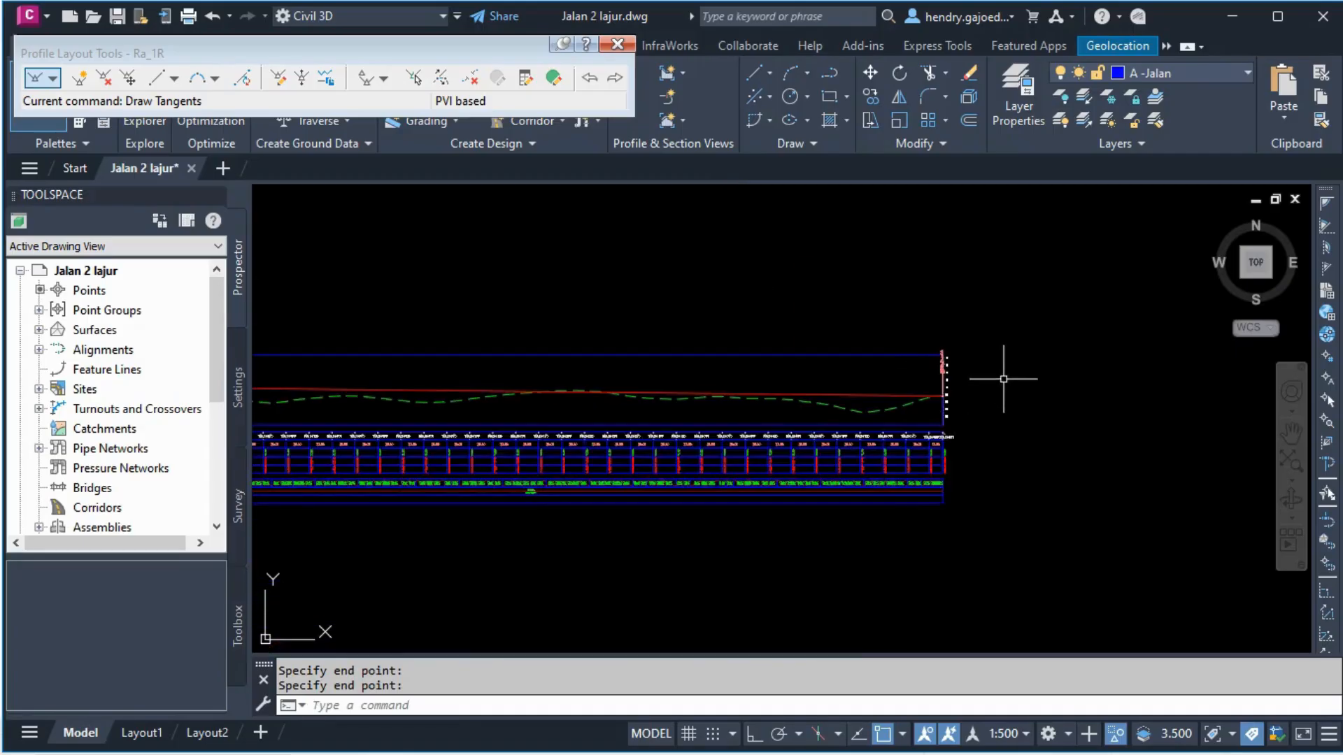
scroll(638, 359, up, 2)
scroll(650, 343, down, 2)
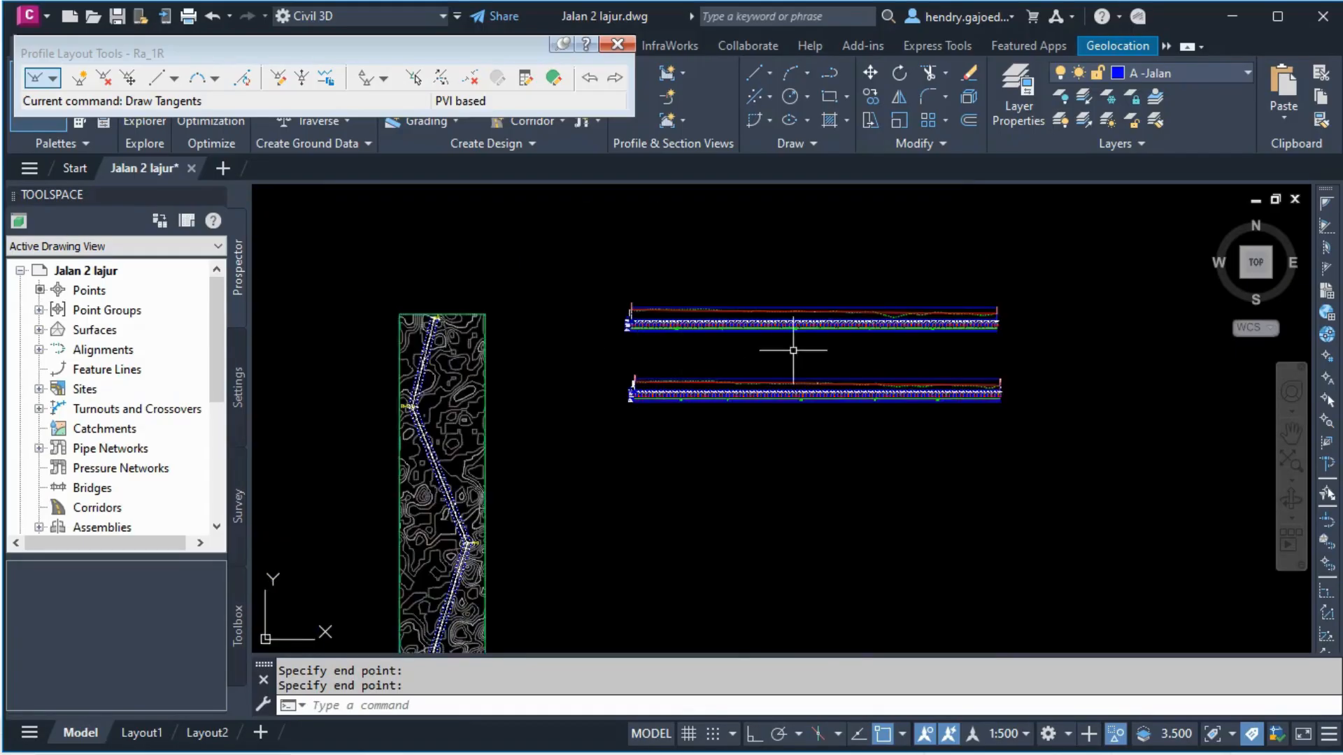
click(618, 43)
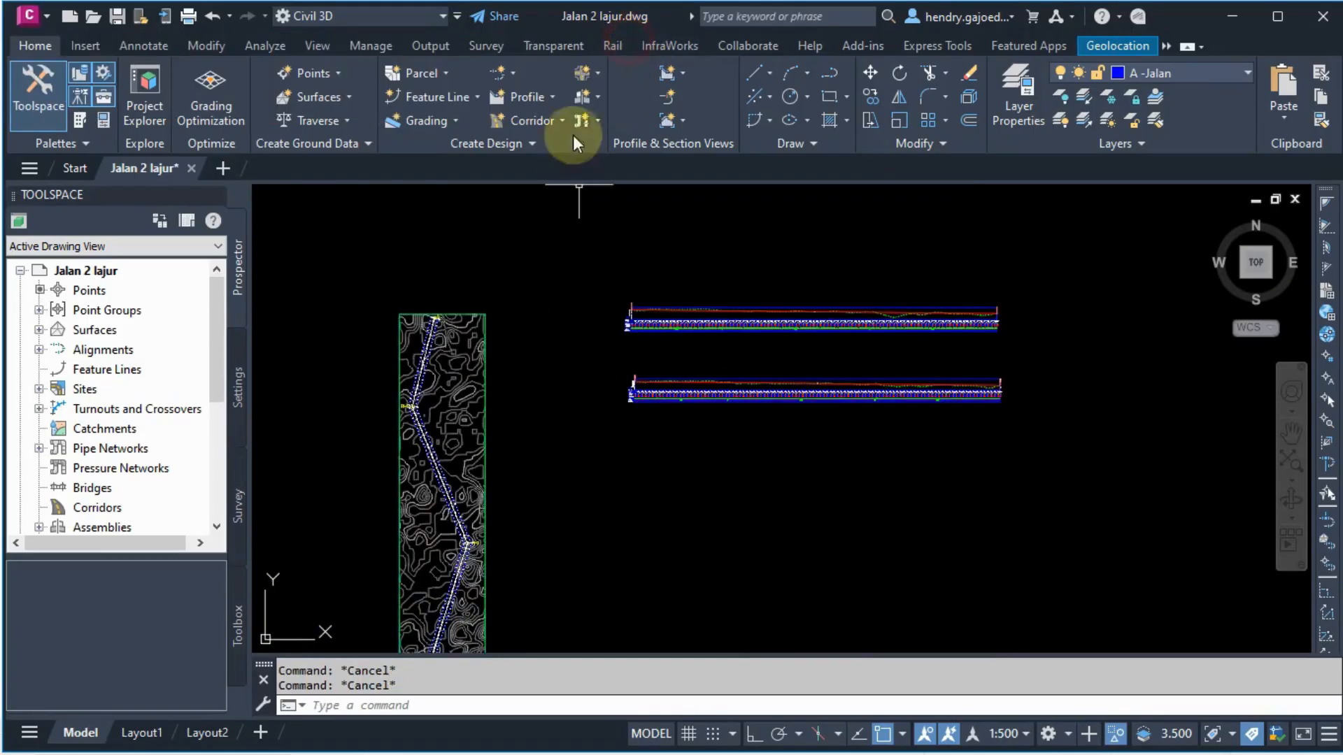
click(235, 624)
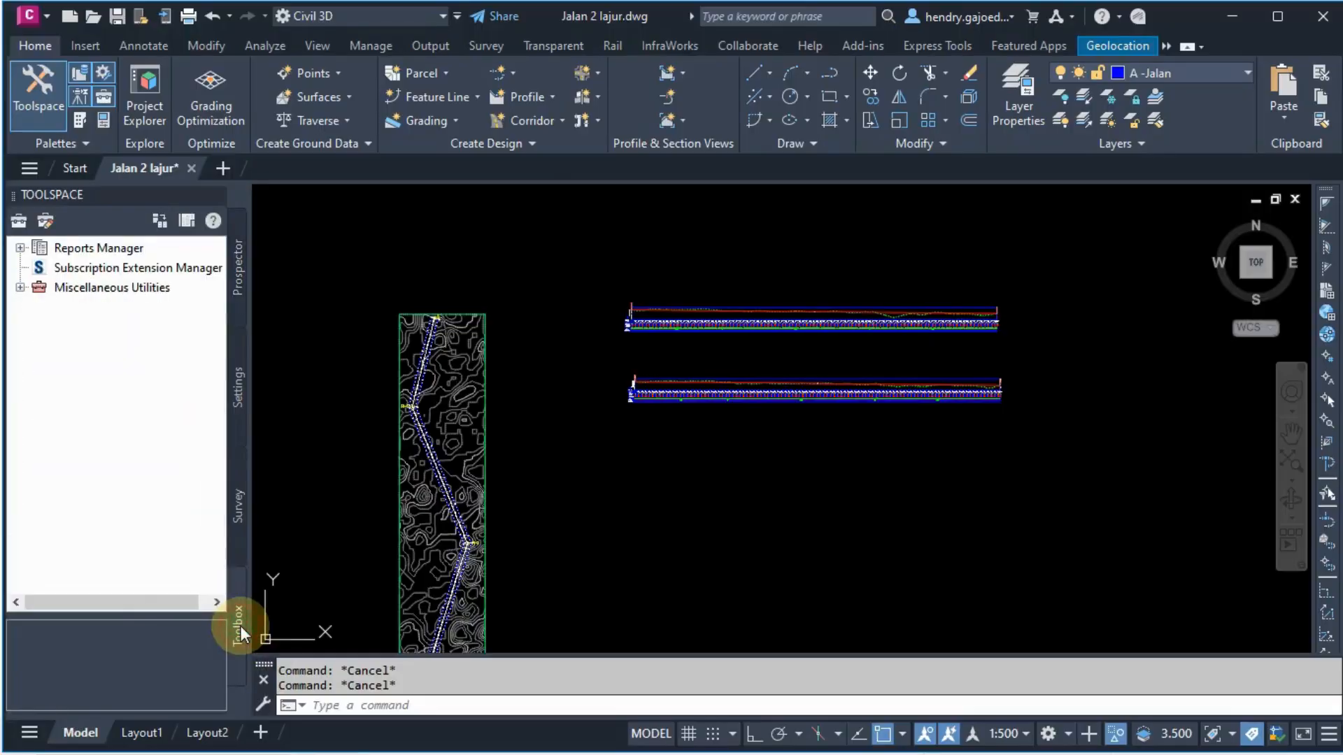
click(20, 248)
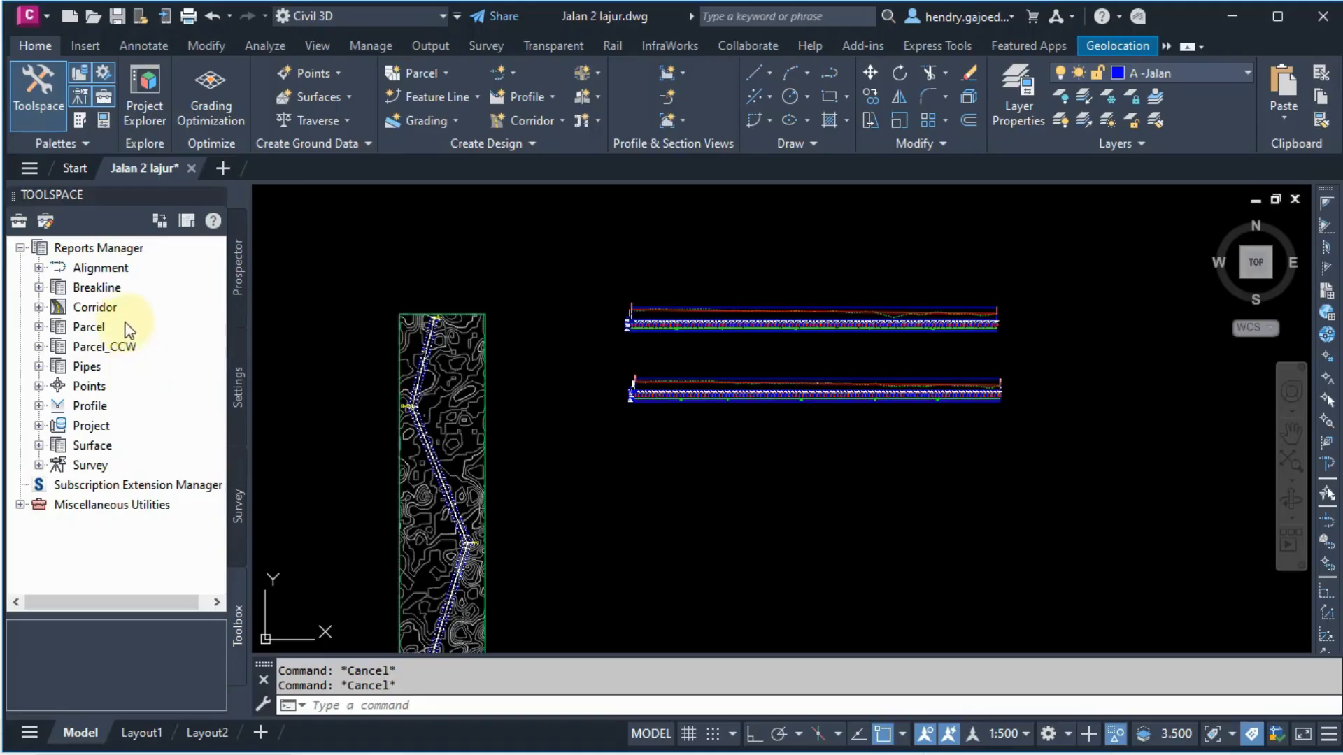
click(40, 406)
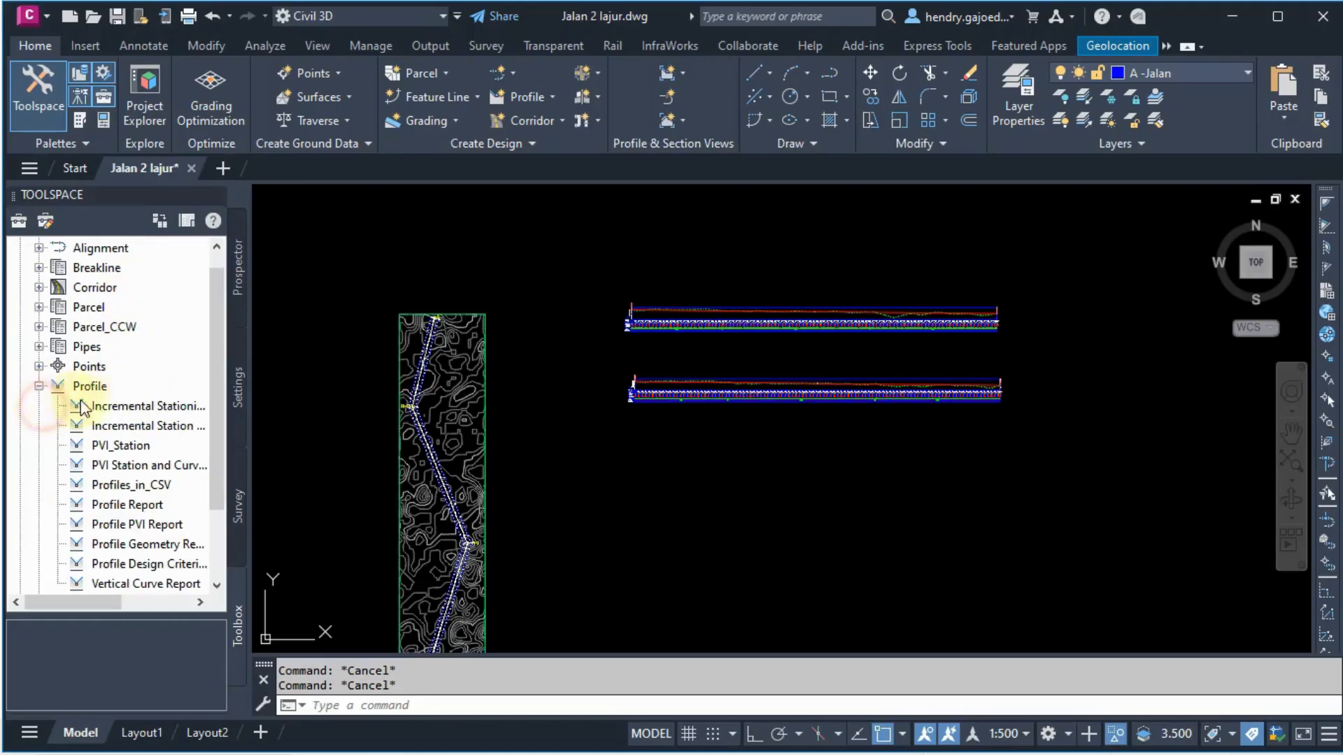
drag(251, 443, 359, 444)
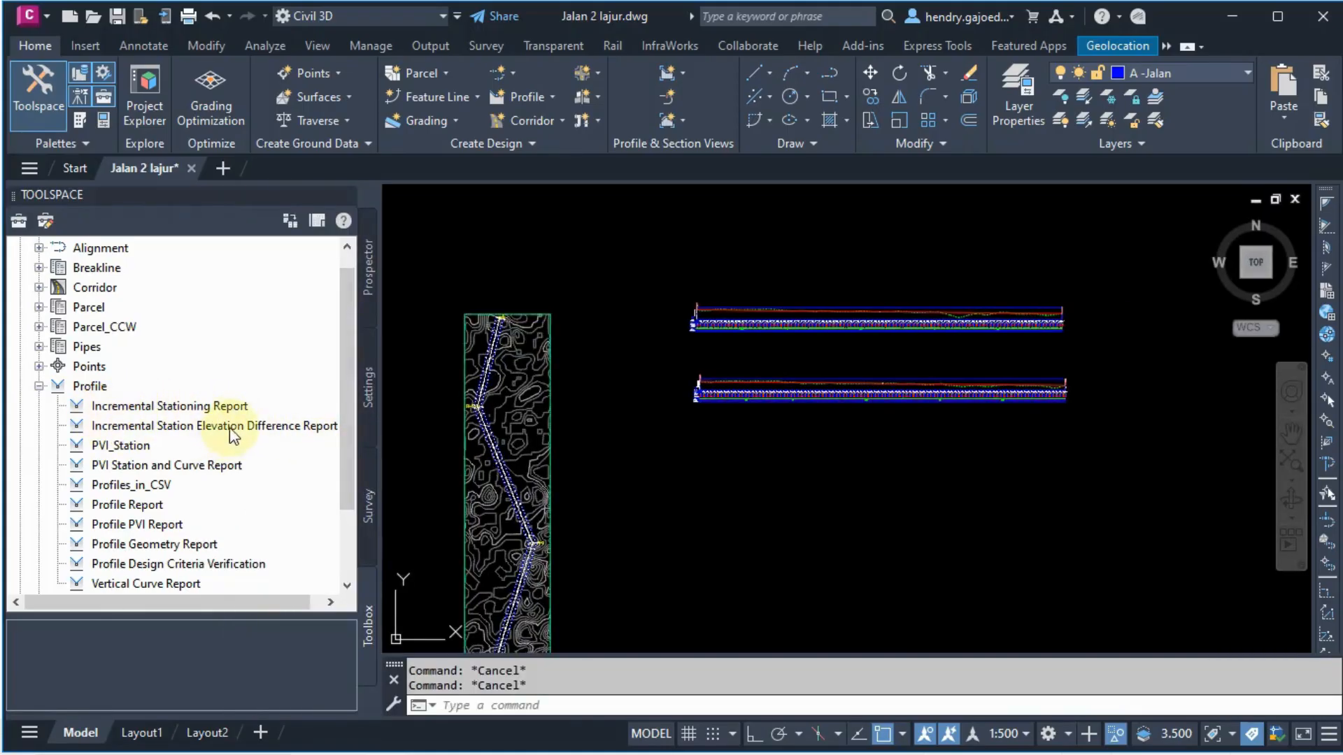
click(178, 432)
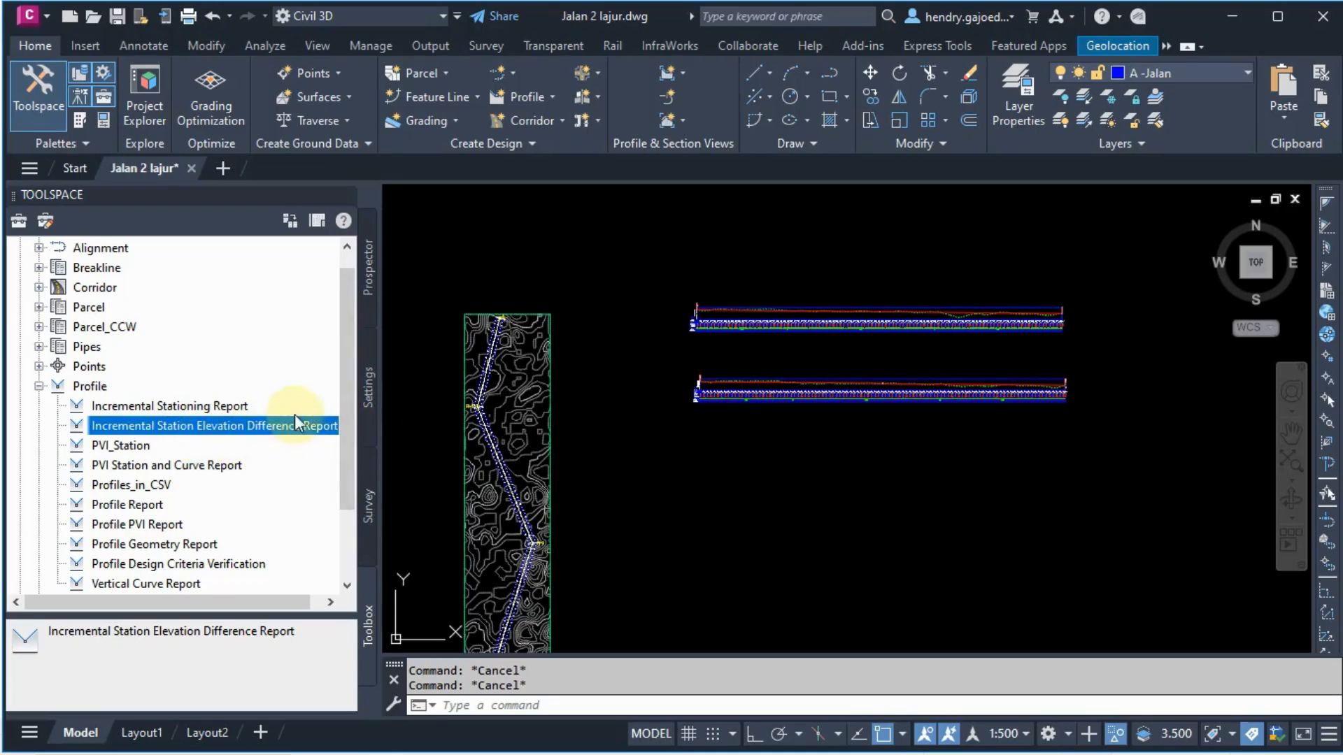
right_click(337, 426)
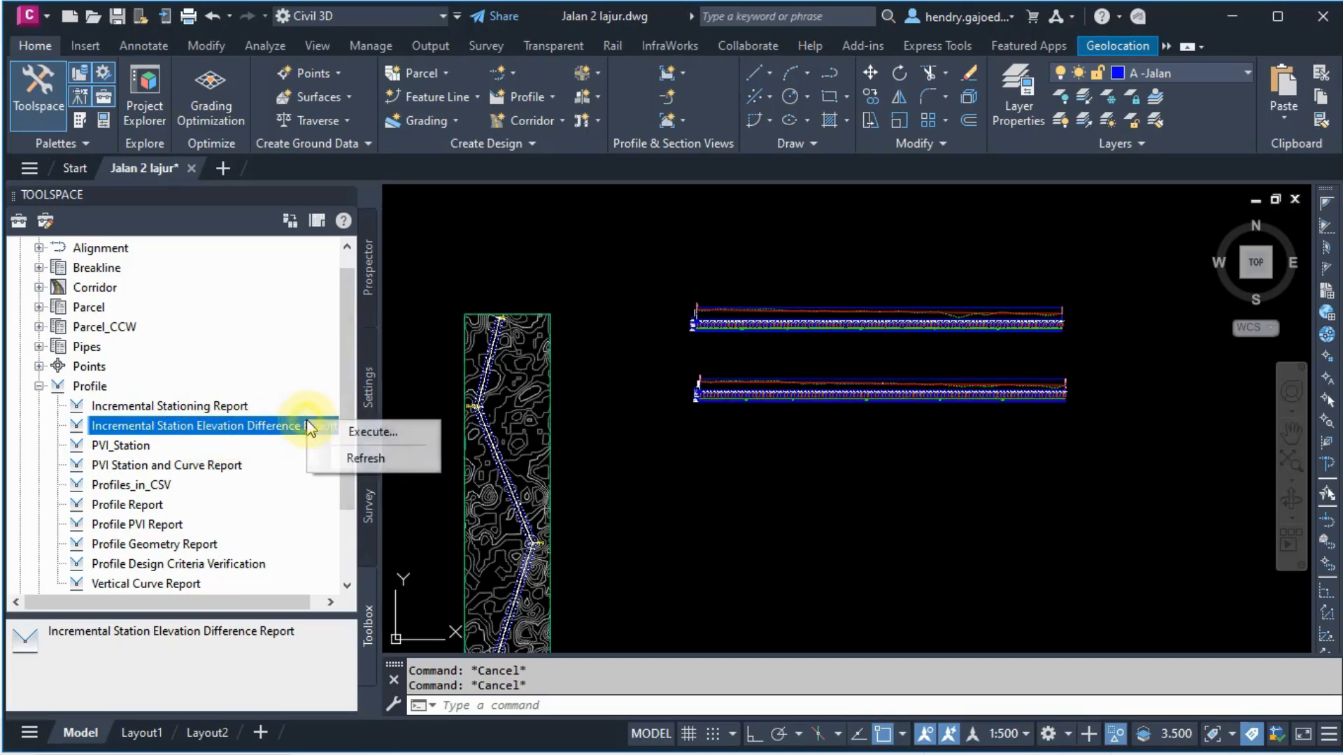
click(400, 431)
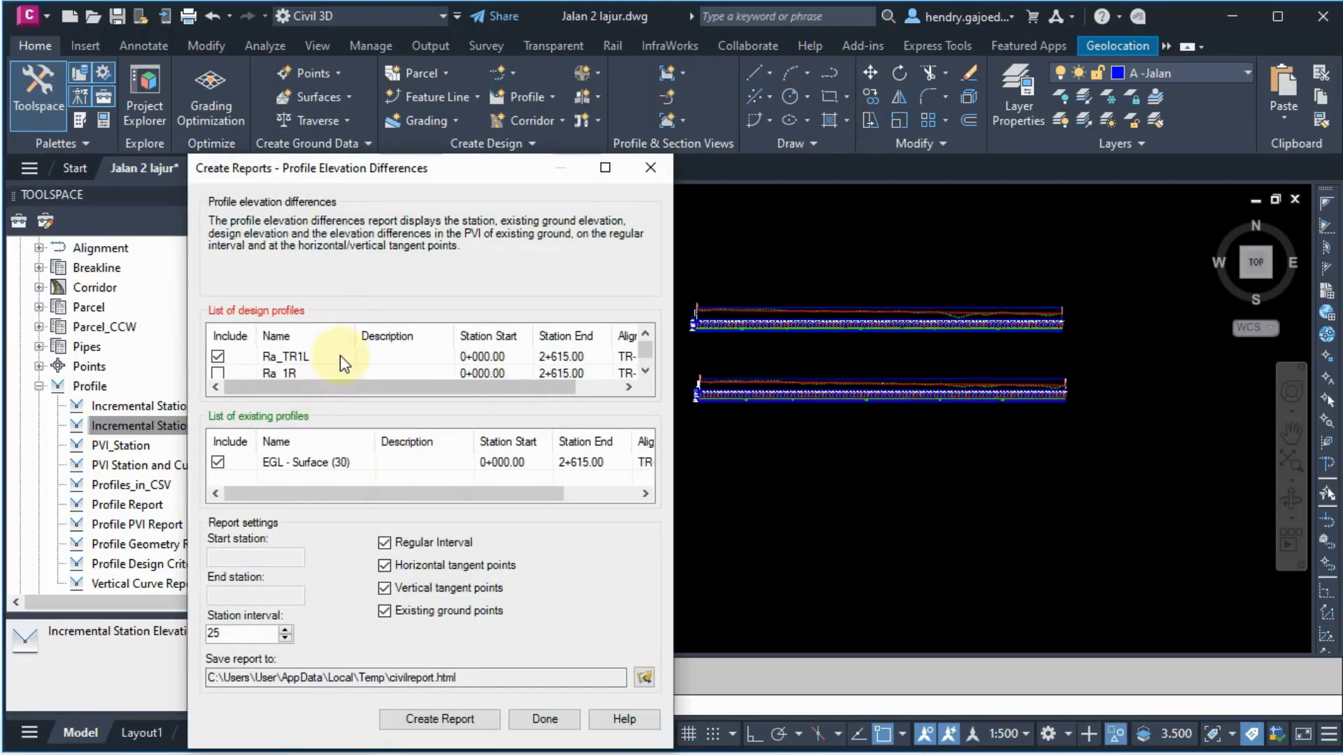
Set the Ra_TR1L report to a 50 station interval with regular interval points only, excluding horizontal tangent, vertical tangent and existing ground points
scroll(341, 356, down, 1)
scroll(341, 356, up, 1)
click(217, 356)
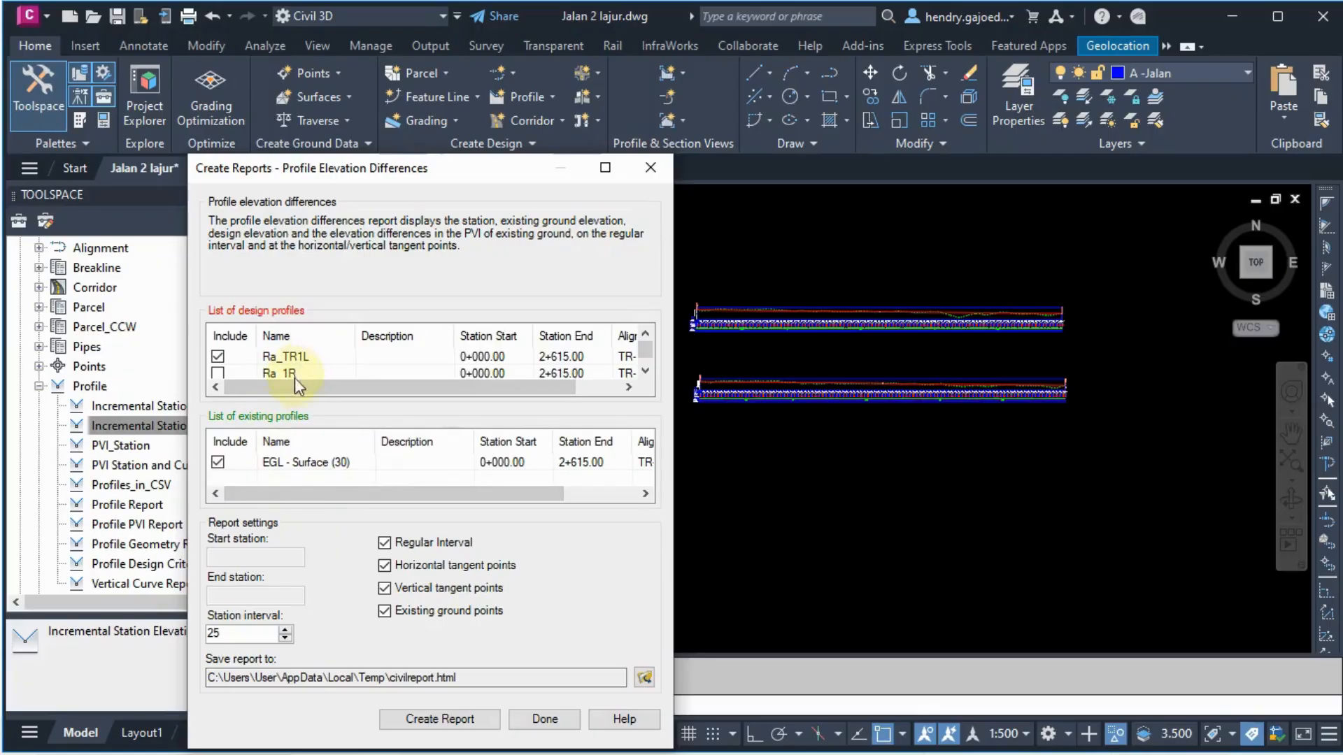
click(423, 566)
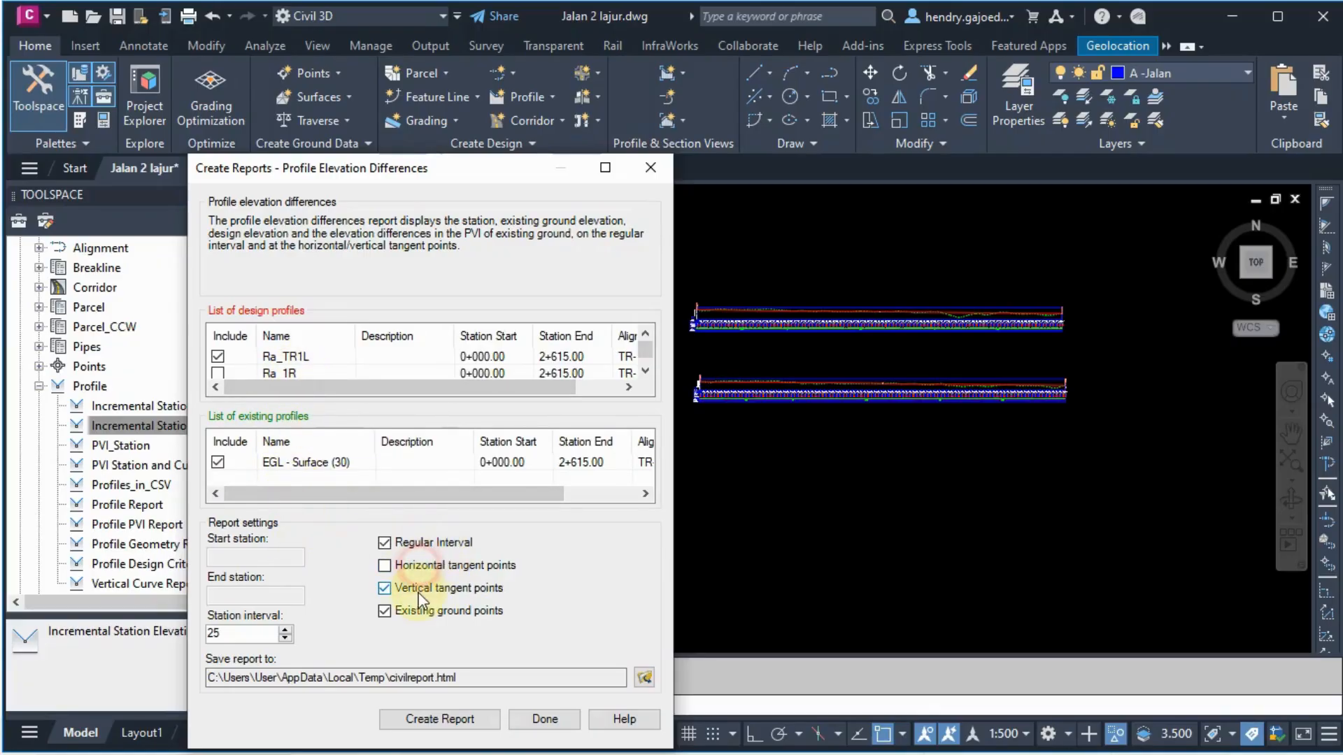
click(420, 588)
click(418, 611)
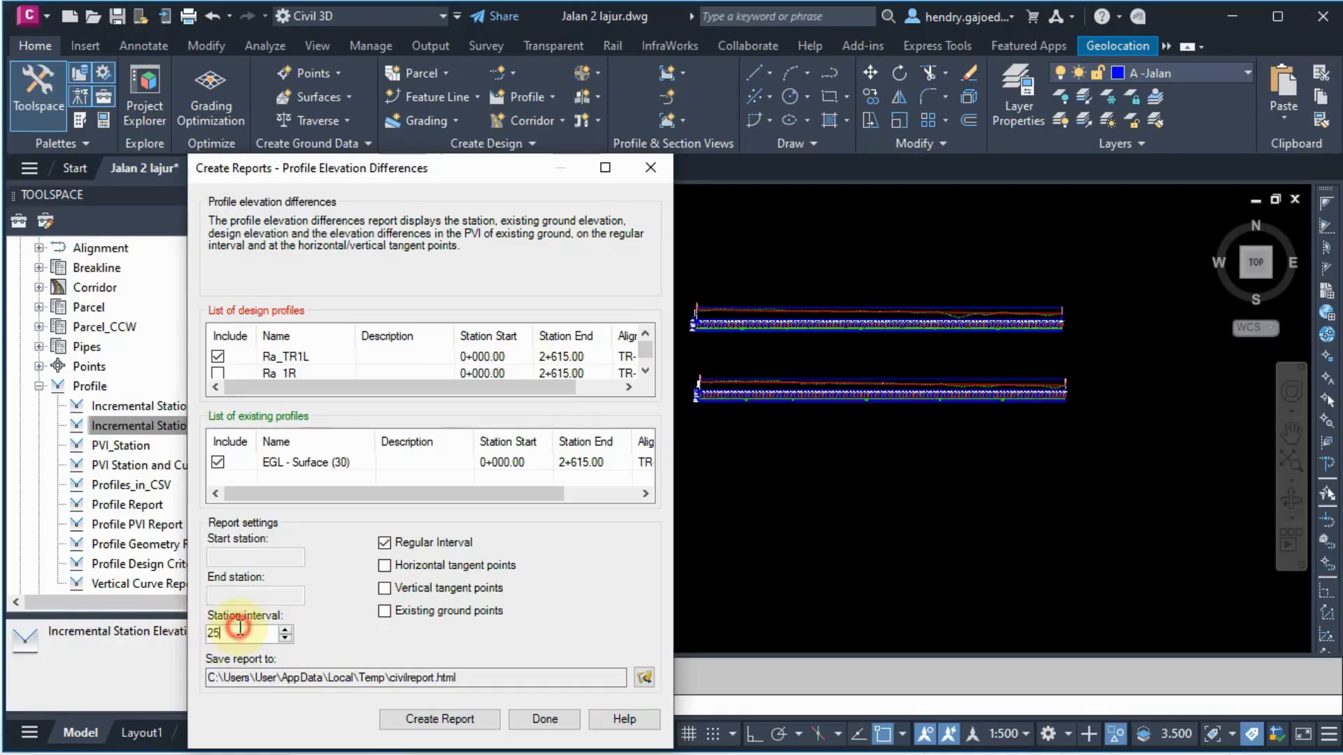
double_click(240, 628)
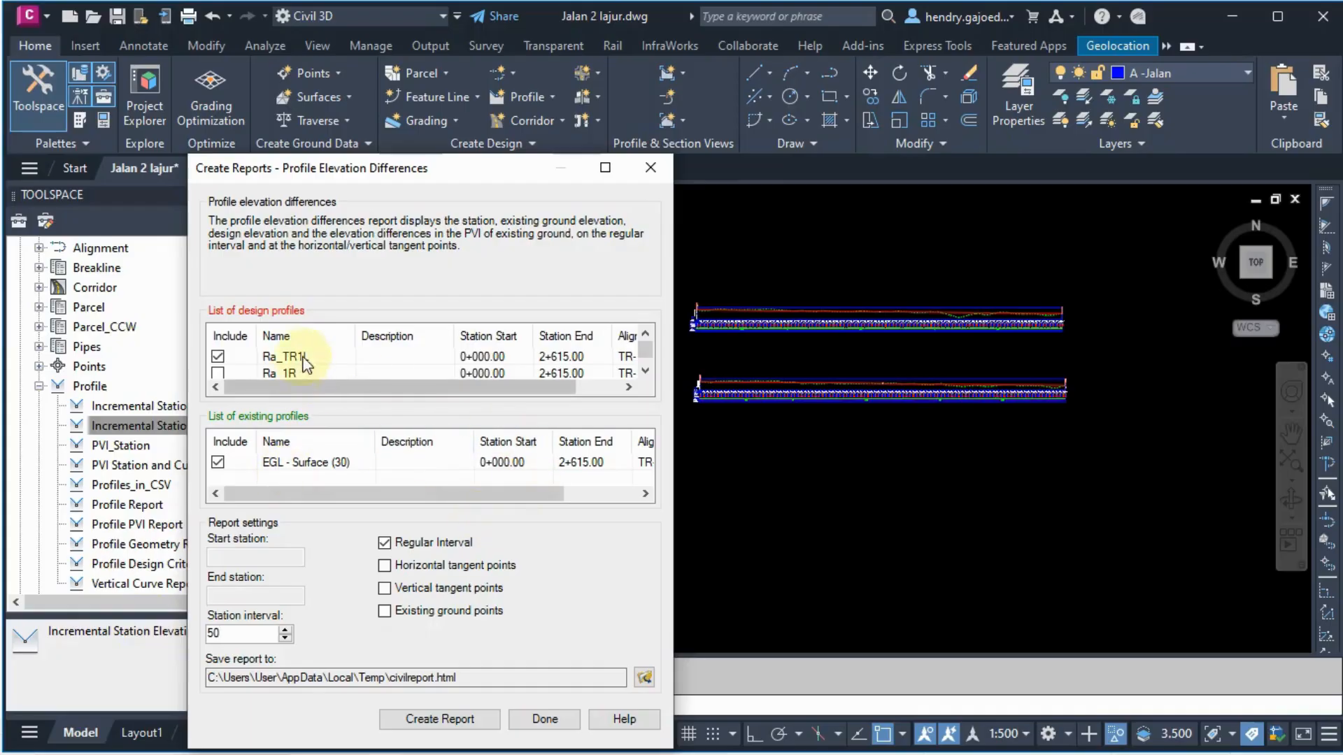
Create the Ra_TR1L elevation differences report, continuing without static profiles, and review its station table in the browser
click(468, 725)
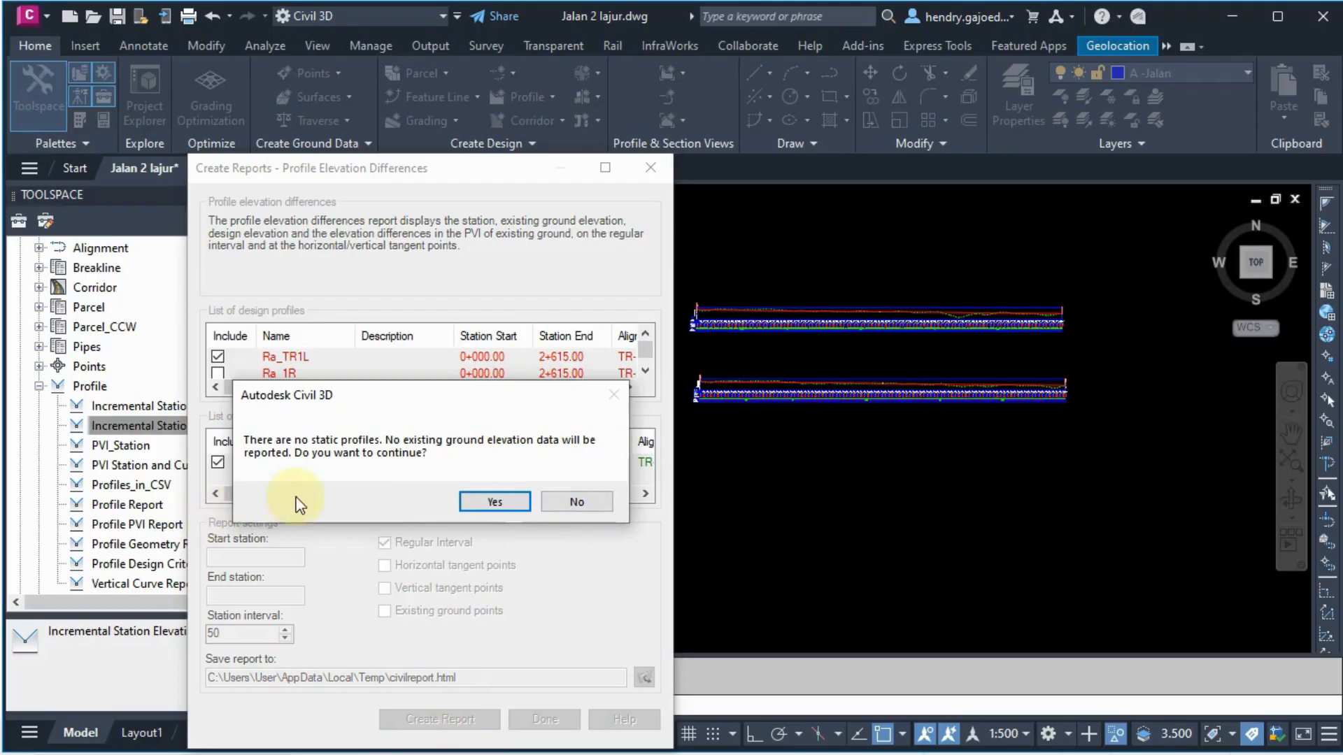
click(492, 503)
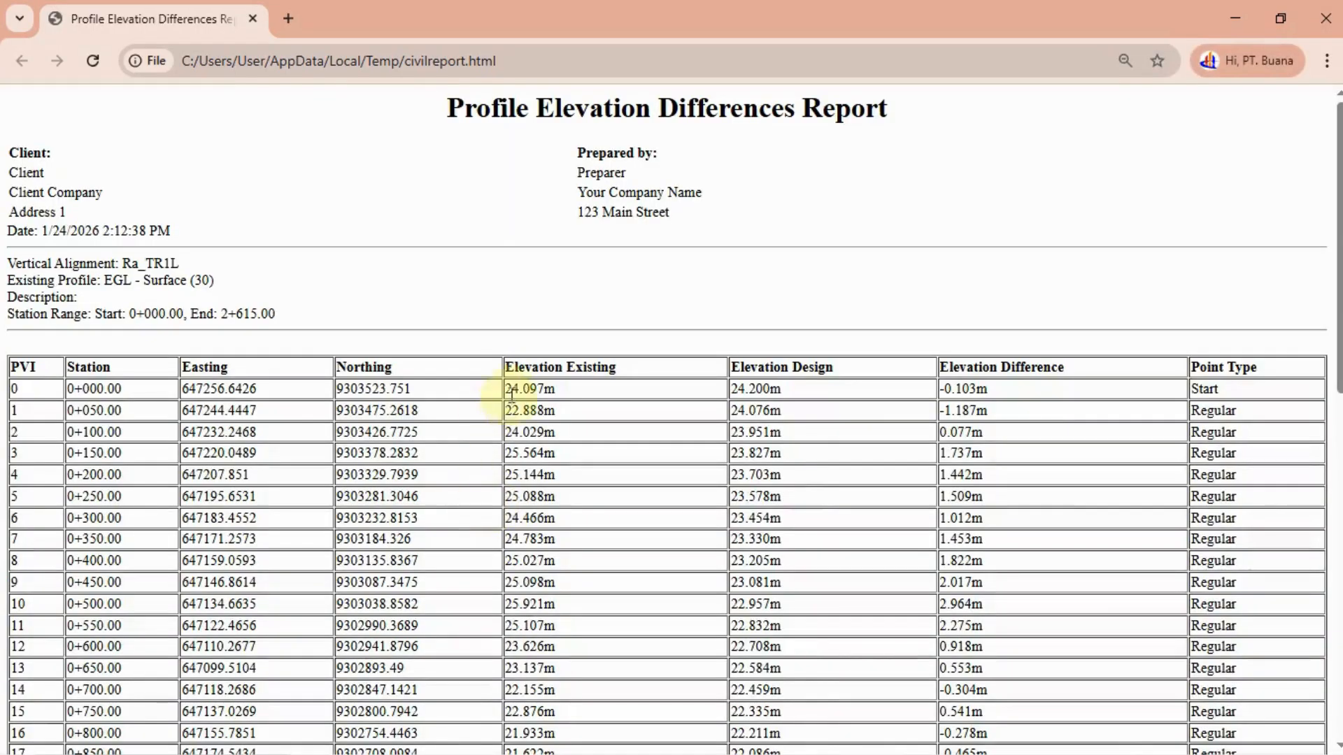
scroll(594, 186, down, 1)
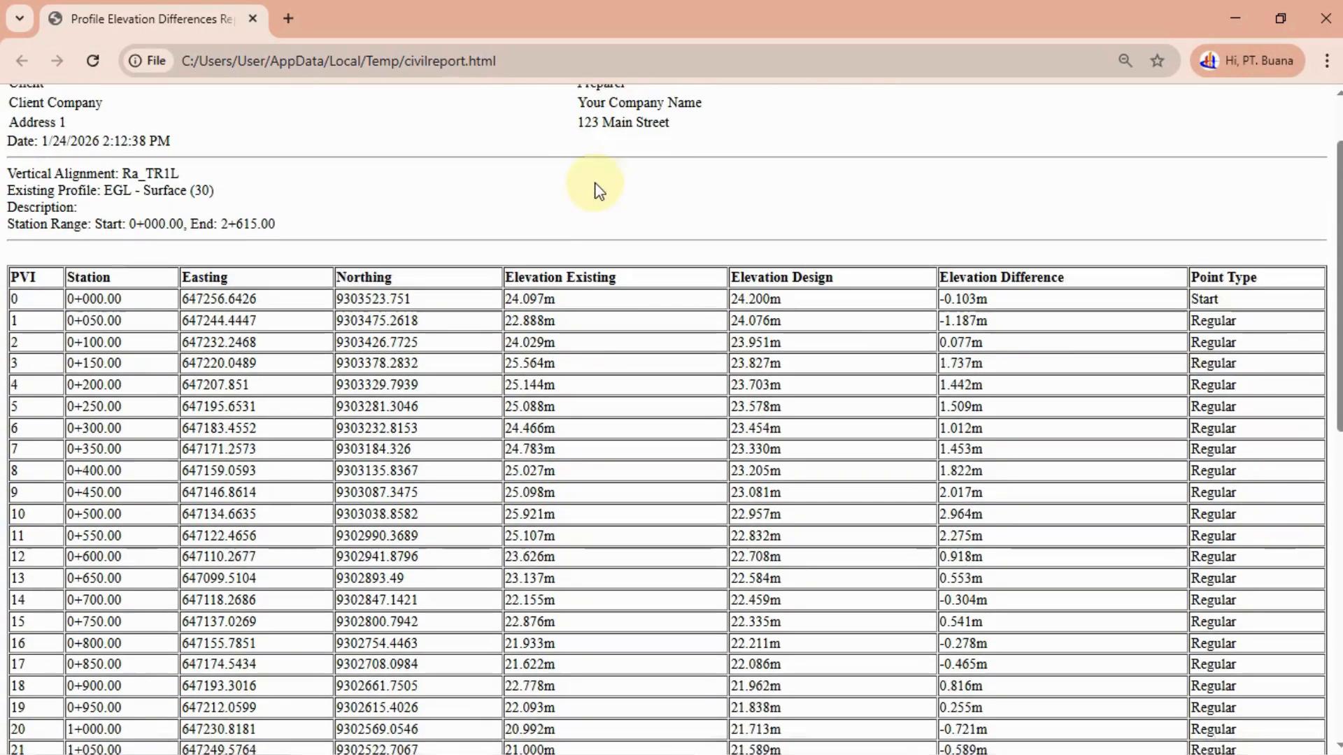
scroll(596, 186, up, 2)
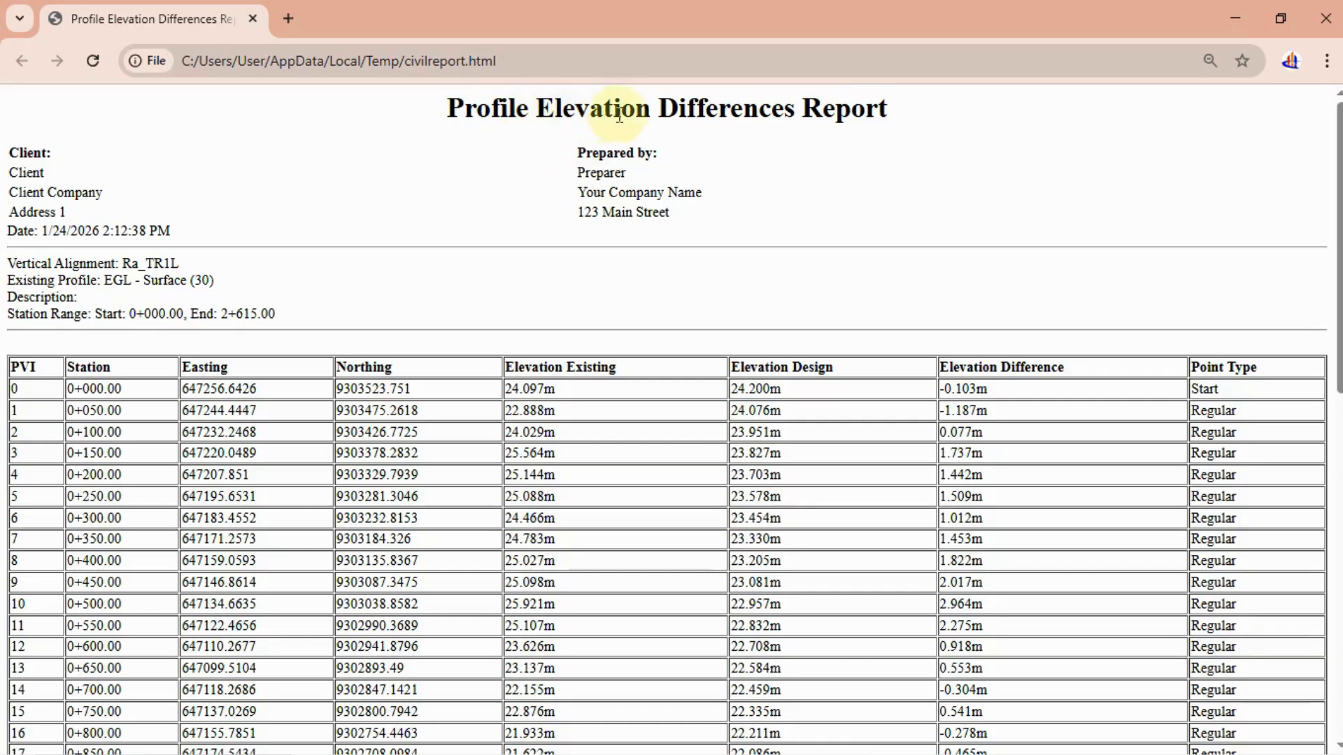
scroll(198, 288, down, 1)
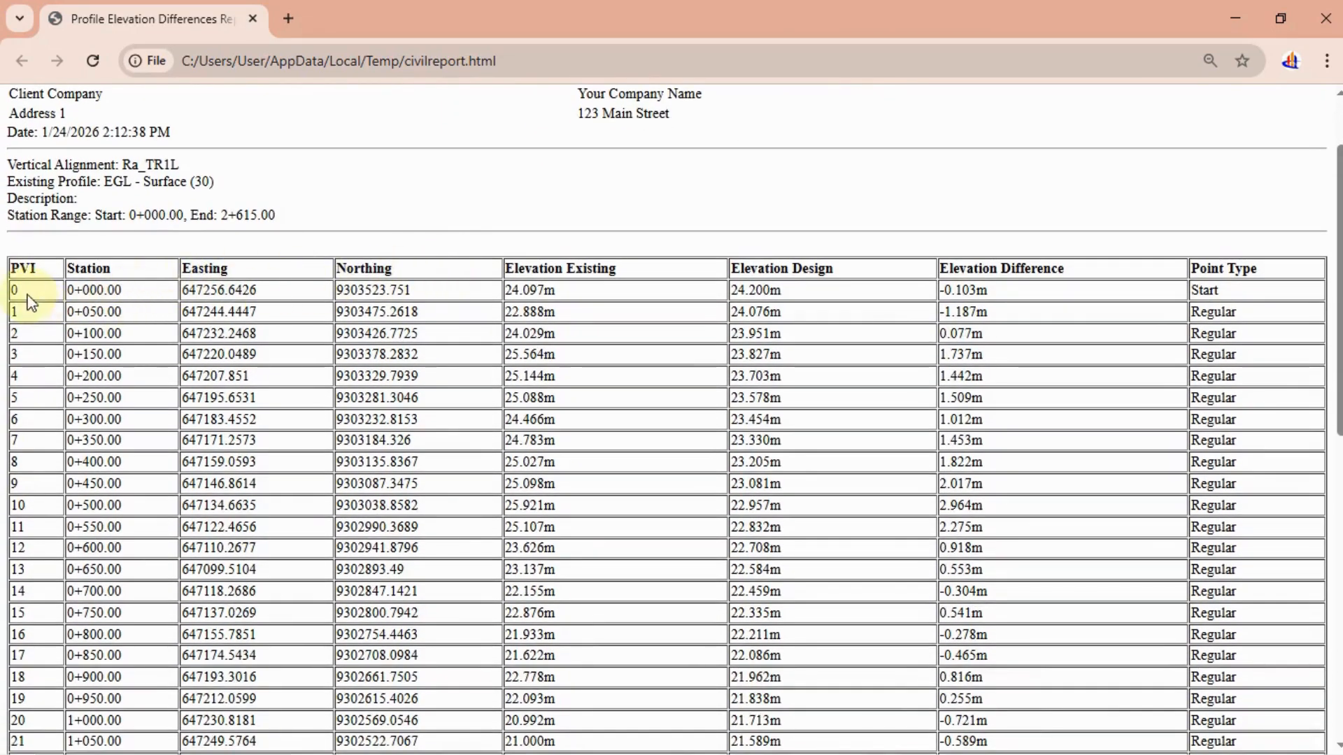
Copy the report rows from station 0+000.00 to 2+600.00 and switch to the Topografi Civil 3D sheet of the Excel workbook PGJ Jalan Final
click(87, 292)
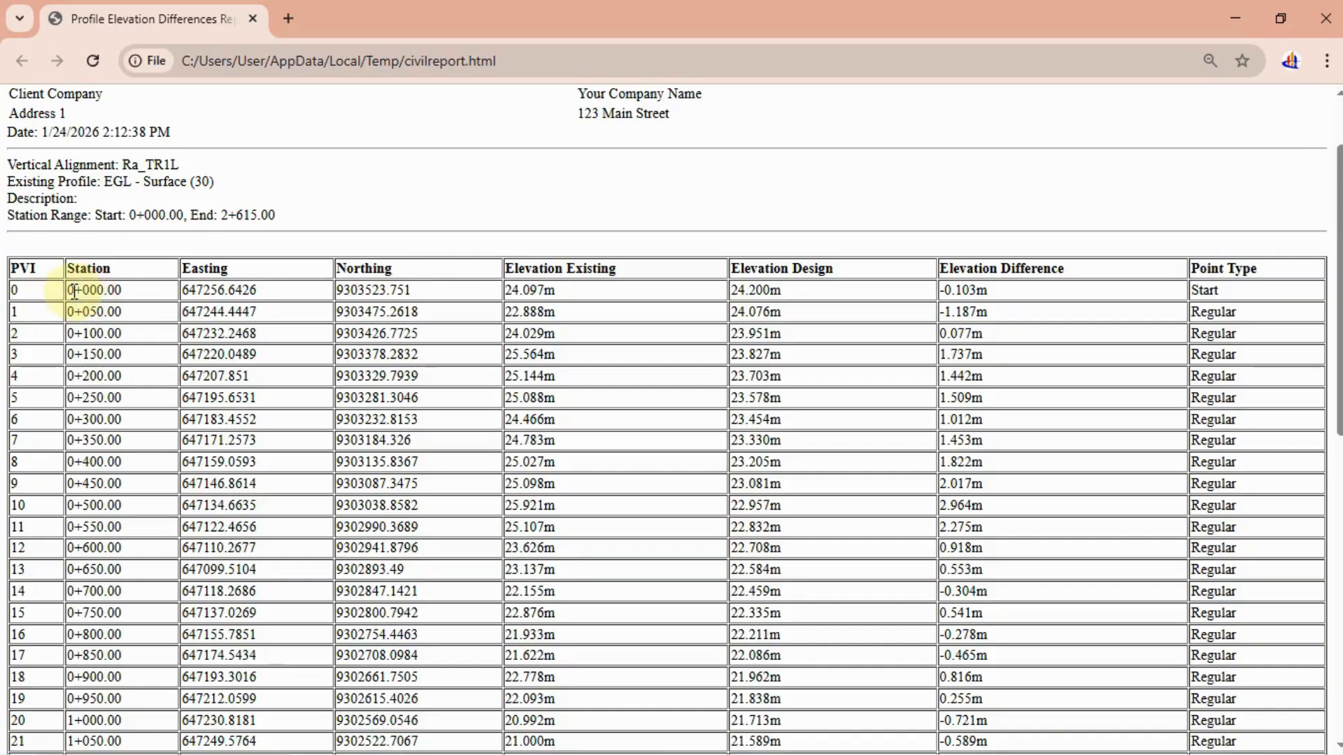
drag(70, 292, 881, 746)
mouse_move(888, 746)
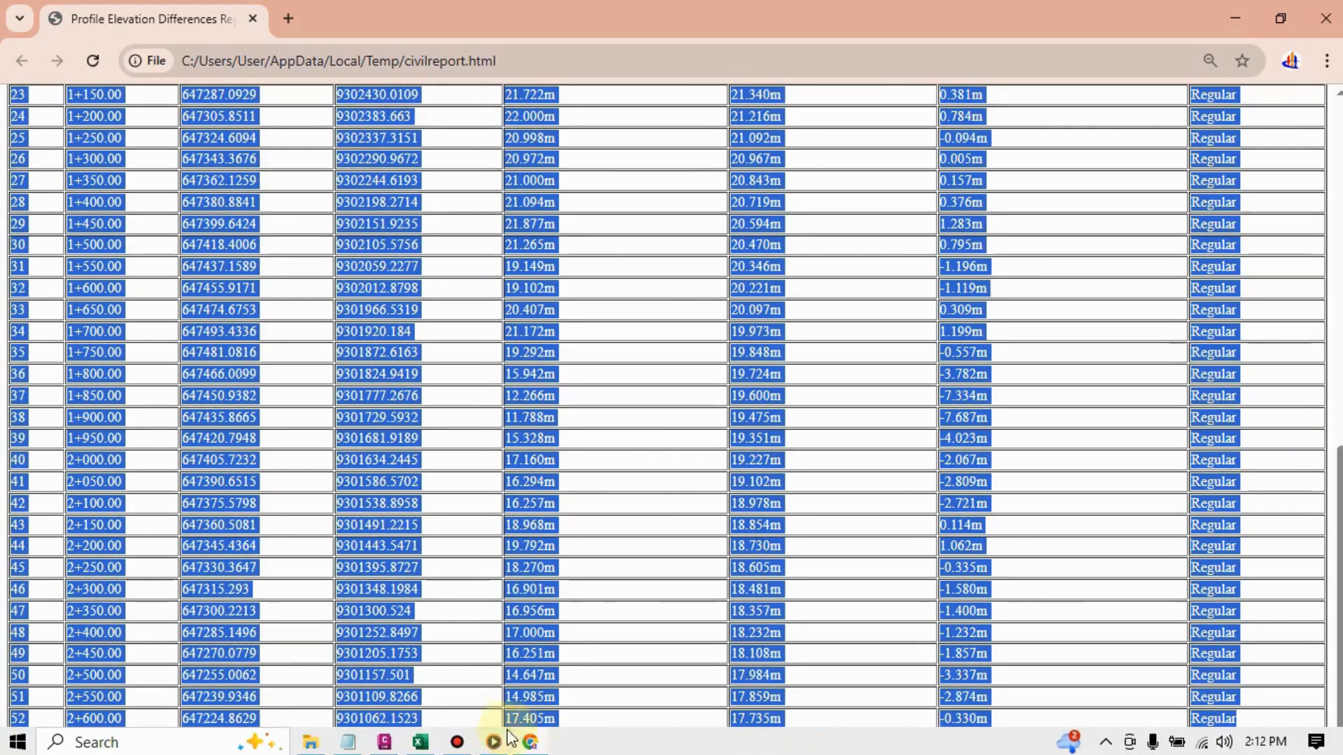
click(425, 743)
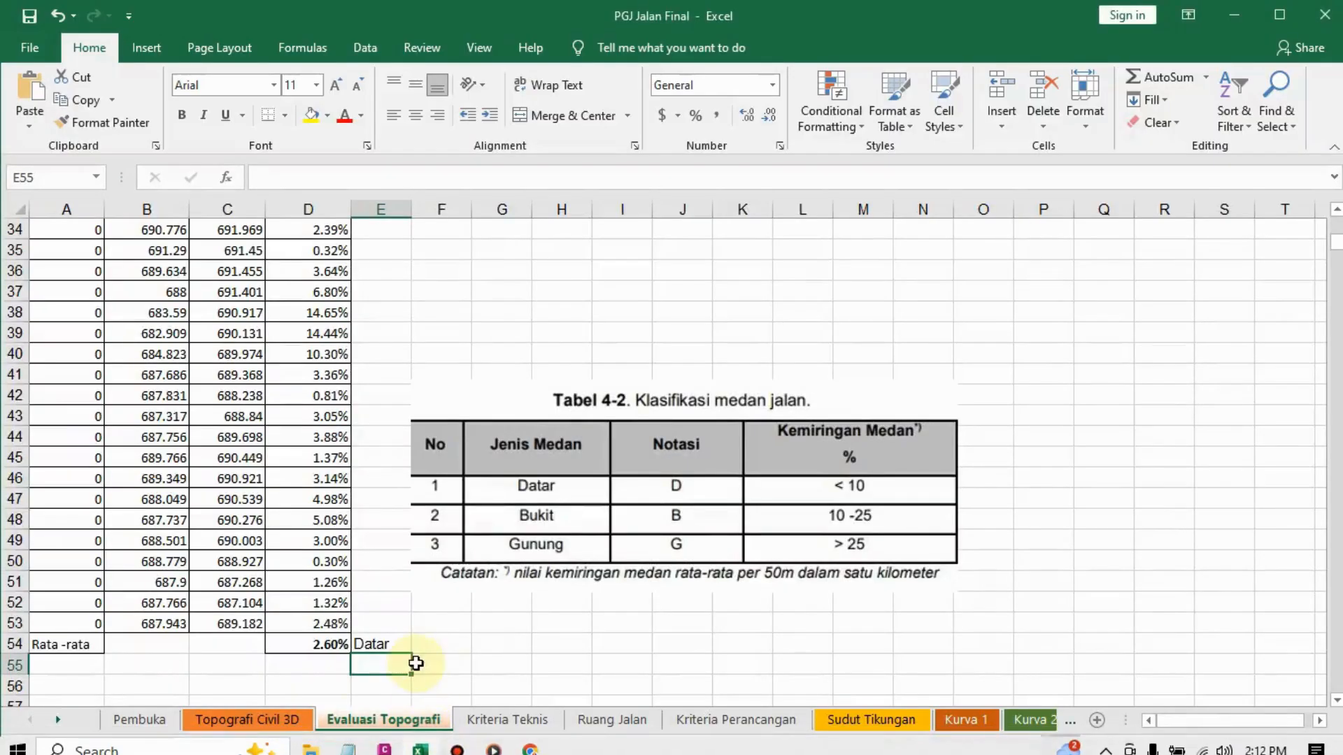
click(260, 720)
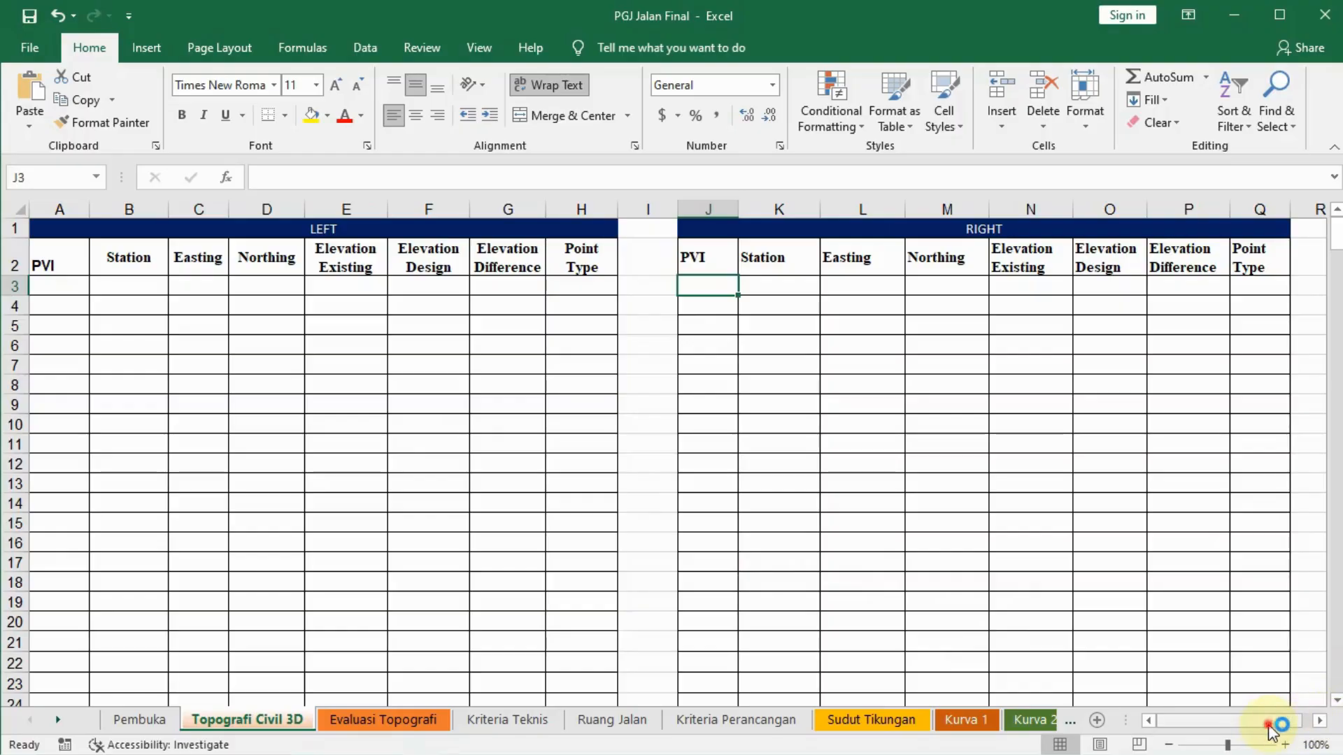
Try to paste the copied report rows into the LEFT table starting at cell B3, and undo the paste
click(142, 287)
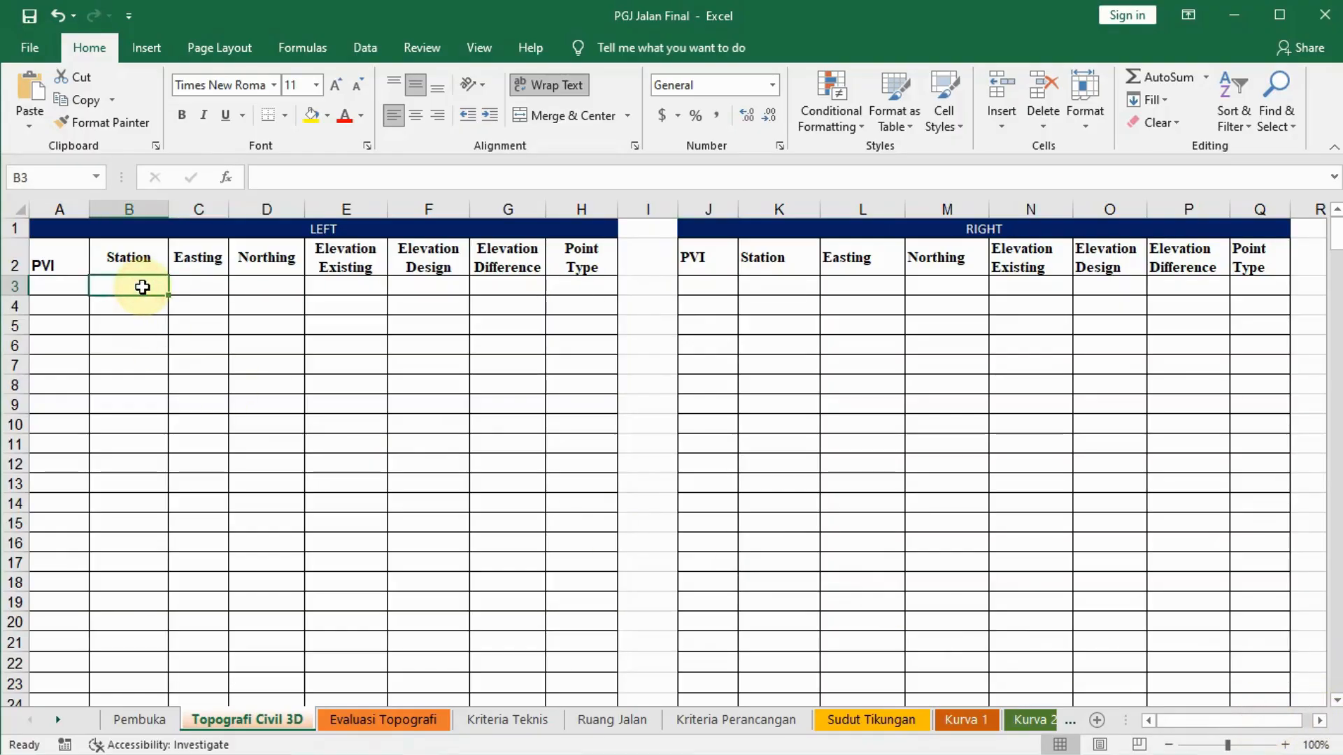
right_click(142, 287)
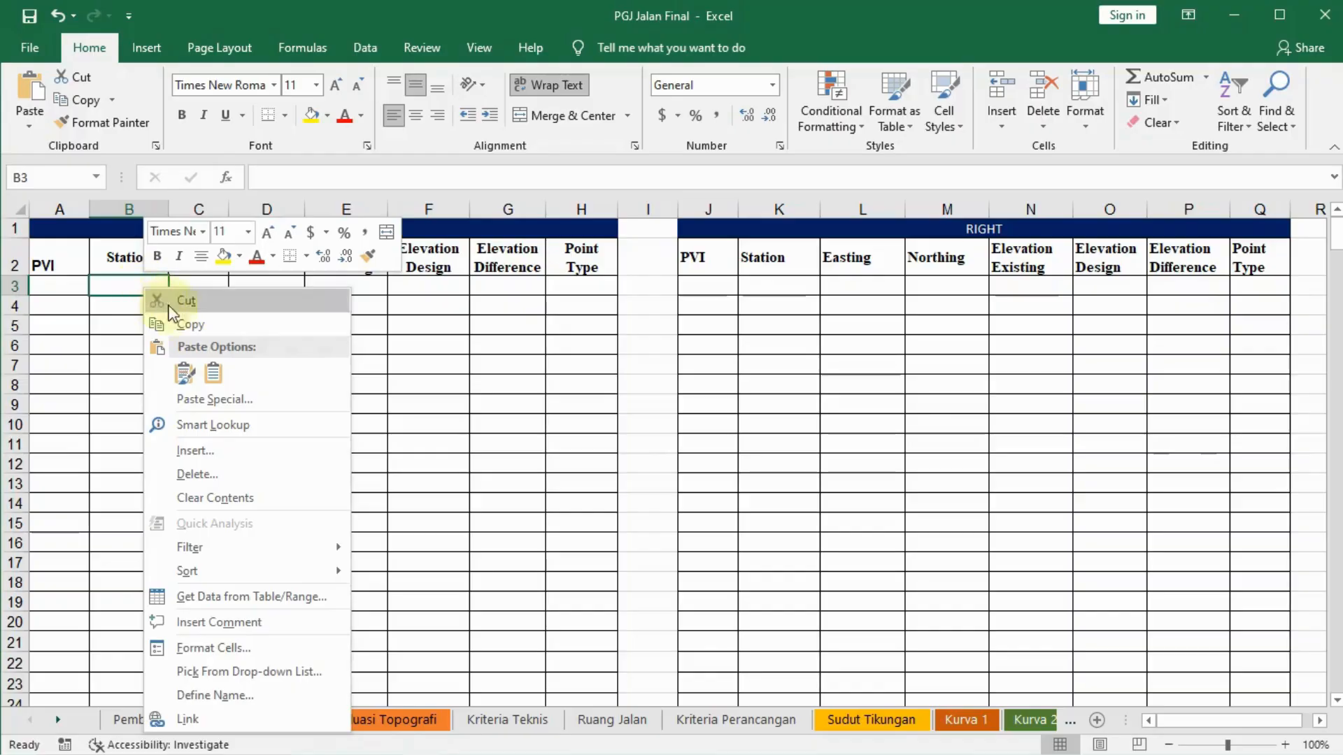
click(189, 378)
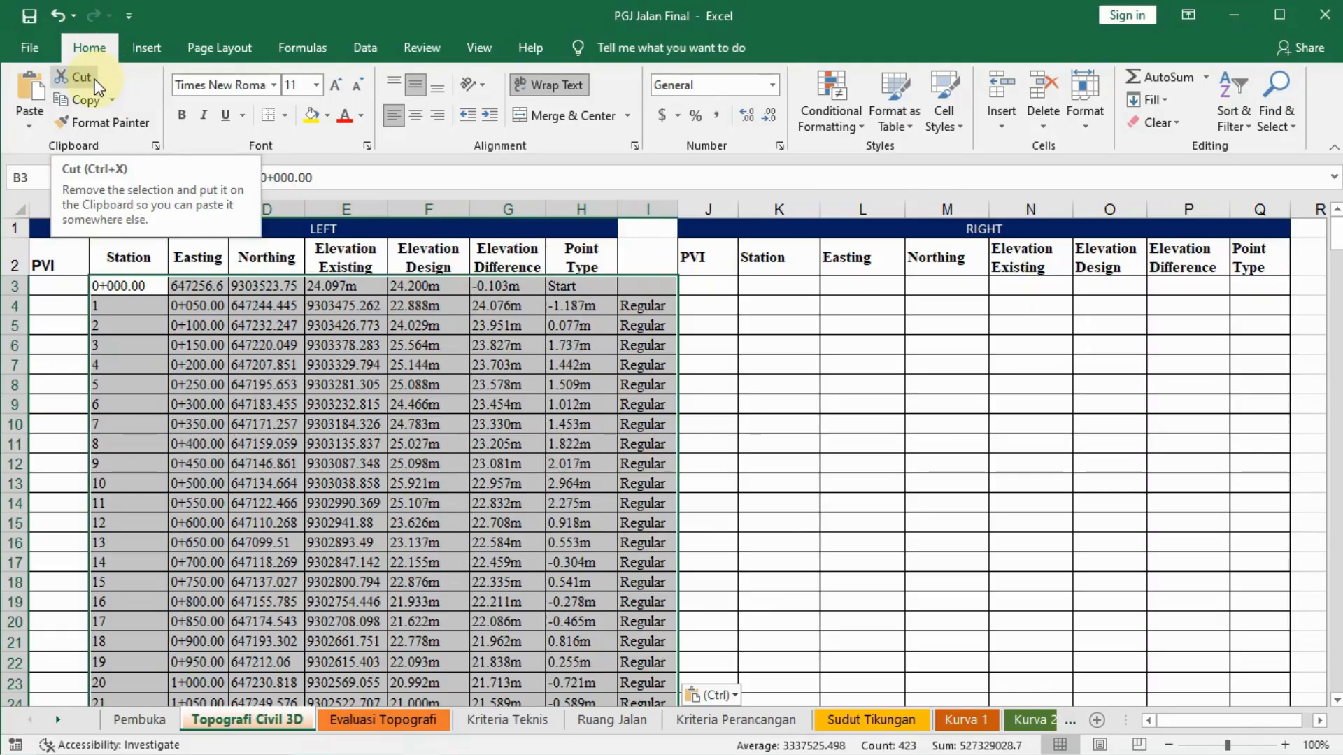
key(ctrl+z)
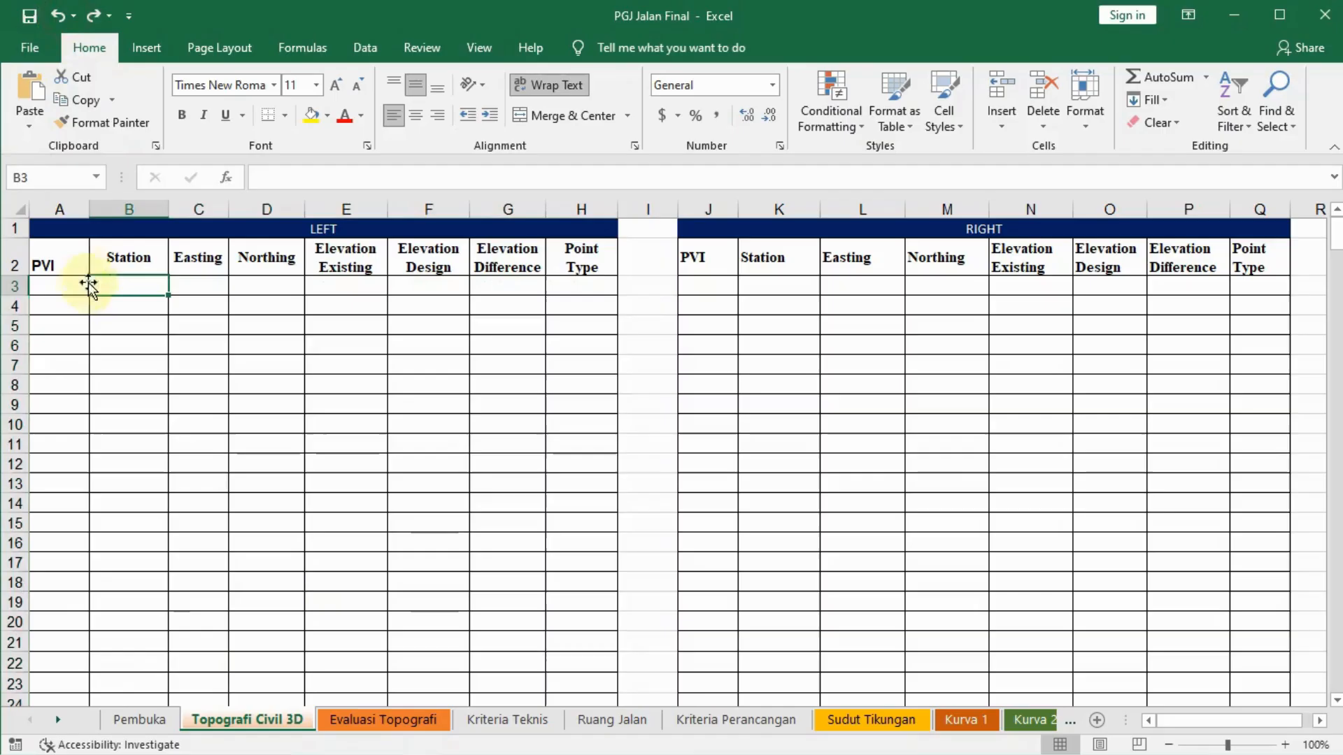
Paste the copied Ra_TR1L report rows into the LEFT table starting at cell A3
click(60, 286)
right_click(60, 286)
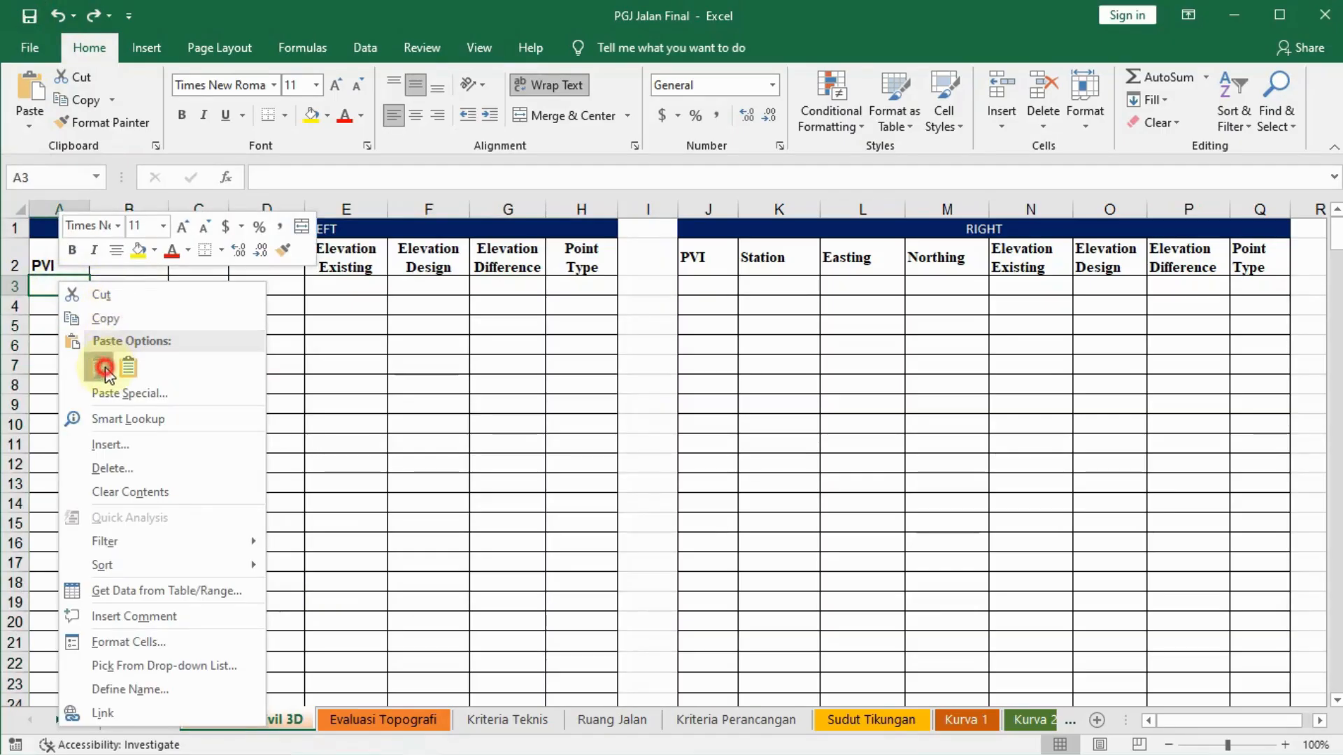
click(99, 367)
click(70, 286)
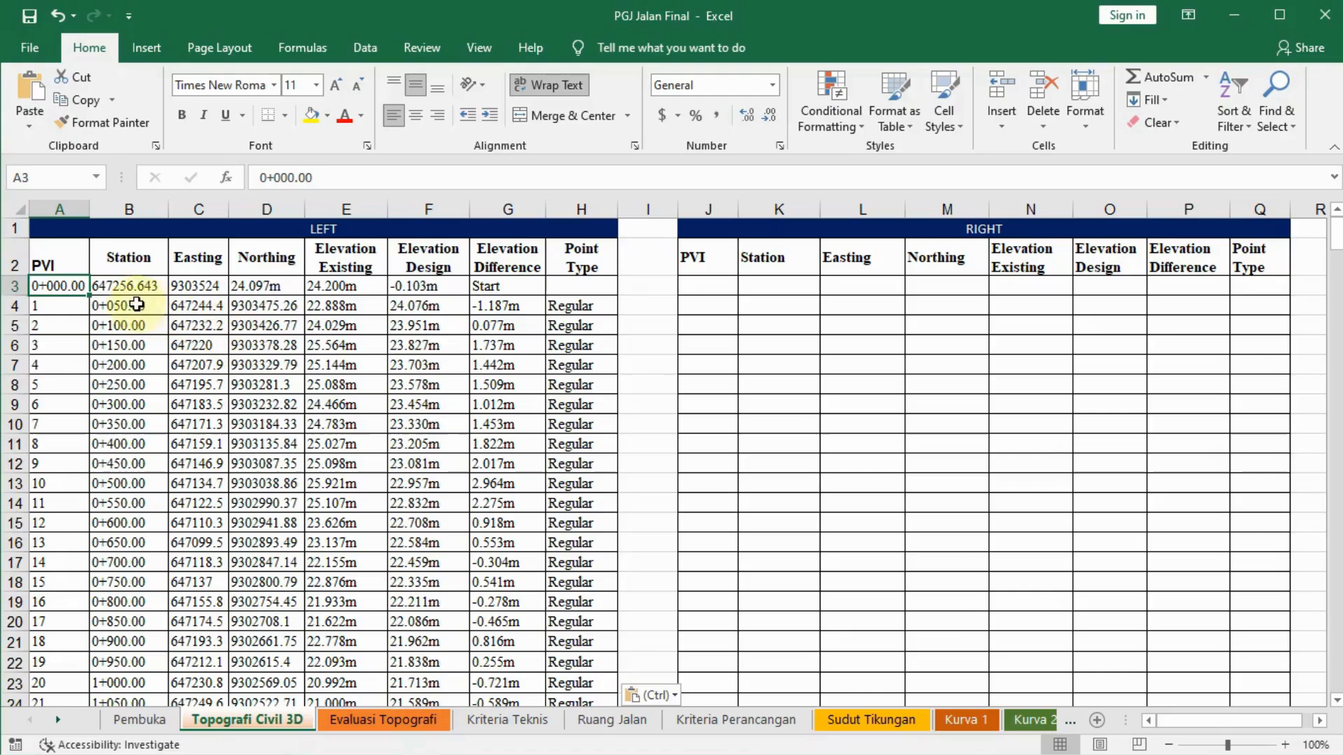
click(76, 285)
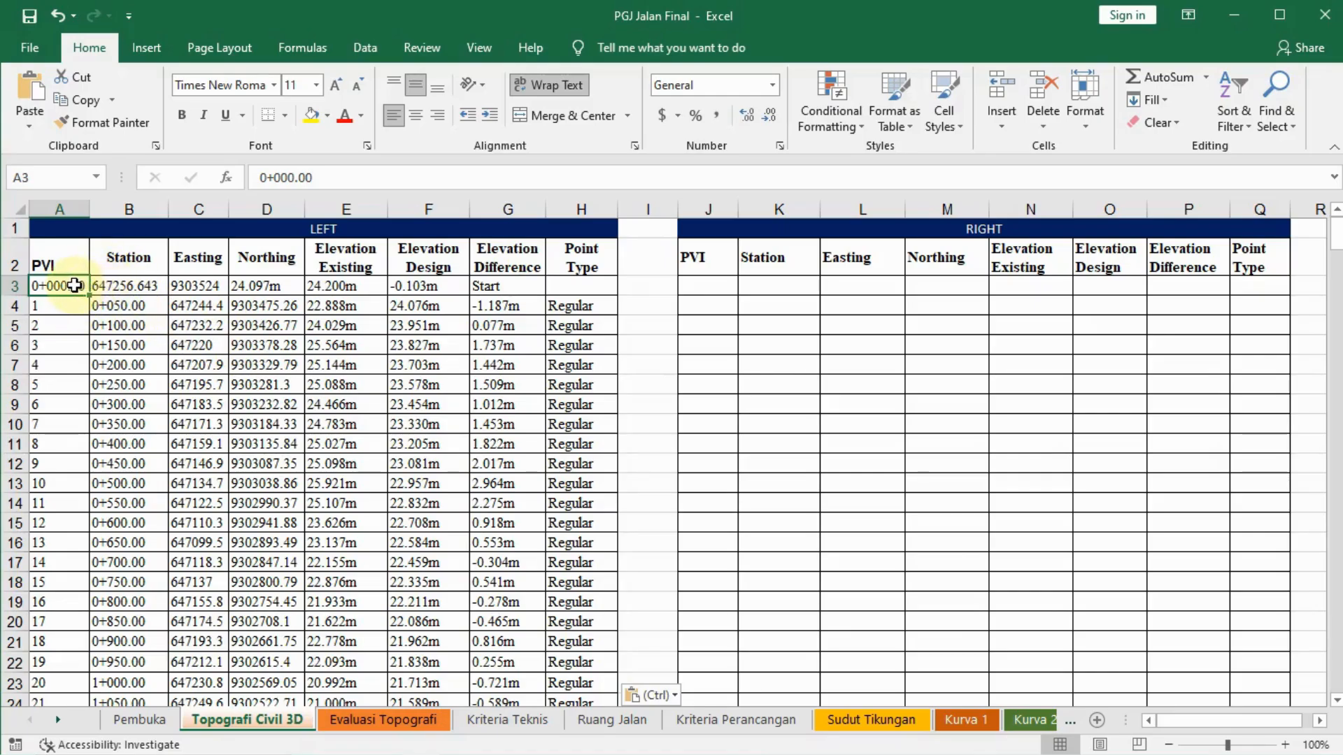
Copy the first data row, A3 to G3, and paste it one column over starting at B3 to align it with its headings
drag(75, 286, 489, 287)
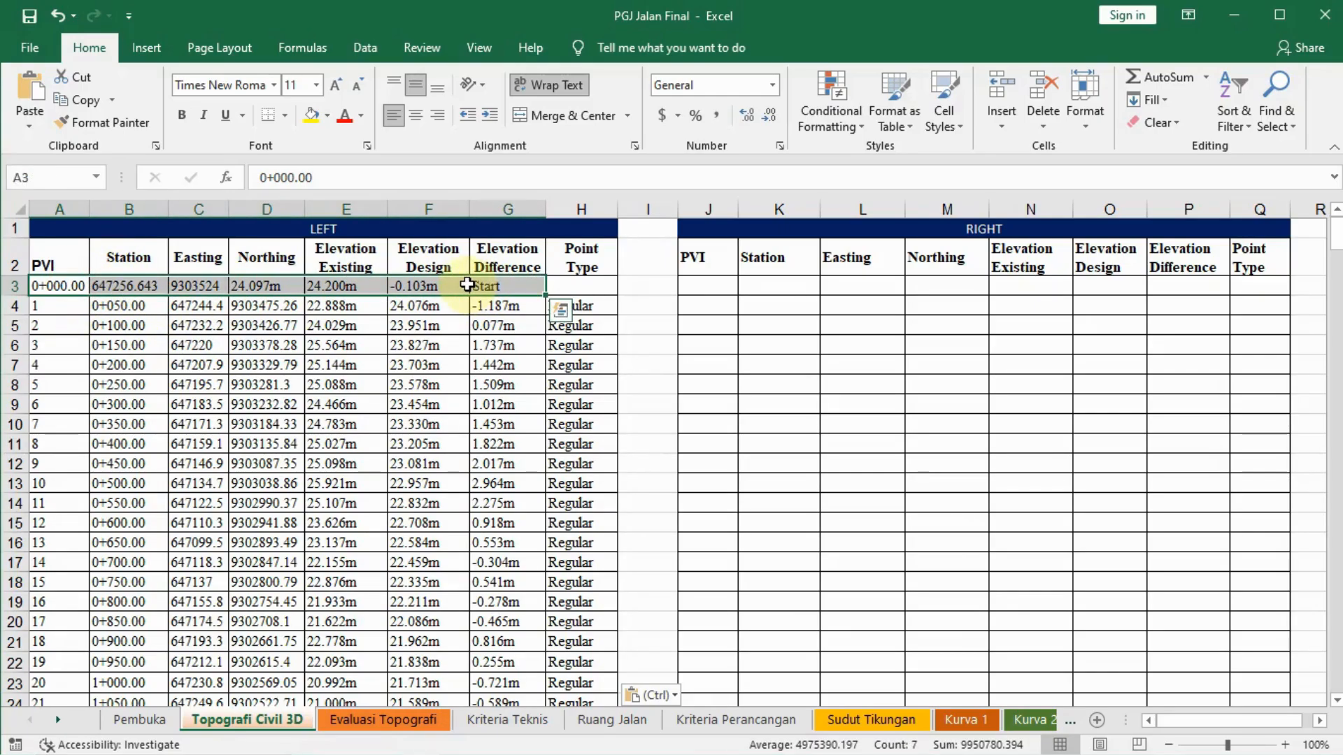
key(ctrl+c)
click(130, 285)
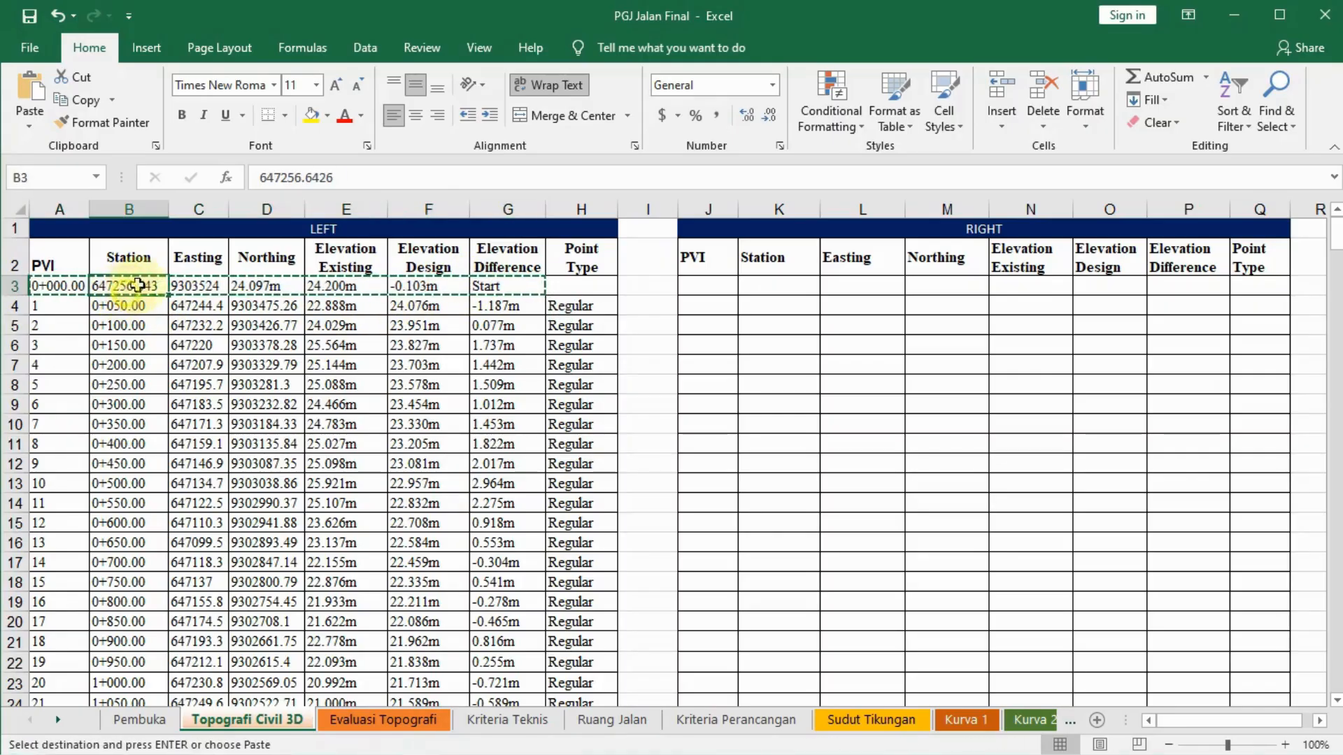
right_click(139, 288)
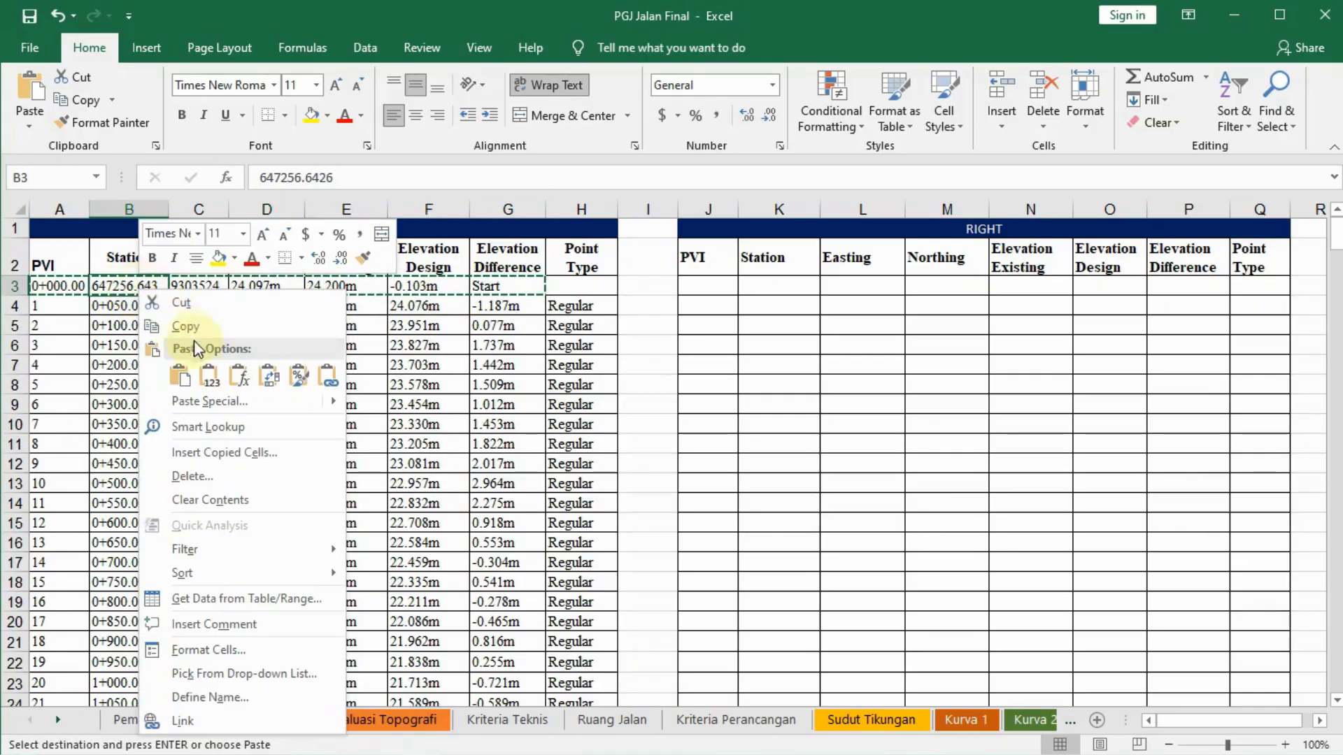
click(180, 377)
Replace the content of PVI cell A3 with 0 and check the LEFT table down to its last station row
click(59, 285)
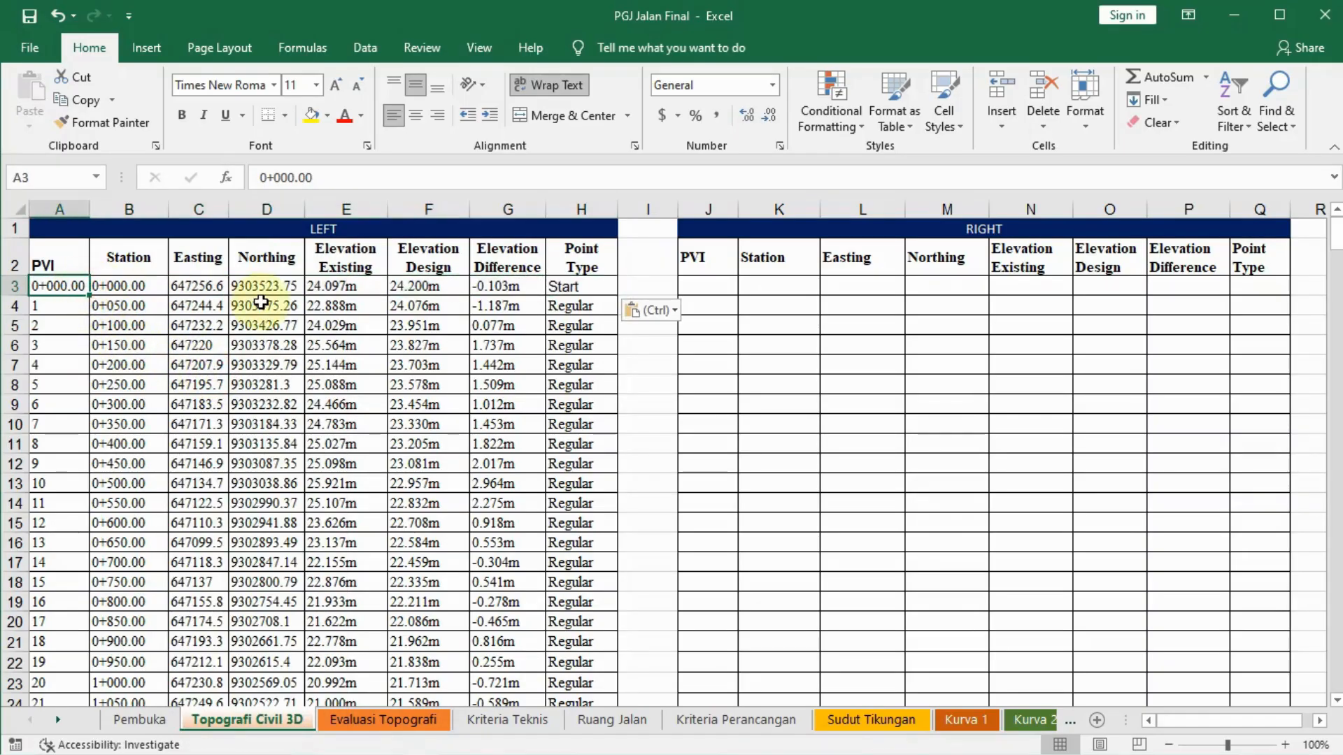
key(Delete)
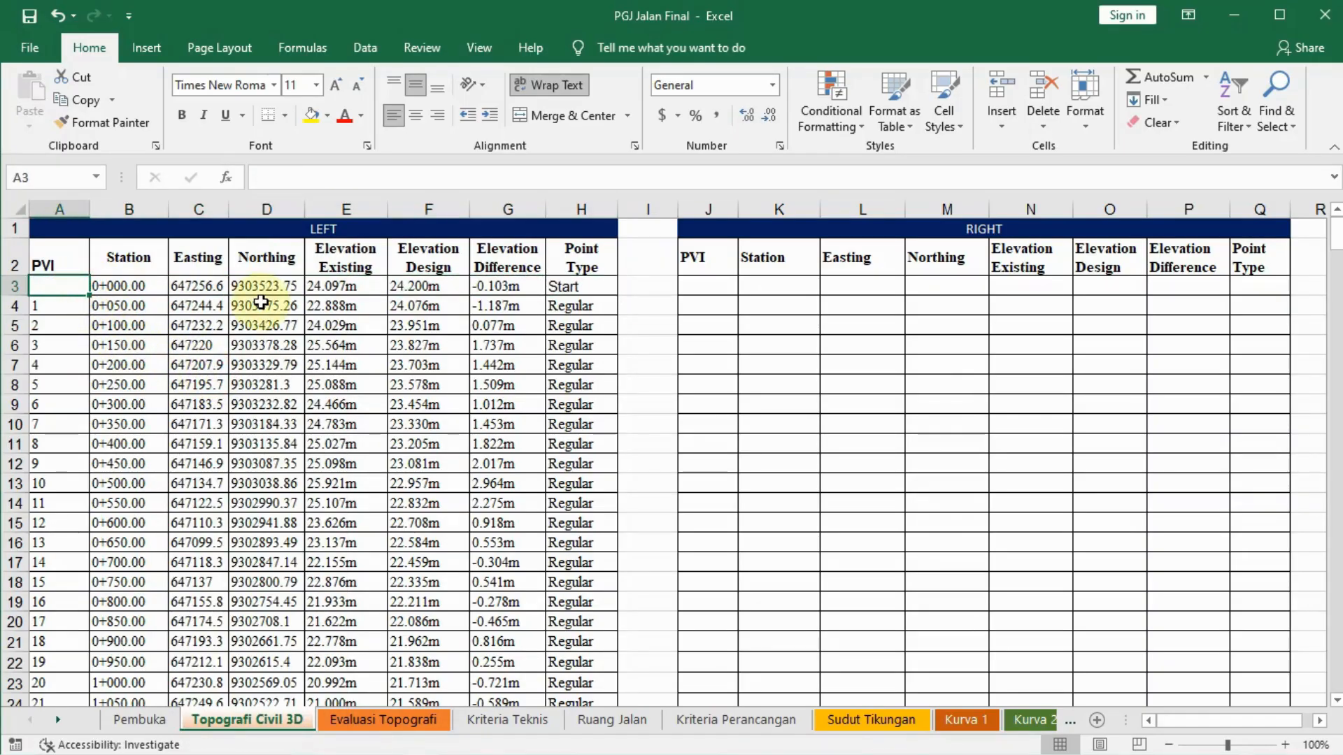
text(0)
click(284, 363)
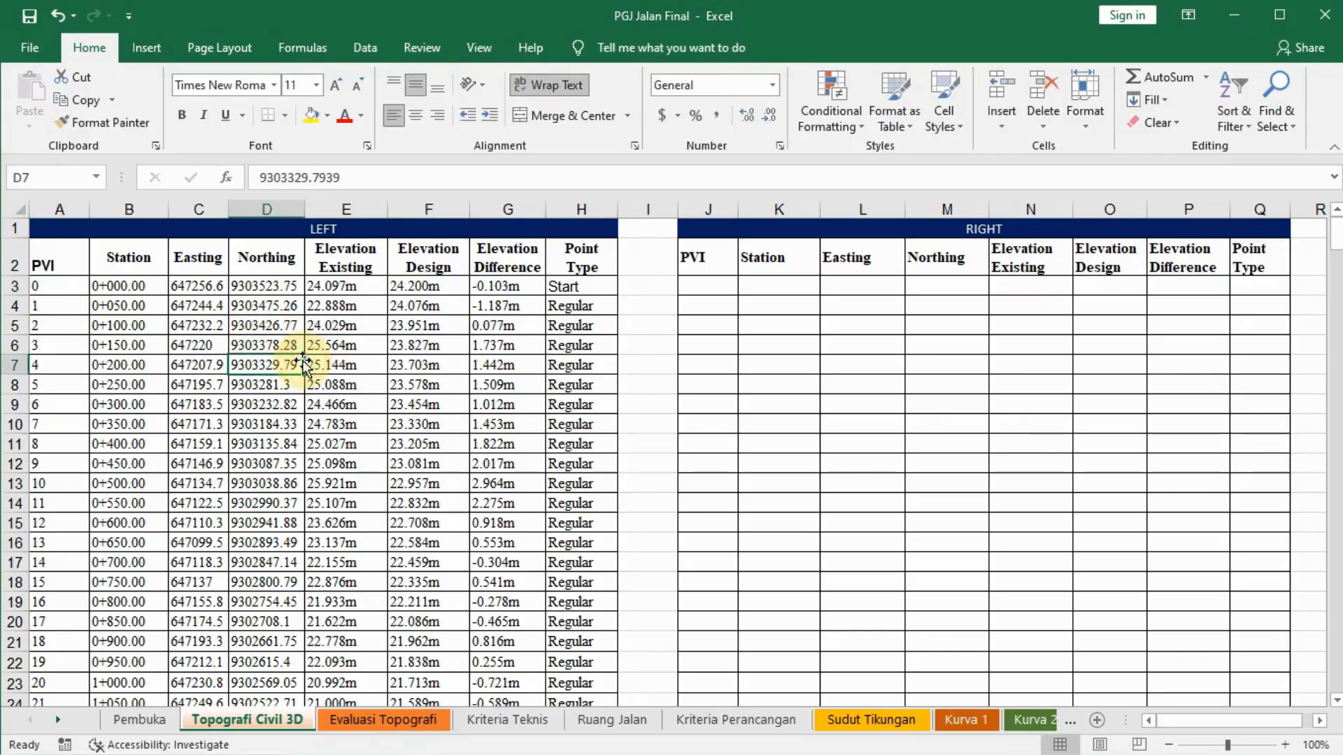
click(724, 285)
scroll(403, 343, down, 16)
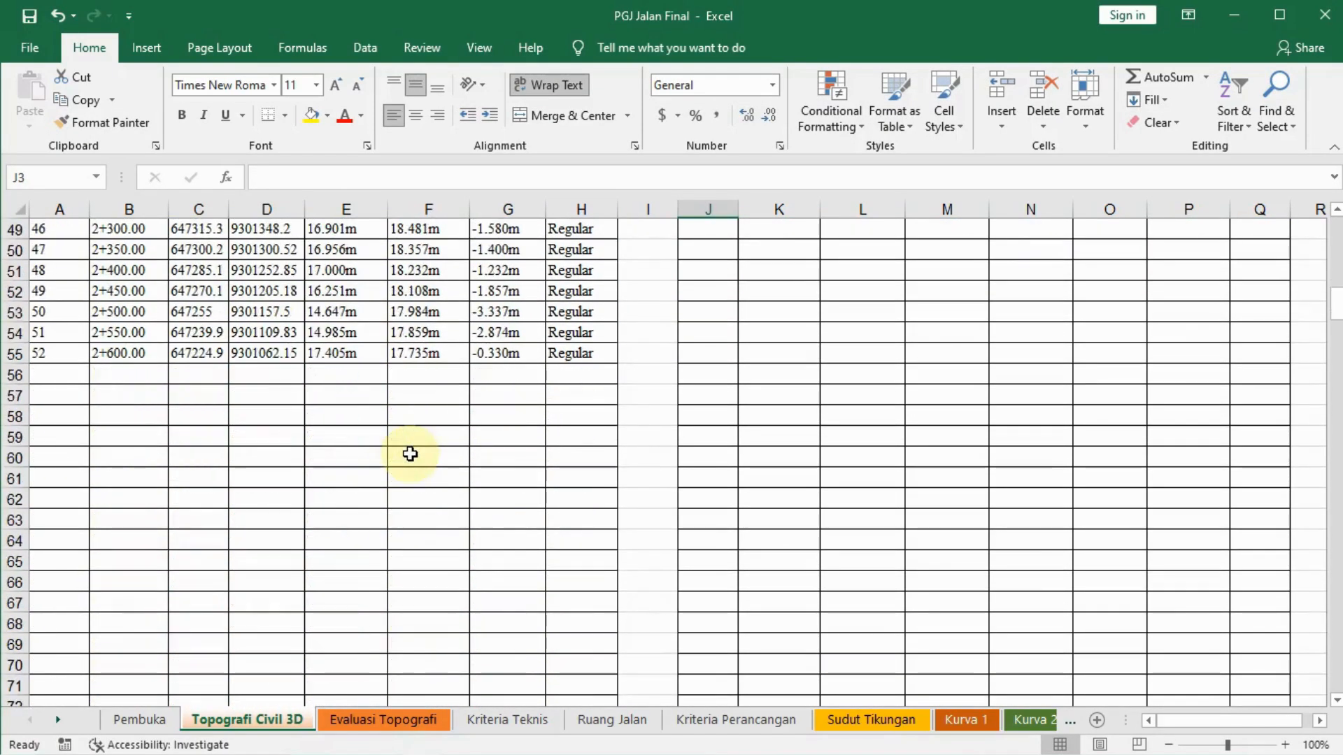
scroll(410, 454, up, 16)
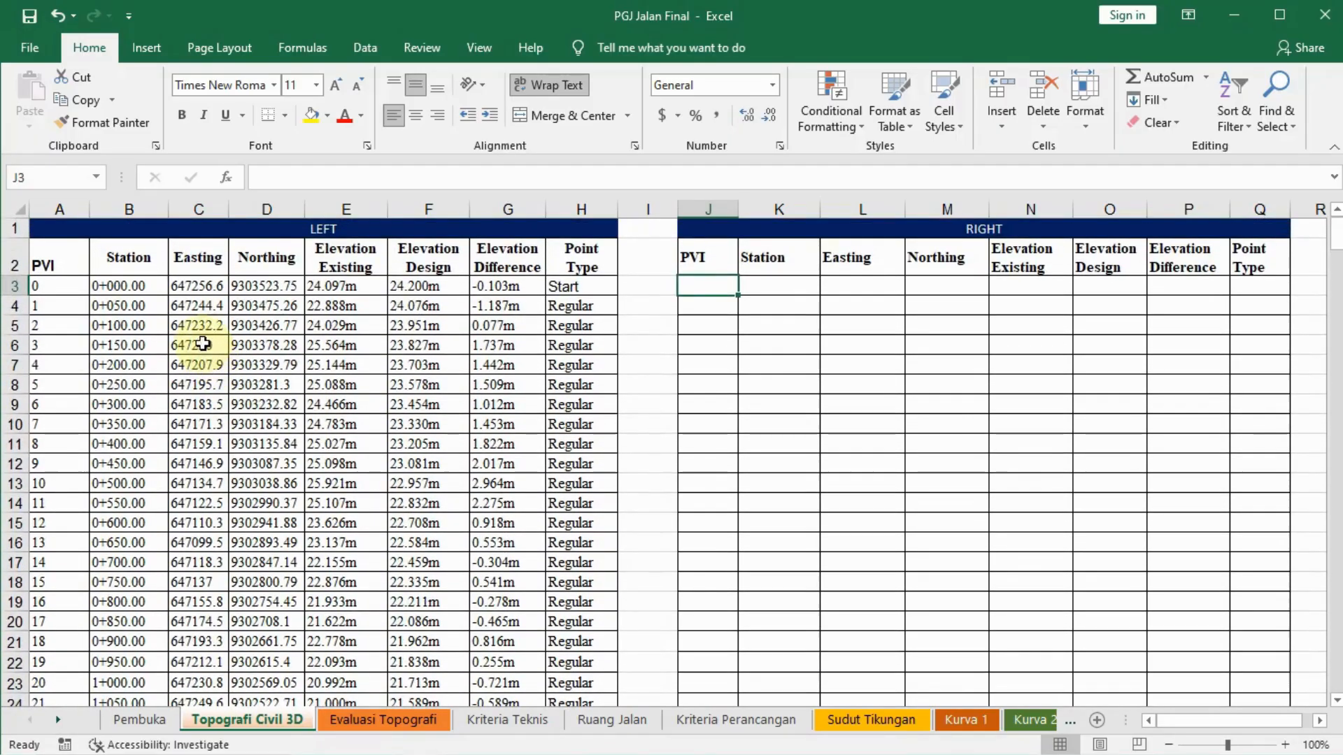
Switch to Civil 3D and include the Ra_1R design profile in the elevation differences report in place of Ra_TR1L
mouse_move(481, 752)
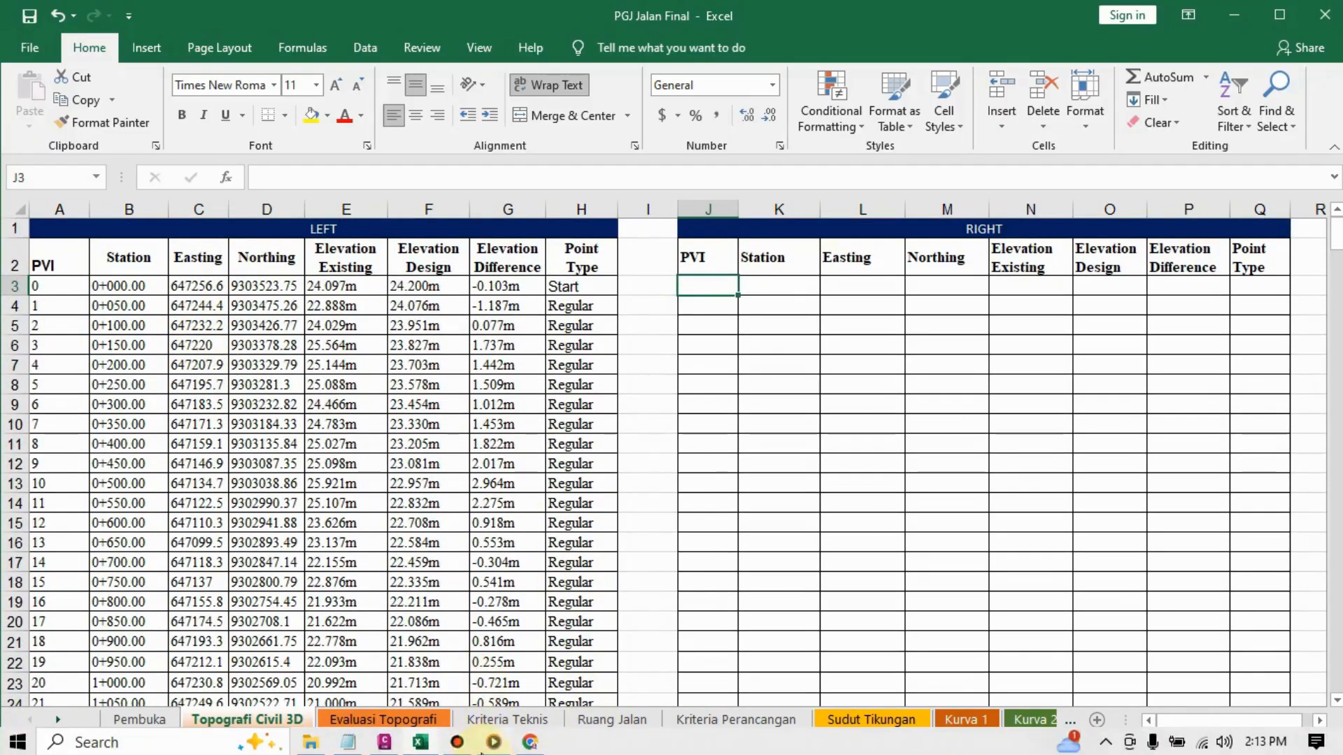
click(384, 742)
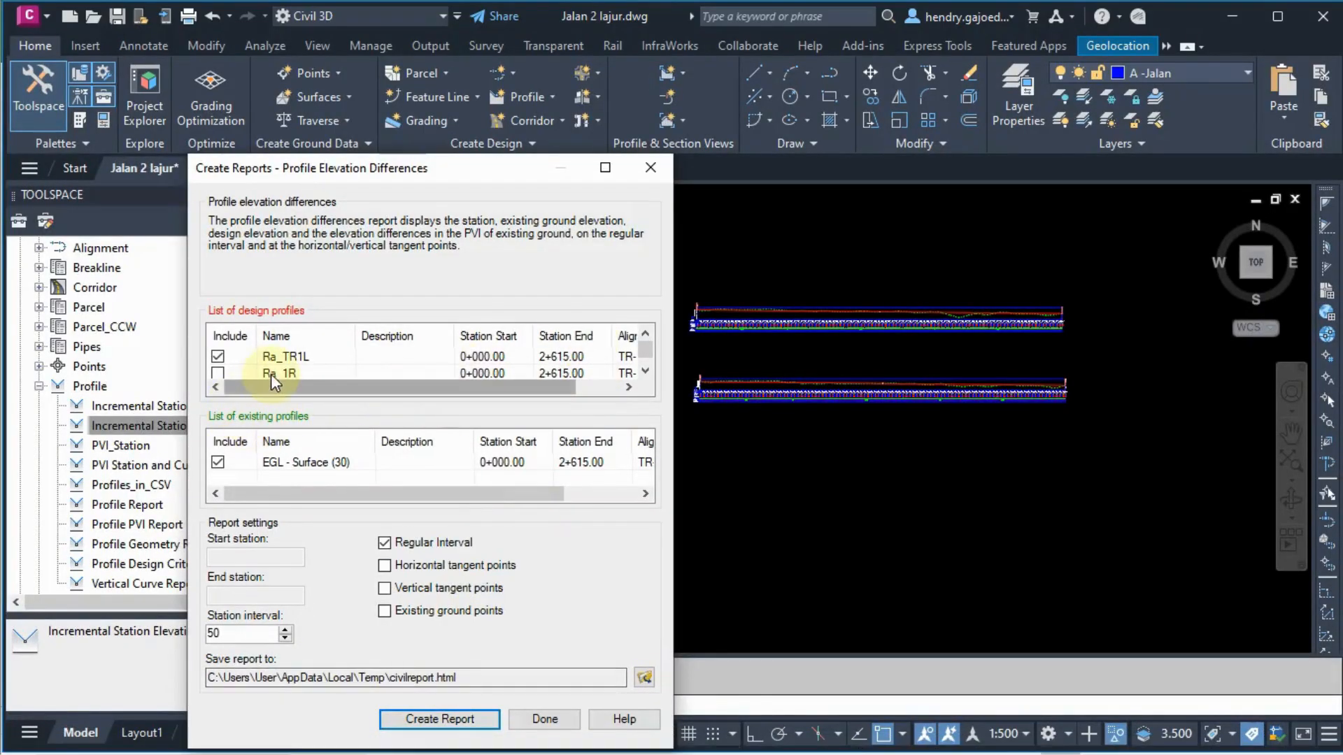
click(218, 374)
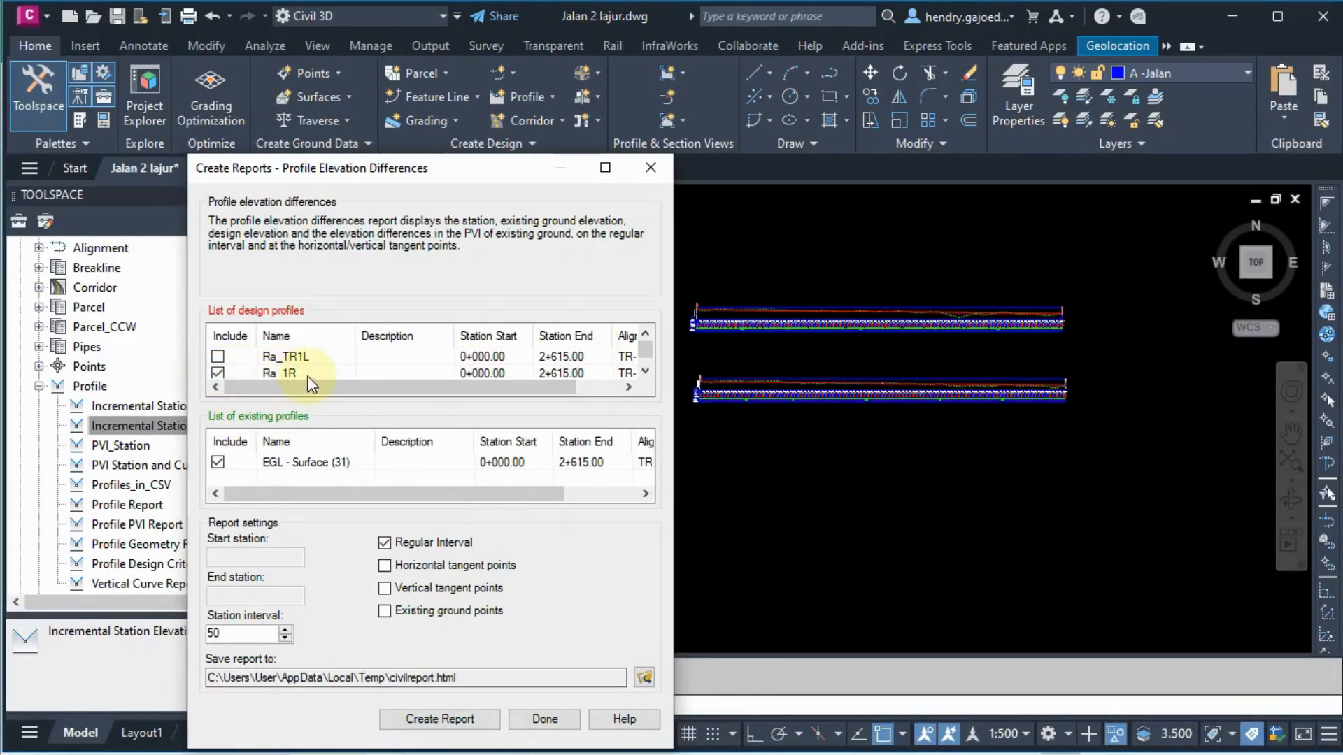
scroll(339, 358, down, 1)
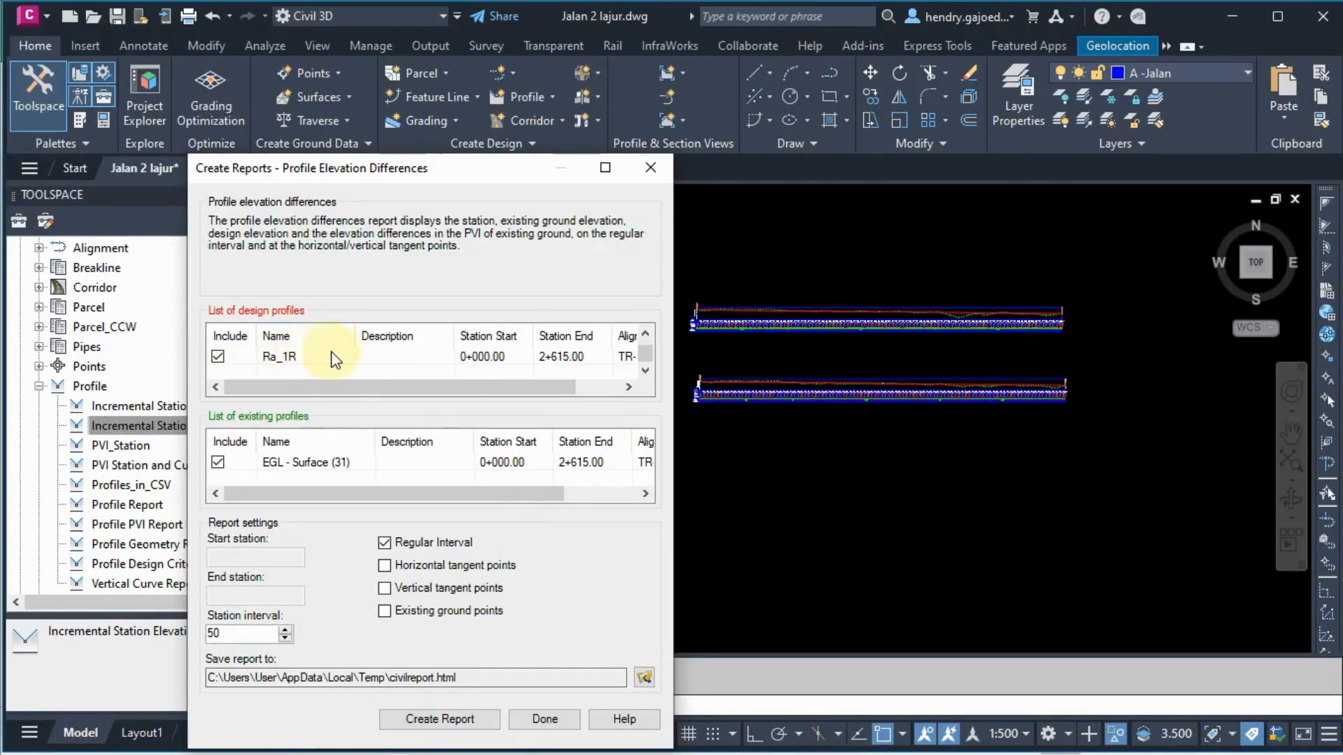
scroll(290, 369, up, 1)
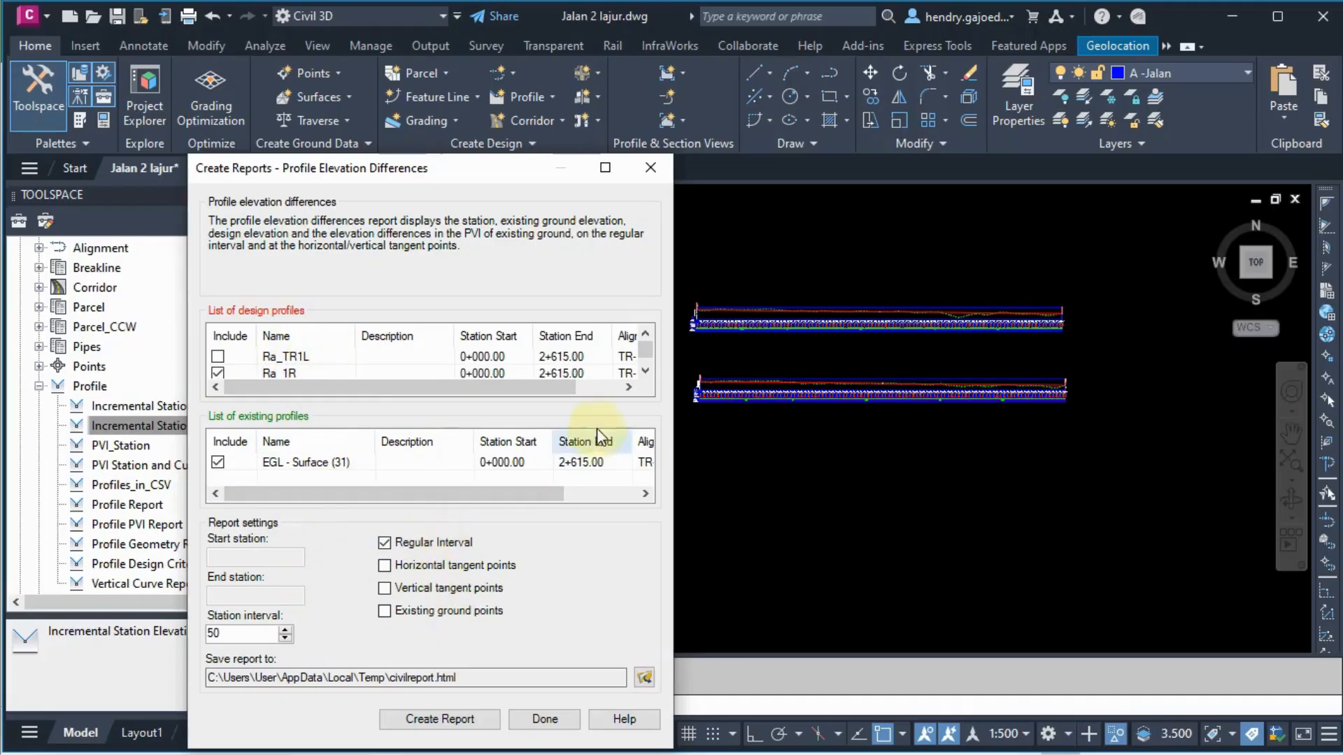
Close the previous report page in the browser and create the Ra_1R elevation differences report, continuing without static profiles
click(466, 731)
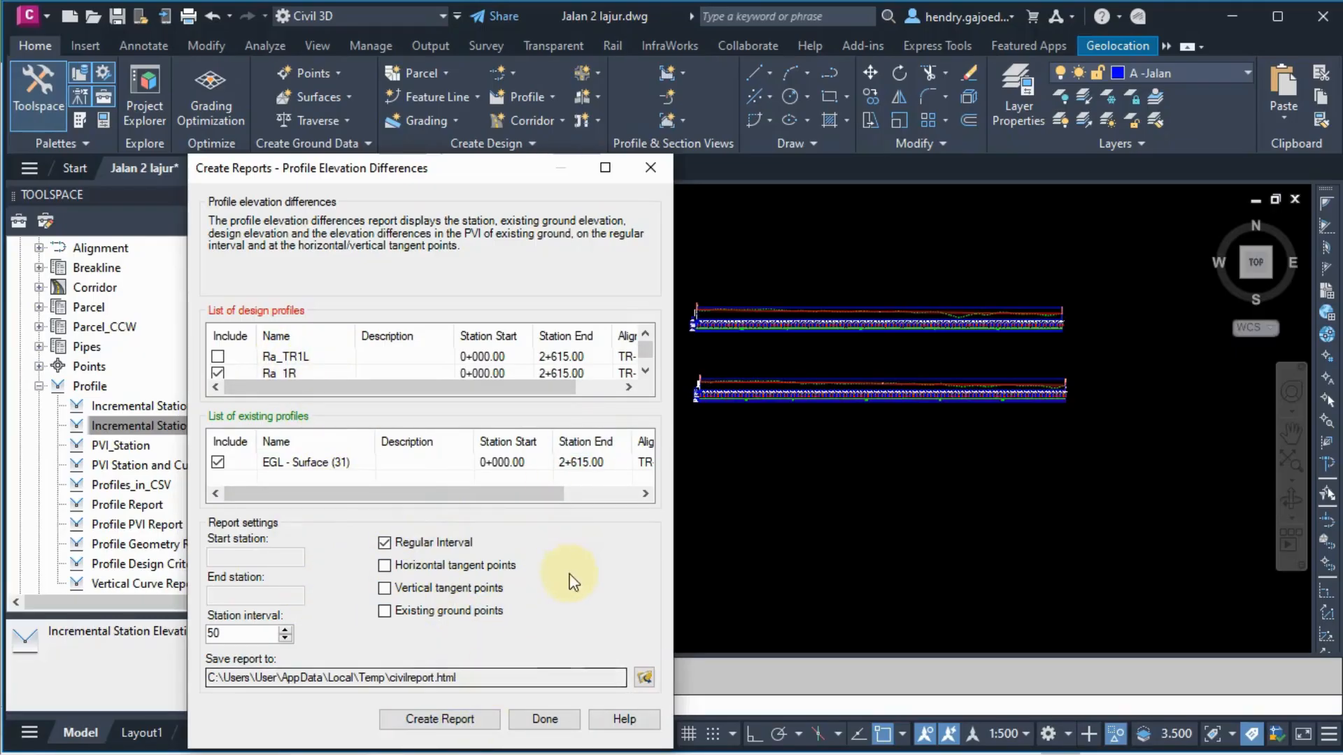
click(528, 744)
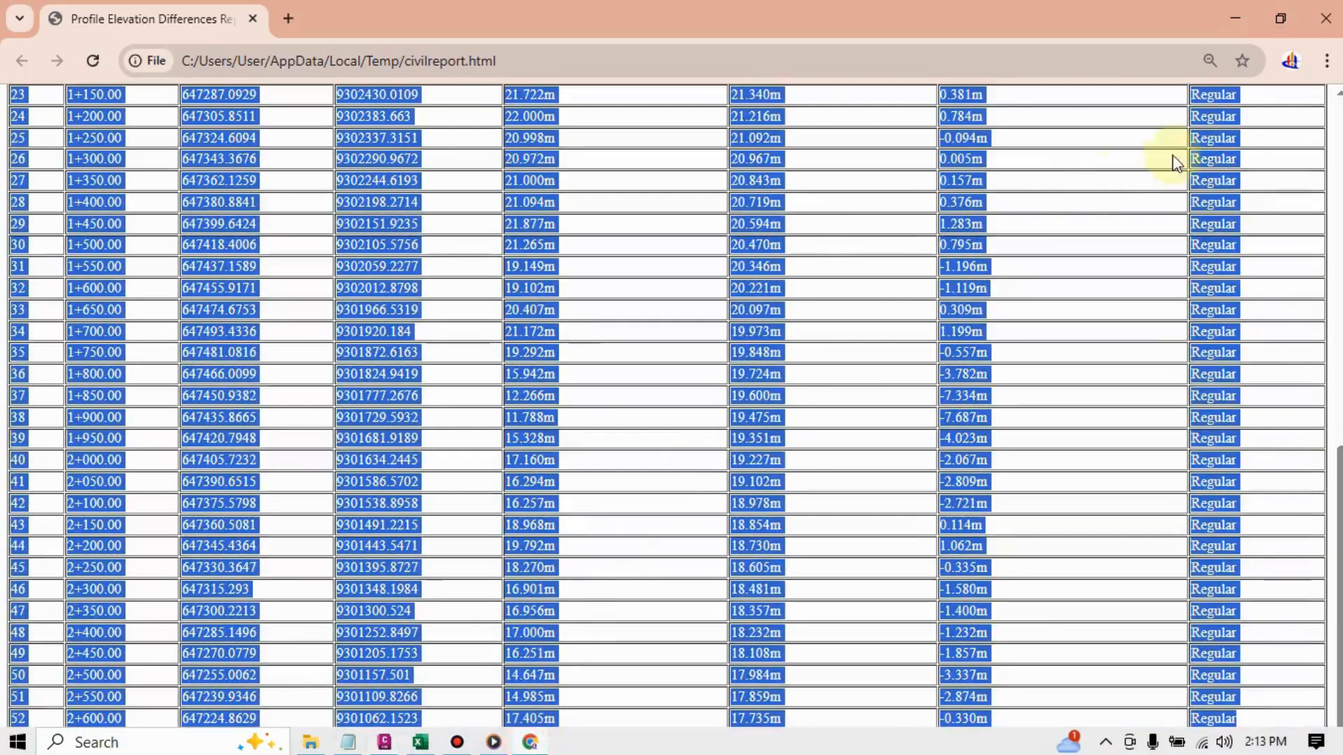
click(253, 19)
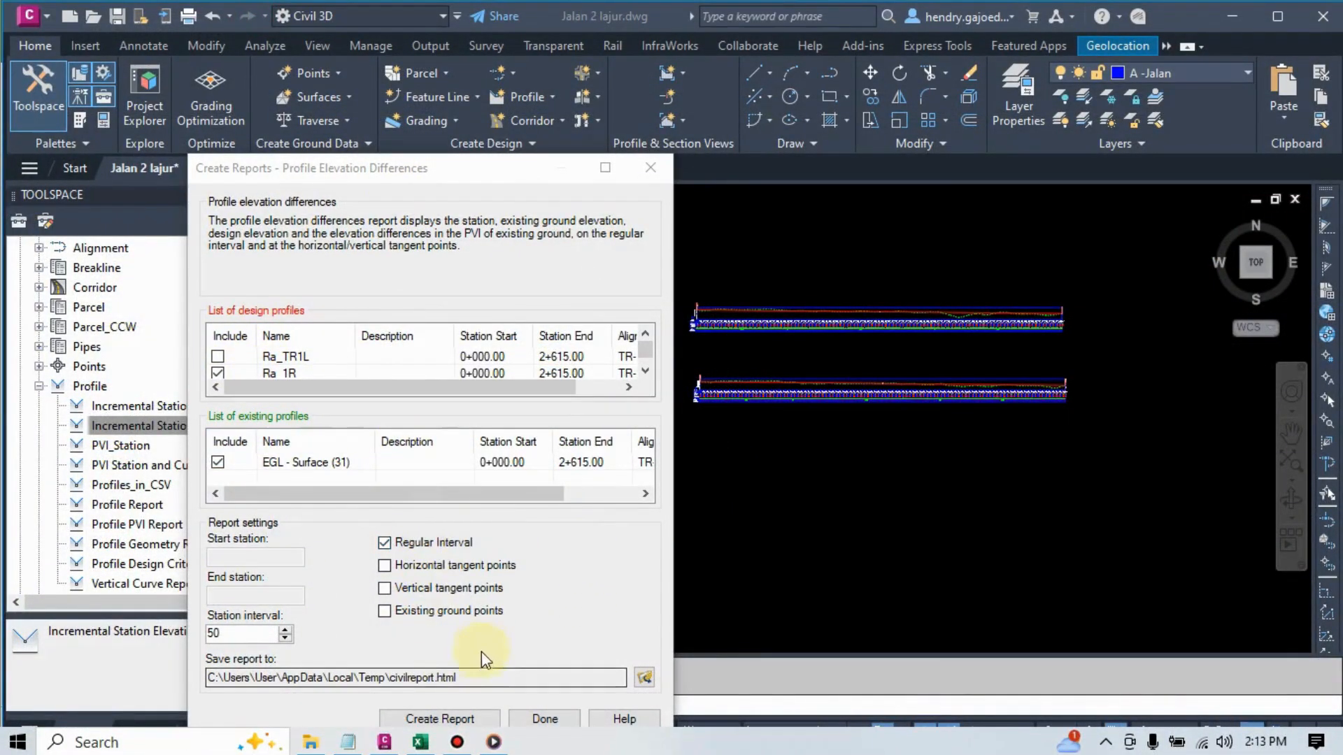
click(467, 719)
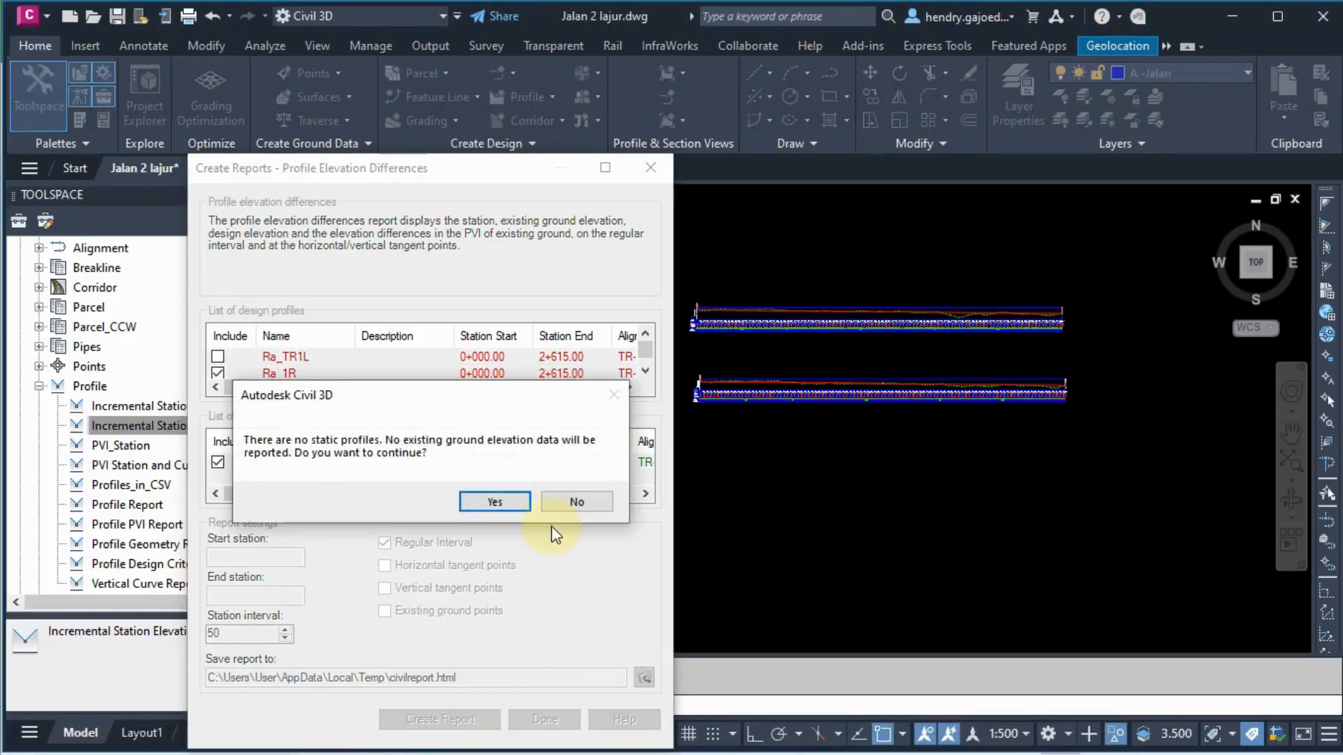
click(508, 502)
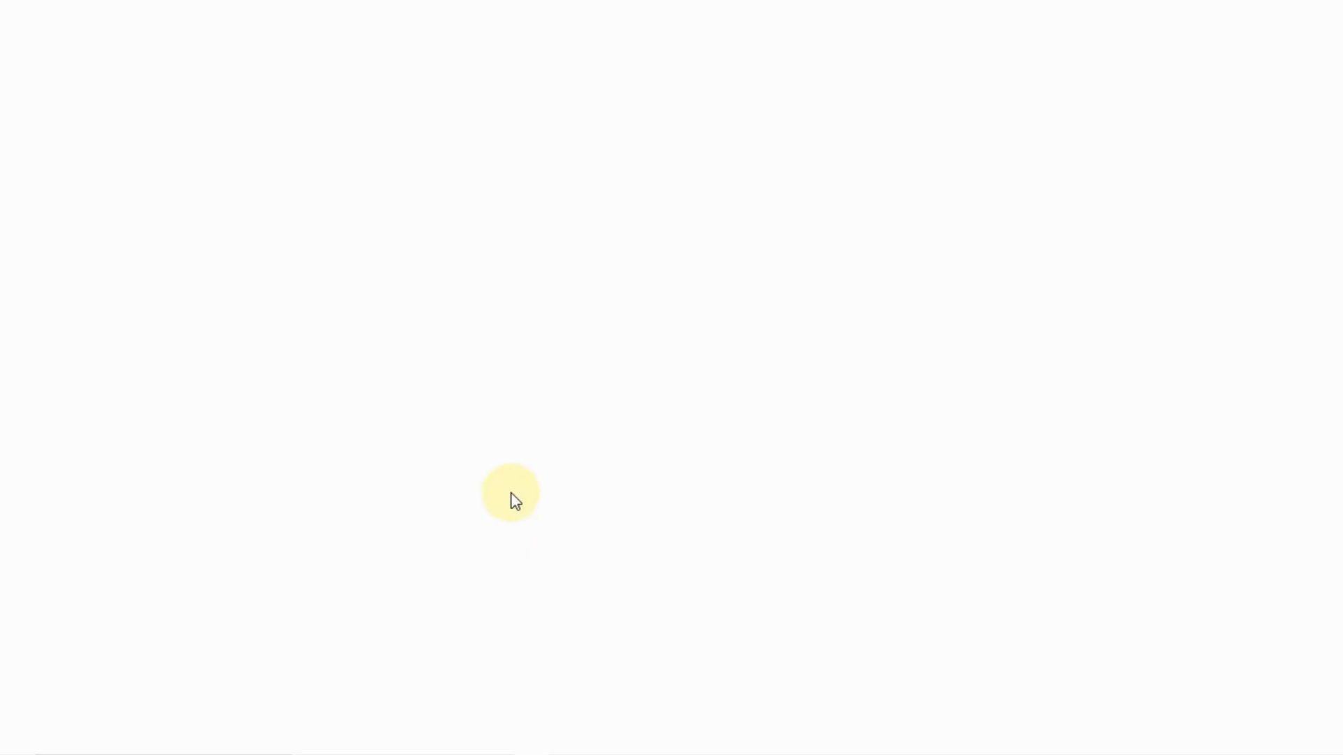
scroll(1088, 368, down, 1)
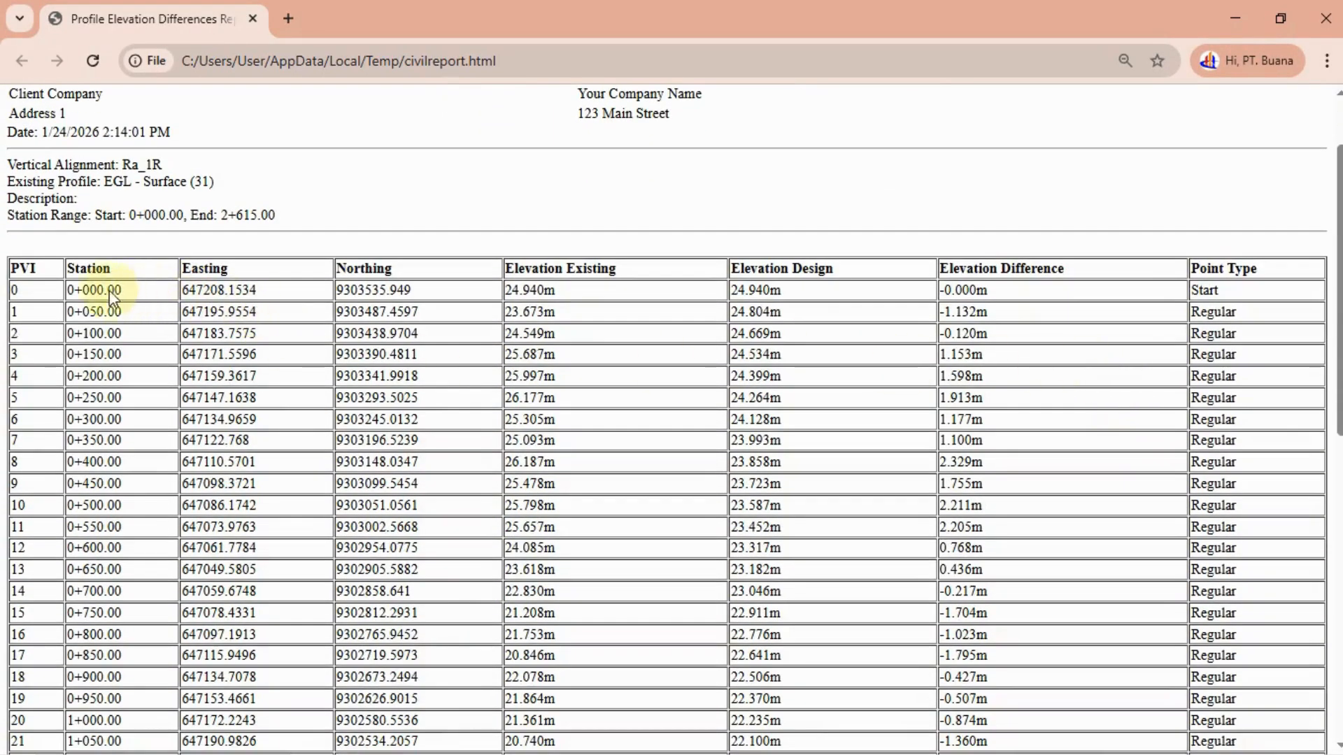
Copy the Ra_1R report rows from station 0+000.00 to 2+600.00 and paste them into the Excel sheet's RIGHT table starting at J3
drag(18, 292, 593, 741)
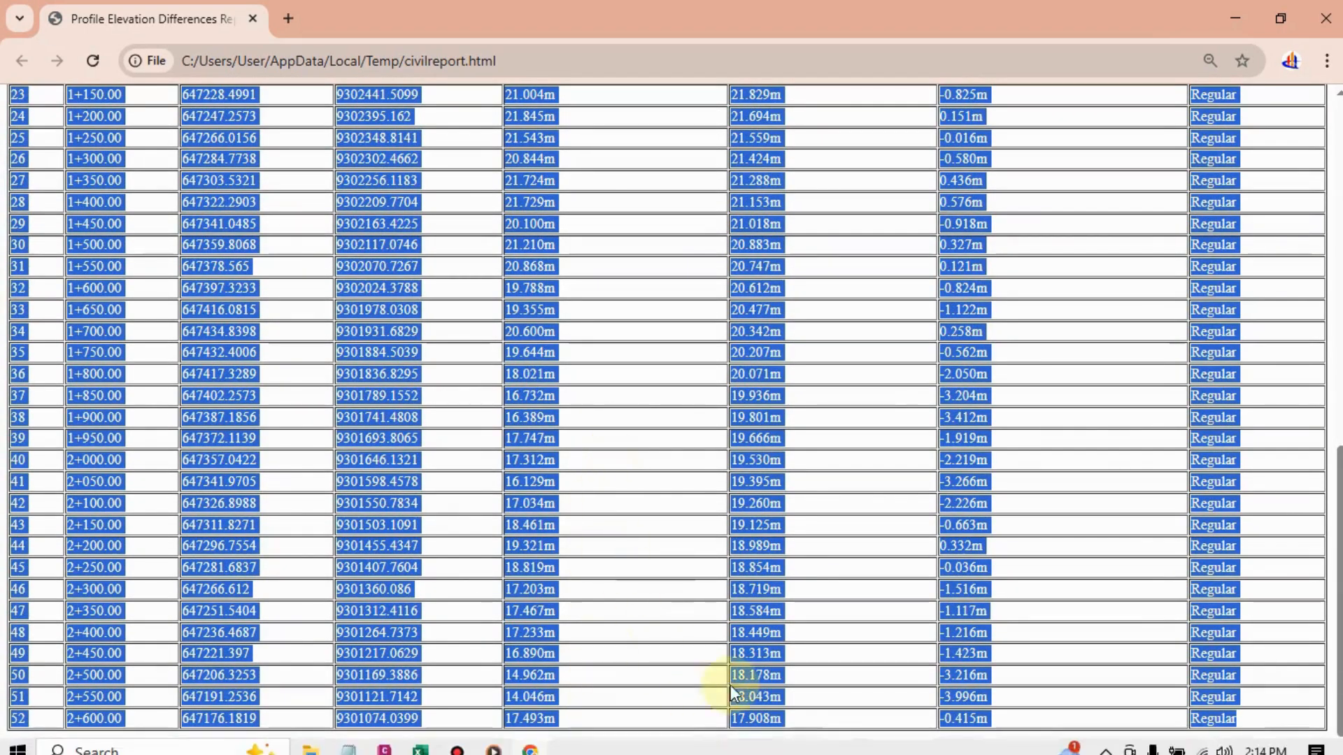
click(422, 739)
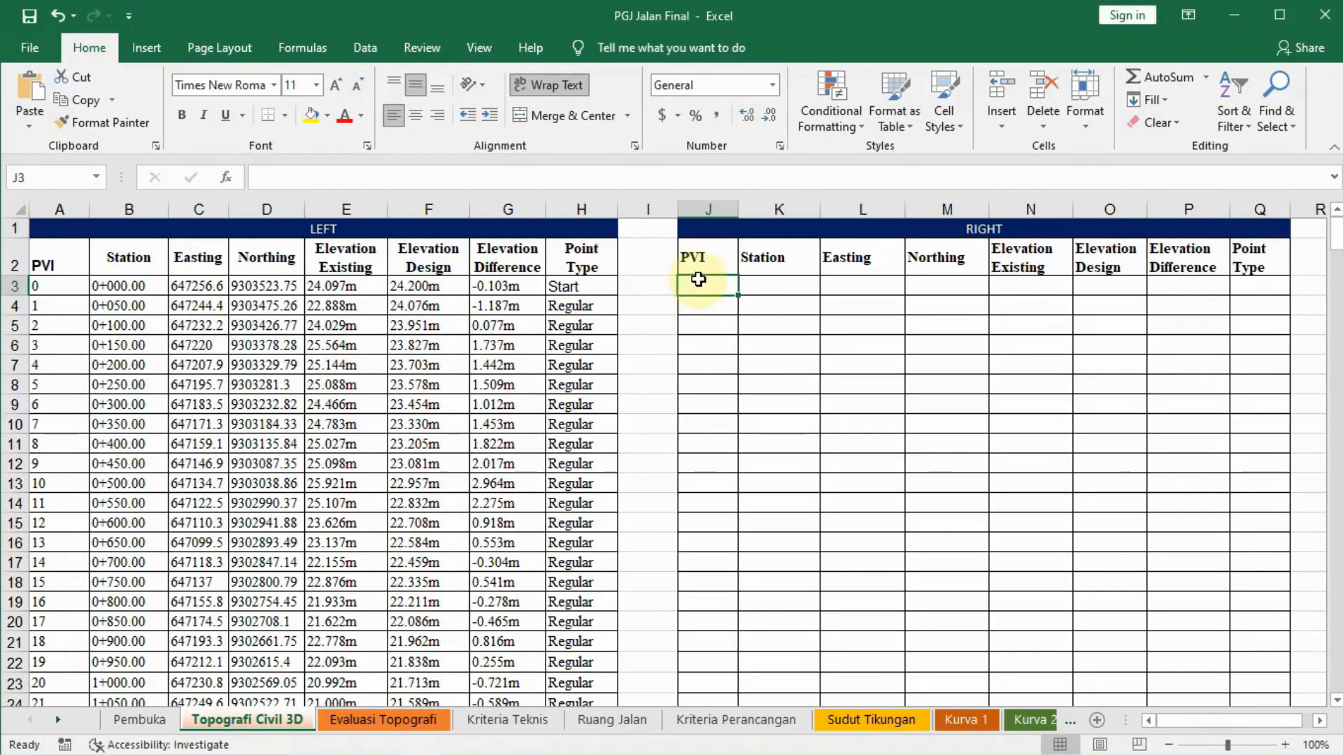
right_click(706, 286)
click(751, 378)
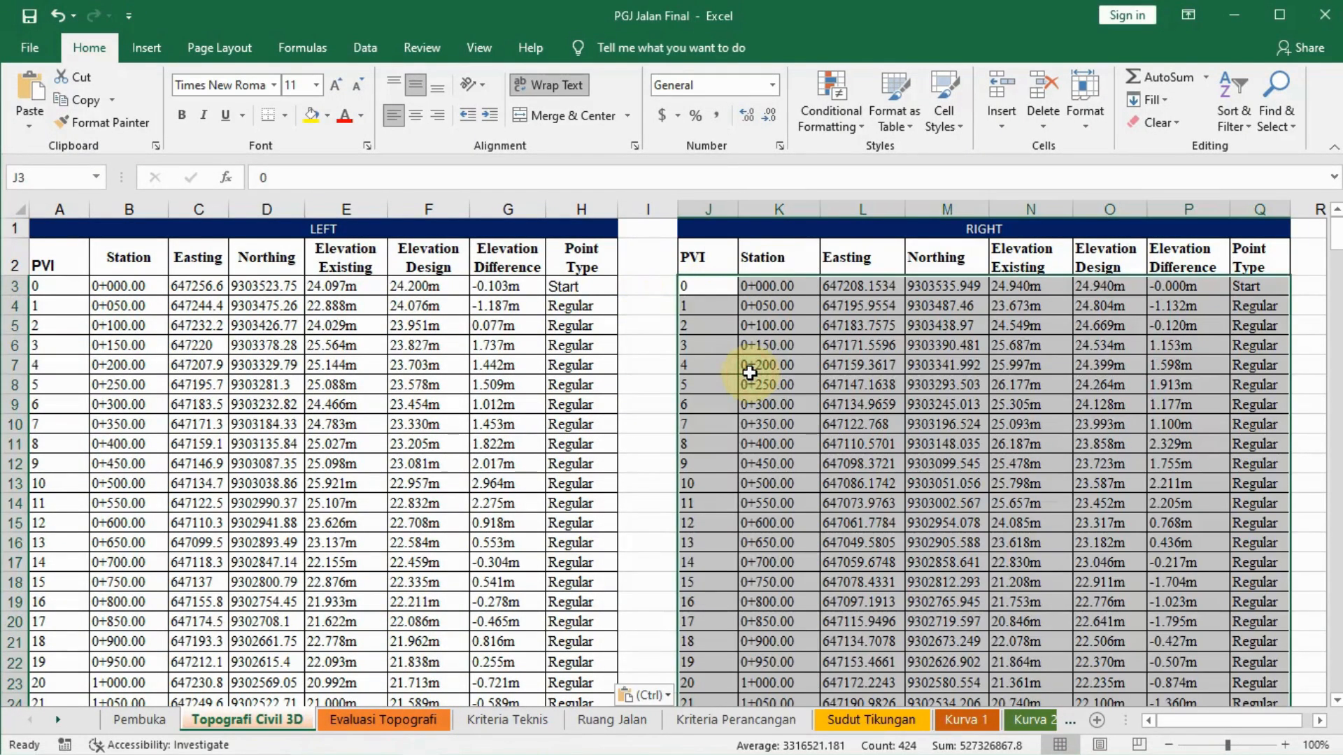
click(997, 325)
key(Escape)
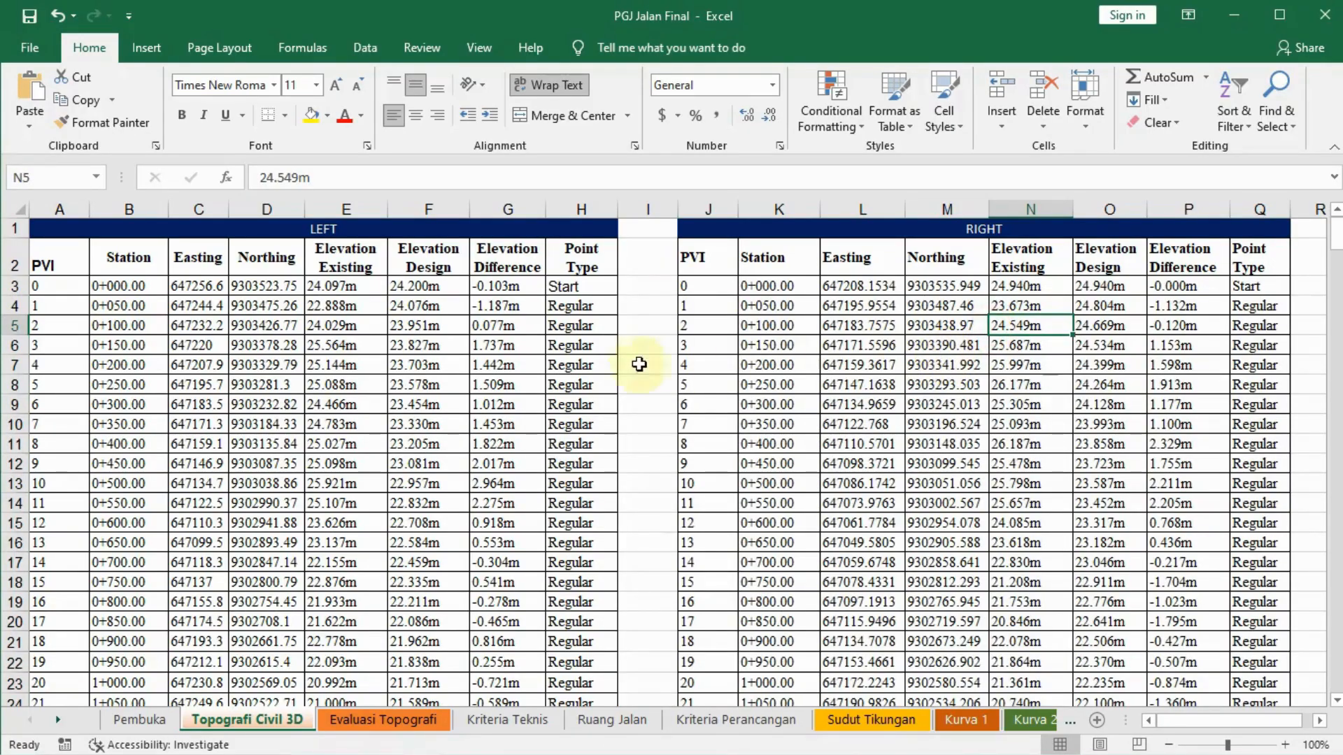
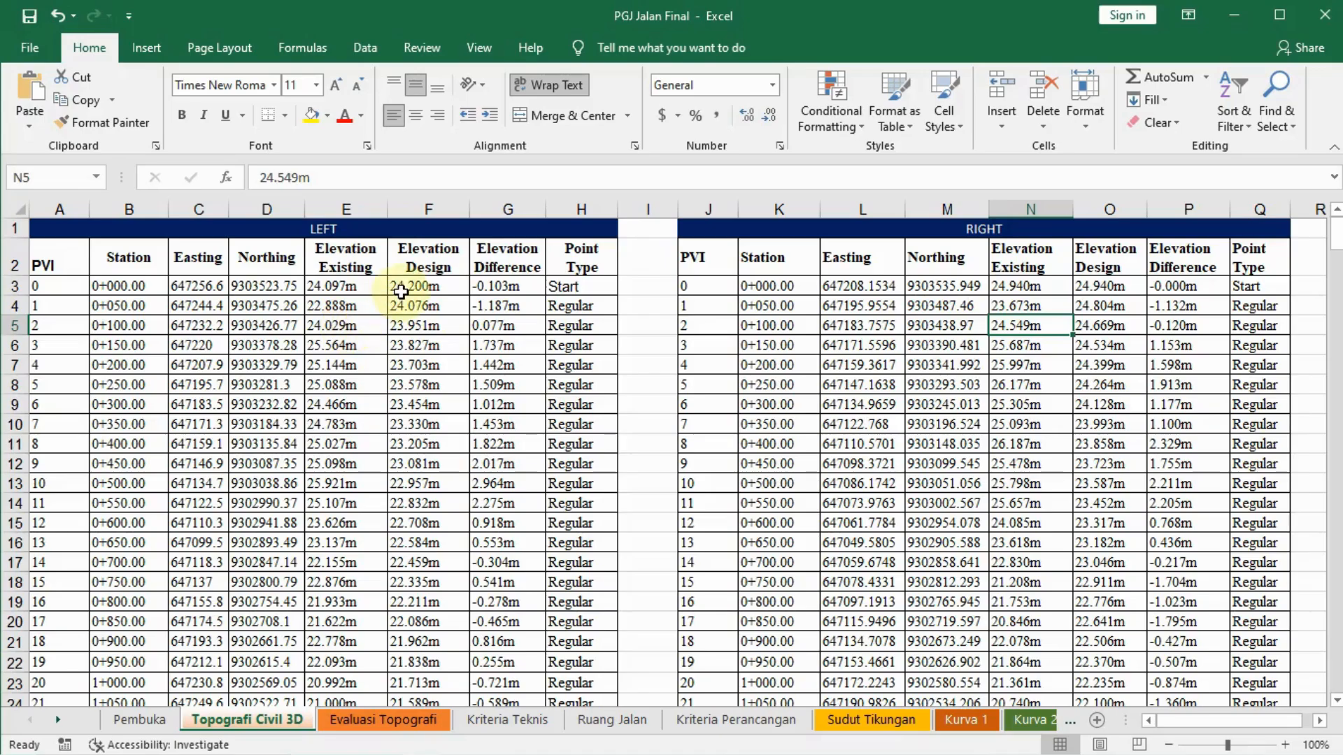
Strip the unit letter from the elevation values in both tables by replacing every "m" on the sheet with nothing
click(353, 285)
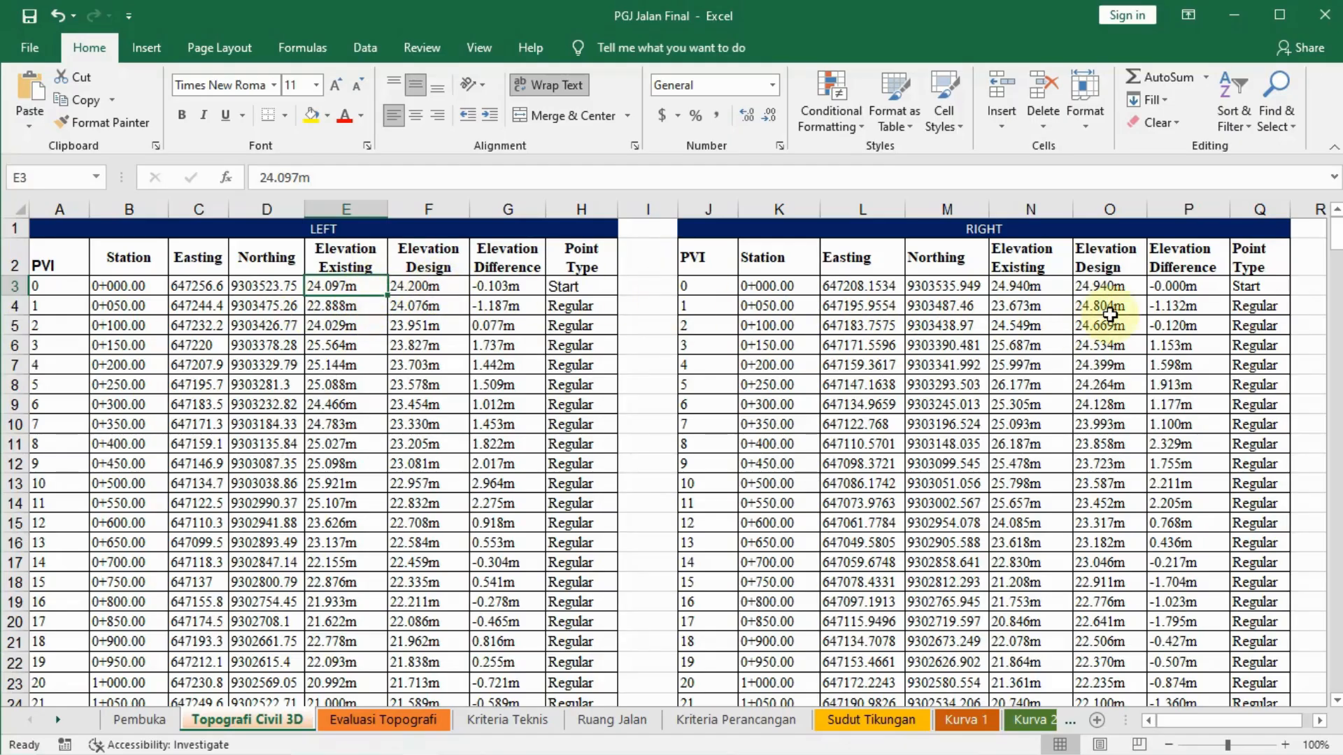
click(1117, 287)
click(358, 288)
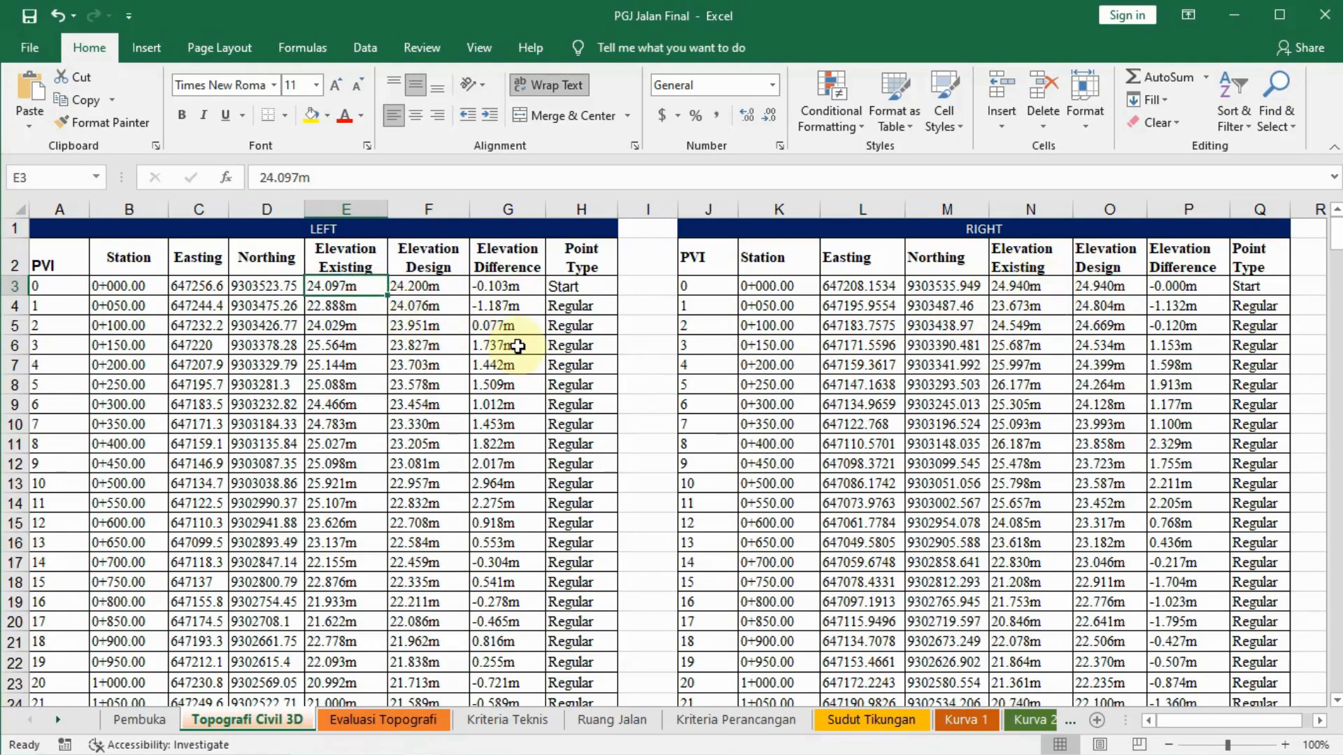
key(ctrl+h)
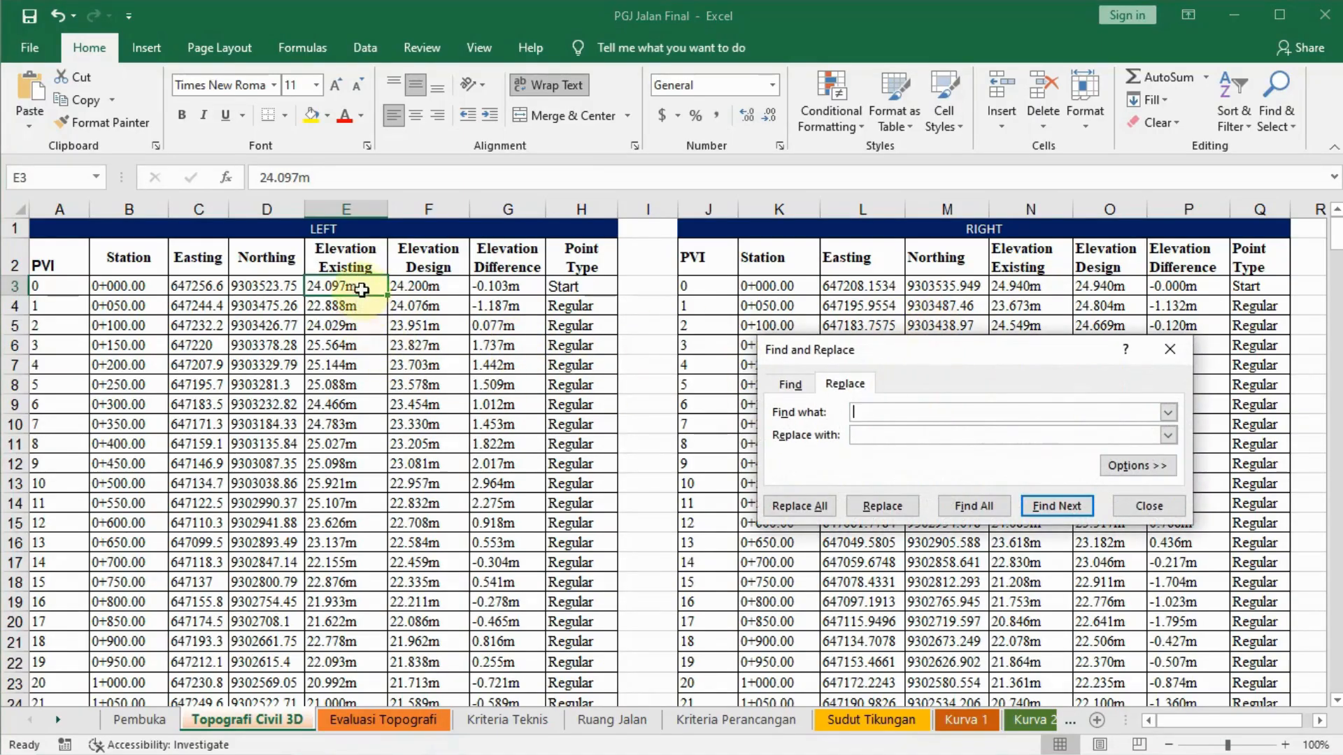
text(m)
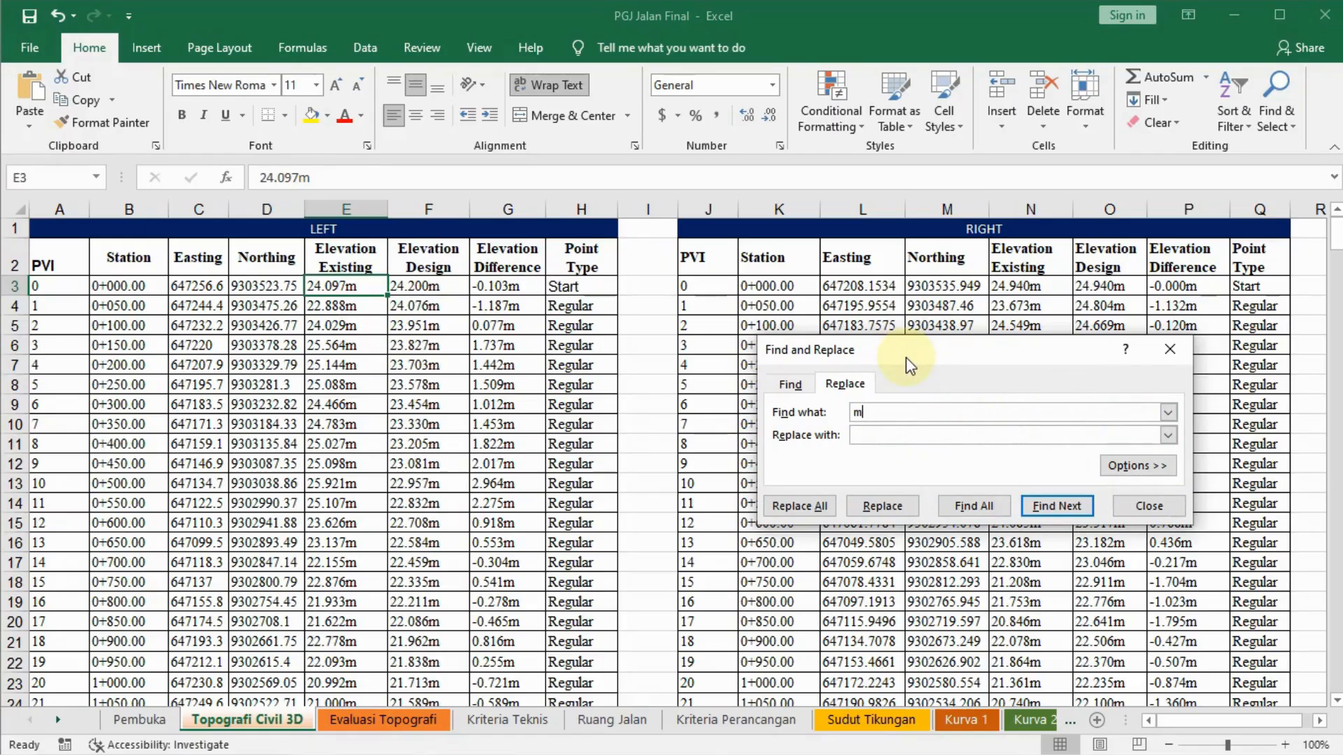
click(874, 434)
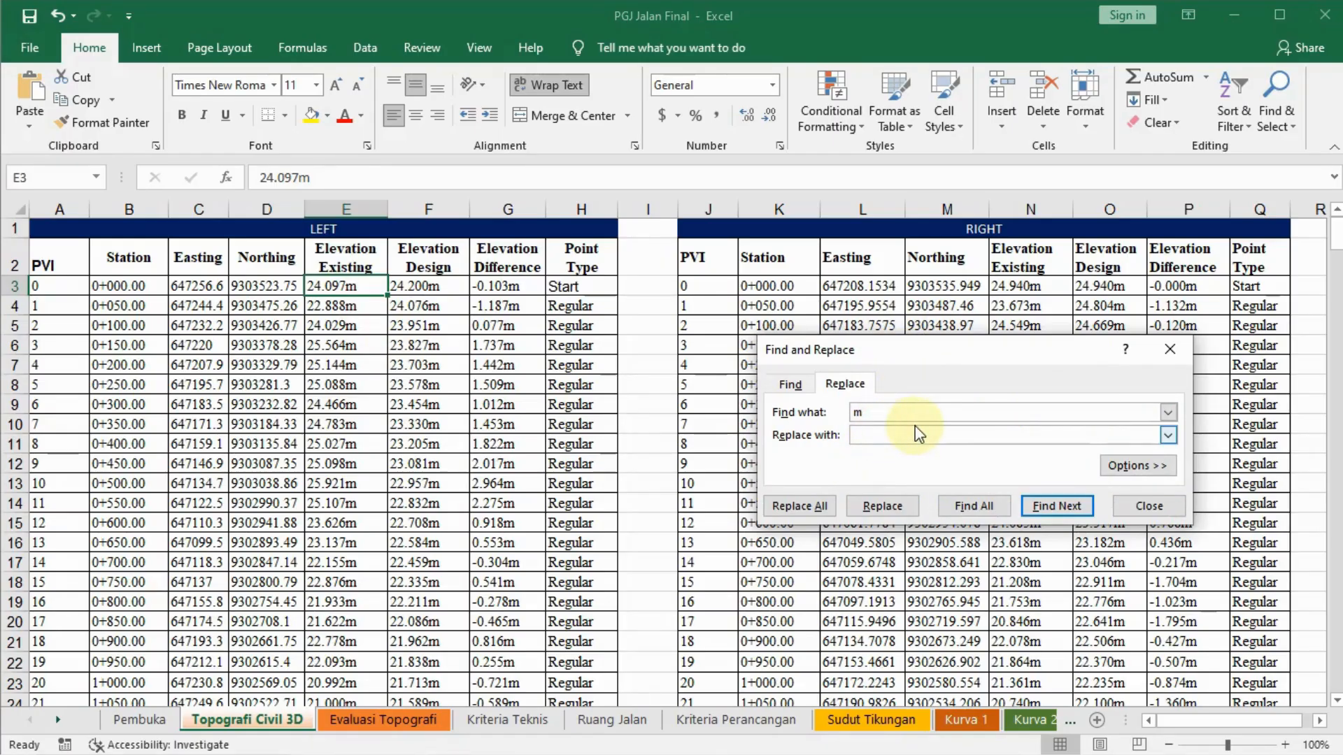
click(882, 509)
click(823, 506)
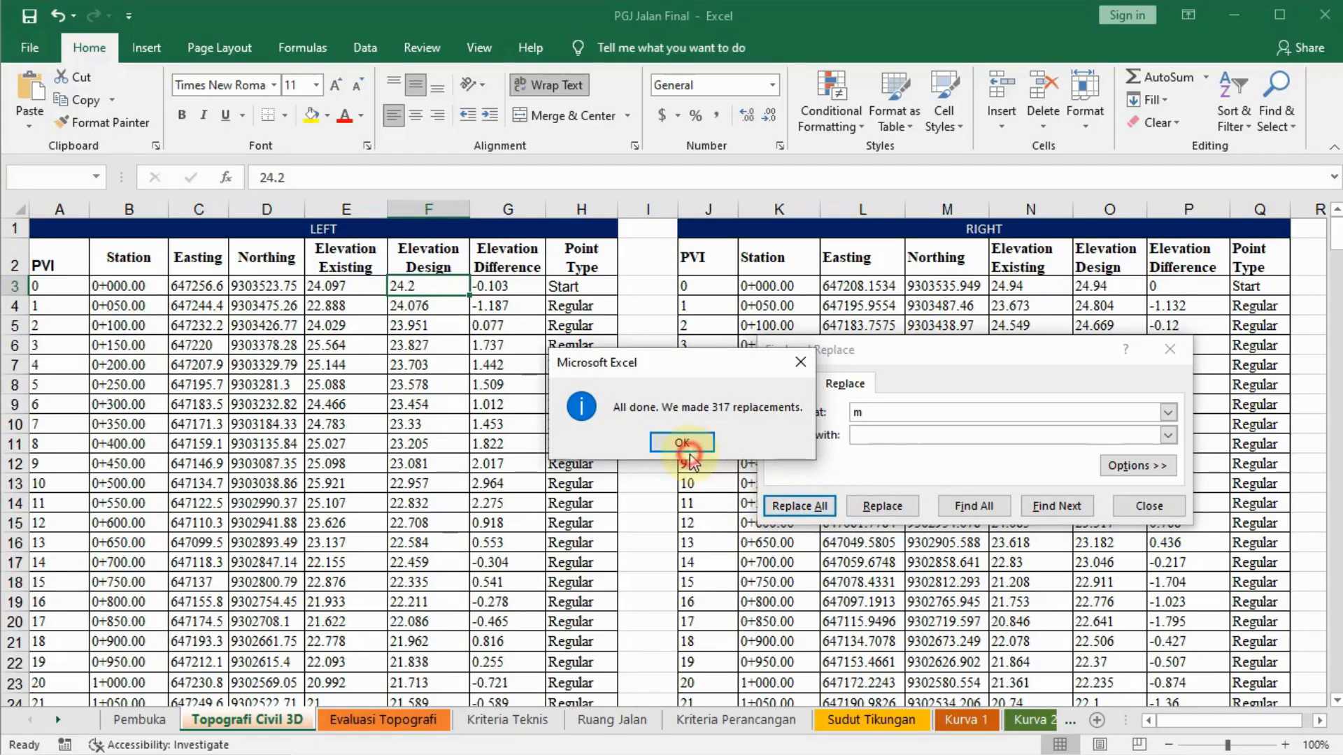
click(696, 447)
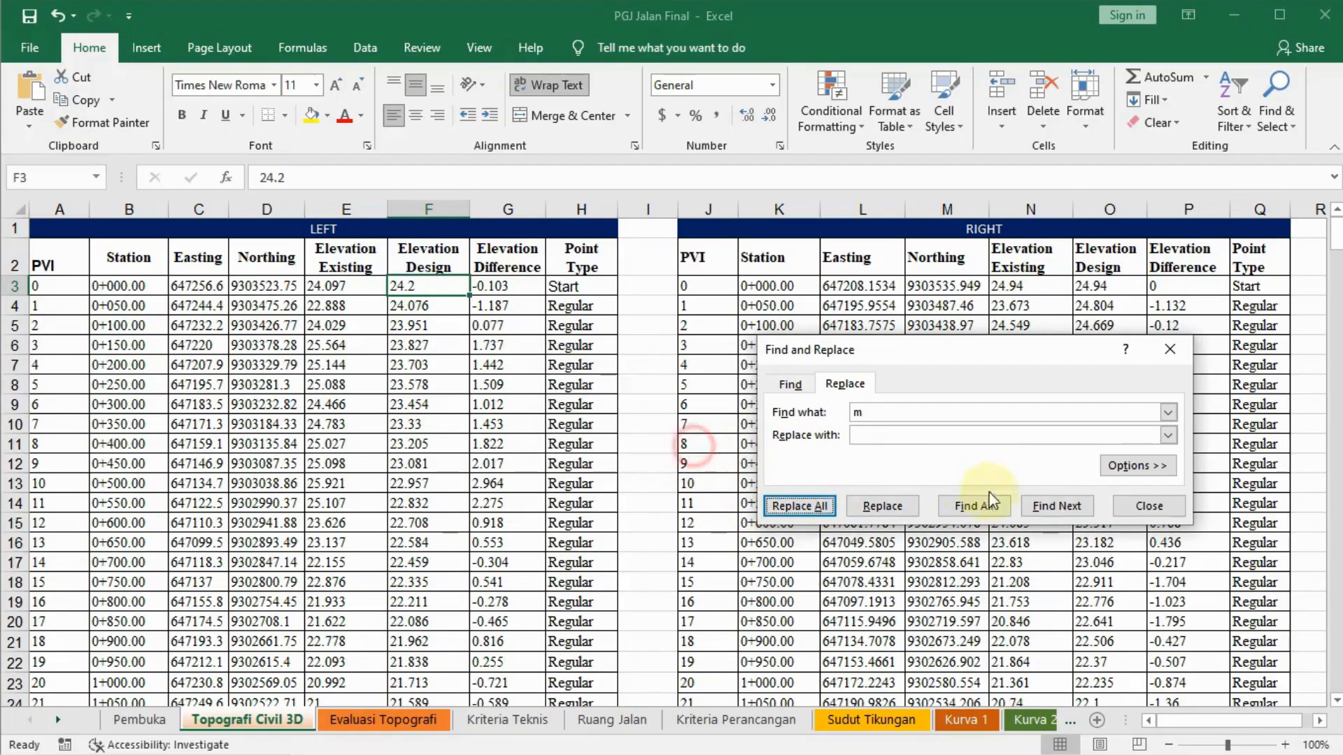
click(1156, 506)
click(336, 286)
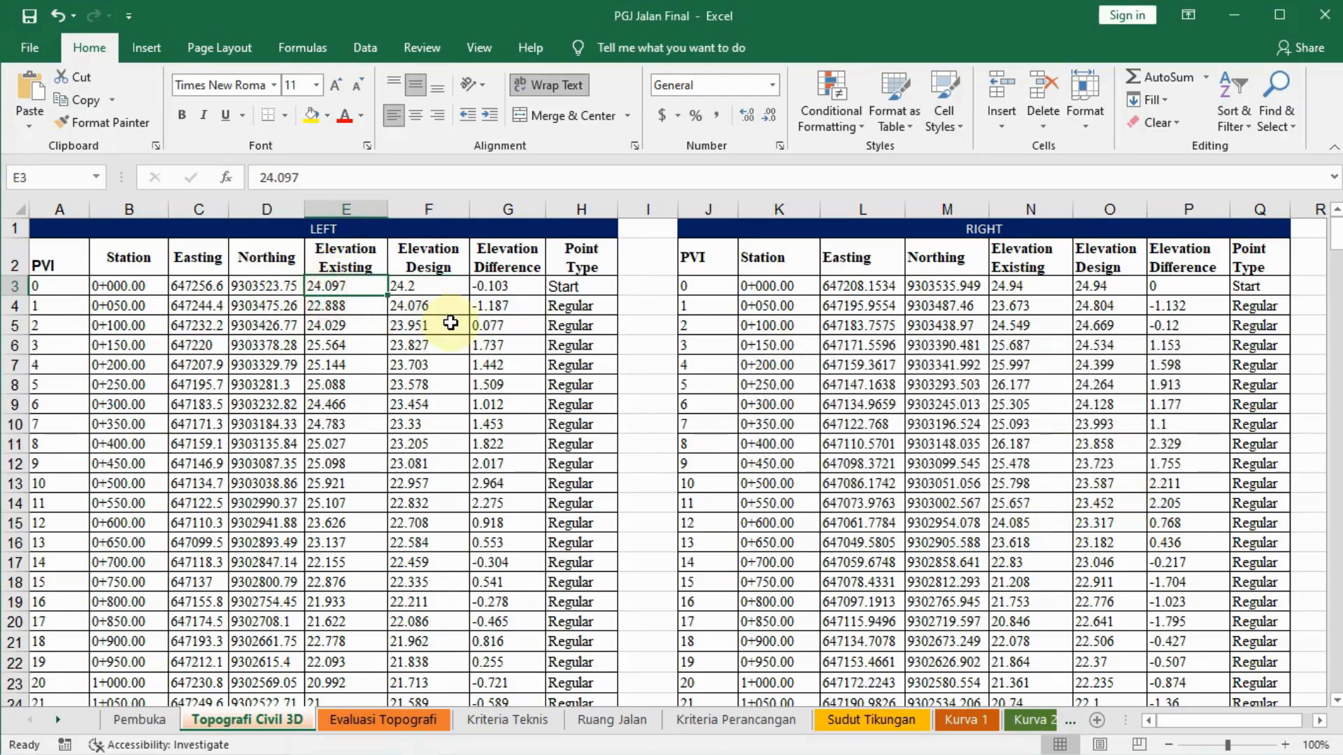
Copy the LEFT table's existing elevations E3:E55 and paste them as values into Elevation LEFT on the Evaluasi Topografi sheet, starting at B2
drag(451, 323, 450, 323)
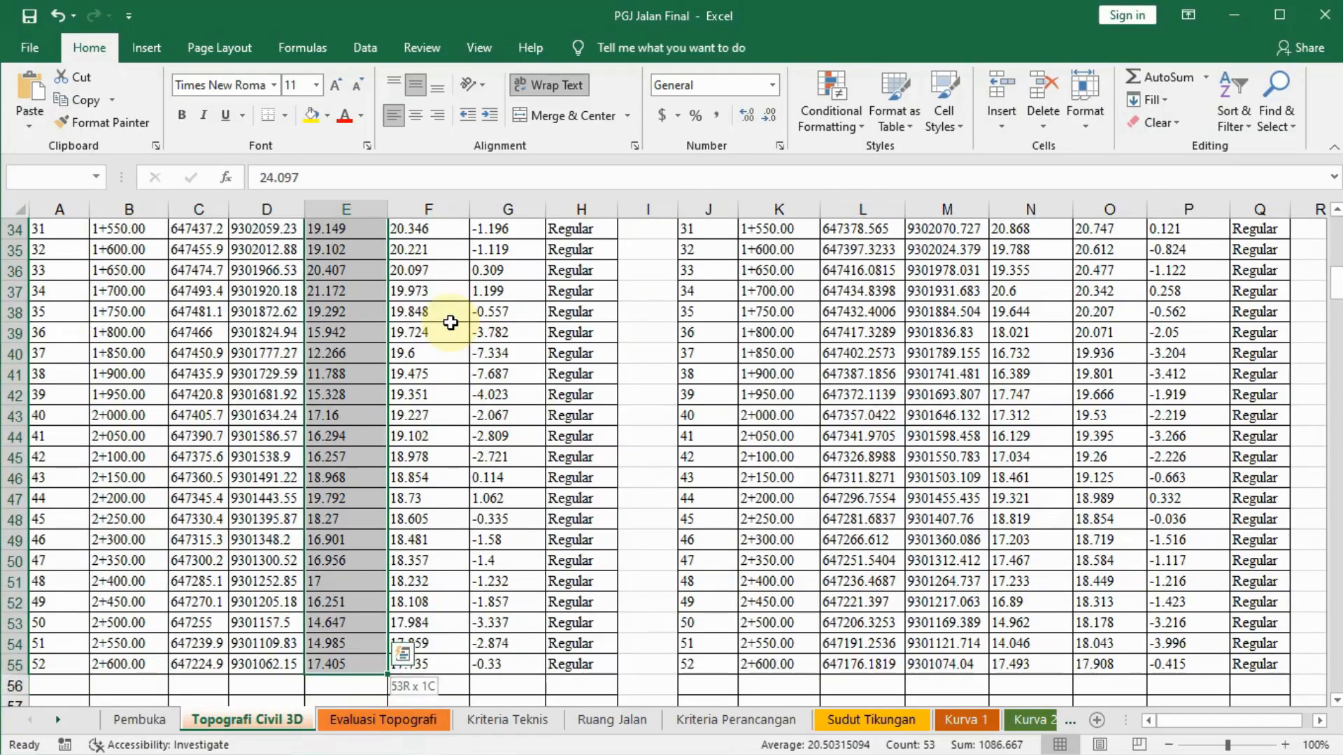
key(ctrl+c)
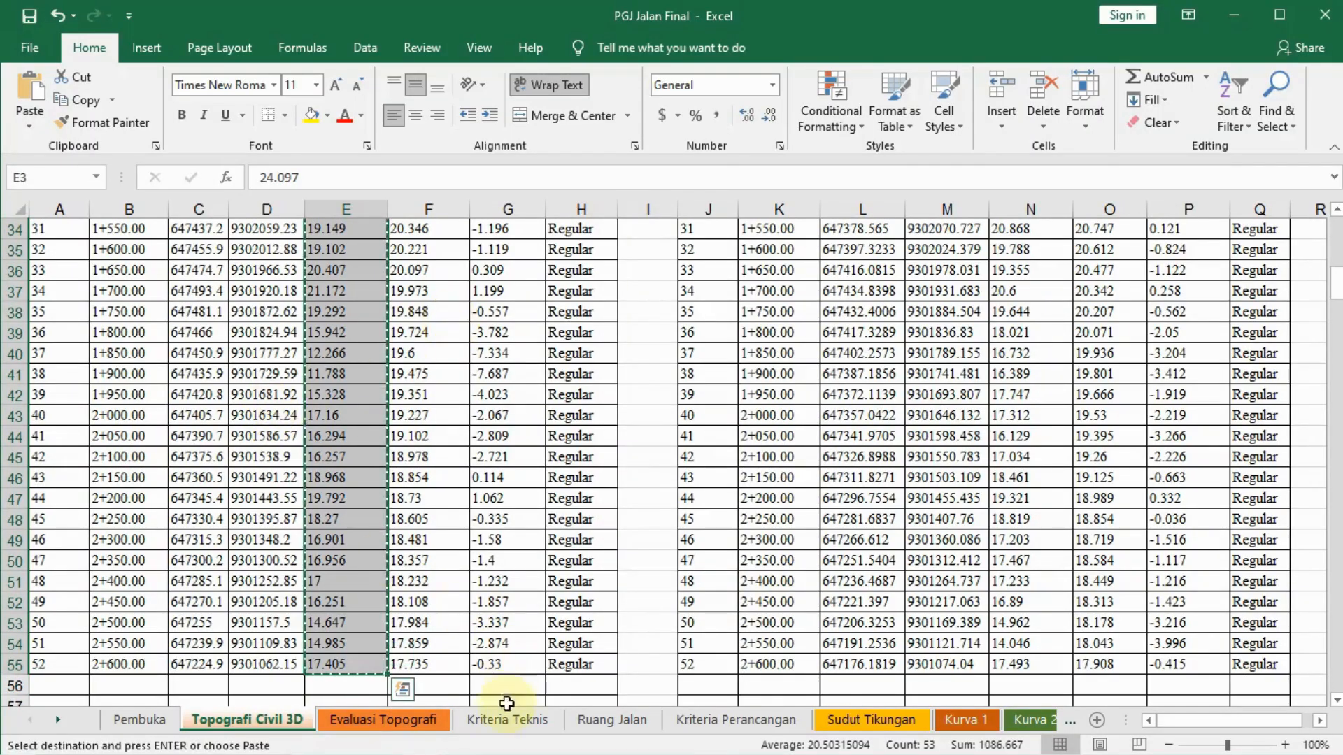
click(384, 720)
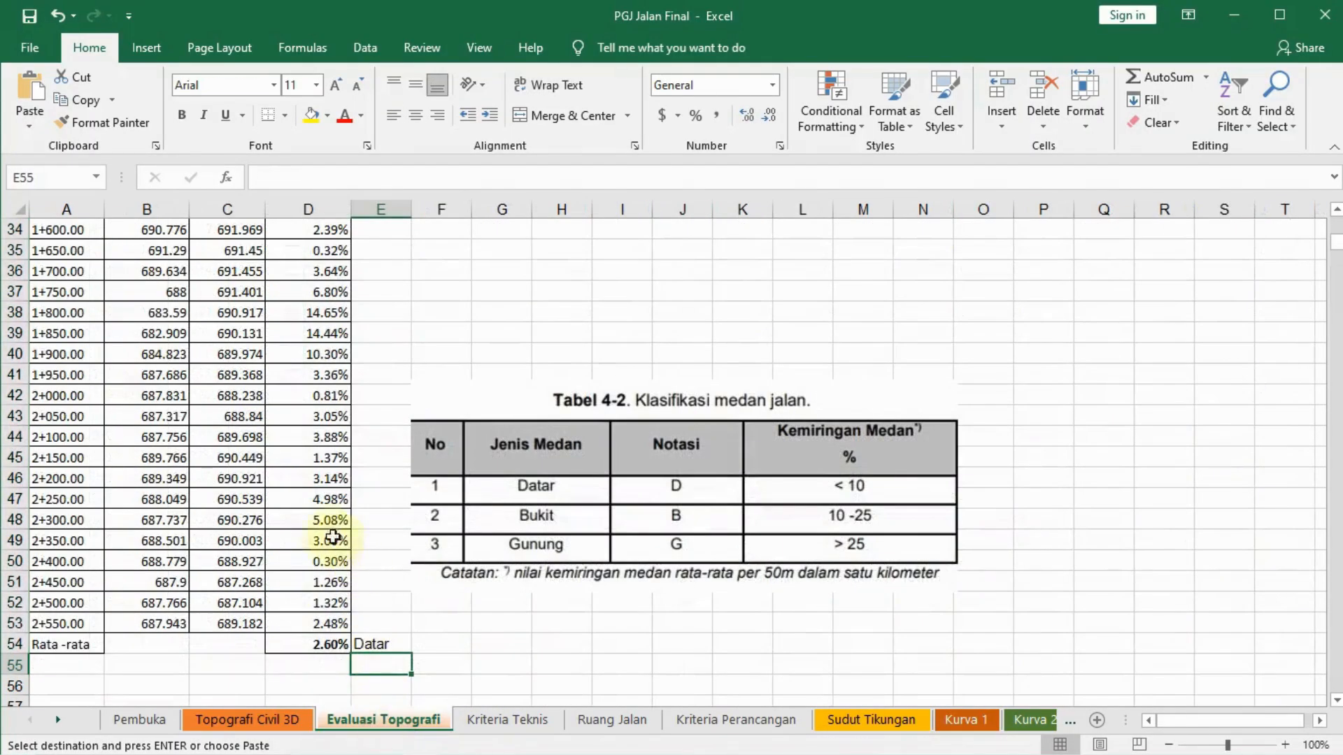
scroll(553, 571, up, 10)
scroll(274, 319, up, 1)
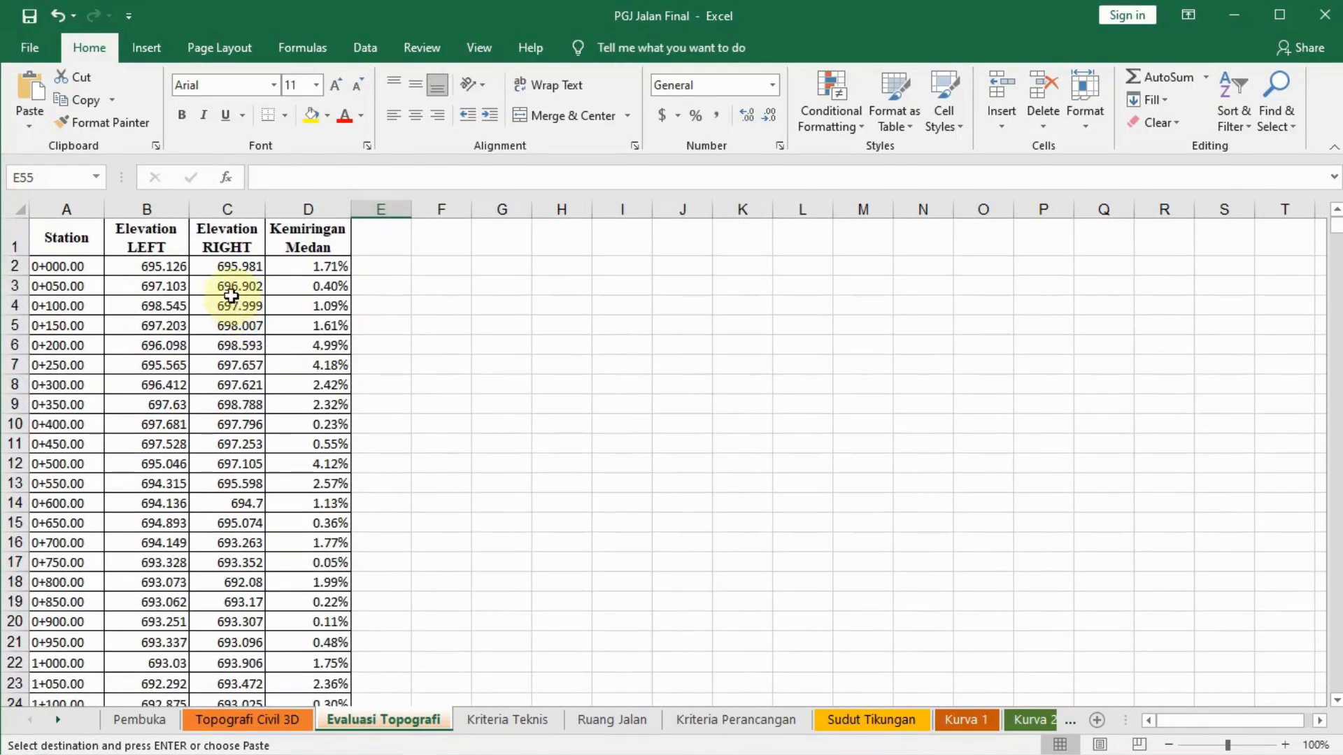
click(175, 265)
right_click(175, 266)
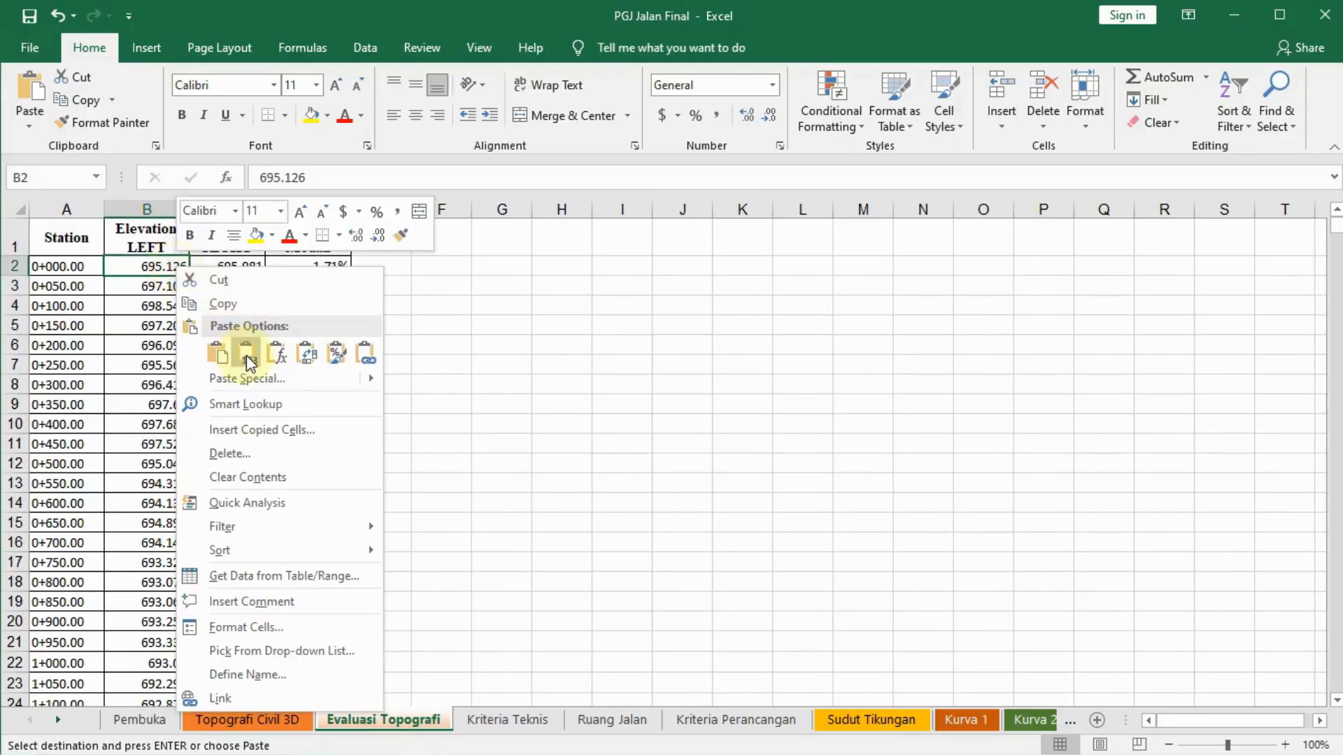
click(246, 355)
click(233, 266)
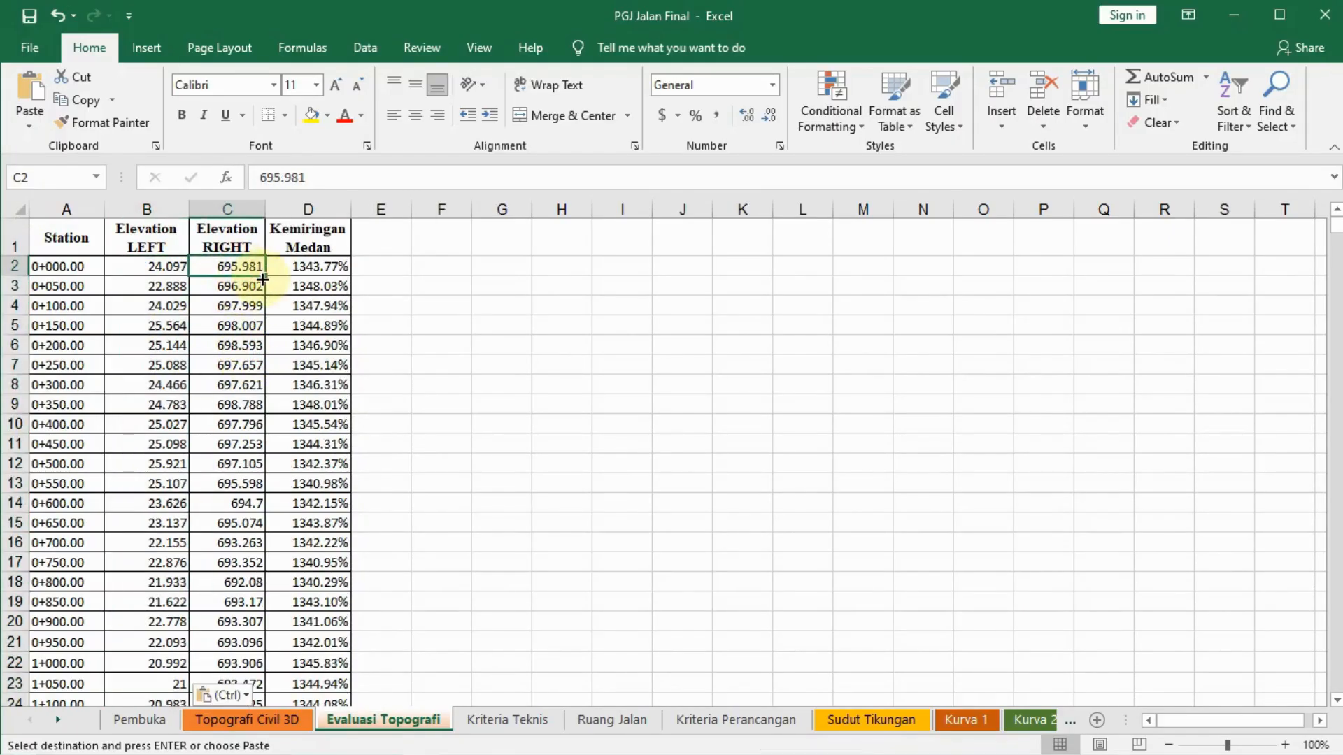
key(Escape)
Copy the RIGHT table's existing elevations N3:N55 from Topografi Civil 3D and paste them as values into Evaluasi Topografi's Elevation RIGHT from C2
click(280, 721)
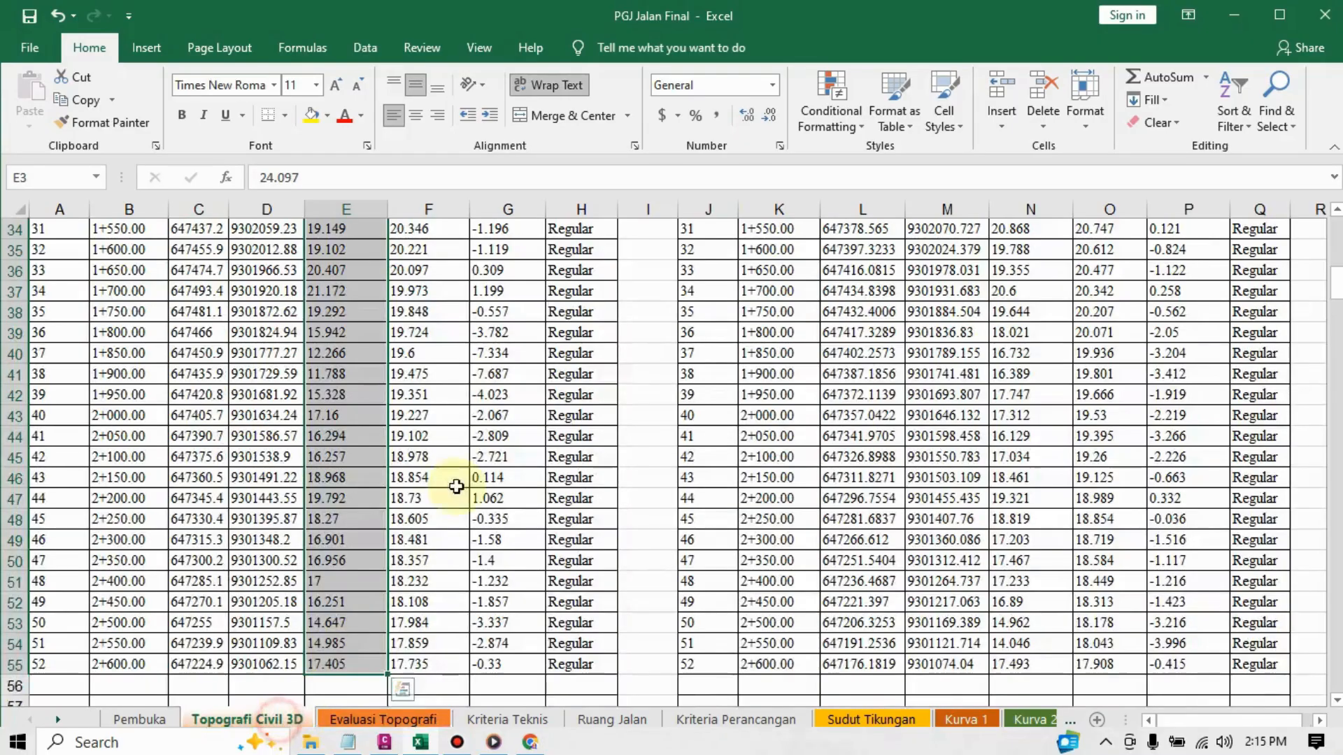
scroll(937, 315, up, 11)
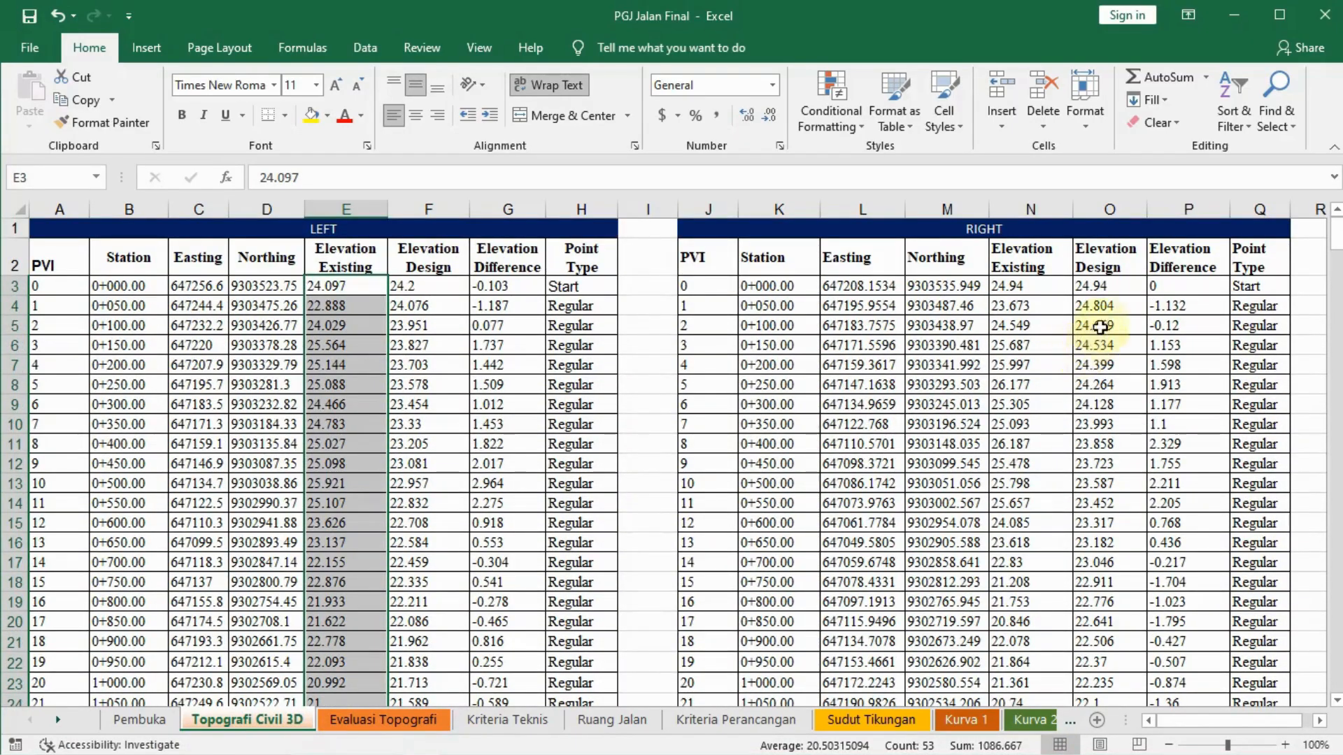
click(1112, 283)
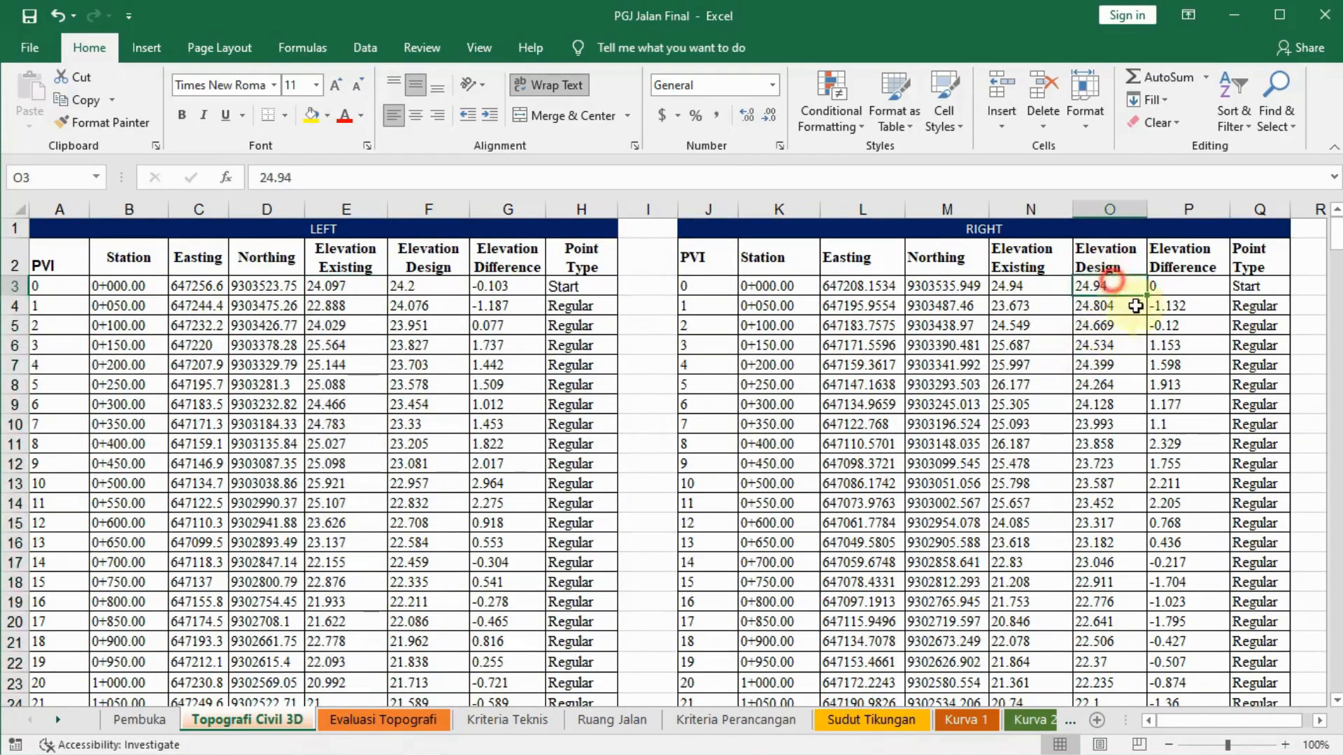
click(1049, 287)
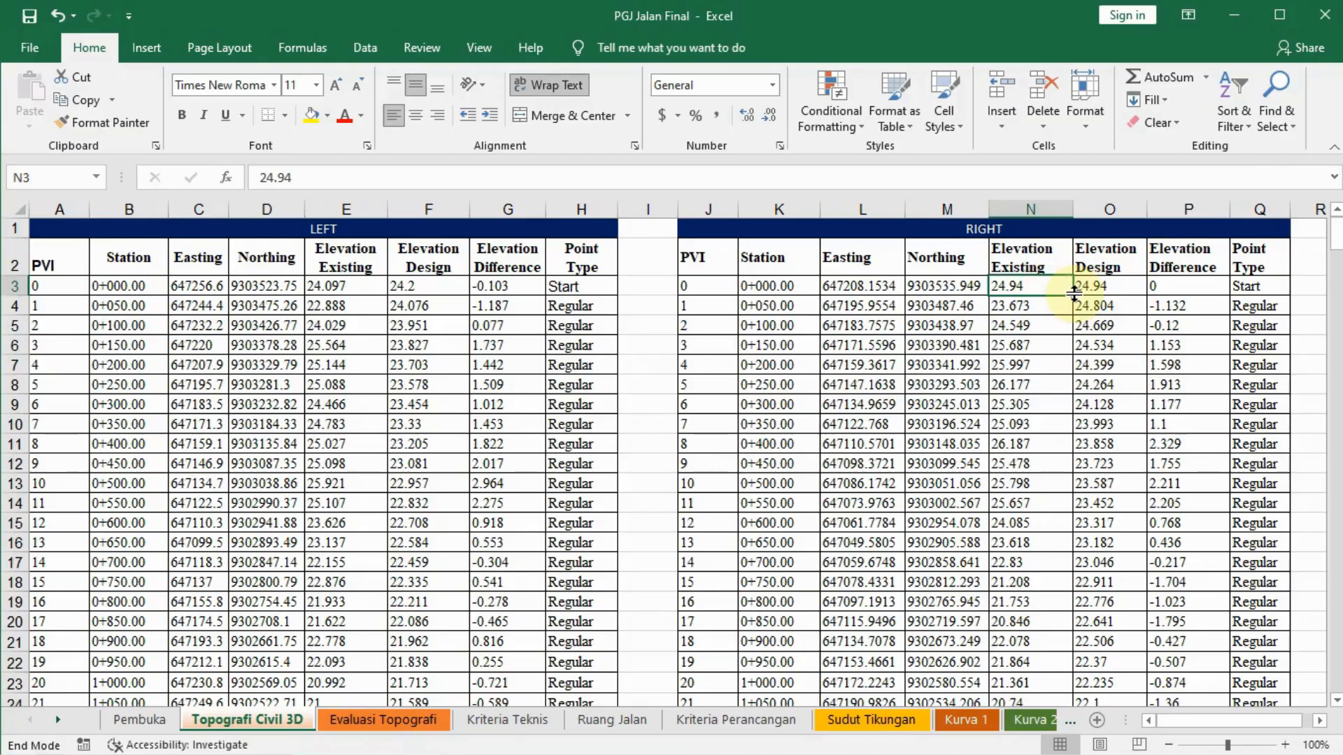
key(ctrl+shift+Down)
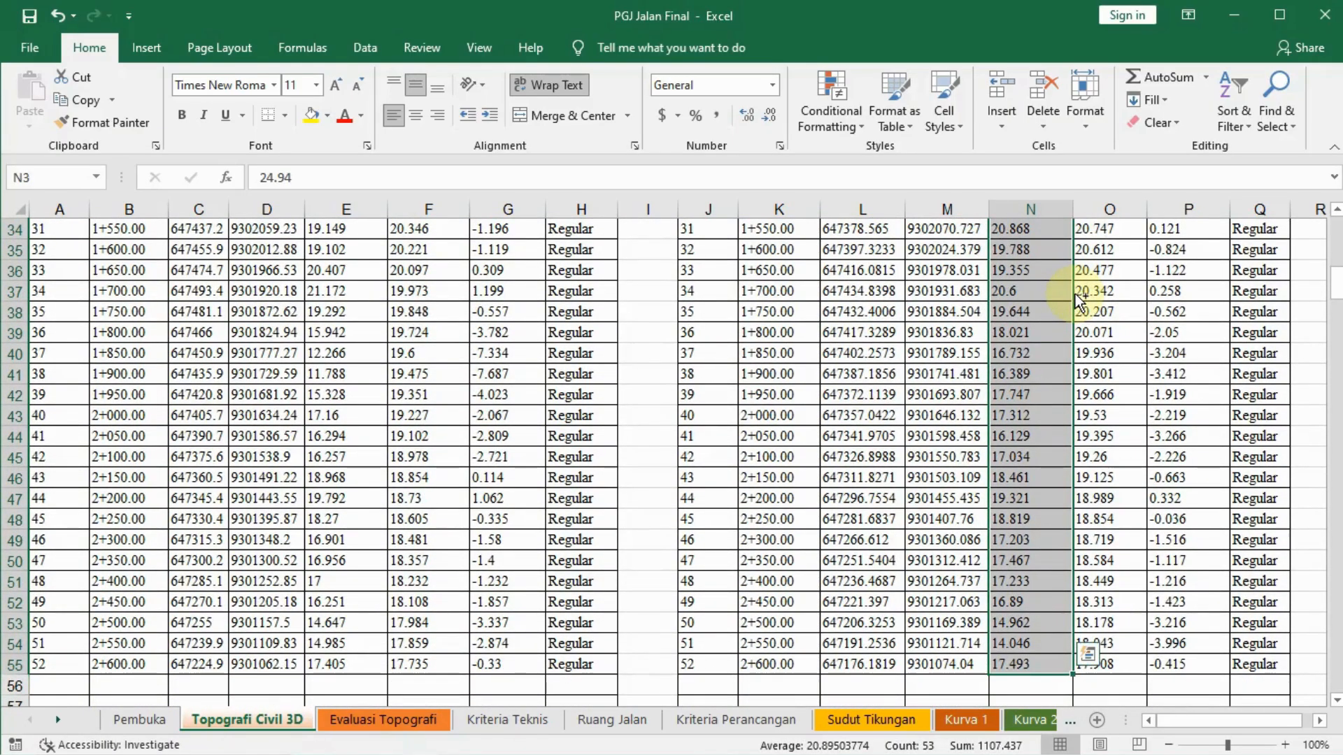
key(ctrl+c)
click(432, 721)
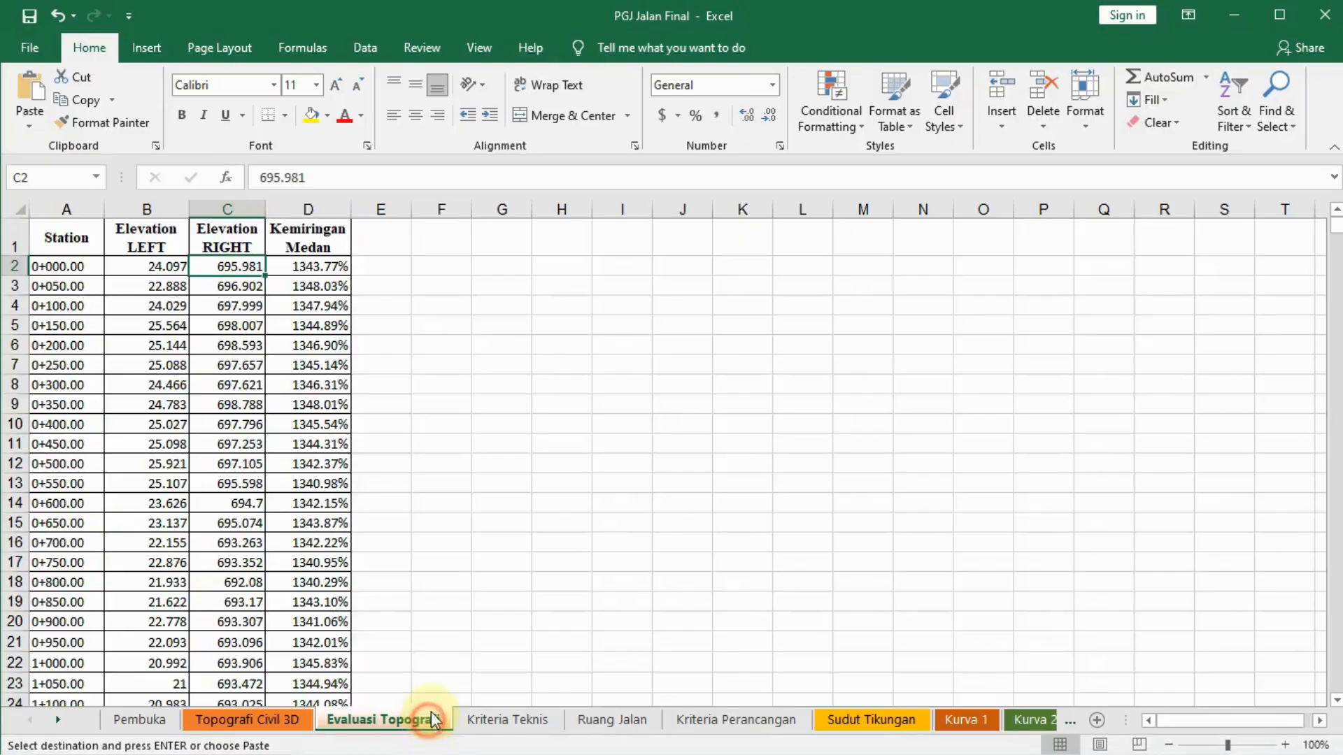
right_click(219, 267)
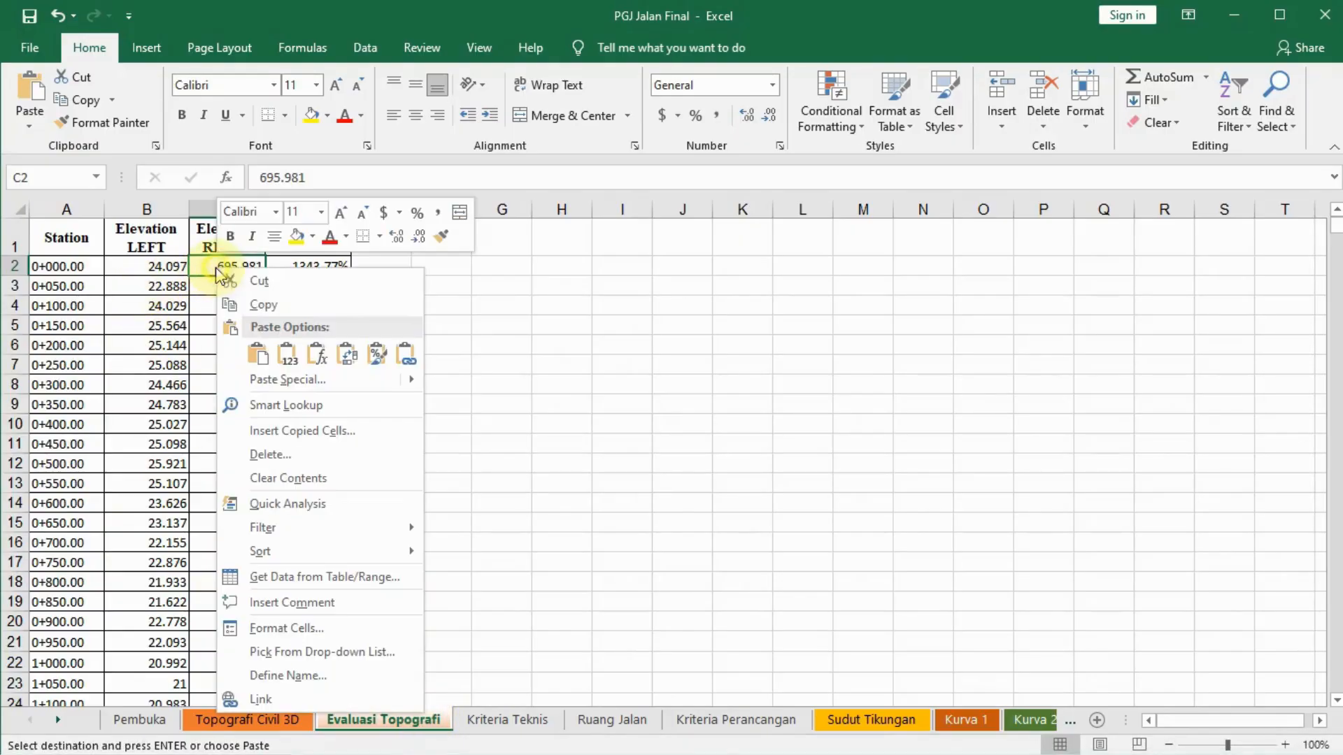
click(284, 357)
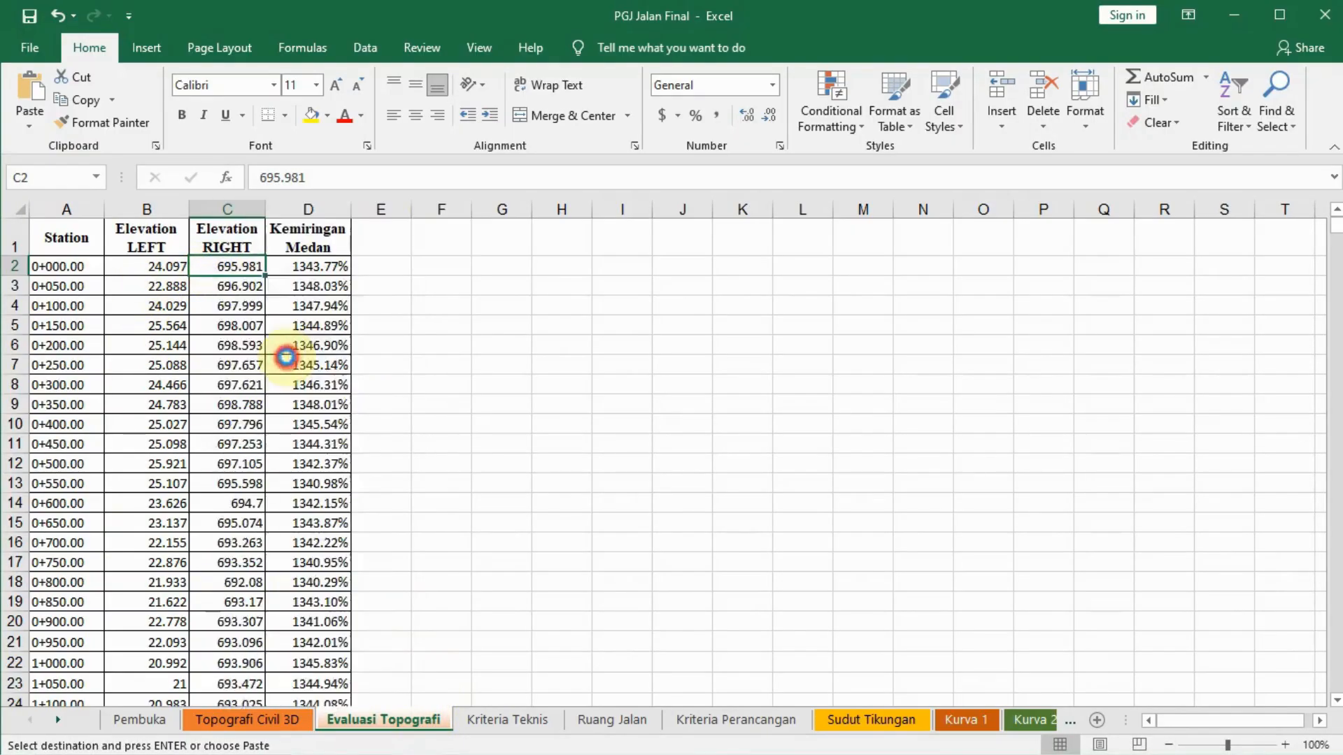
click(424, 361)
Move the "Rata -rata" label from A54 down to A55
scroll(424, 360, down, 12)
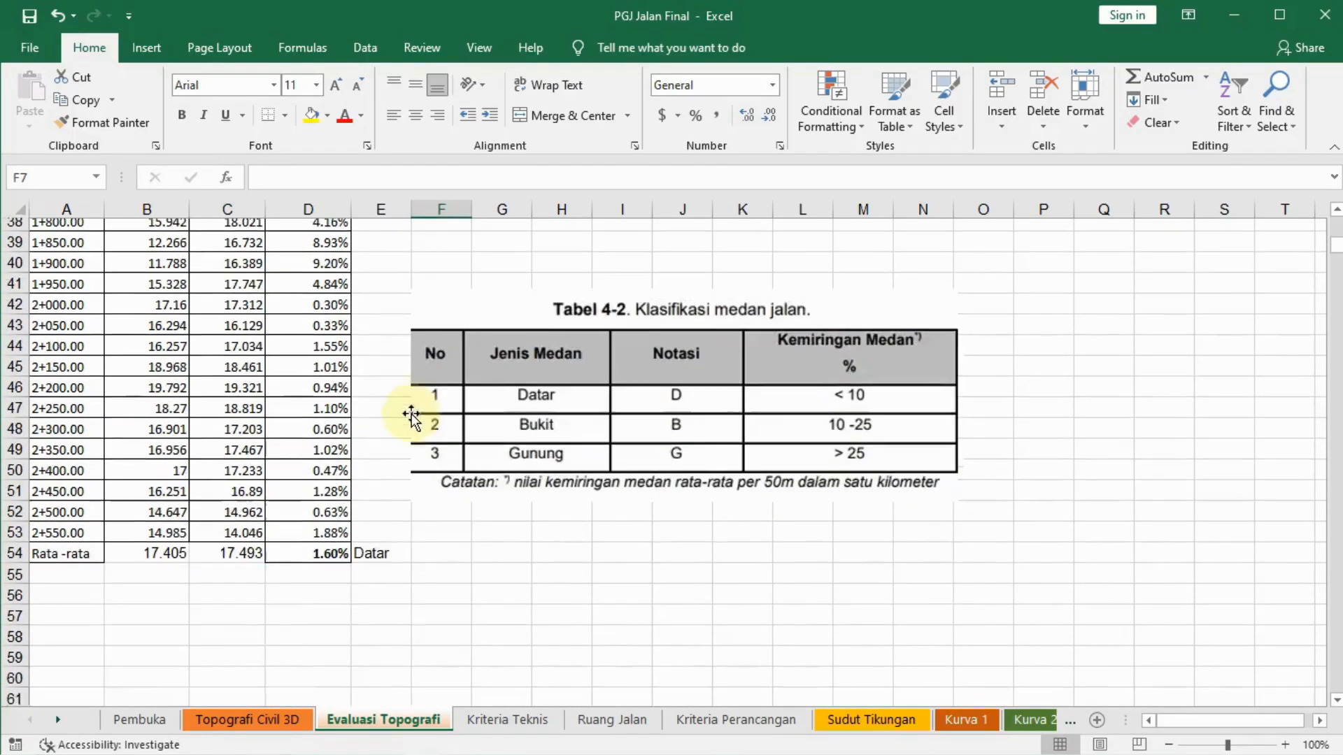
scroll(345, 465, down, 2)
scroll(354, 420, up, 10)
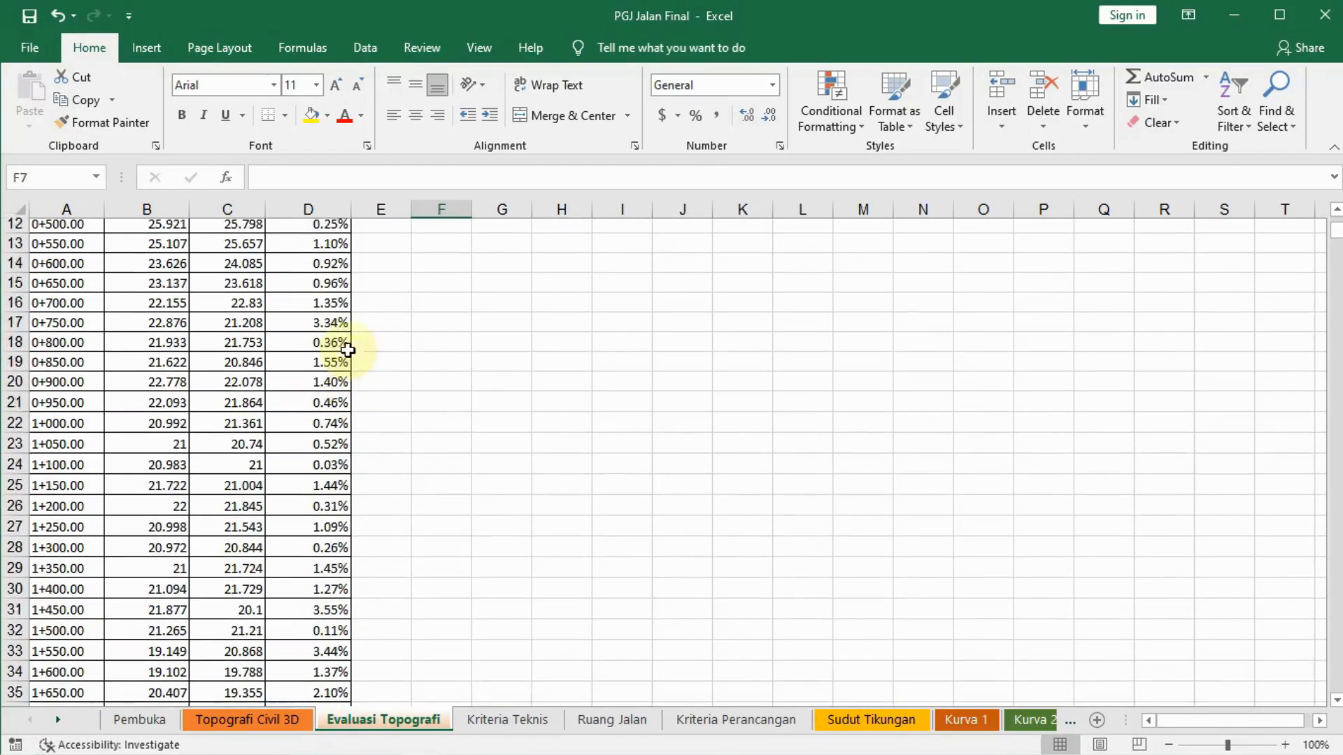
scroll(349, 350, up, 4)
scroll(342, 435, down, 15)
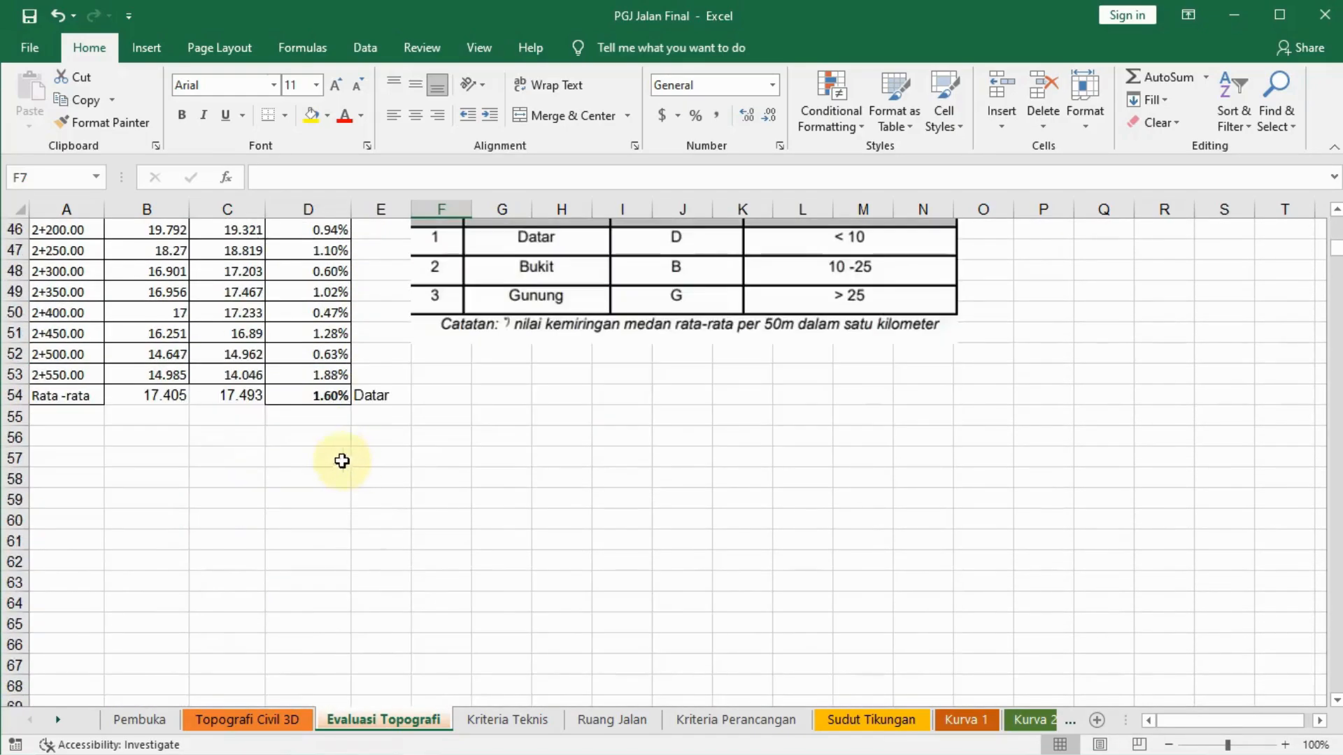
click(325, 404)
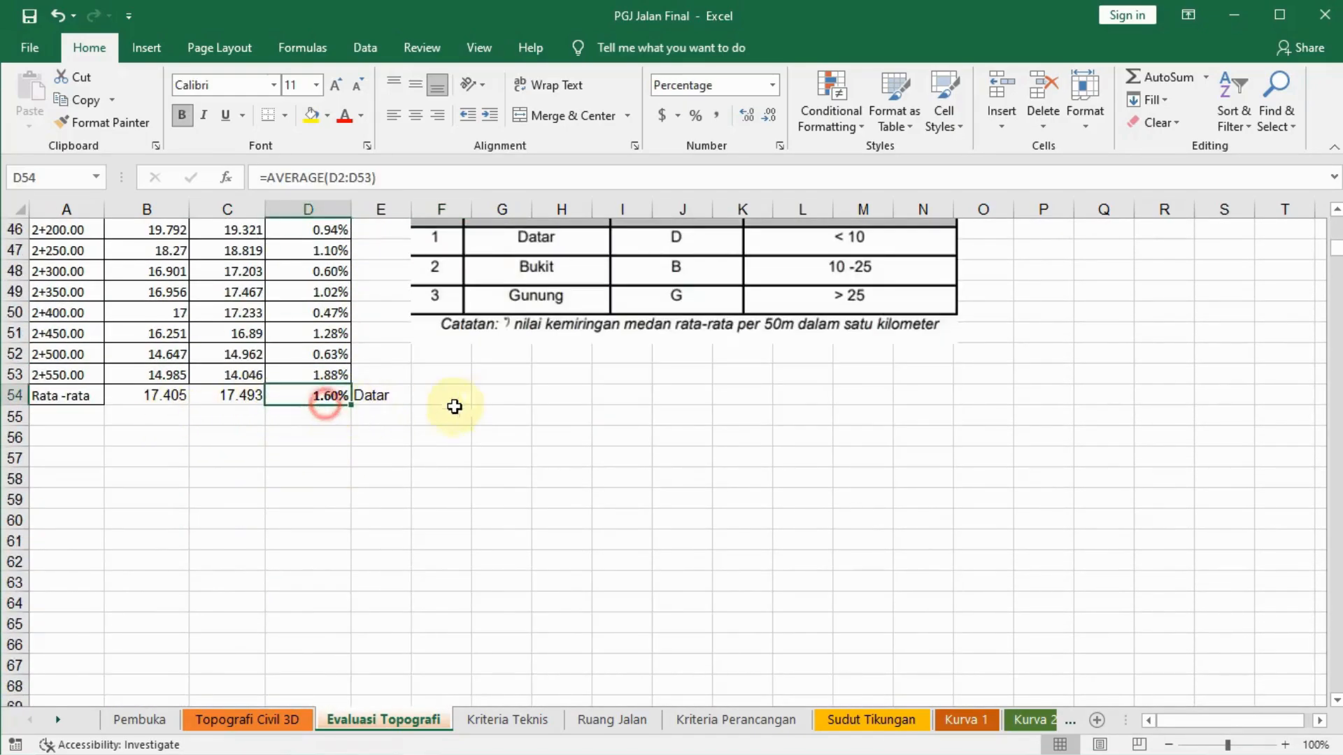
click(91, 400)
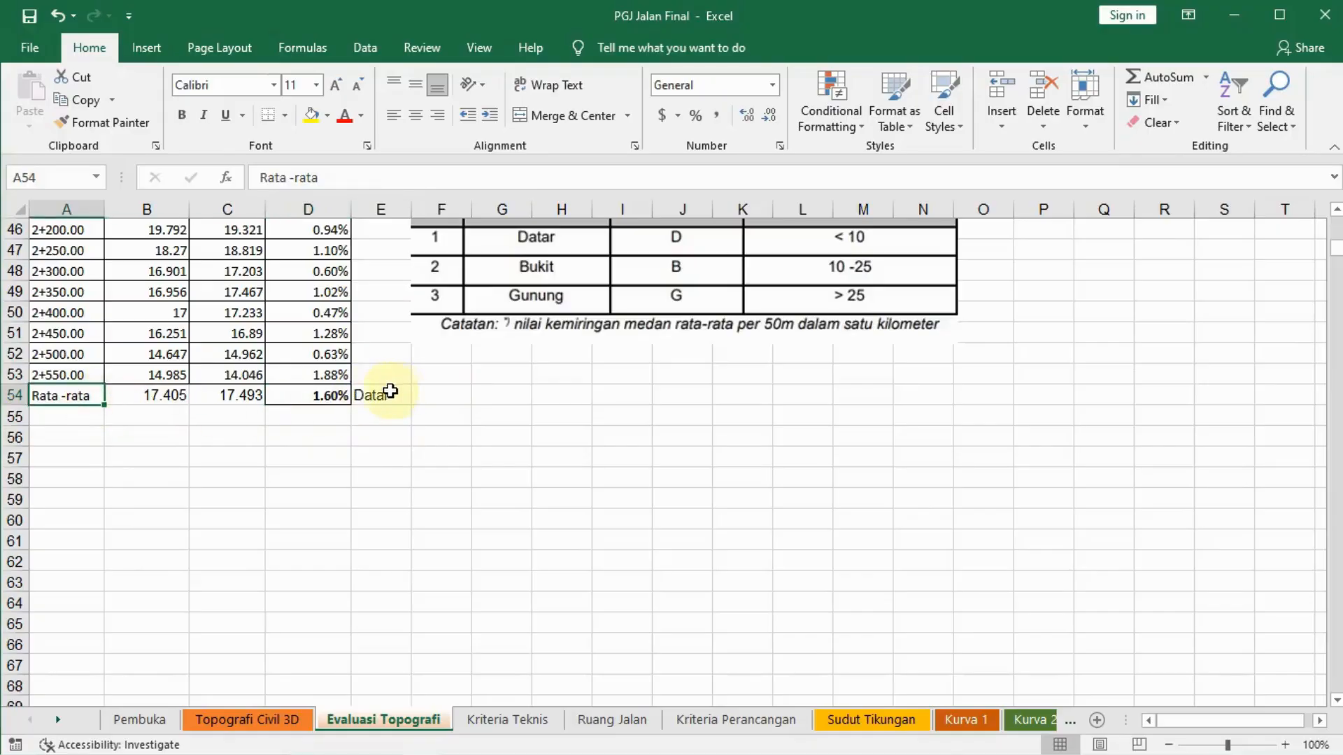
key(ctrl+c)
key(Down)
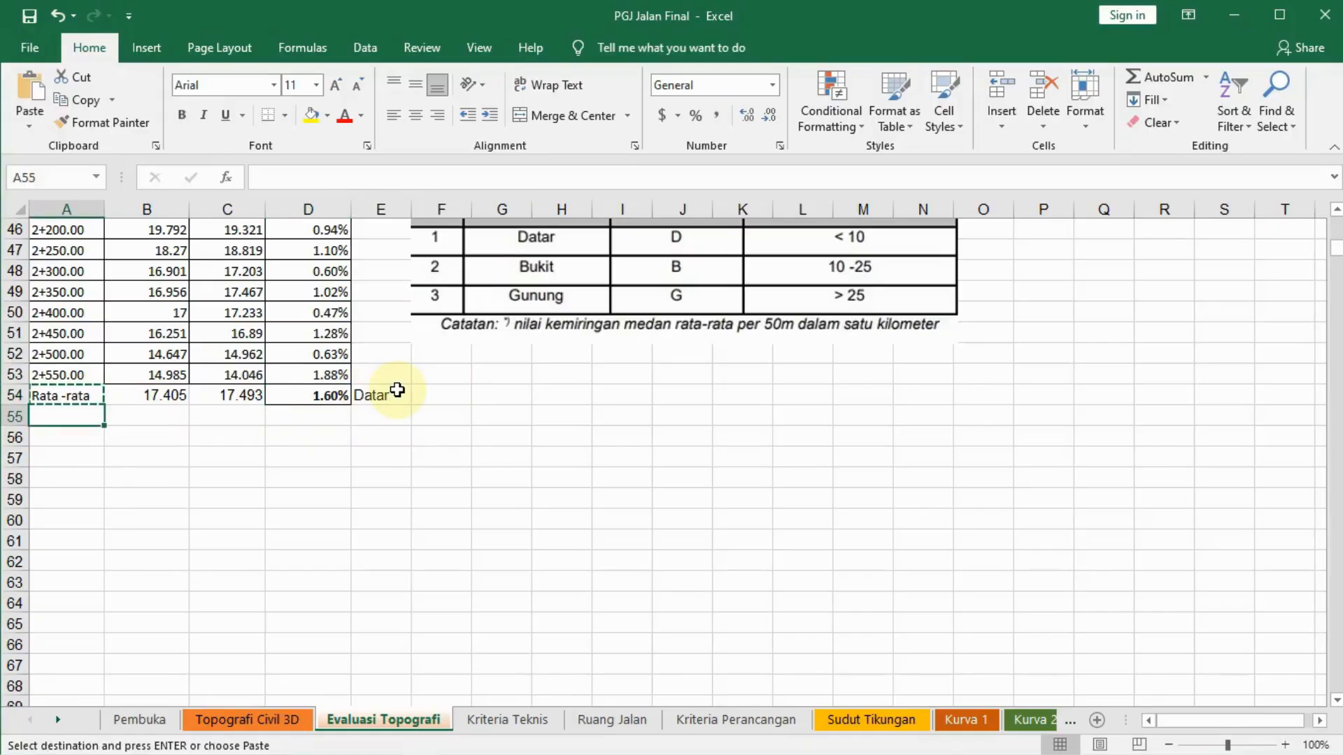
key(Return)
key(Up)
Clear the contents of B54:D54
key(Right)
key(Right)
key(Right)
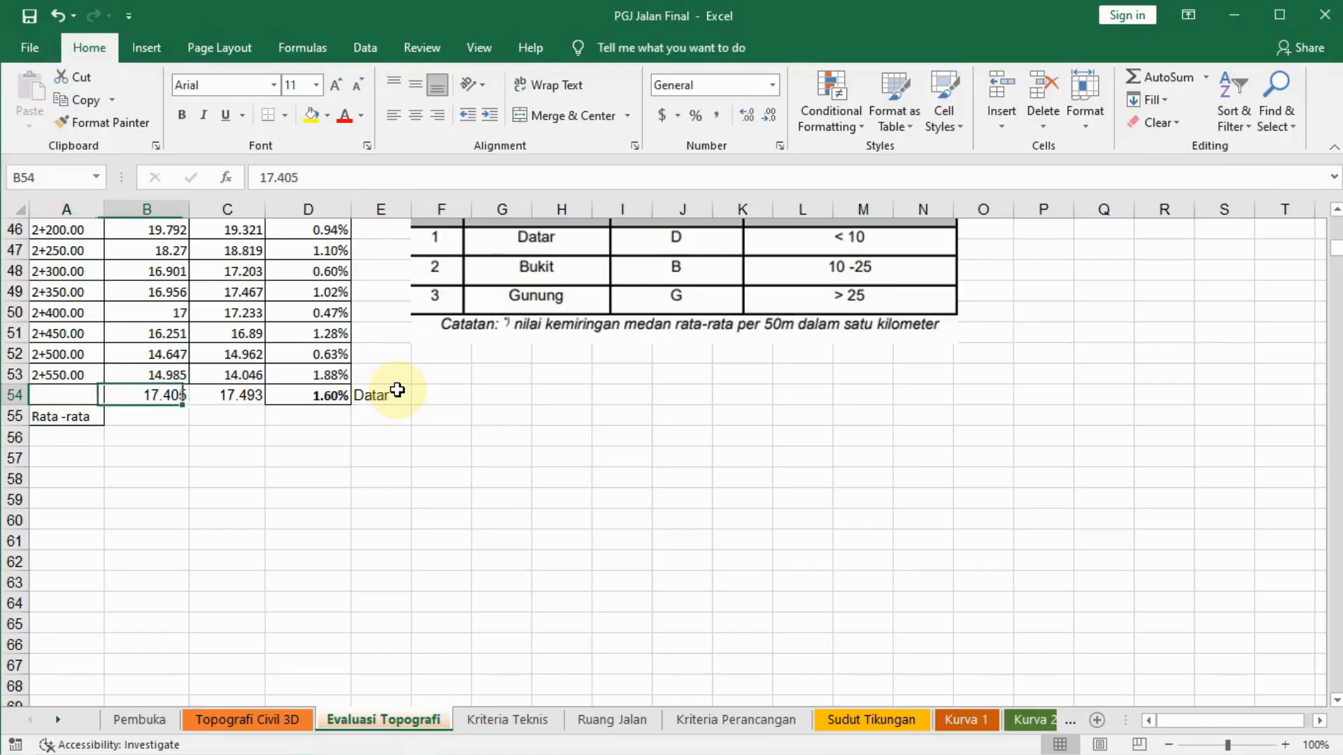
key(Left)
key(Left)
key(Right)
key(Right)
key(Left)
key(Left)
key(shift+Right)
key(shift+Right)
key(Delete)
Move the "Datar" classification from E54 down to E55
click(398, 389)
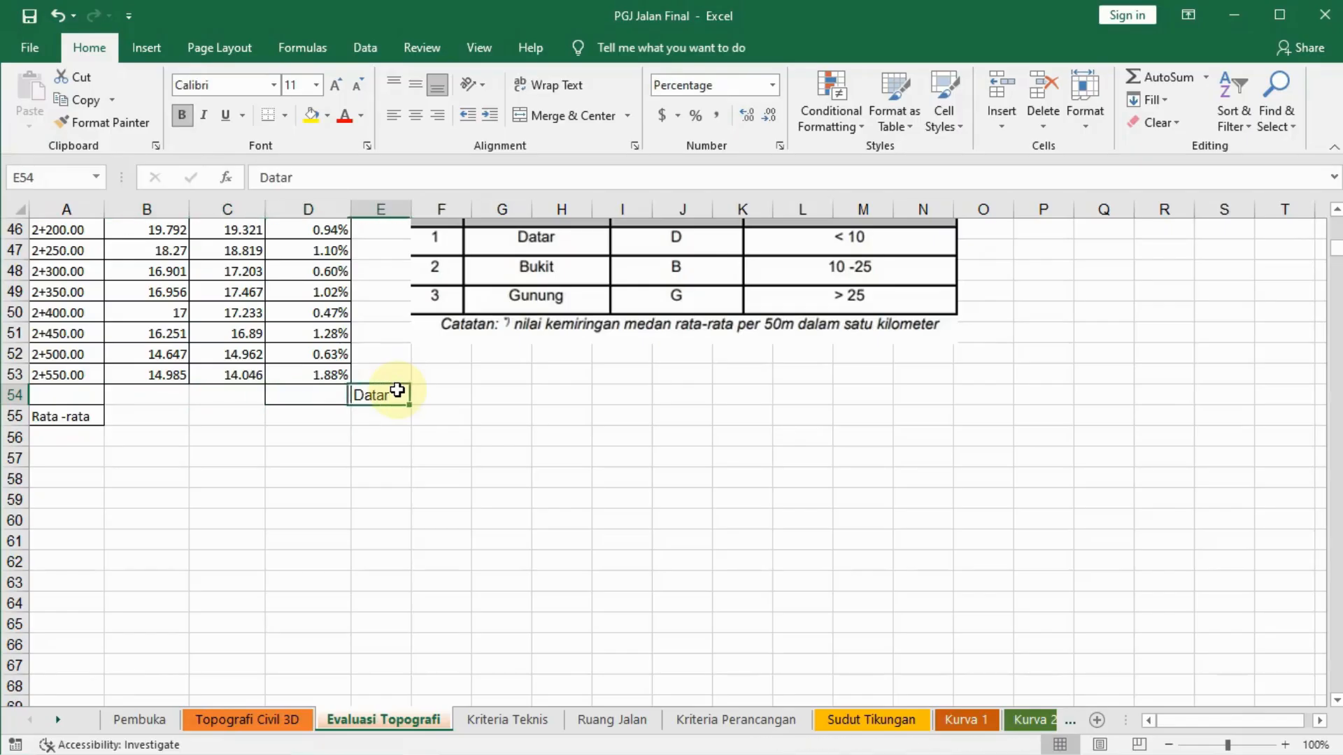
key(ctrl+c)
key(Down)
key(Return)
click(398, 390)
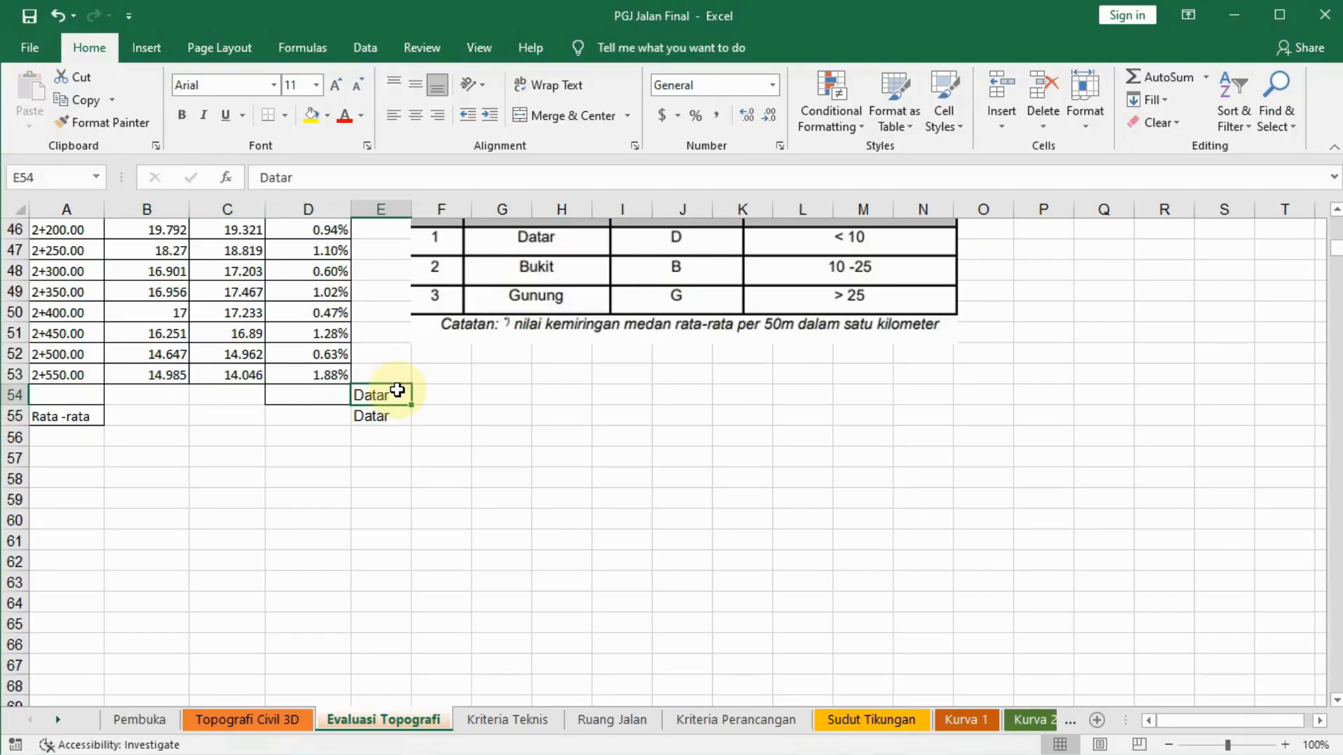
Copy the LEFT existing elevation at station 2+600.00 from Topografi Civil 3D and paste it as a value into B54 of Evaluasi Topografi
click(279, 720)
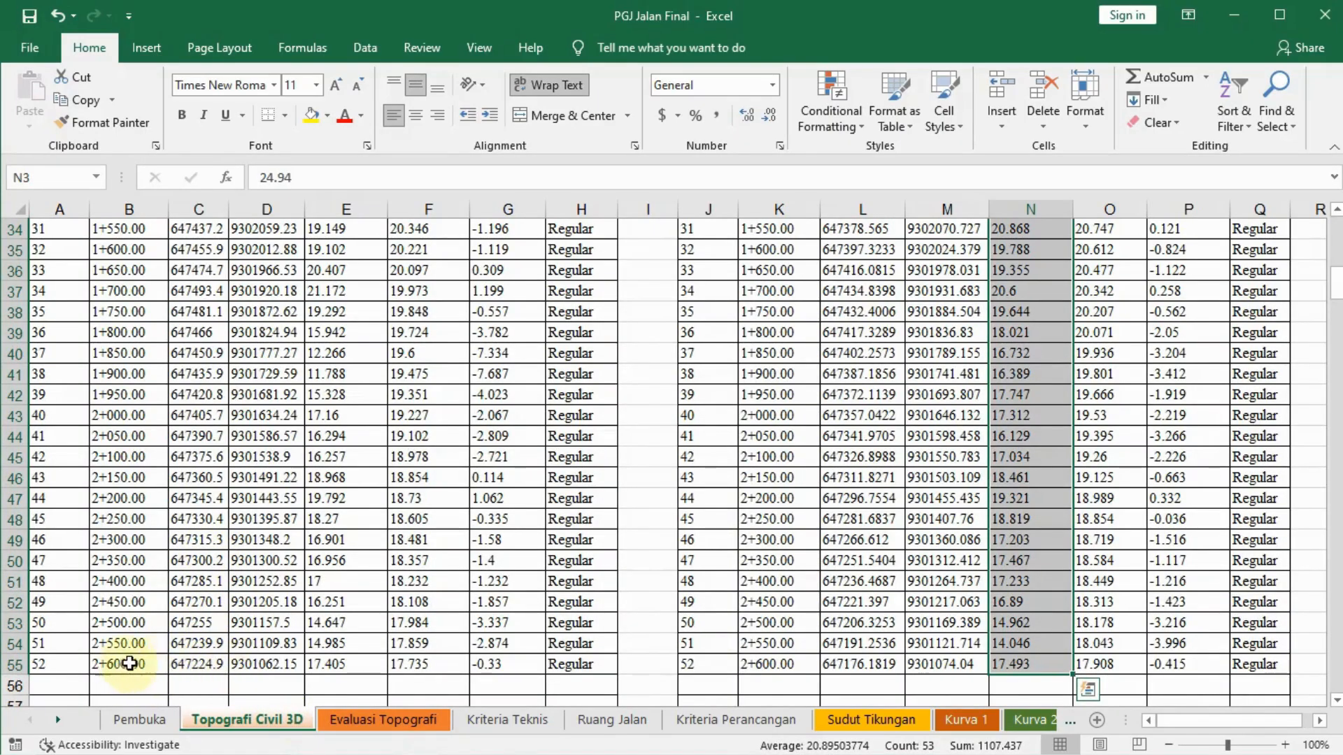
click(336, 663)
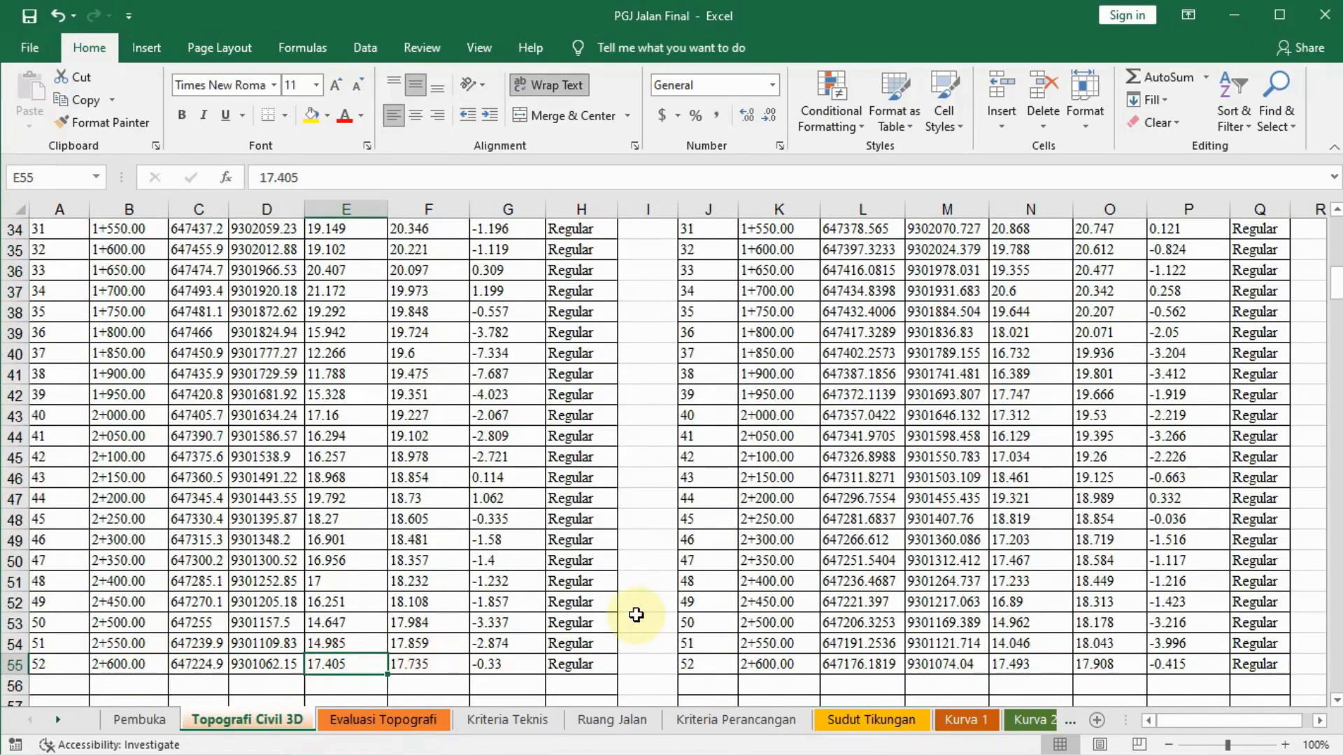
key(ctrl+c)
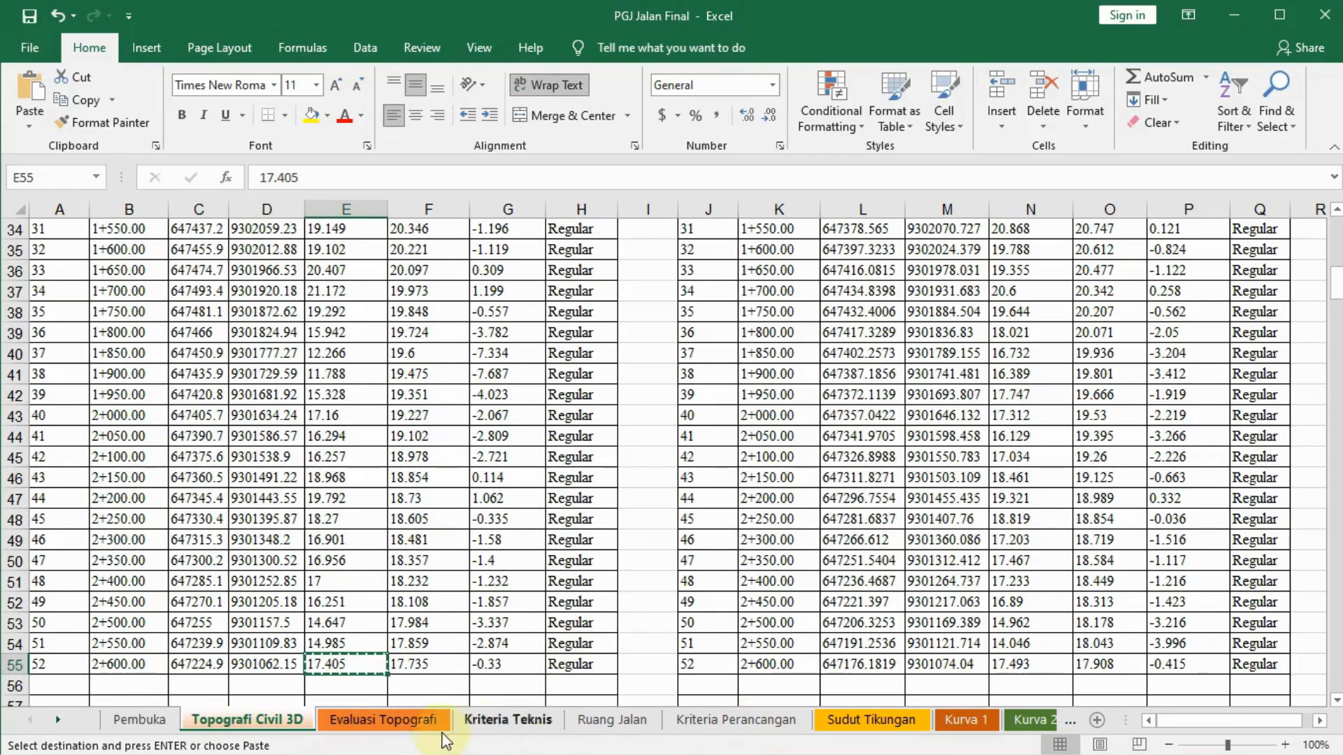
click(408, 723)
right_click(156, 395)
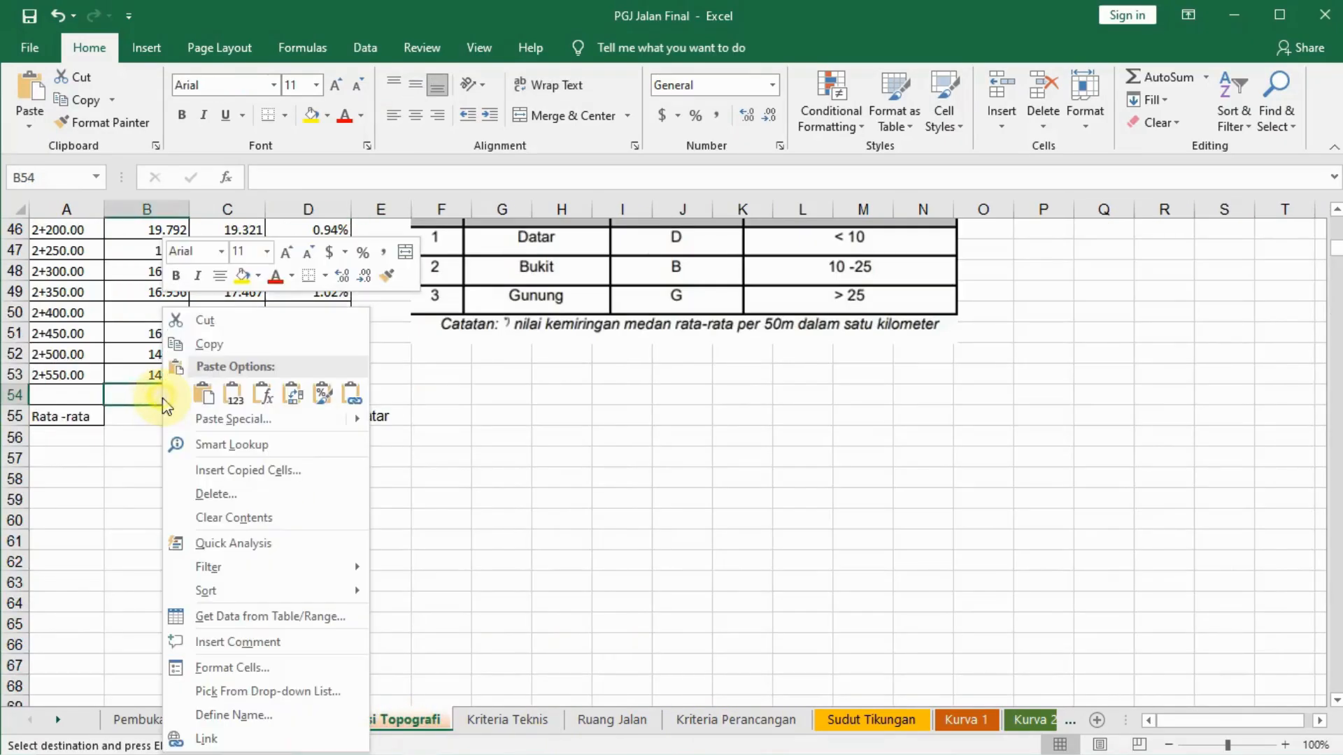
click(234, 397)
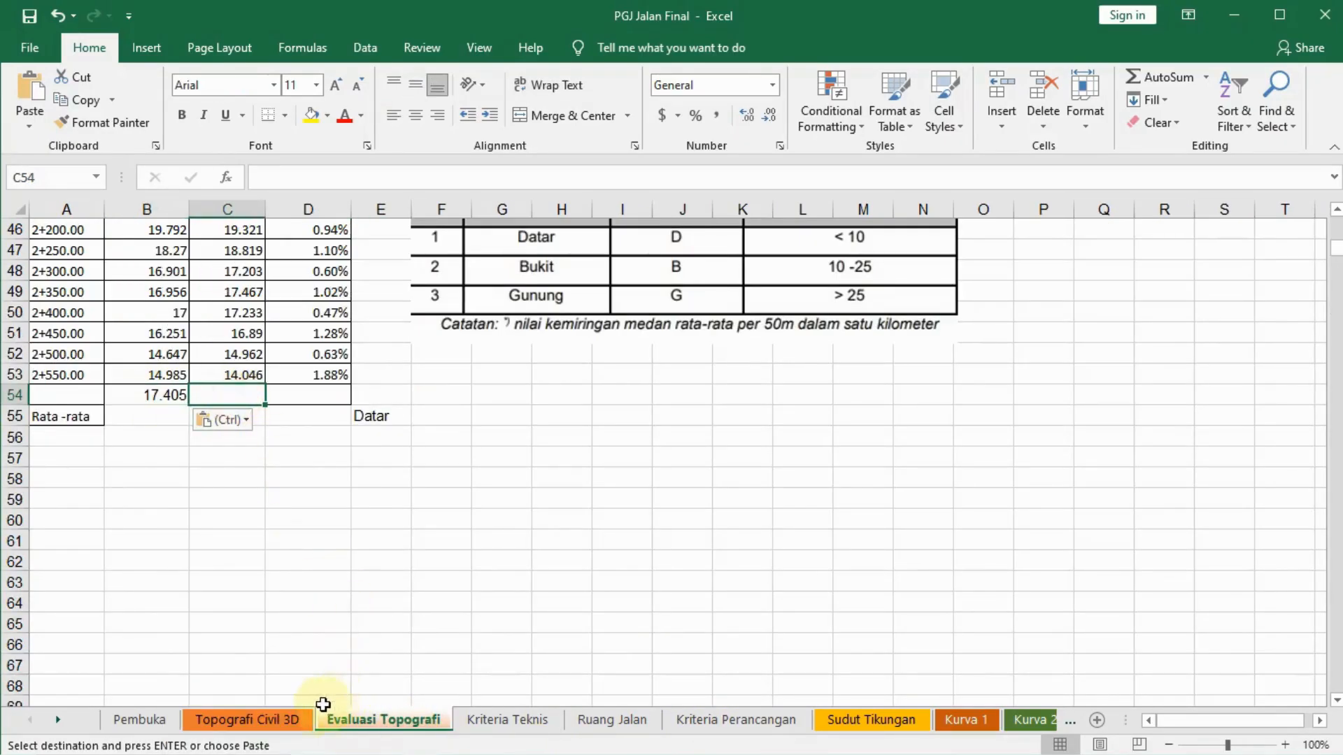
Copy the RIGHT existing elevation at station 2+600.00 from Topografi Civil 3D and paste it as a value into C54 of Evaluasi Topografi
click(270, 720)
click(1023, 664)
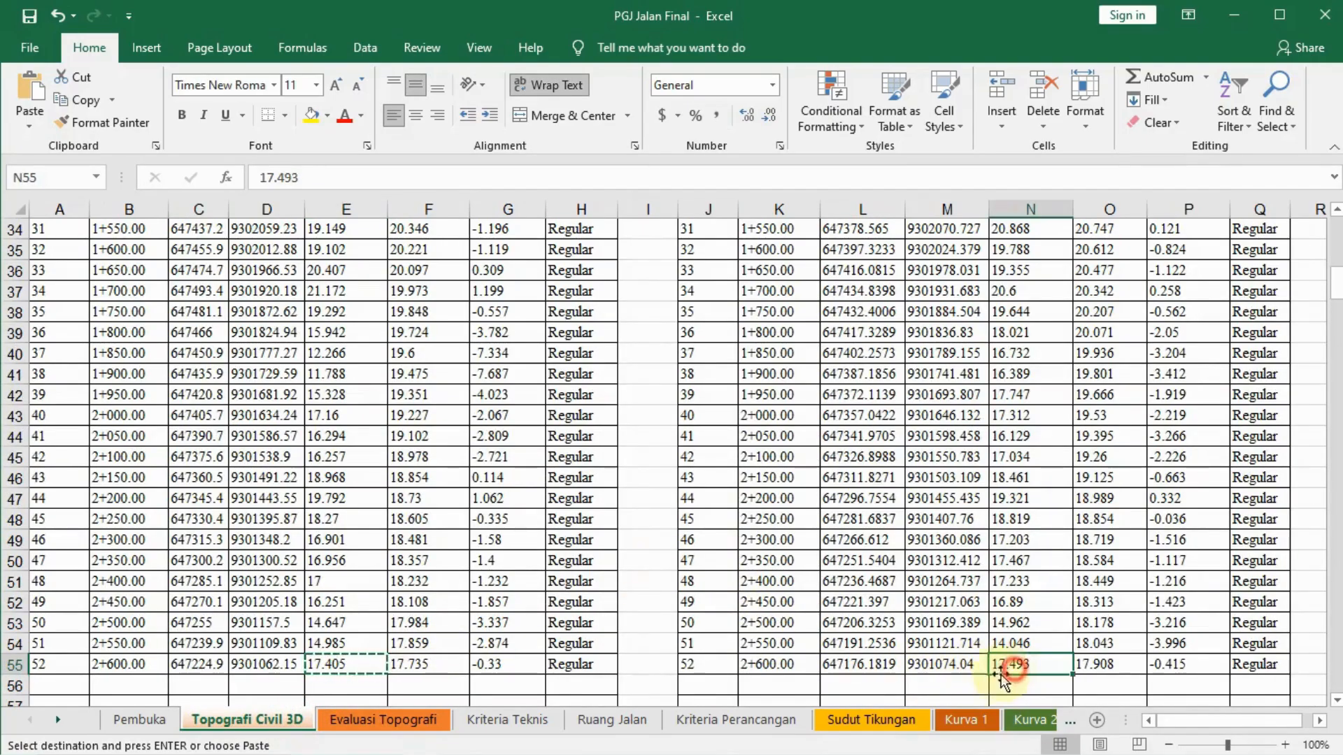
key(ctrl+c)
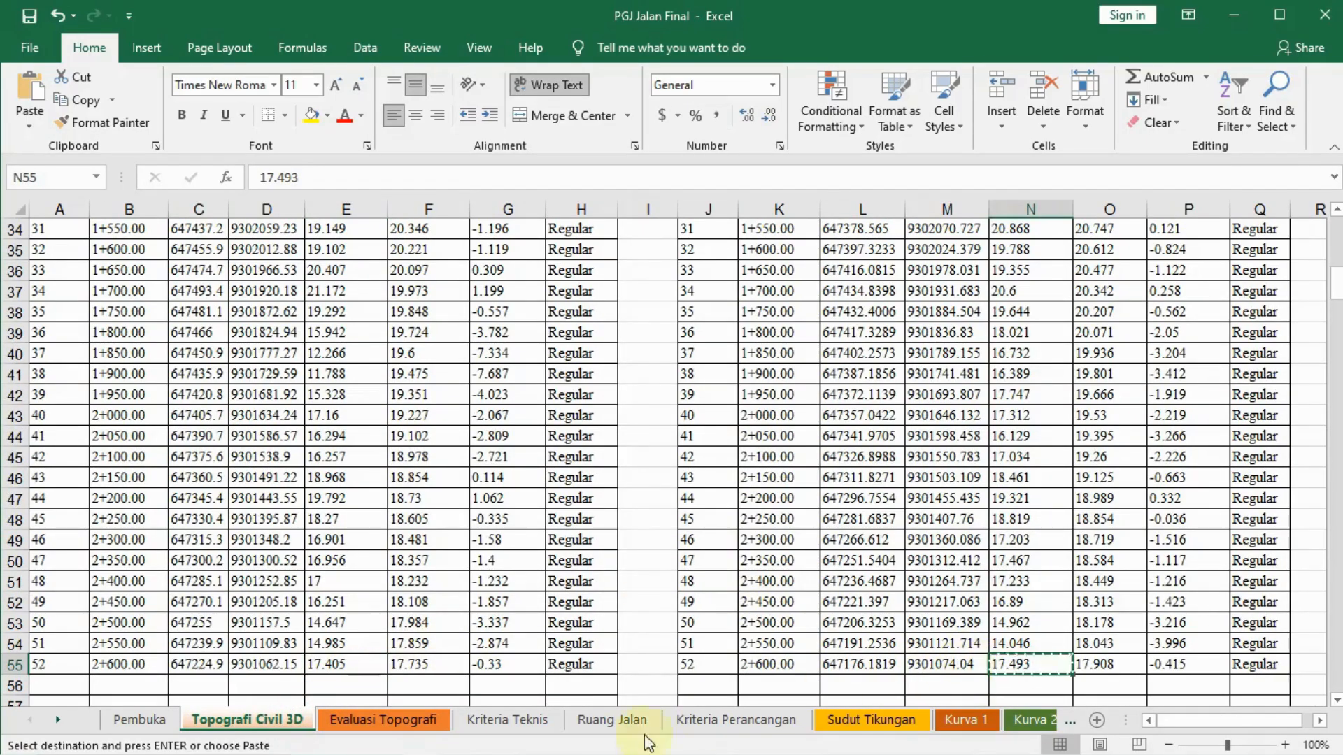
click(403, 715)
right_click(246, 396)
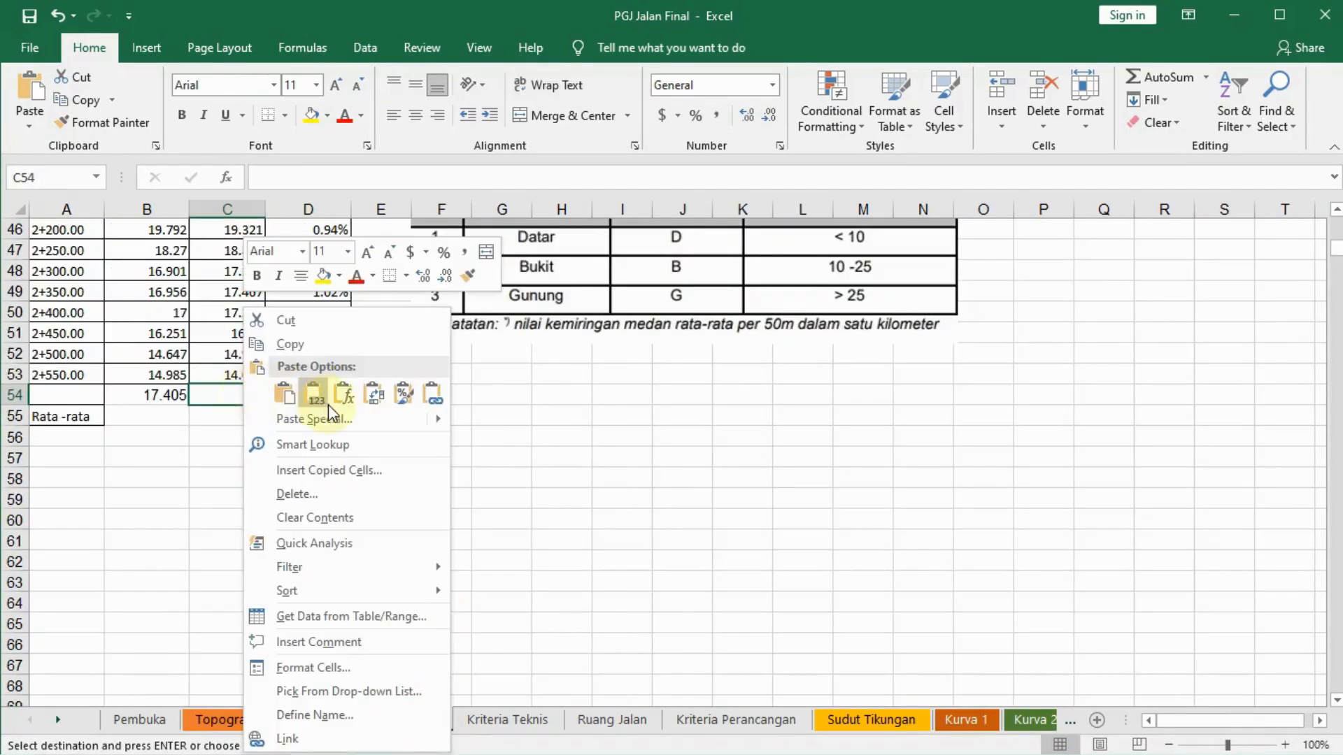
click(318, 394)
Copy the Kemiringan Medan slope formula from D53 into D54
click(330, 394)
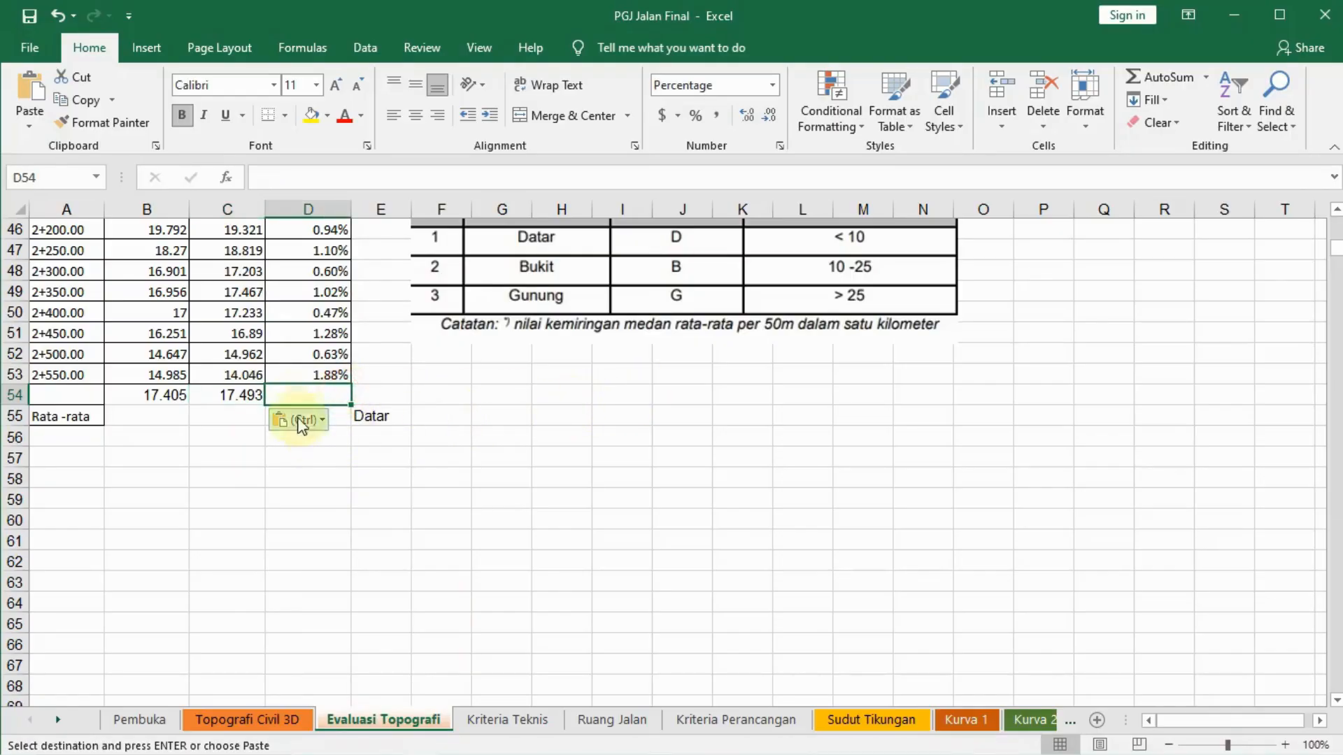
click(322, 377)
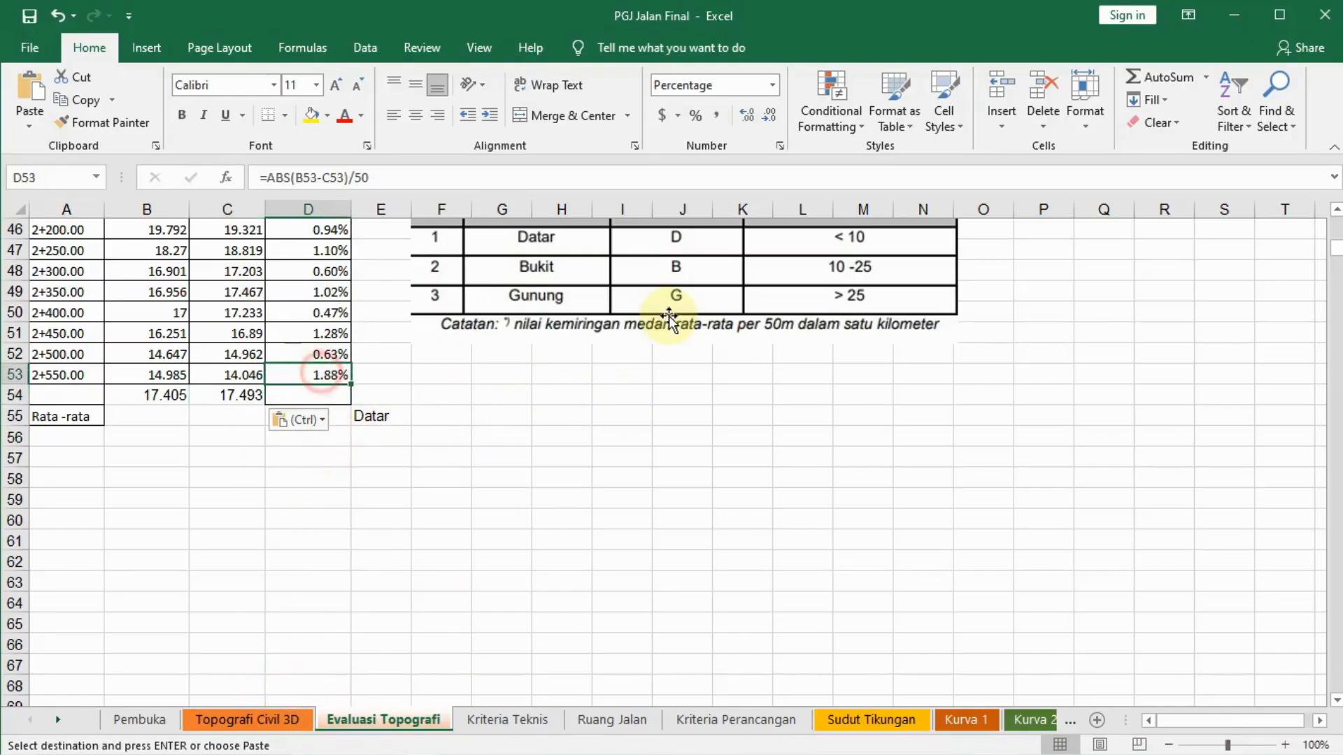
key(ctrl+c)
key(Down)
key(Return)
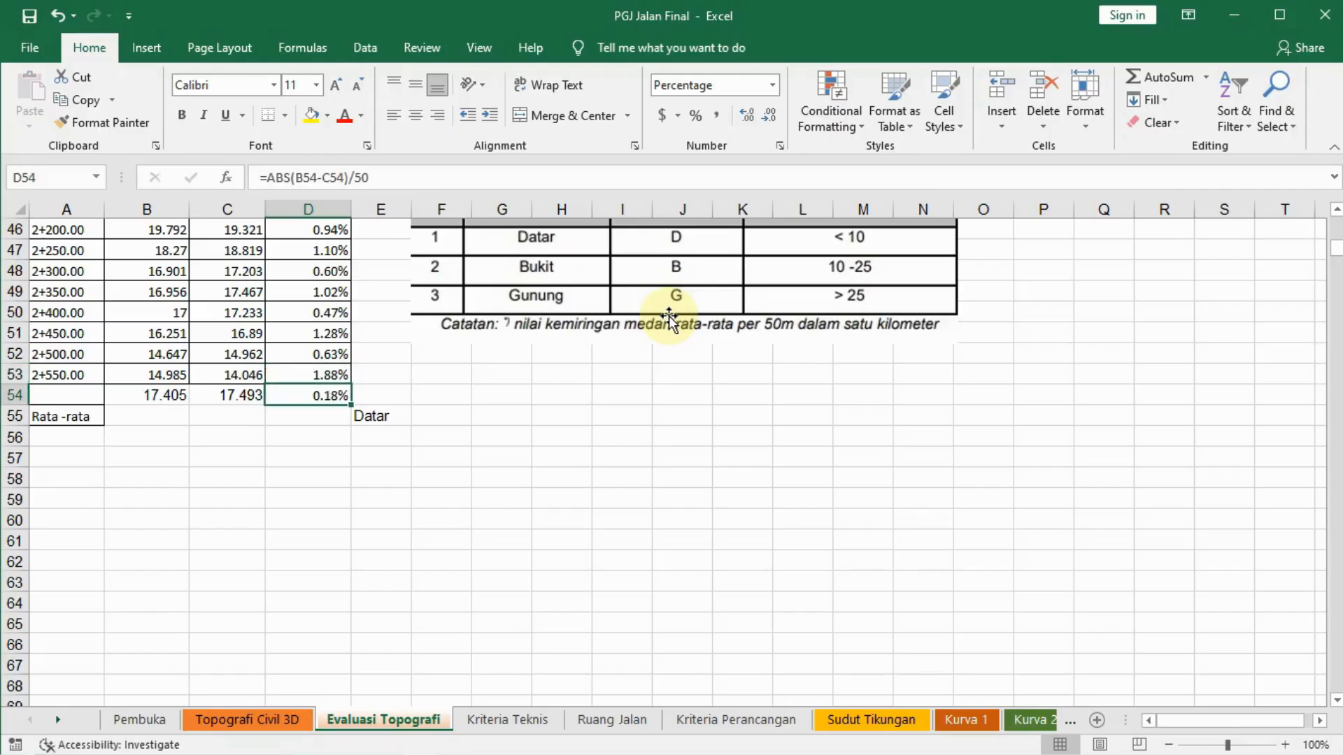
Calculate the average Kemiringan Medan in D55 of Evaluasi Topografi with =AVERAGE(D2:D54)
key(Down)
text(=a)
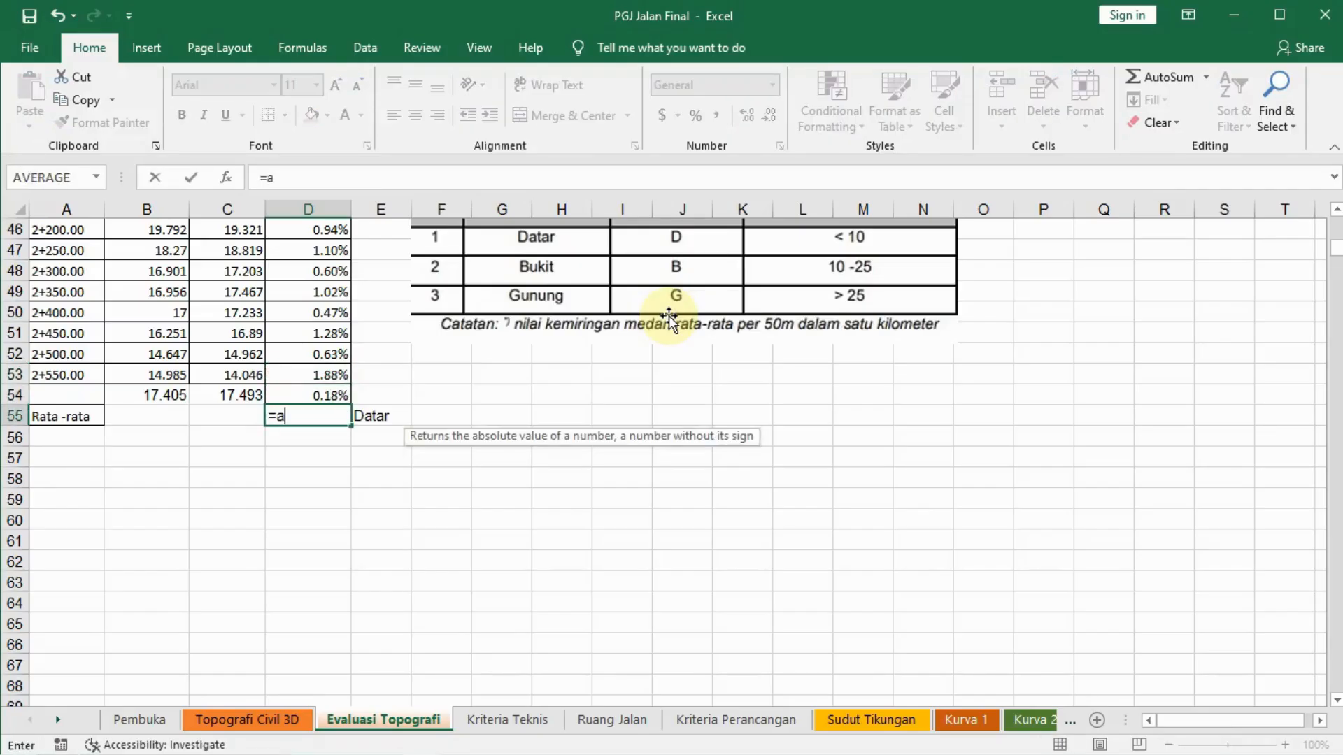
text(verage)
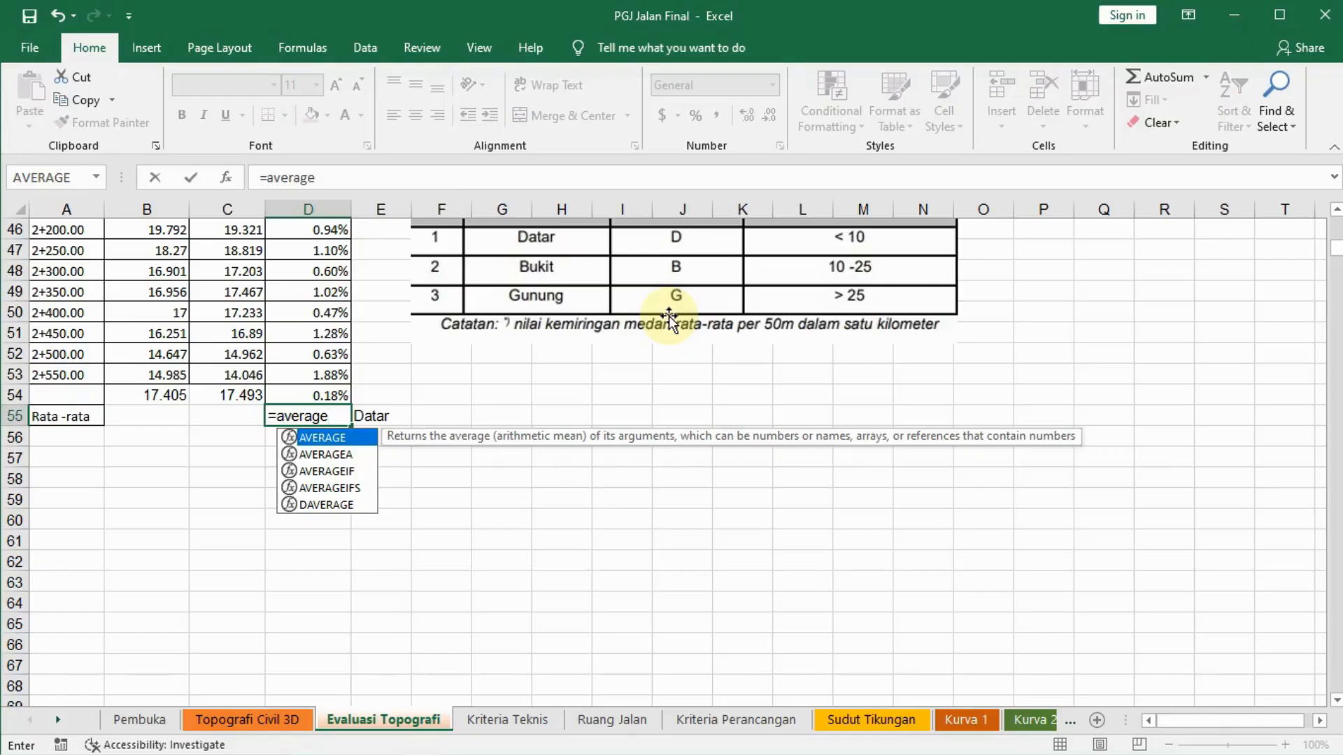
text())
key(BackSpace)
text(()
key(Up)
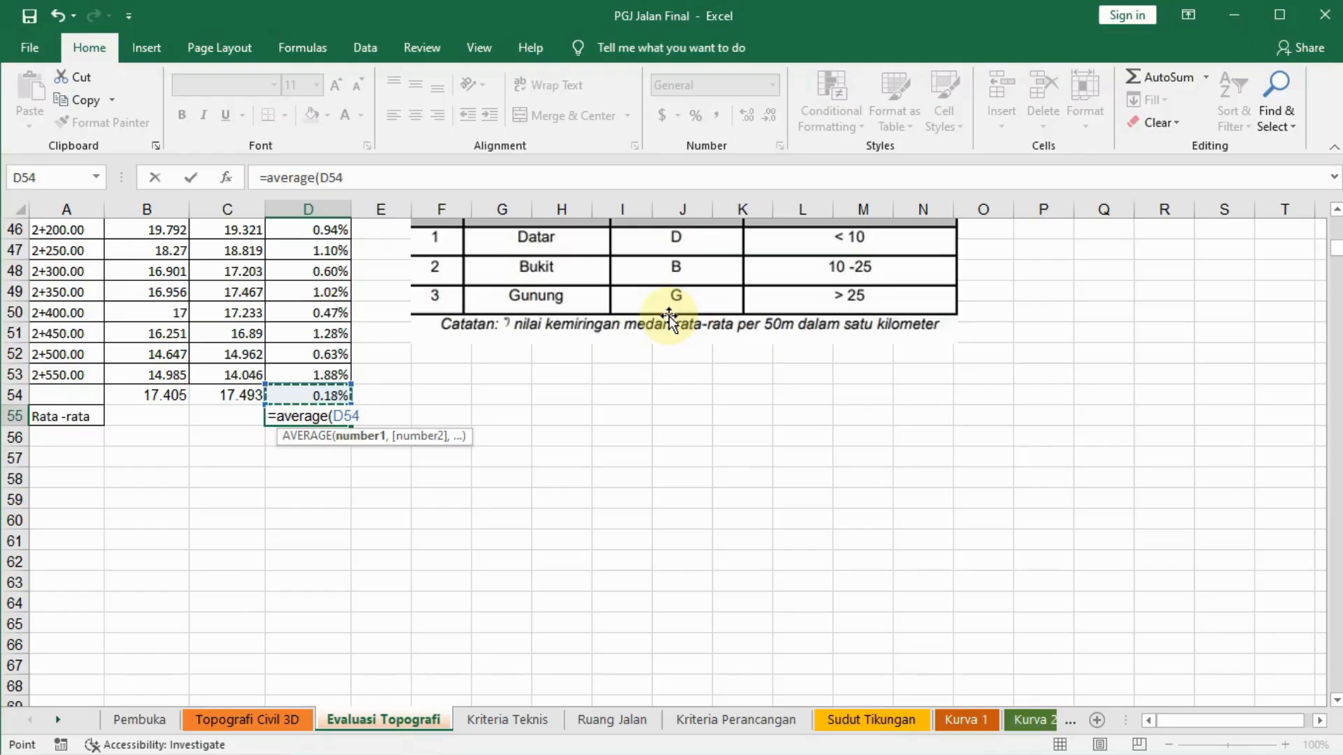
key(shift+Up)
key(shift+Up)
key(shift+Up)
key(shift+Up)
key(shift+Up)
key(shift+Up)
key(shift+Up)
key(shift+Up)
key(shift+Up)
key(shift+Up)
key(shift+Up)
key(shift+Up)
key(shift+Up)
key(shift+Up)
key(shift+Up)
key(shift+Up)
key(shift+Up)
key(shift+Up)
key(shift+Up)
key(shift+Up)
key(shift+Down)
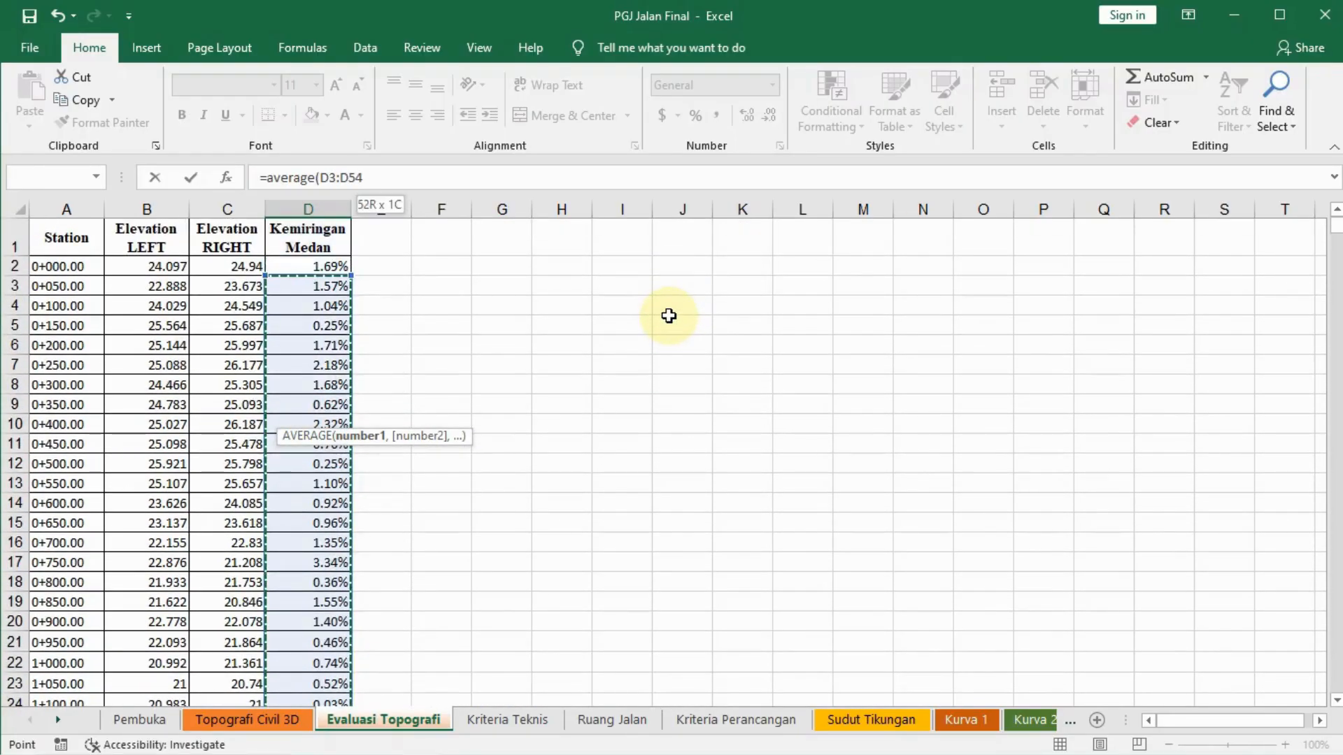
key(Return)
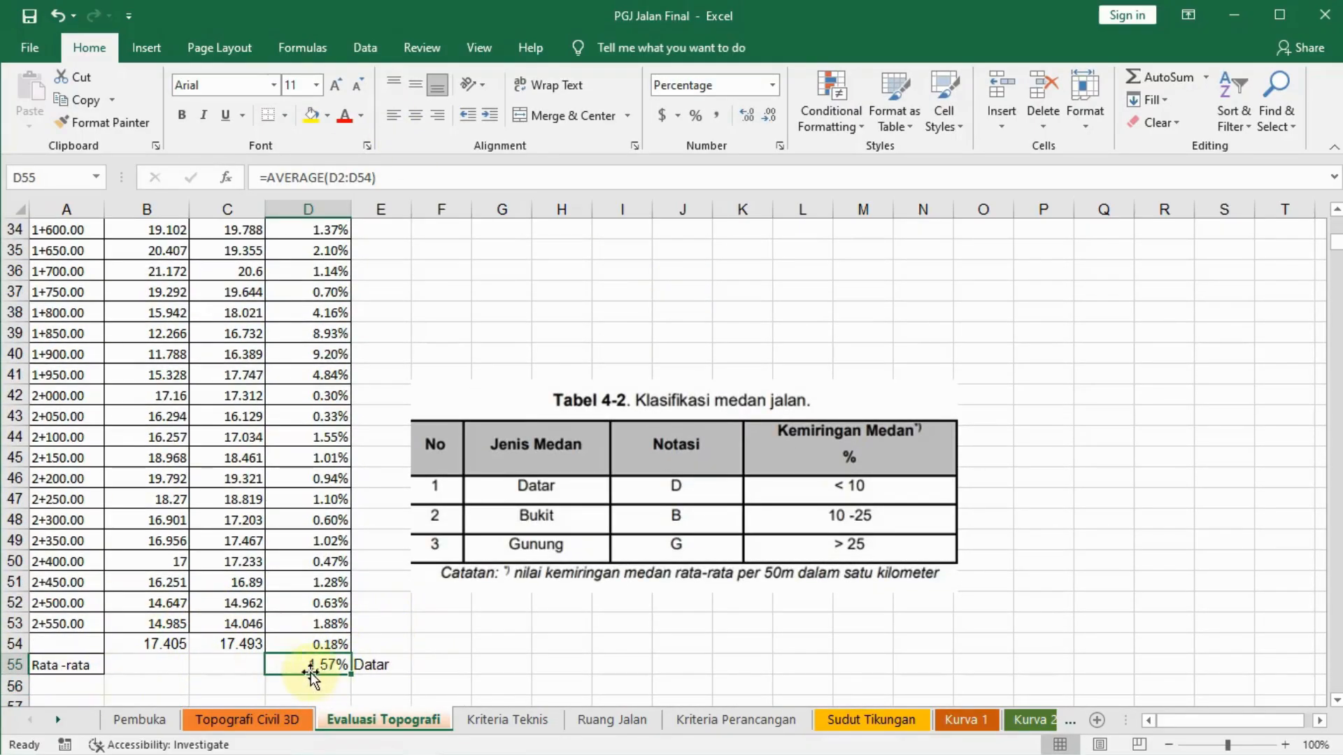
Copy the station reference formula from A53 into A54 to fill in the missing station label
scroll(348, 411, down, 1)
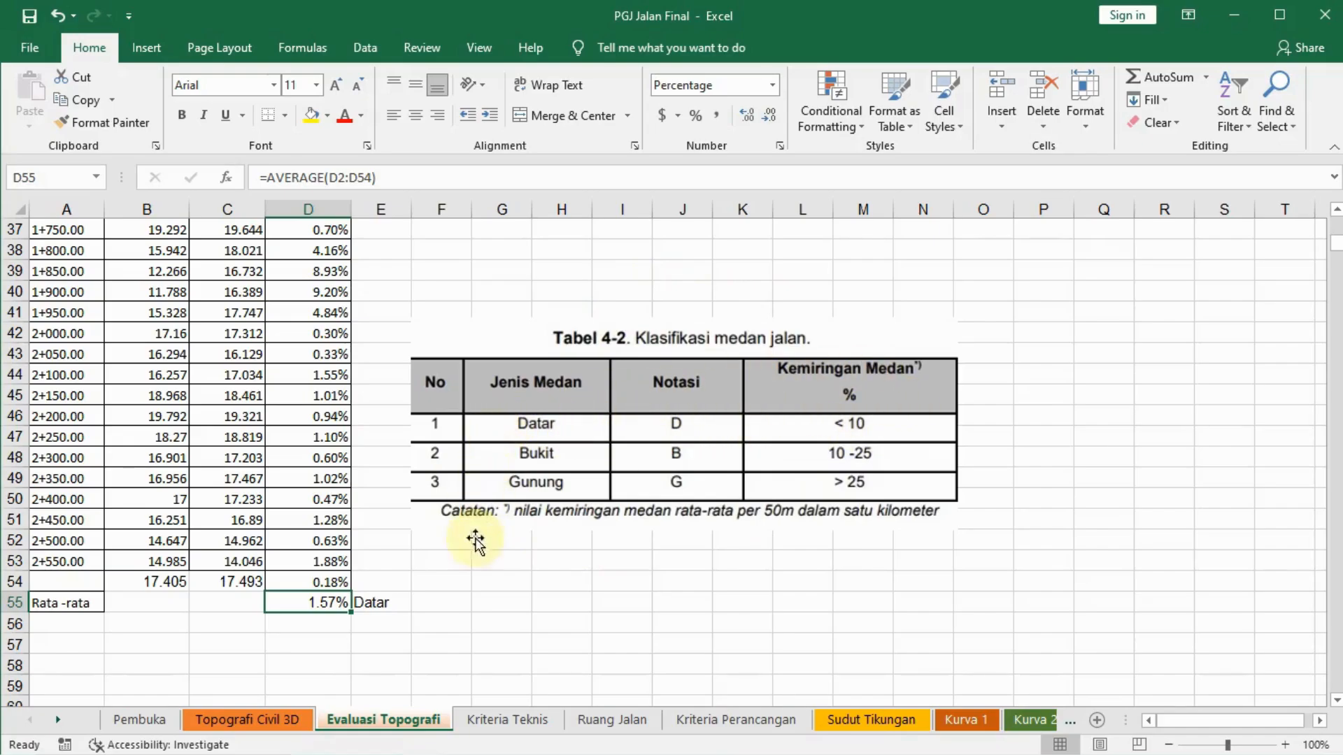
scroll(606, 534, down, 2)
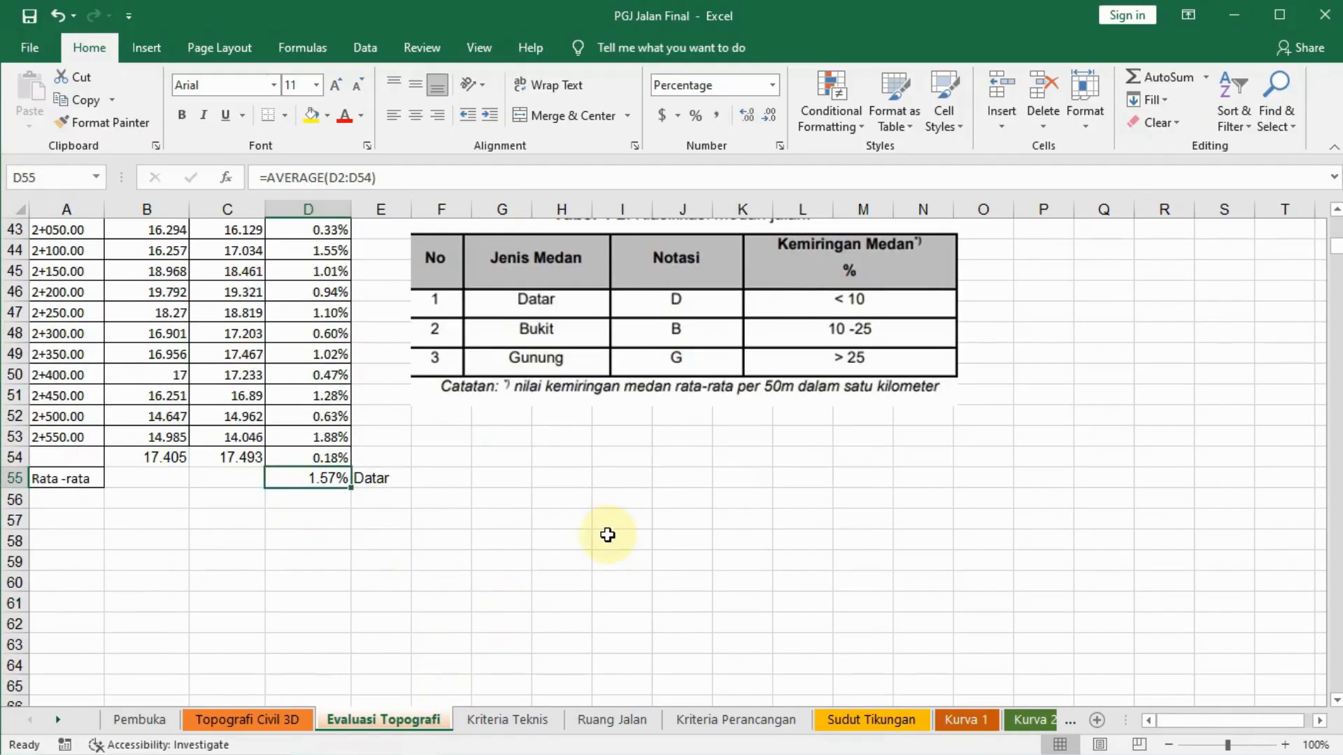
scroll(684, 516, up, 1)
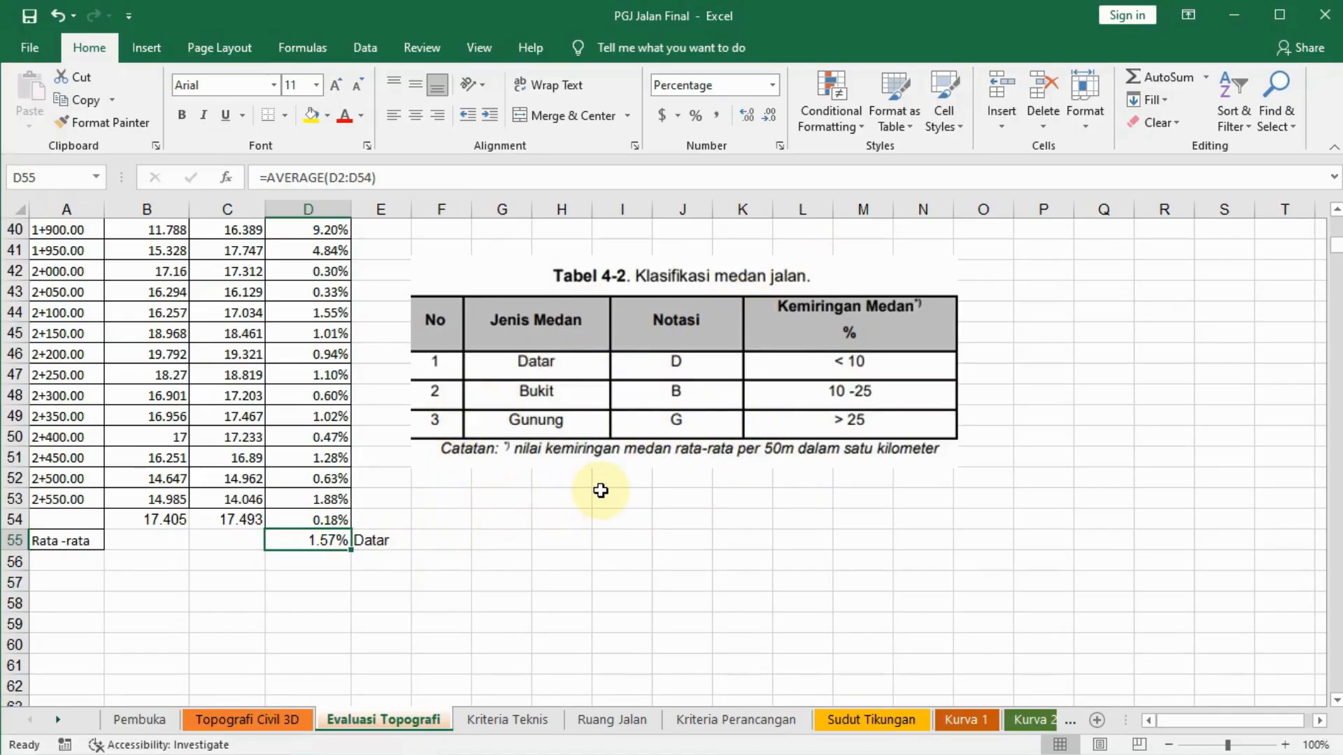
click(87, 499)
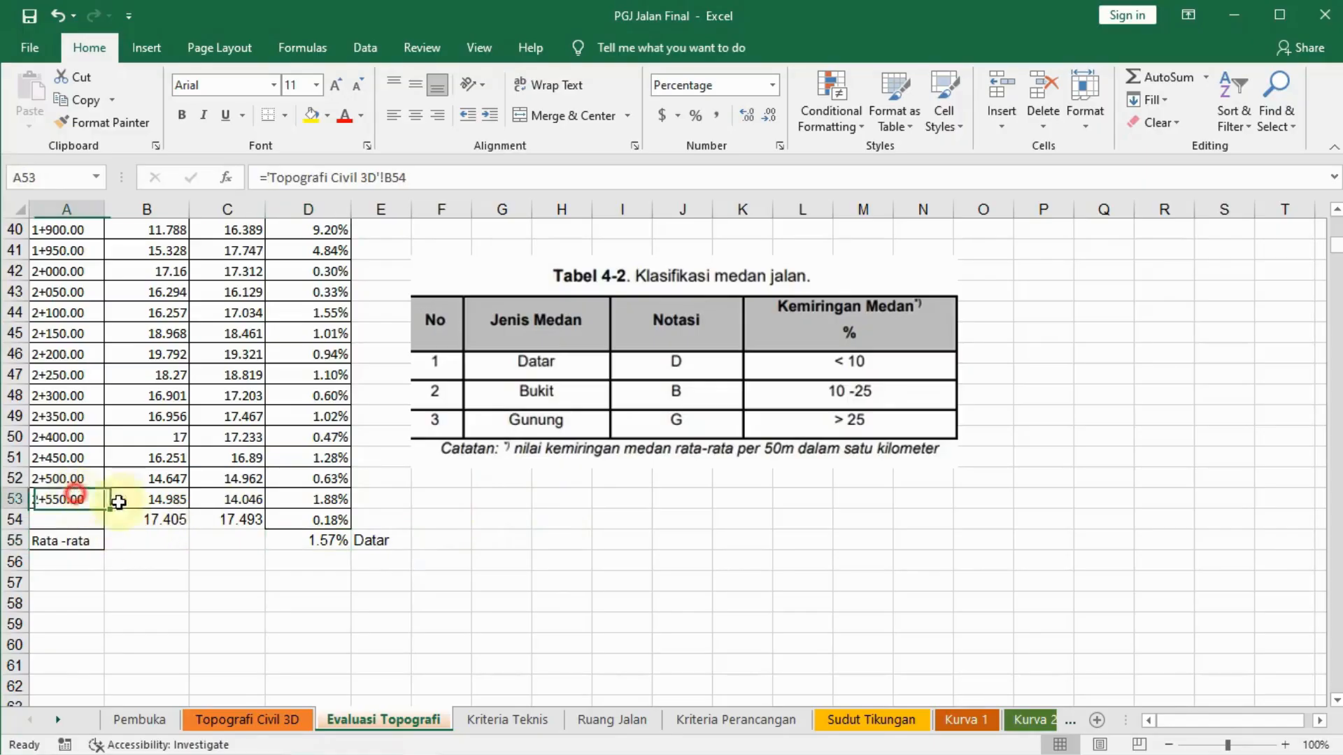
key(ctrl+c)
key(Down)
key(Return)
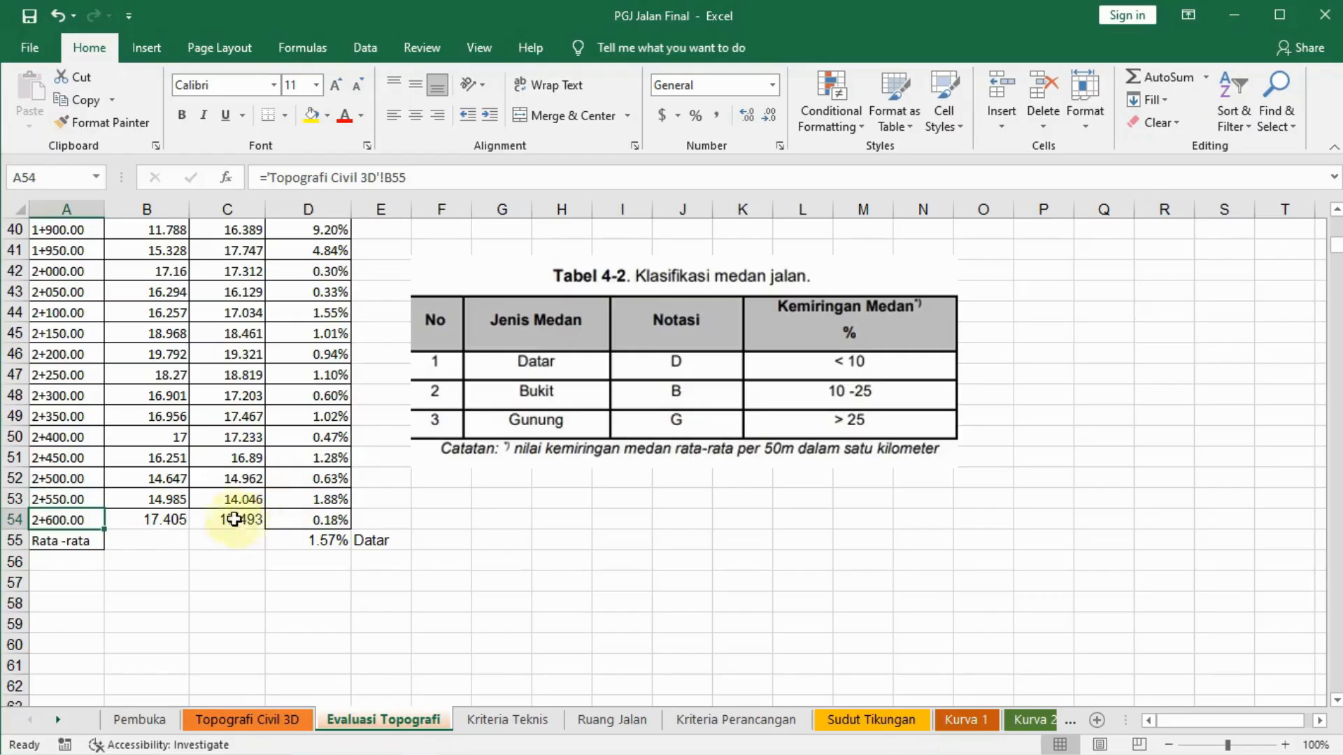
Add bottom and inner vertical borders to the elevation cells B54:C54
drag(140, 520, 218, 521)
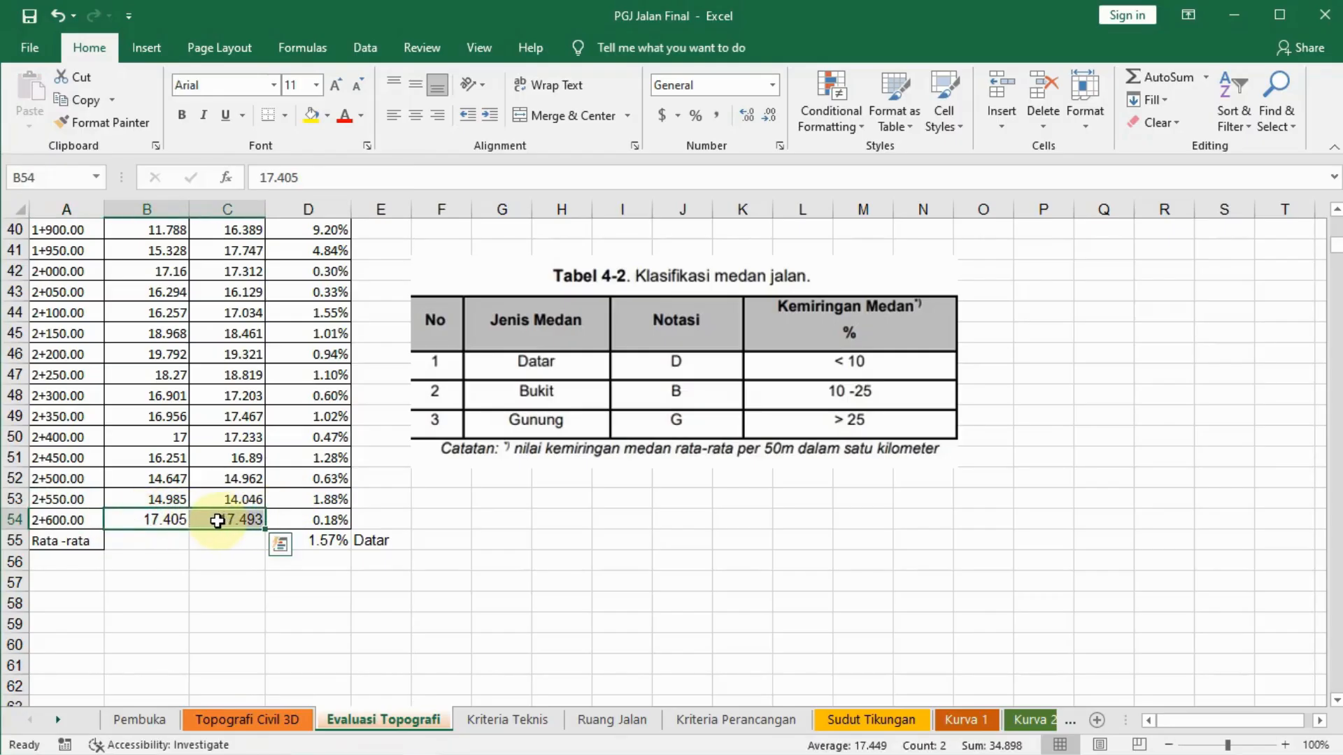
key(ctrl+1)
click(926, 200)
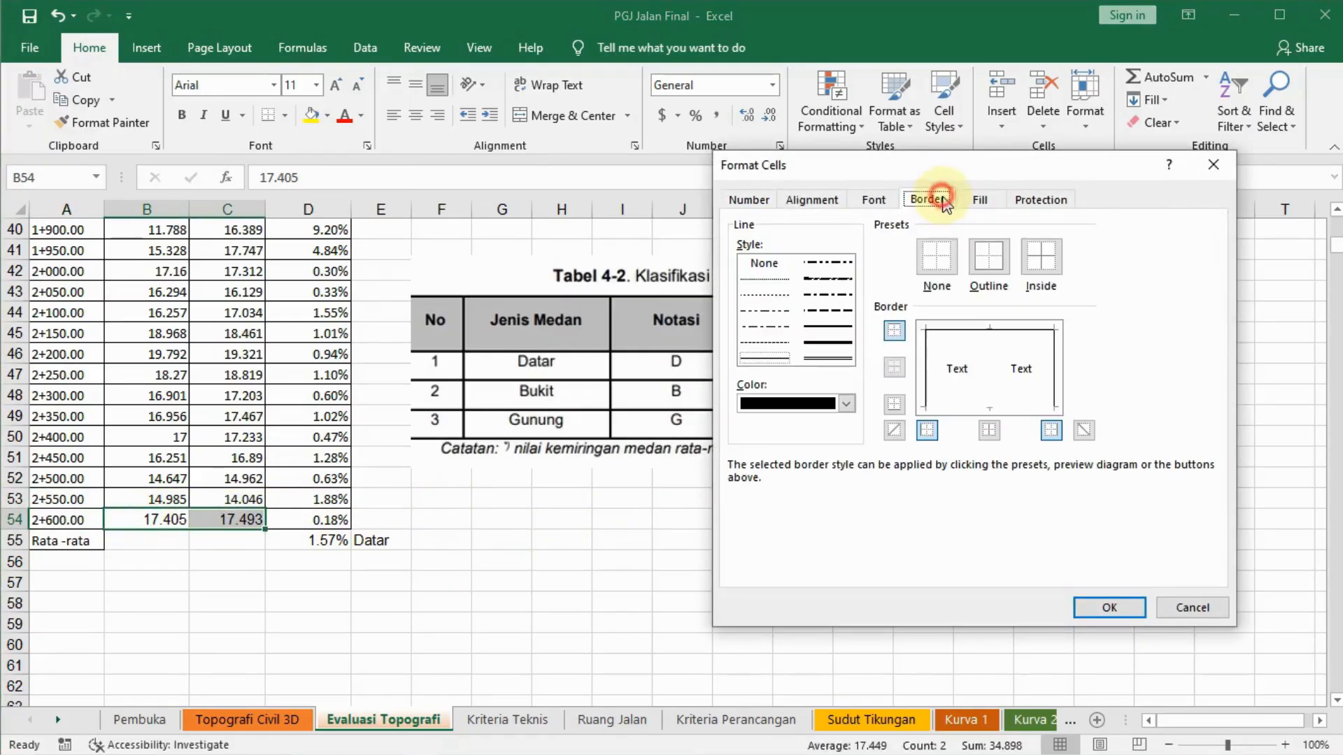
click(985, 407)
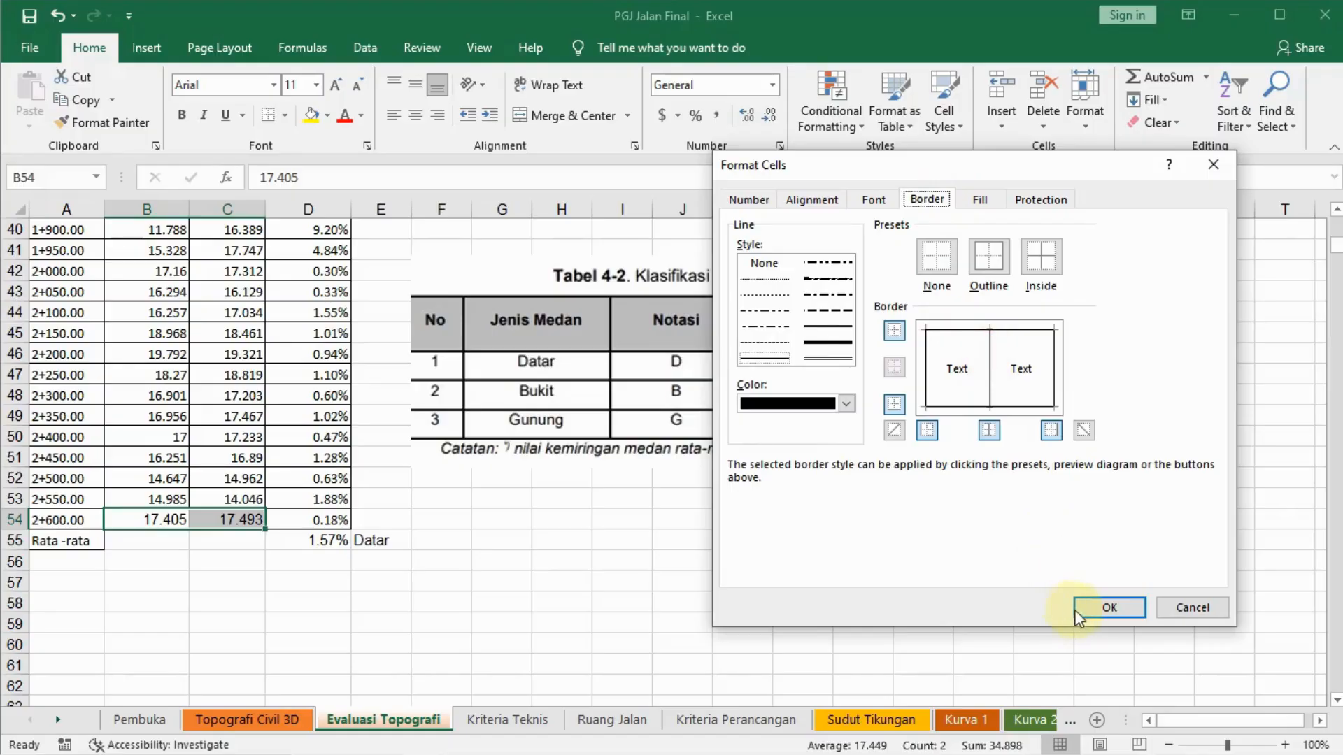
click(1109, 607)
click(802, 602)
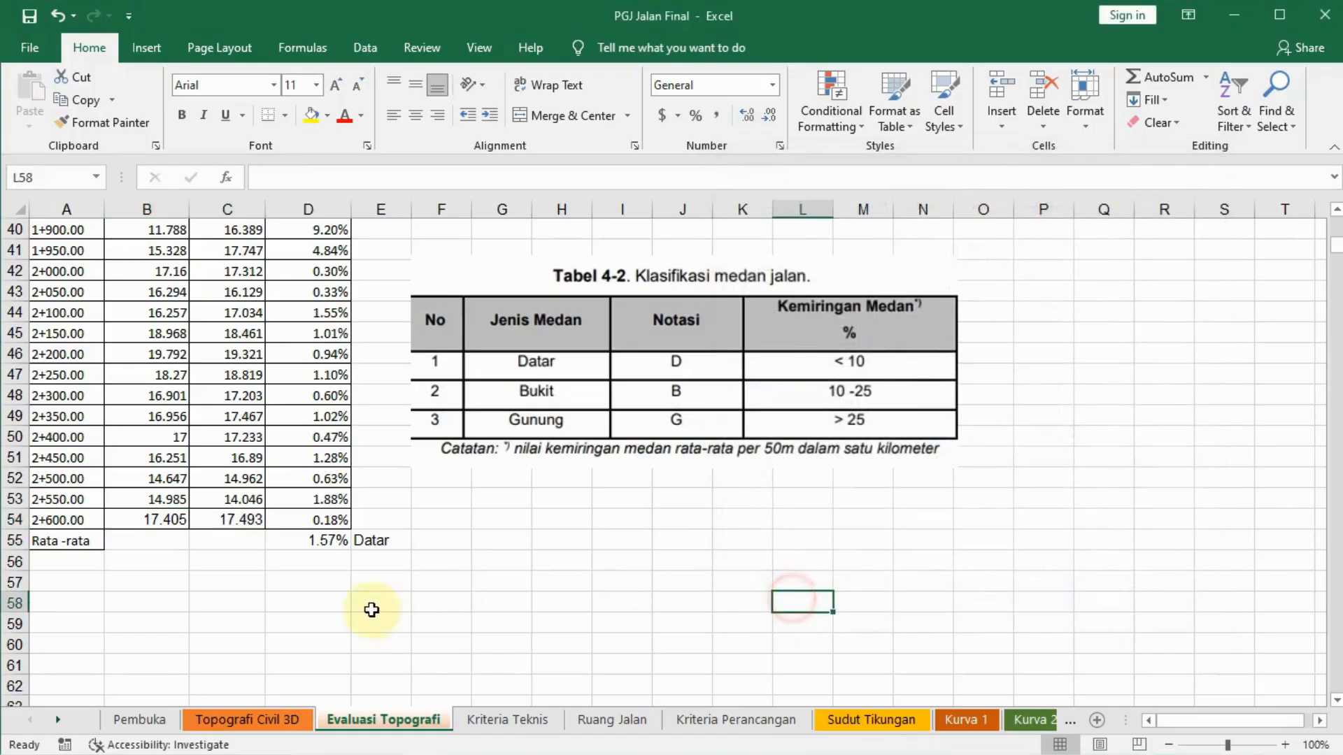
Review the road classification and design speed tables in Kriteria Teknis and the 2/2-TT road space cross-section in Ruang Jalan
click(524, 719)
scroll(664, 419, up, 2)
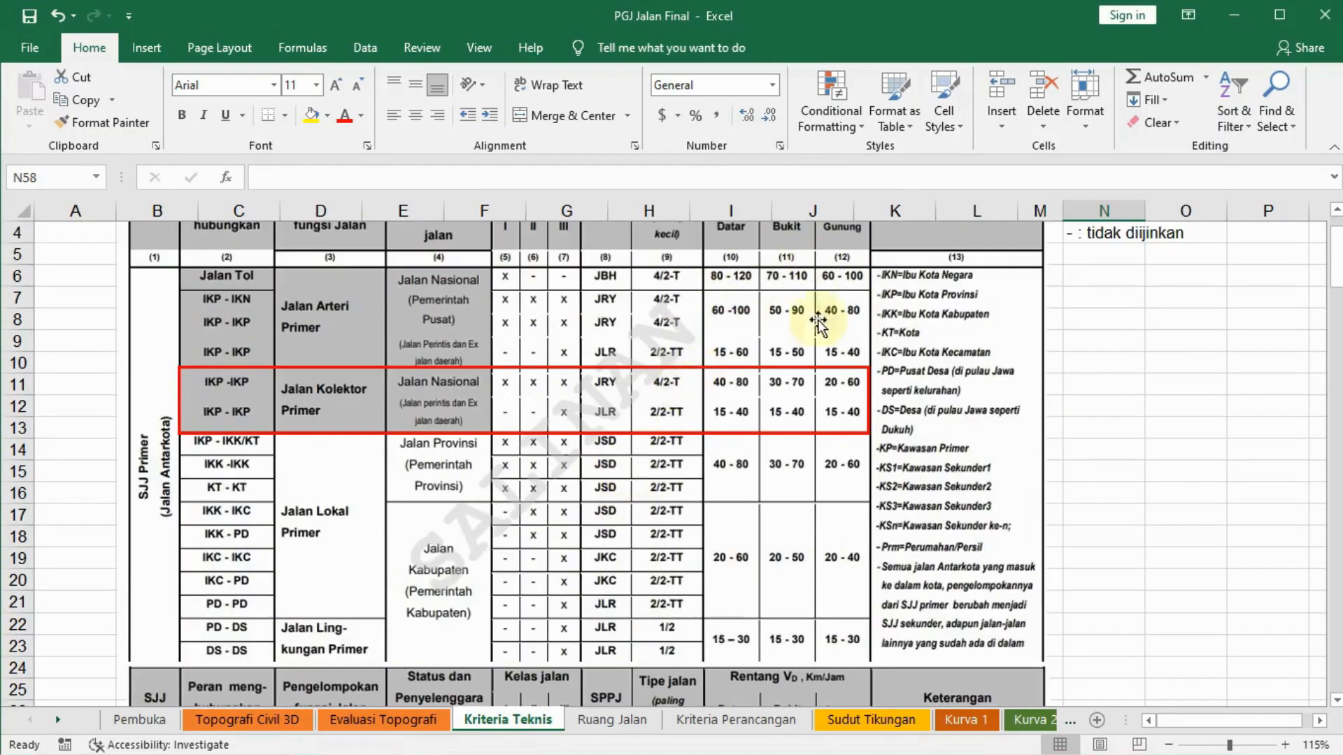
scroll(714, 480, down, 4)
scroll(789, 439, down, 2)
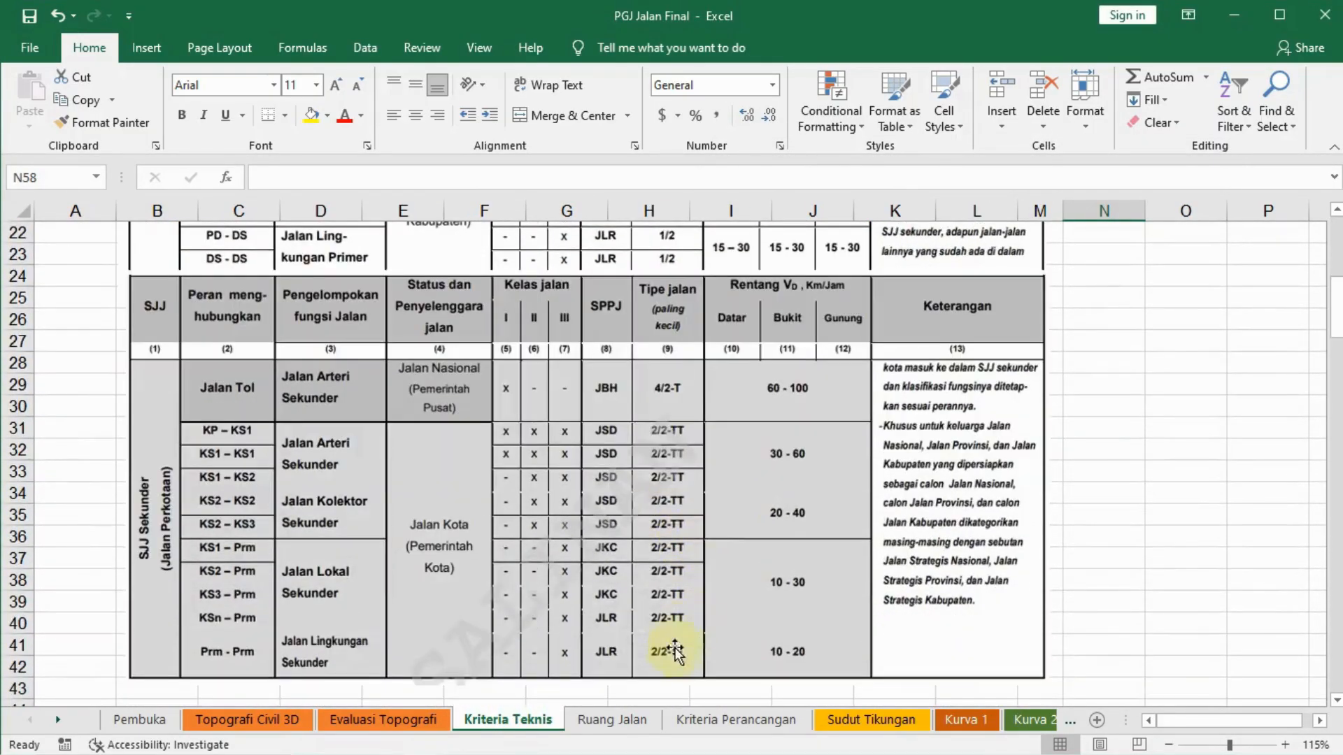
click(638, 725)
scroll(698, 510, up, 4)
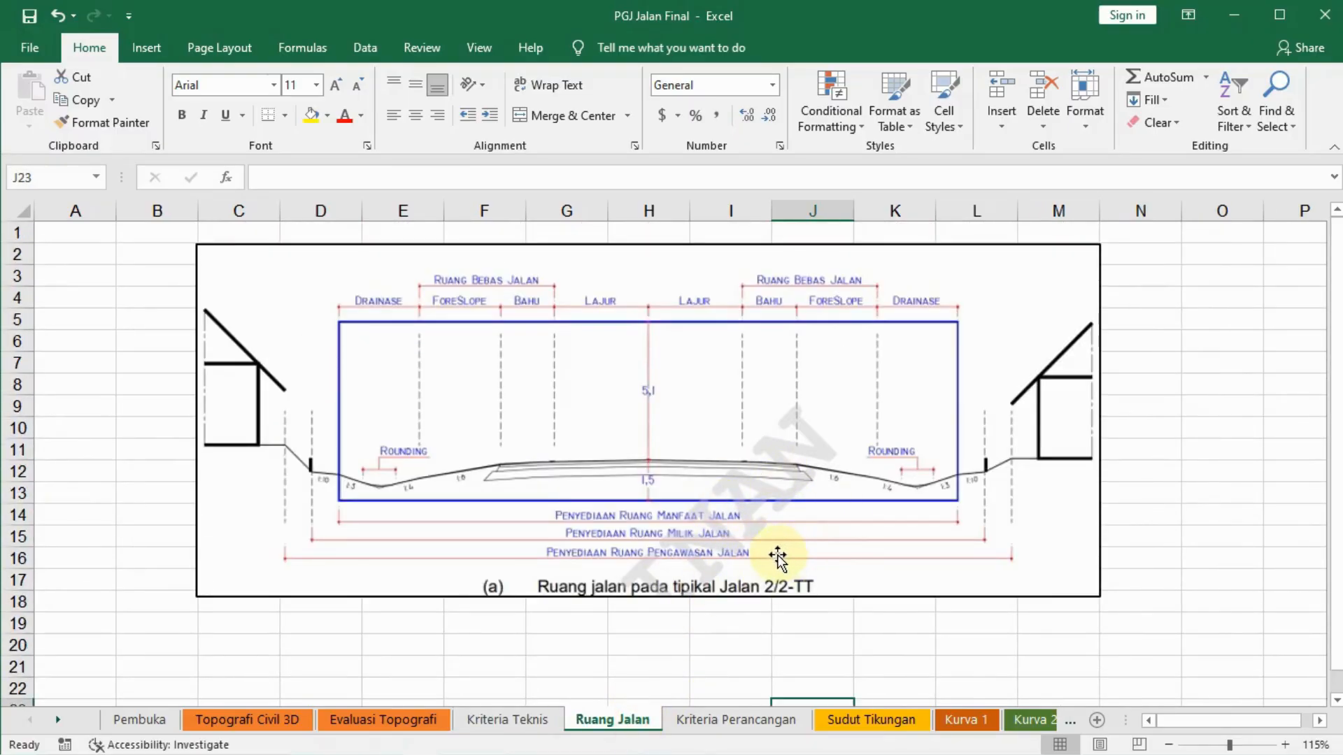
scroll(777, 557, down, 2)
click(731, 537)
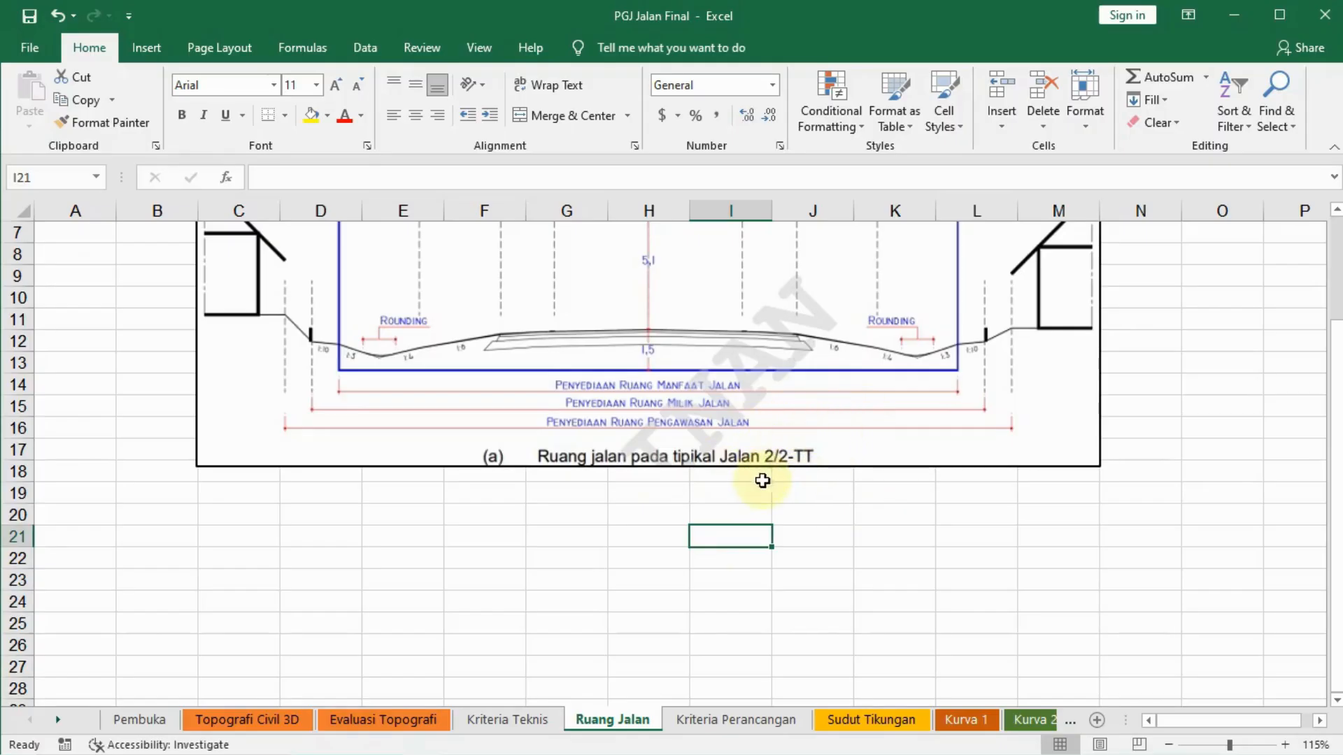
Examine the Kriteria Desain and Kriteria Desain Utama values in the Kriteria Perancangan sheet
click(736, 718)
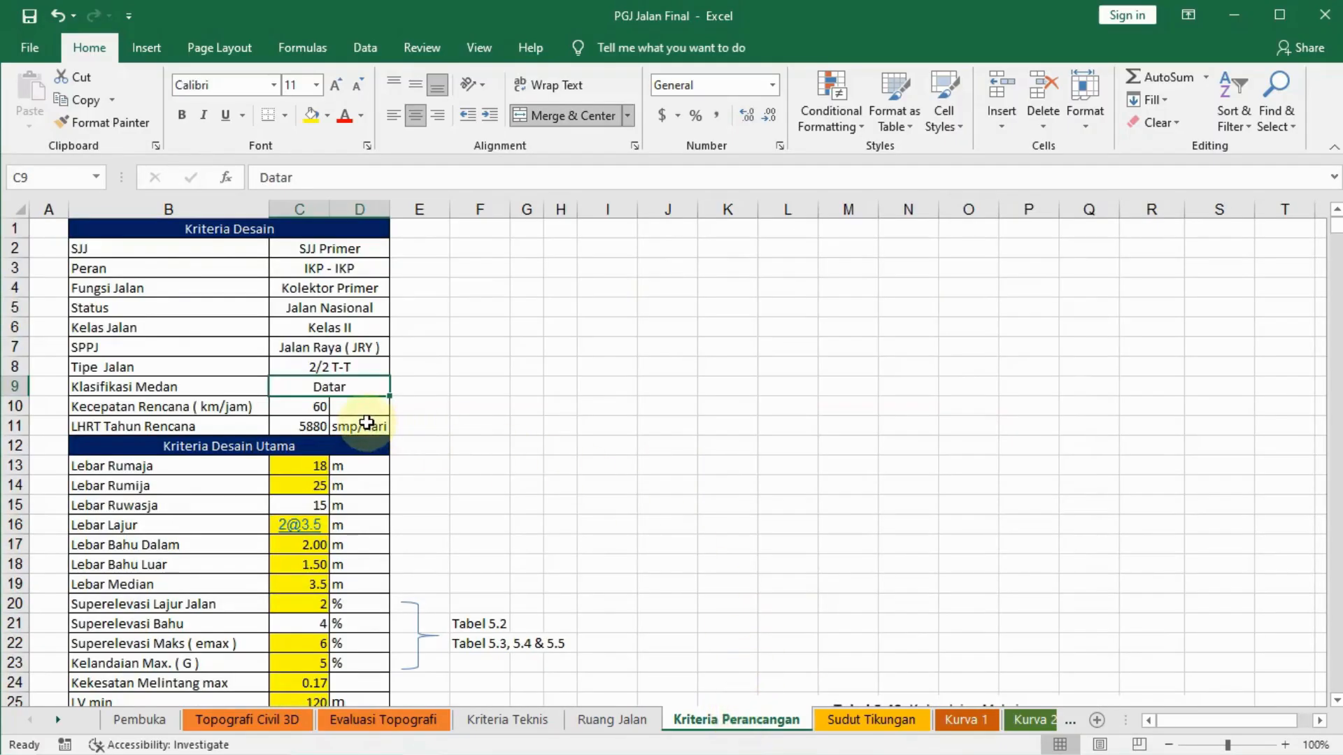
scroll(287, 322, down, 4)
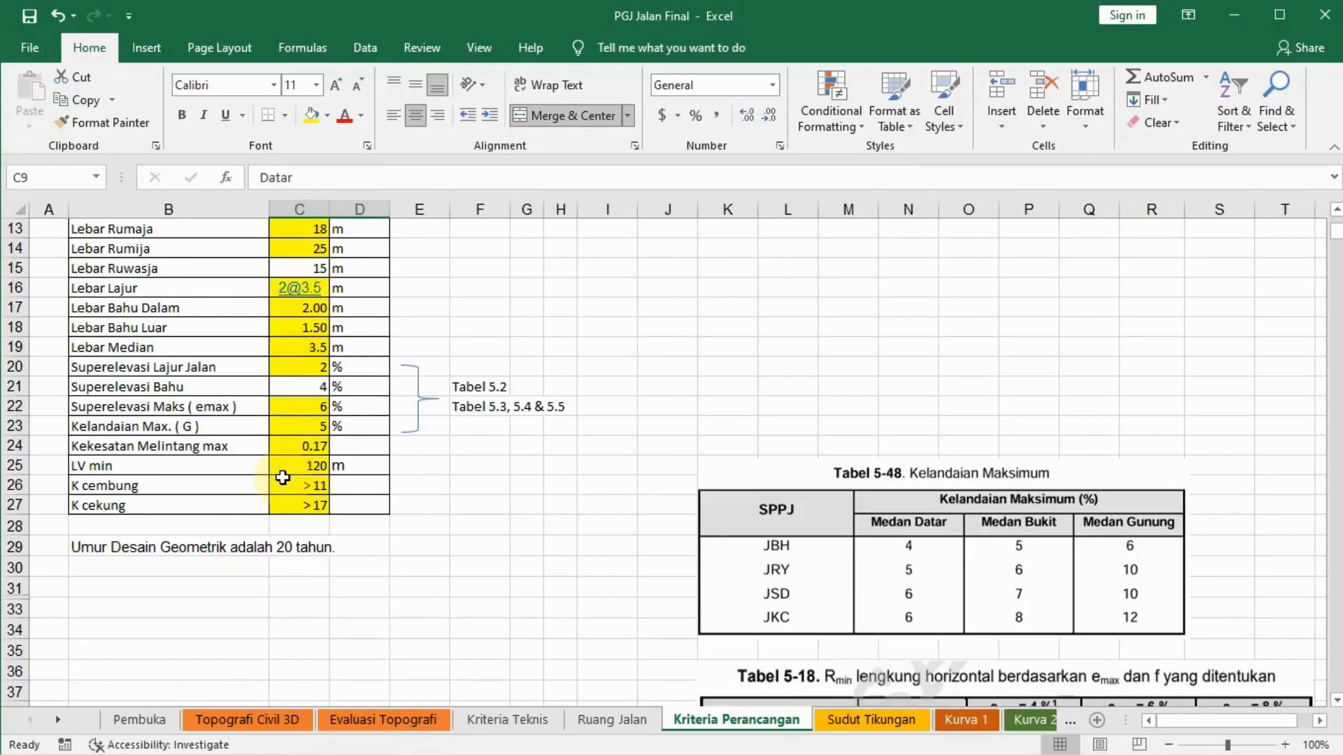